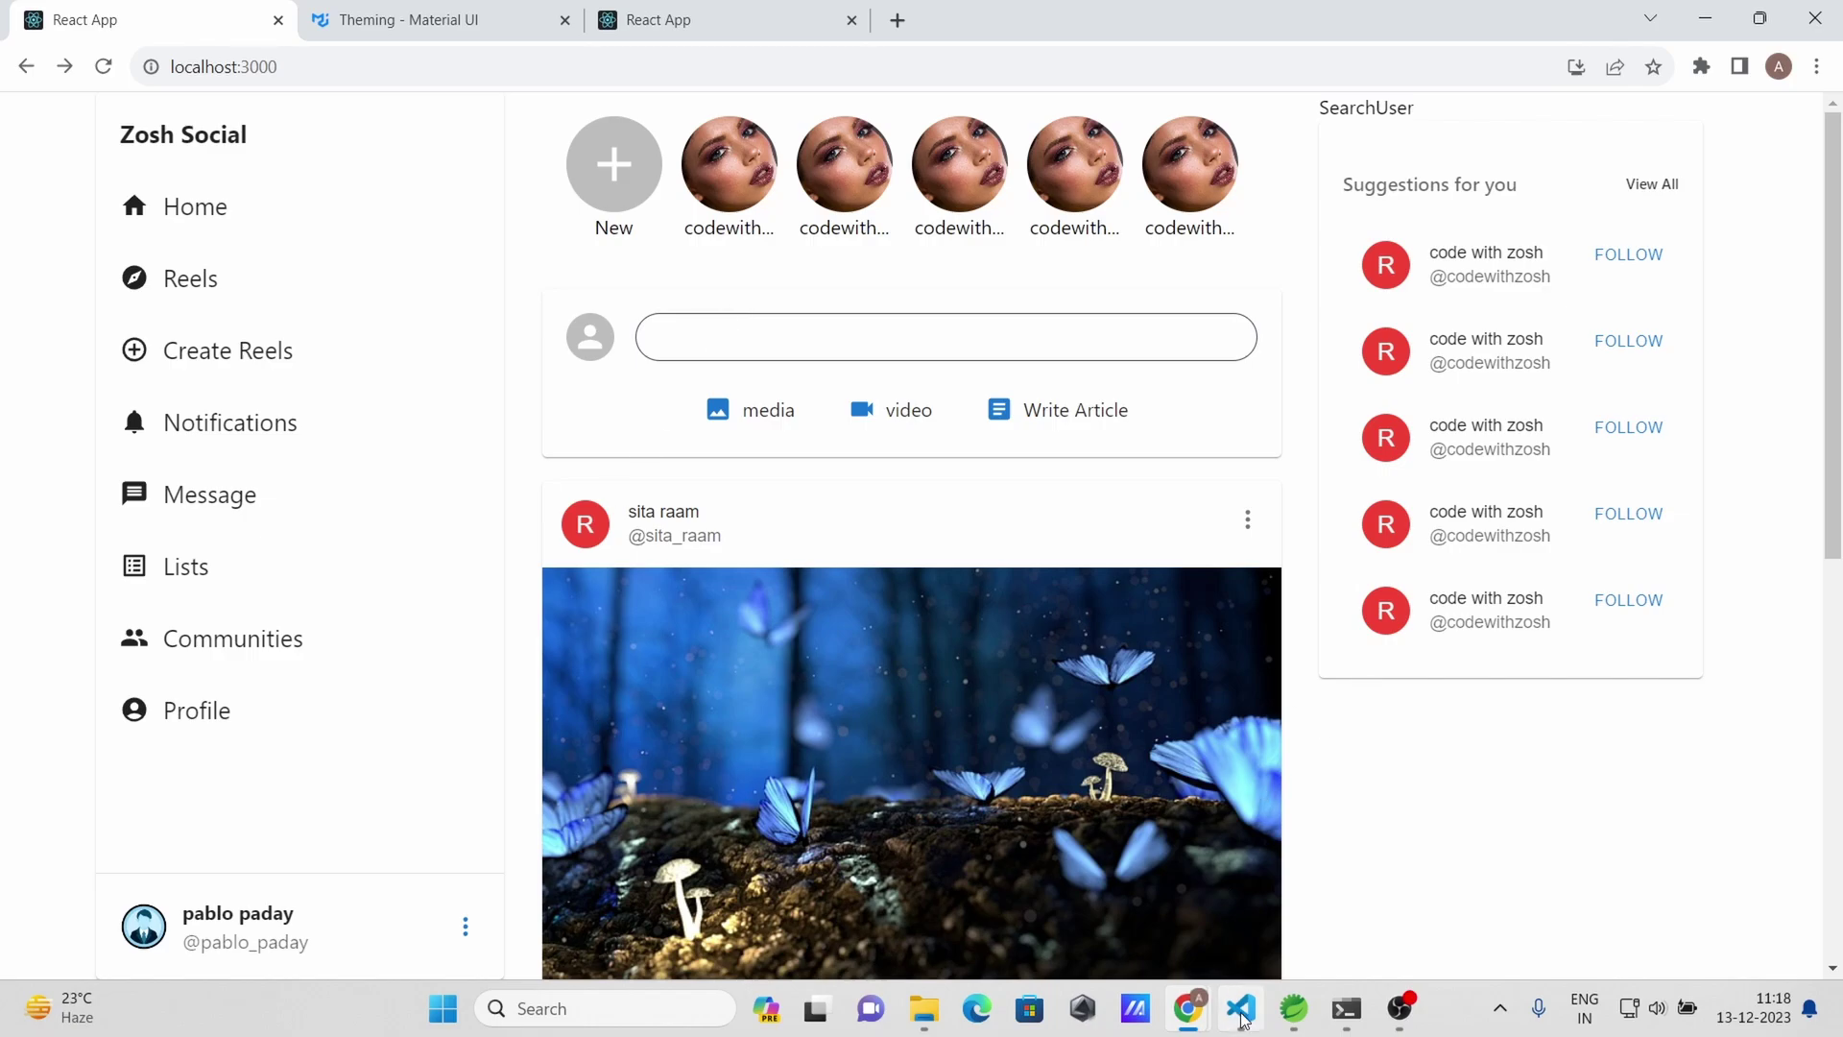
Close all open VS Code editor files, then minimize VS Code to reveal Chrome
mouse_move(1238, 1008)
click(1258, 927)
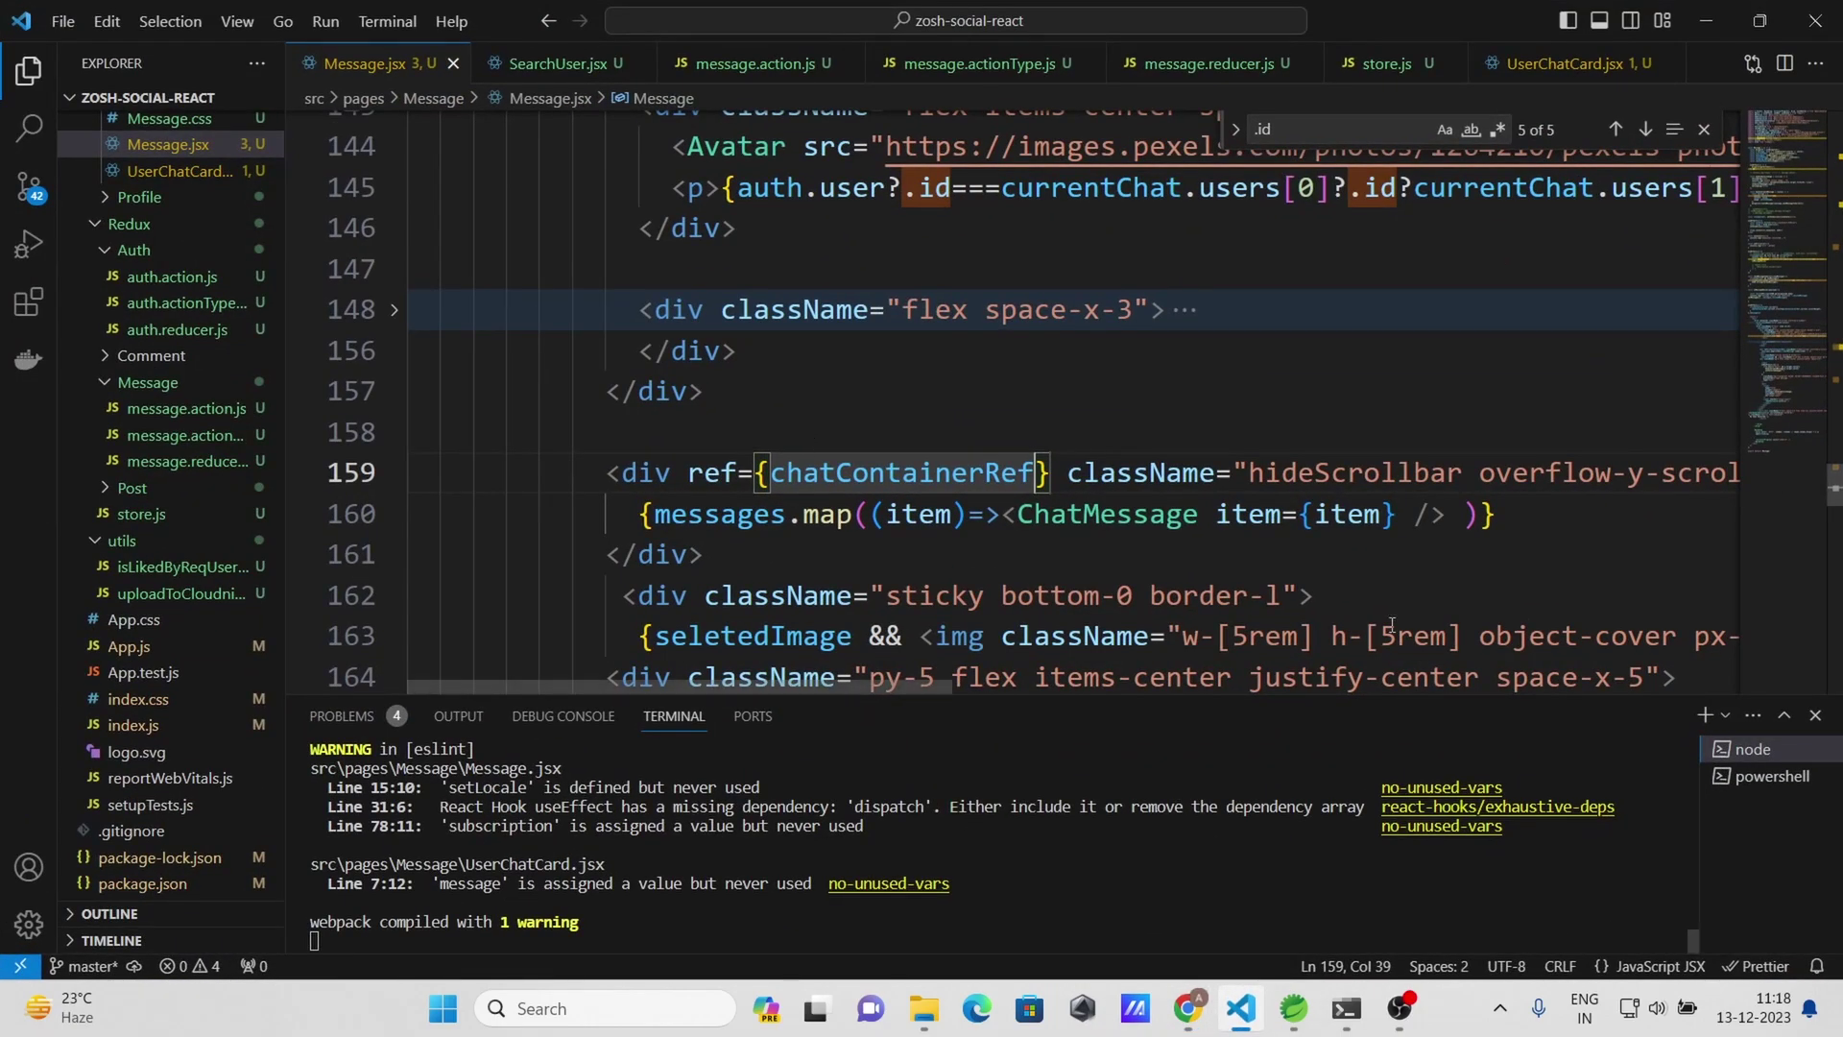
right_click(725, 56)
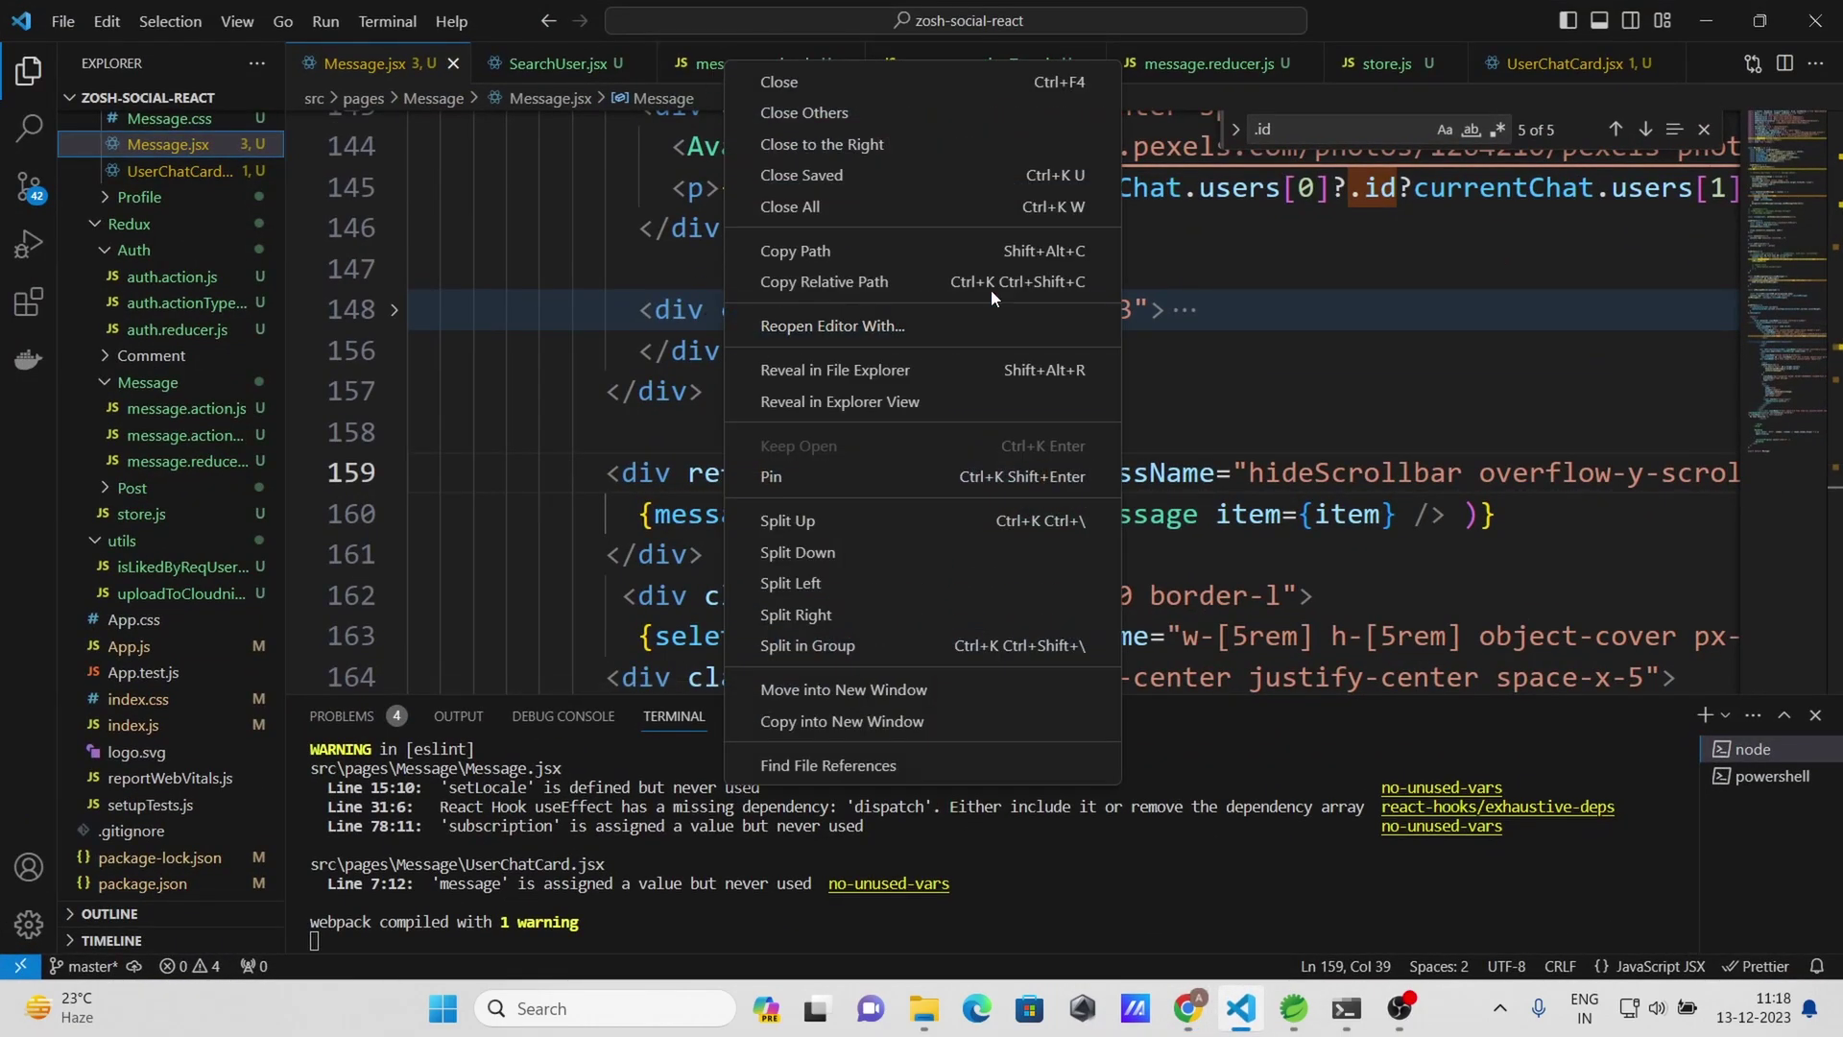
click(829, 209)
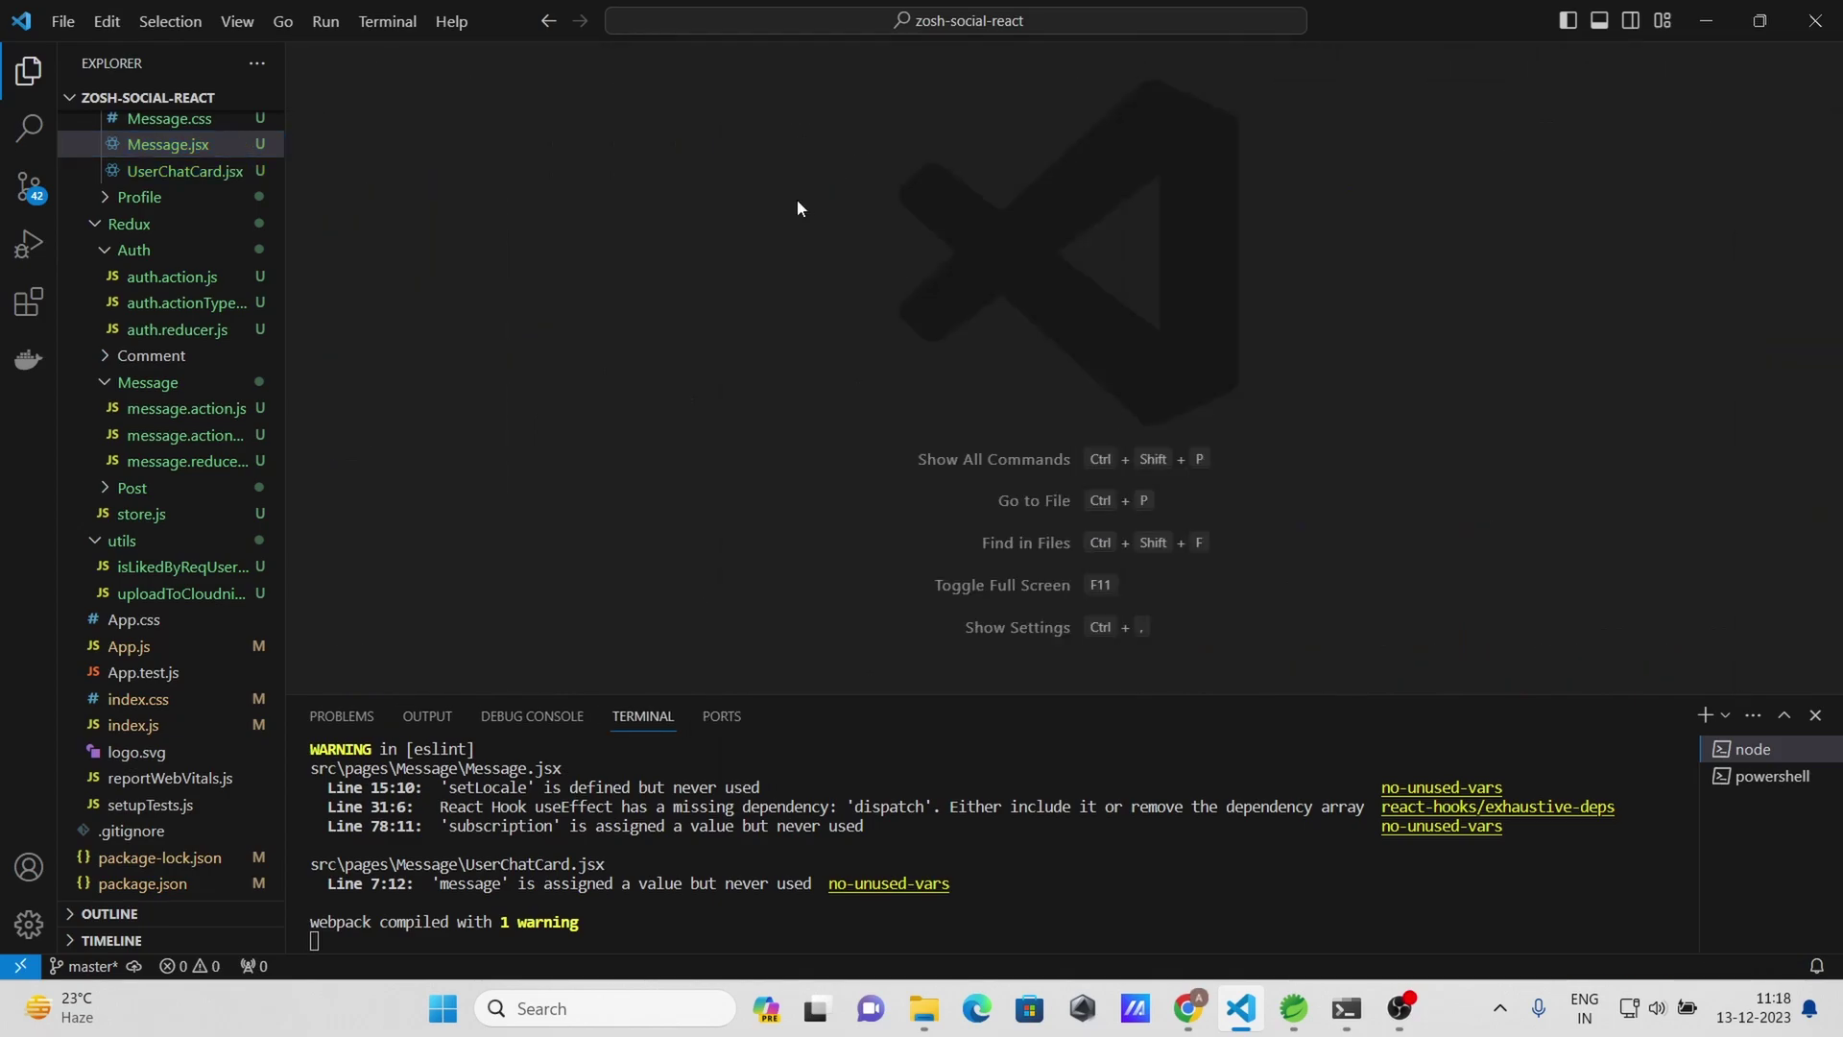
click(1719, 14)
Review the 'Nesting the theme' example, highlighting innerTheme, then return to VS Code
click(414, 16)
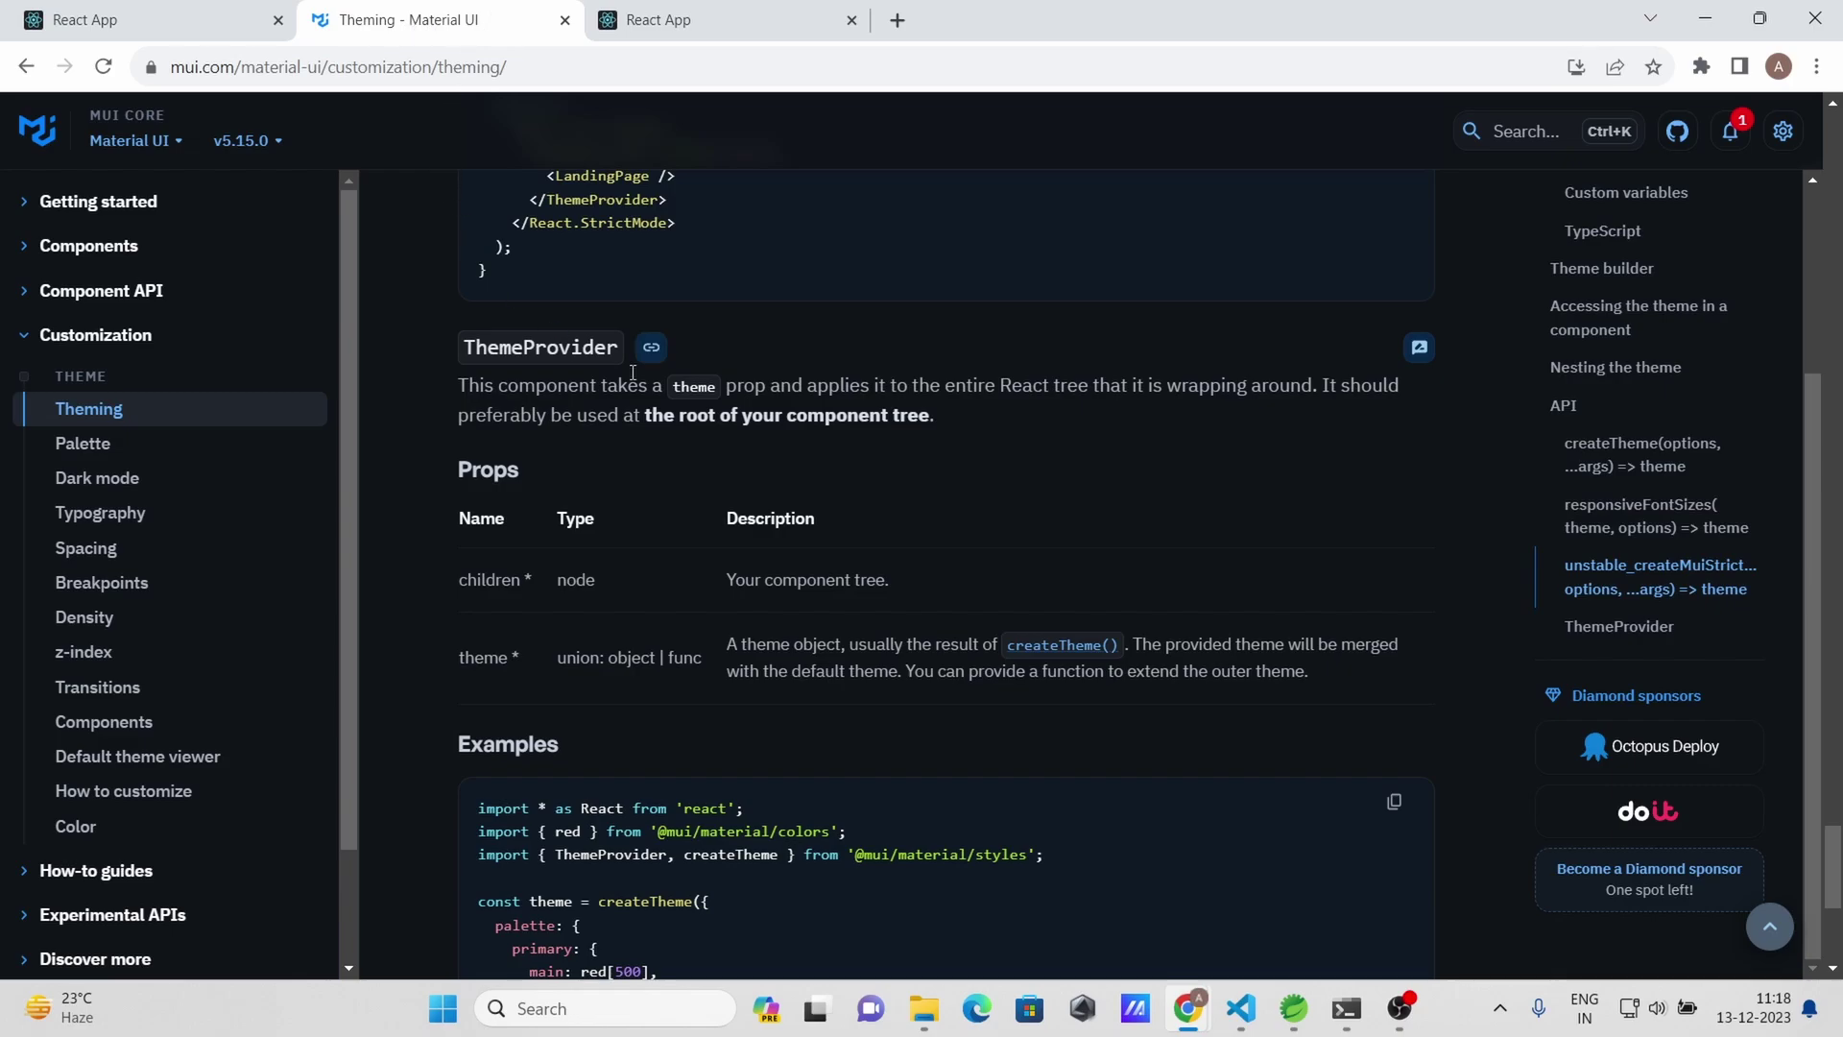
scroll(938, 486, up, 2)
scroll(938, 486, up, 6)
scroll(937, 485, up, 5)
scroll(938, 486, up, 3)
scroll(938, 486, up, 2)
scroll(937, 485, down, 8)
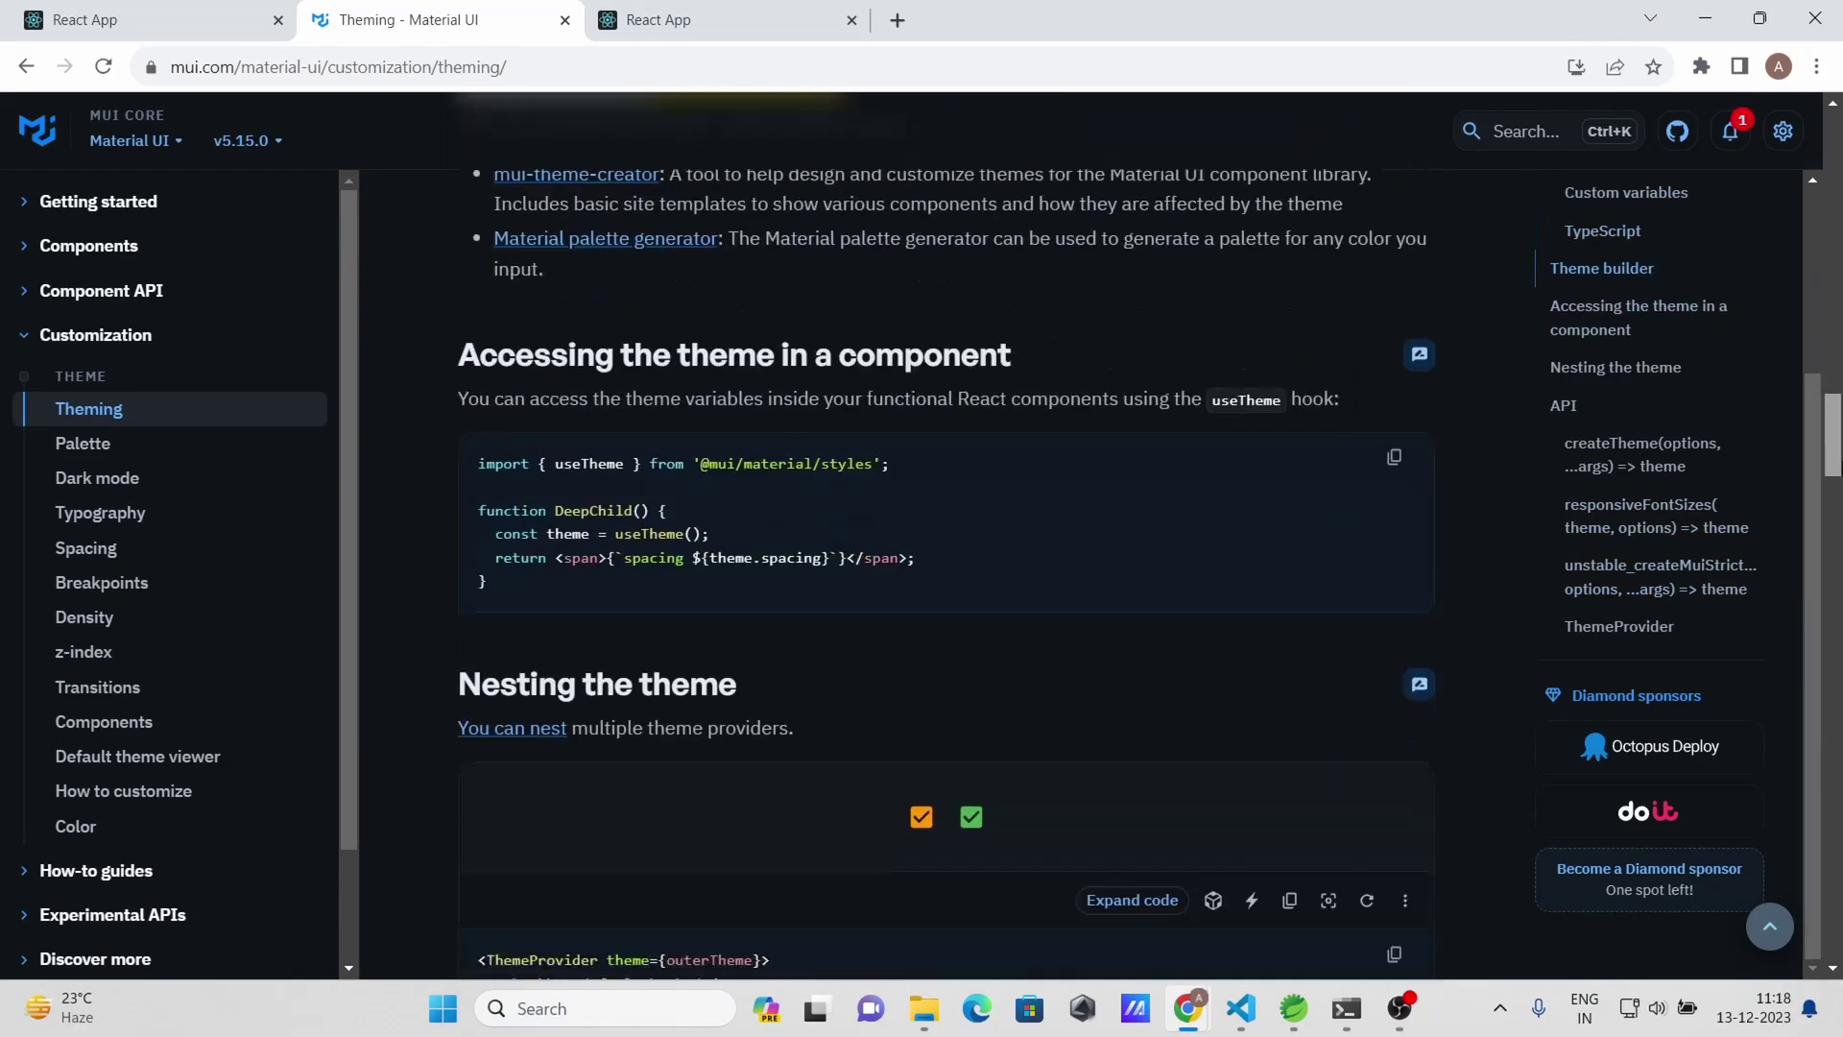
scroll(486, 740, down, 2)
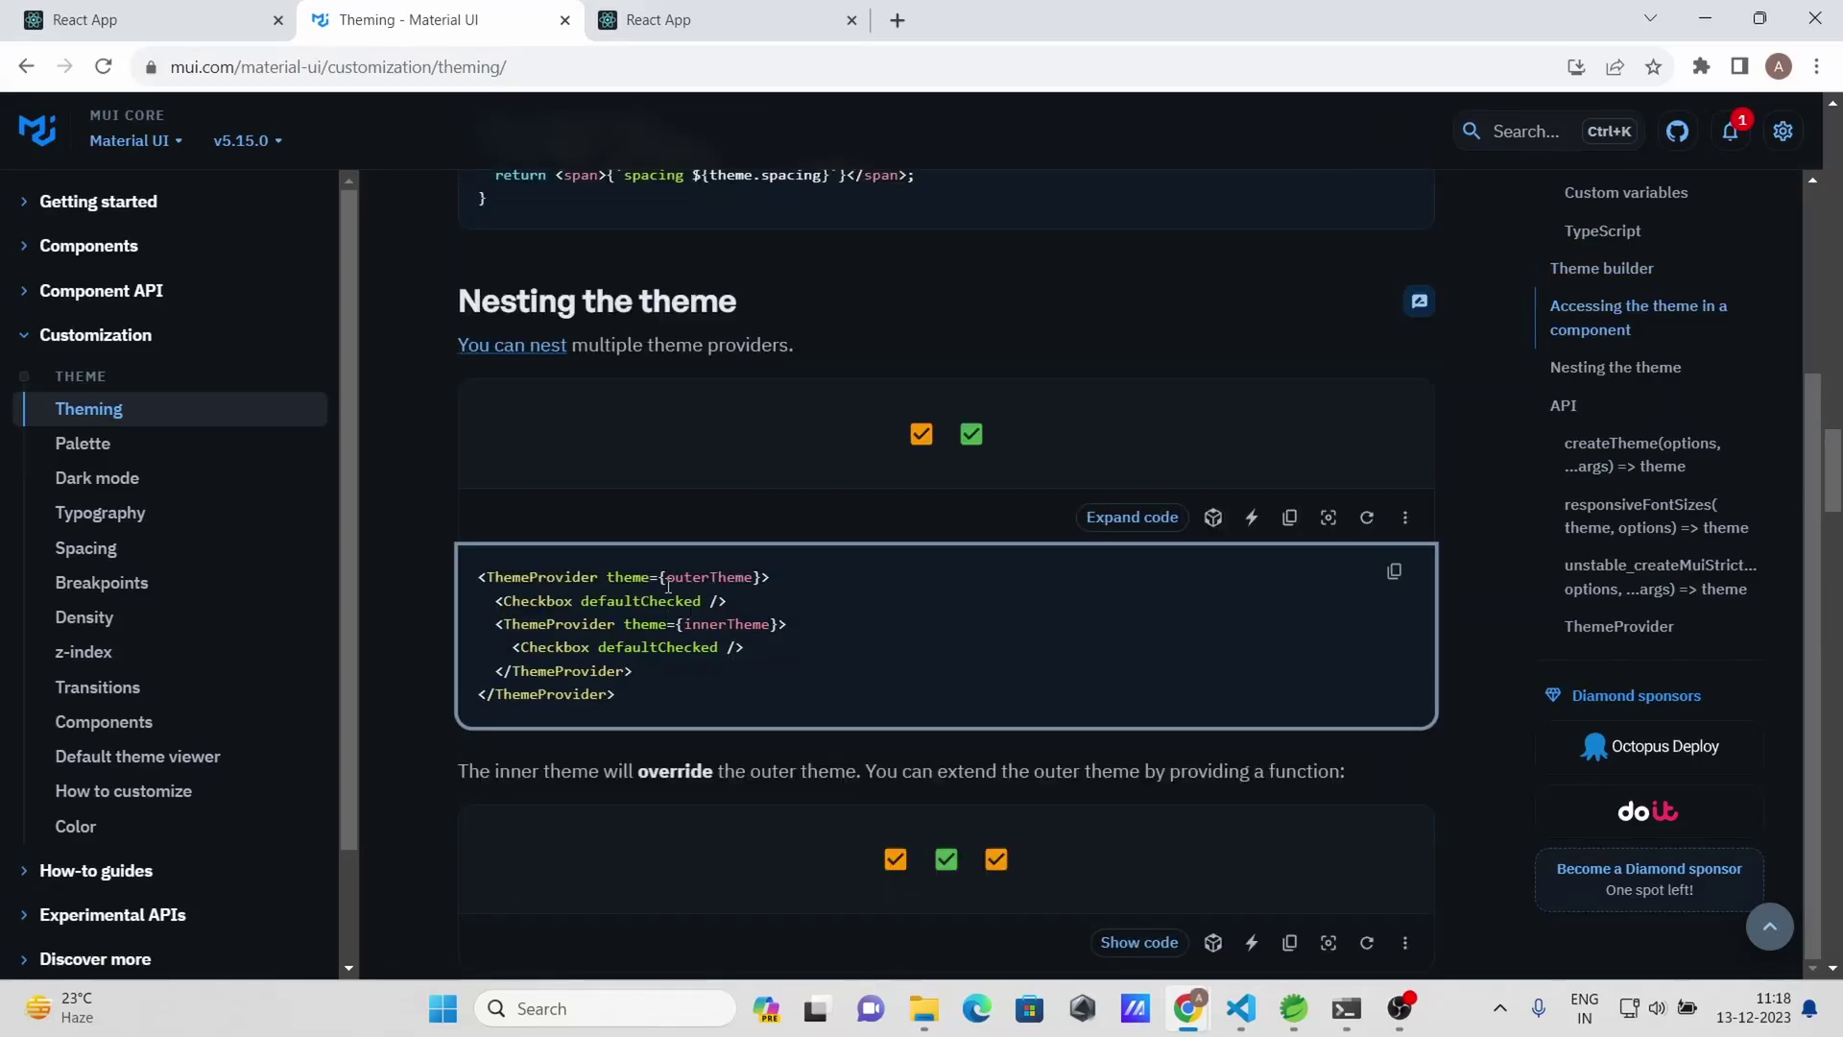
drag(667, 583, 756, 578)
scroll(767, 520, up, 1)
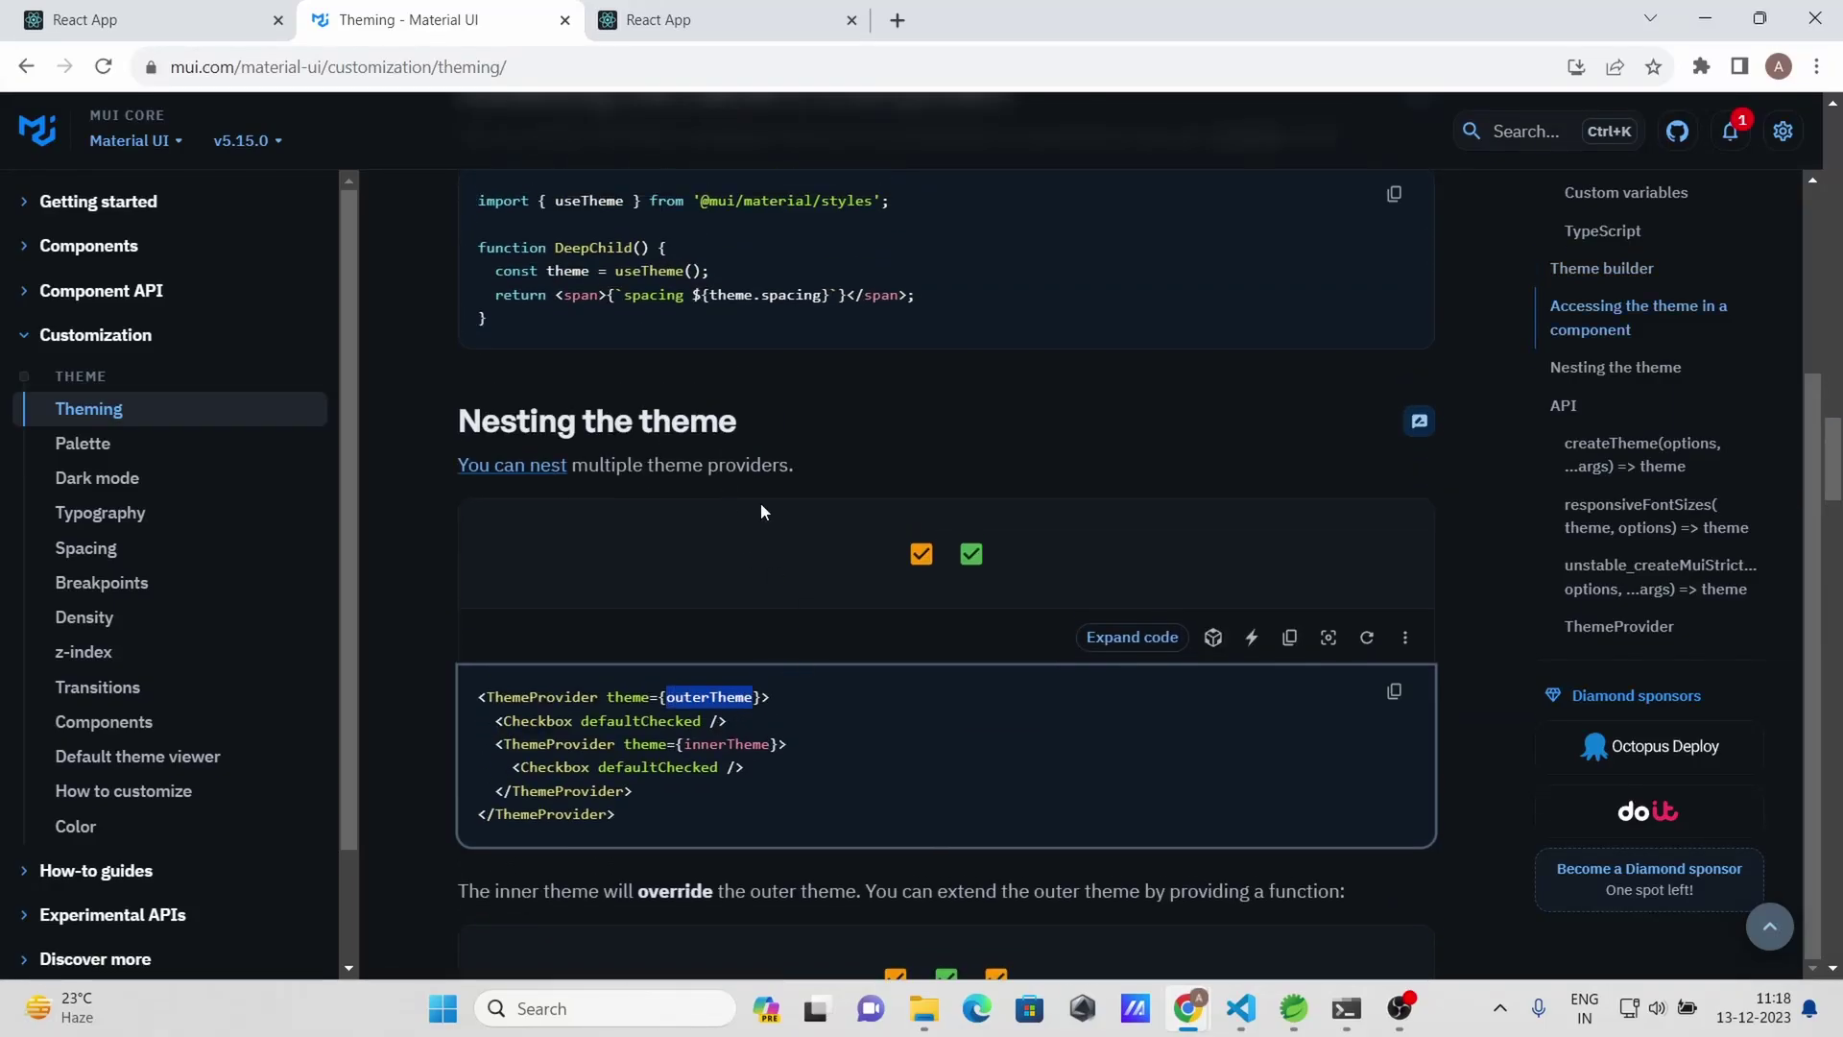
scroll(767, 520, up, 2)
scroll(596, 605, down, 3)
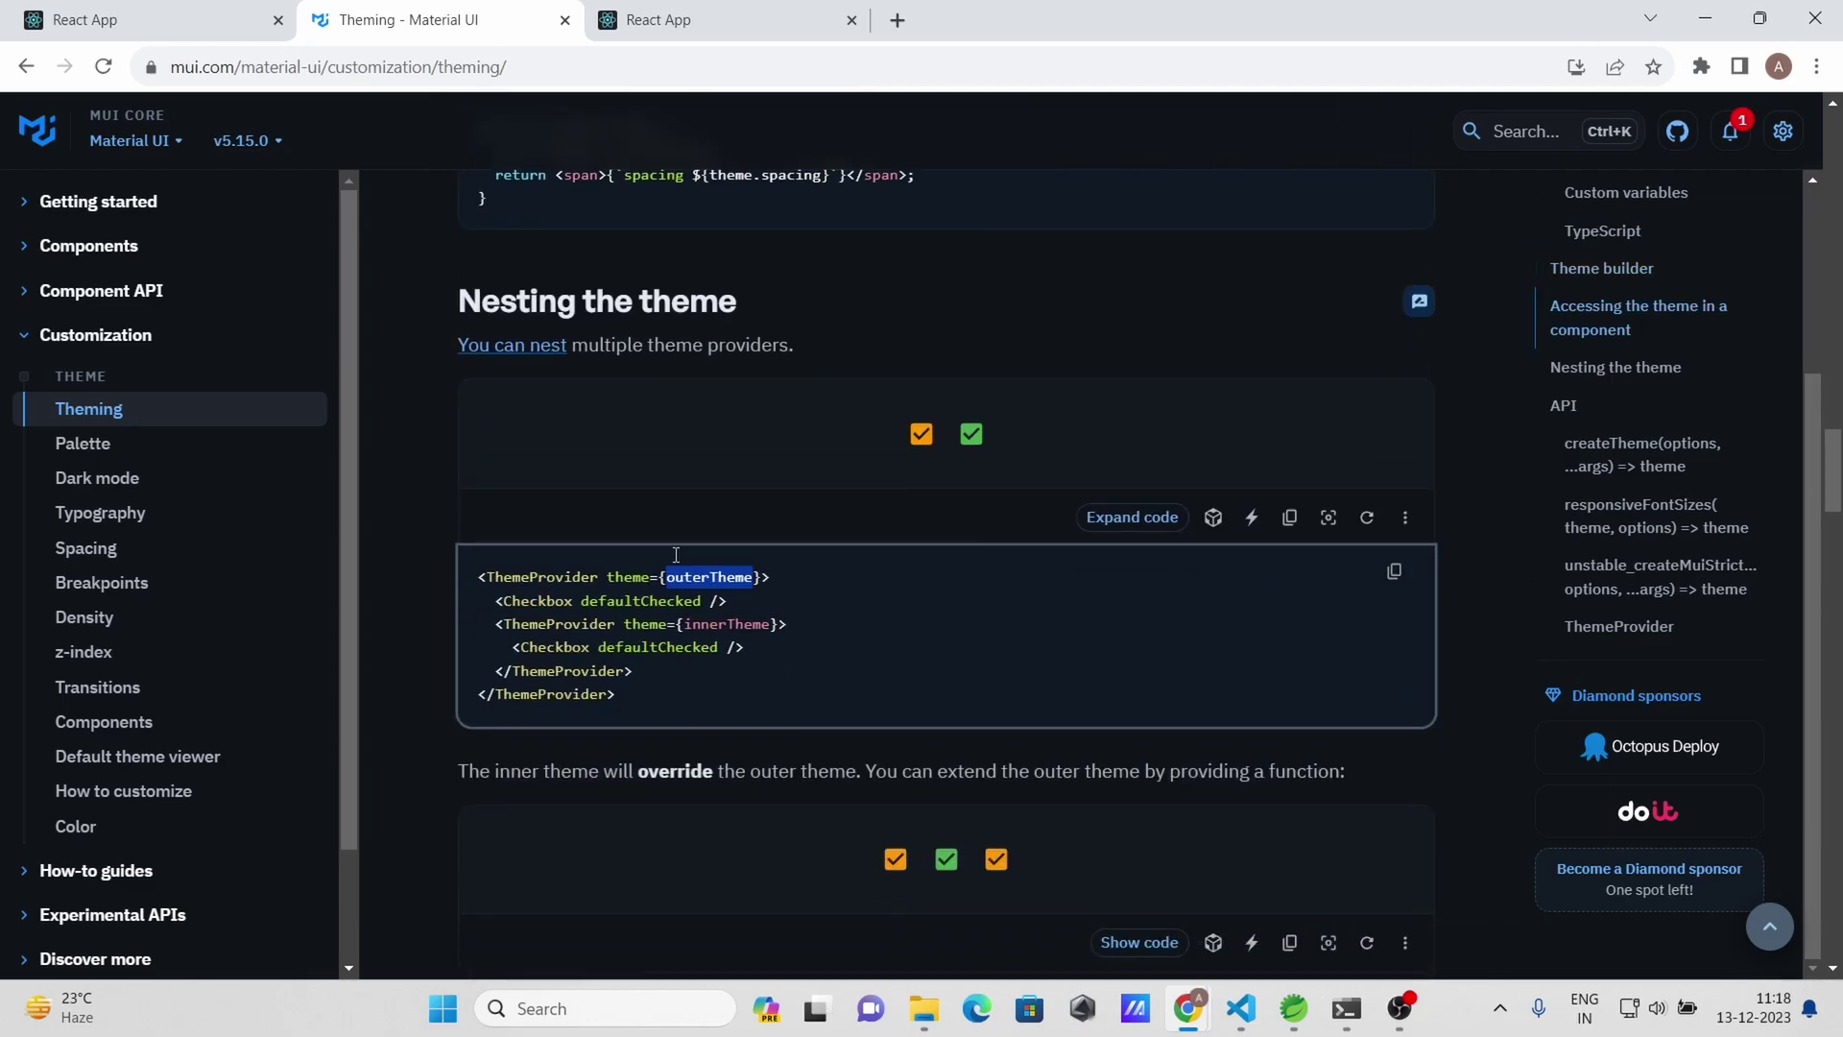
drag(680, 629, 709, 633)
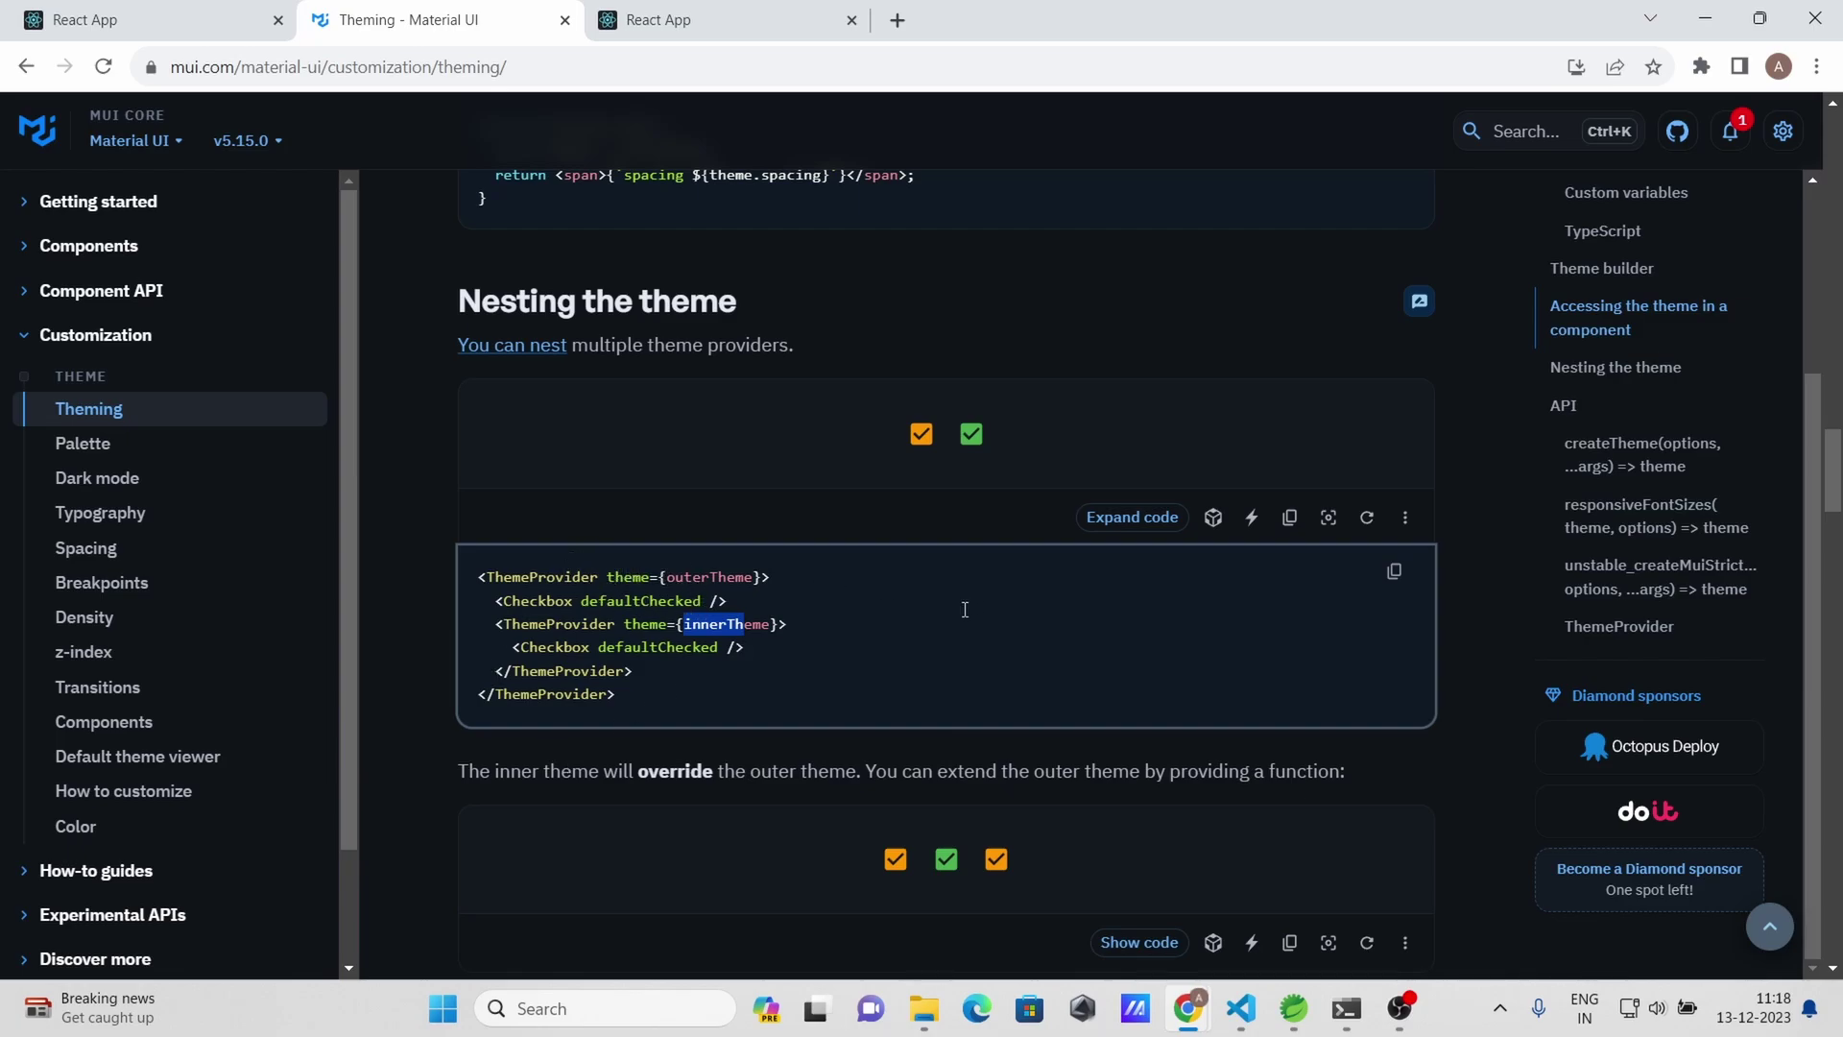
mouse_move(1240, 1008)
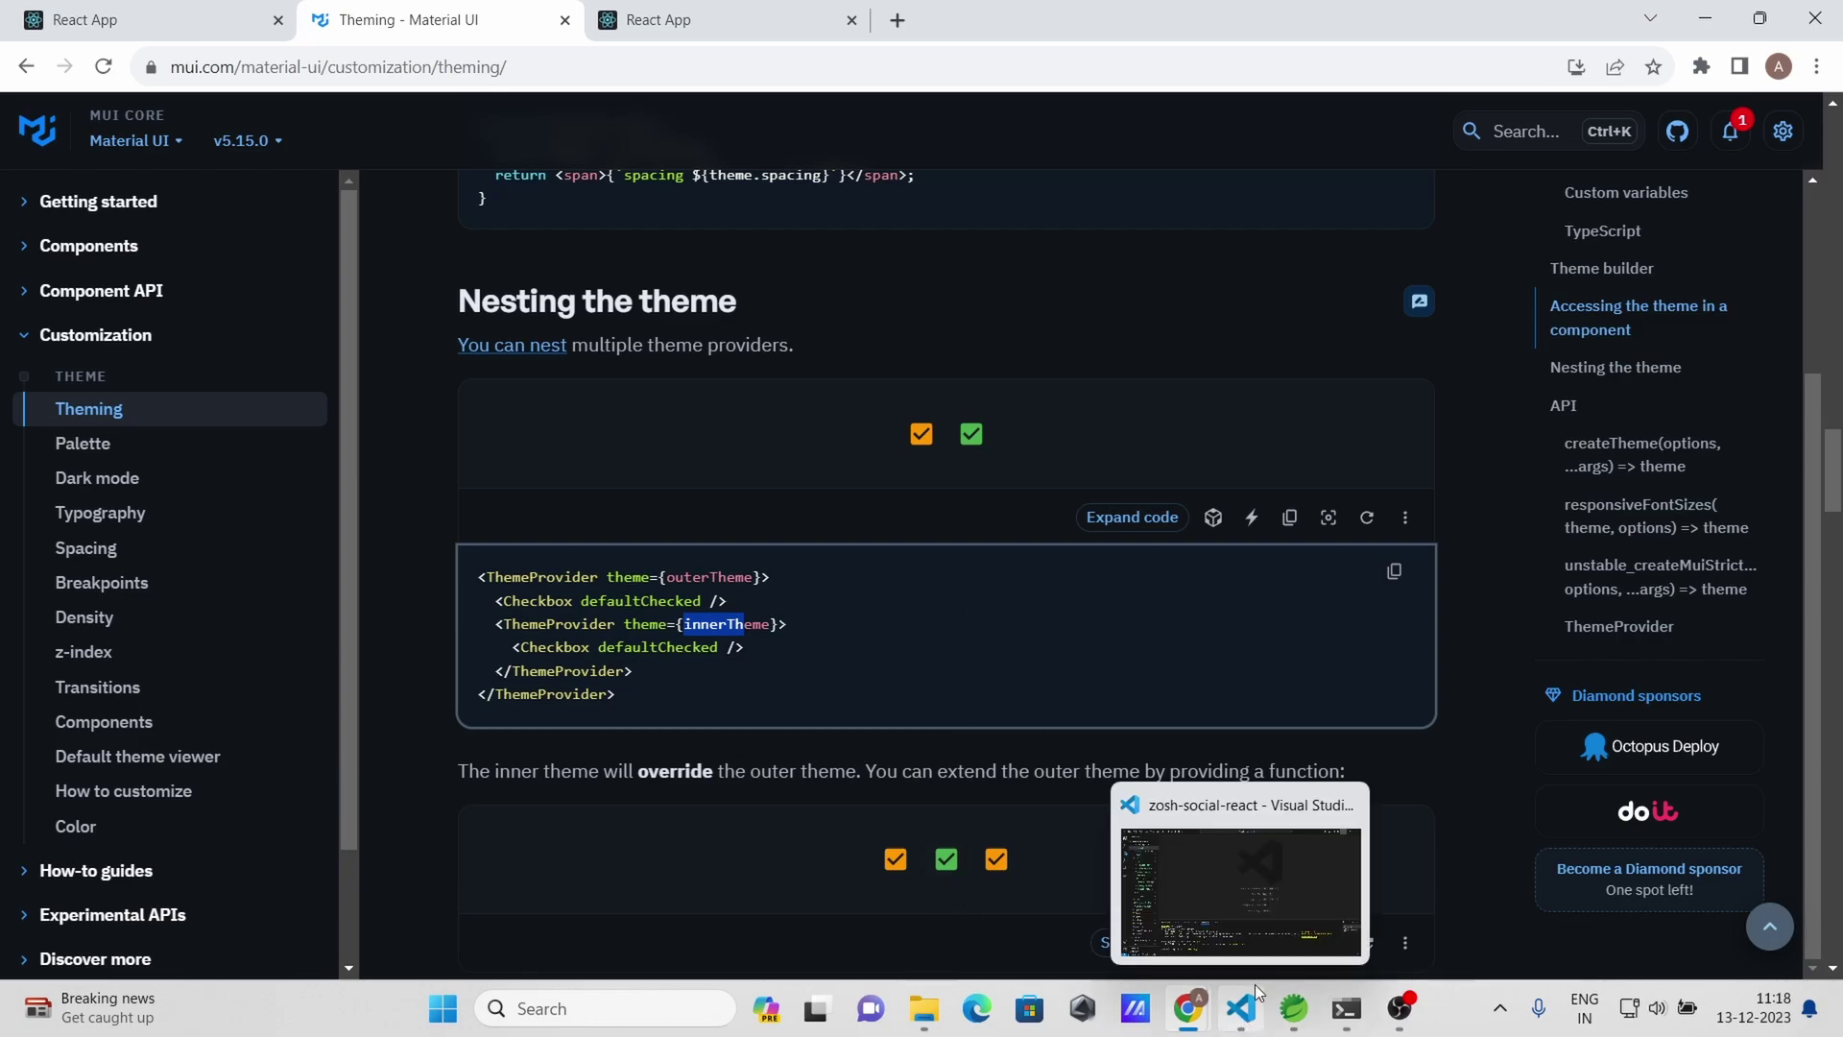
click(1279, 869)
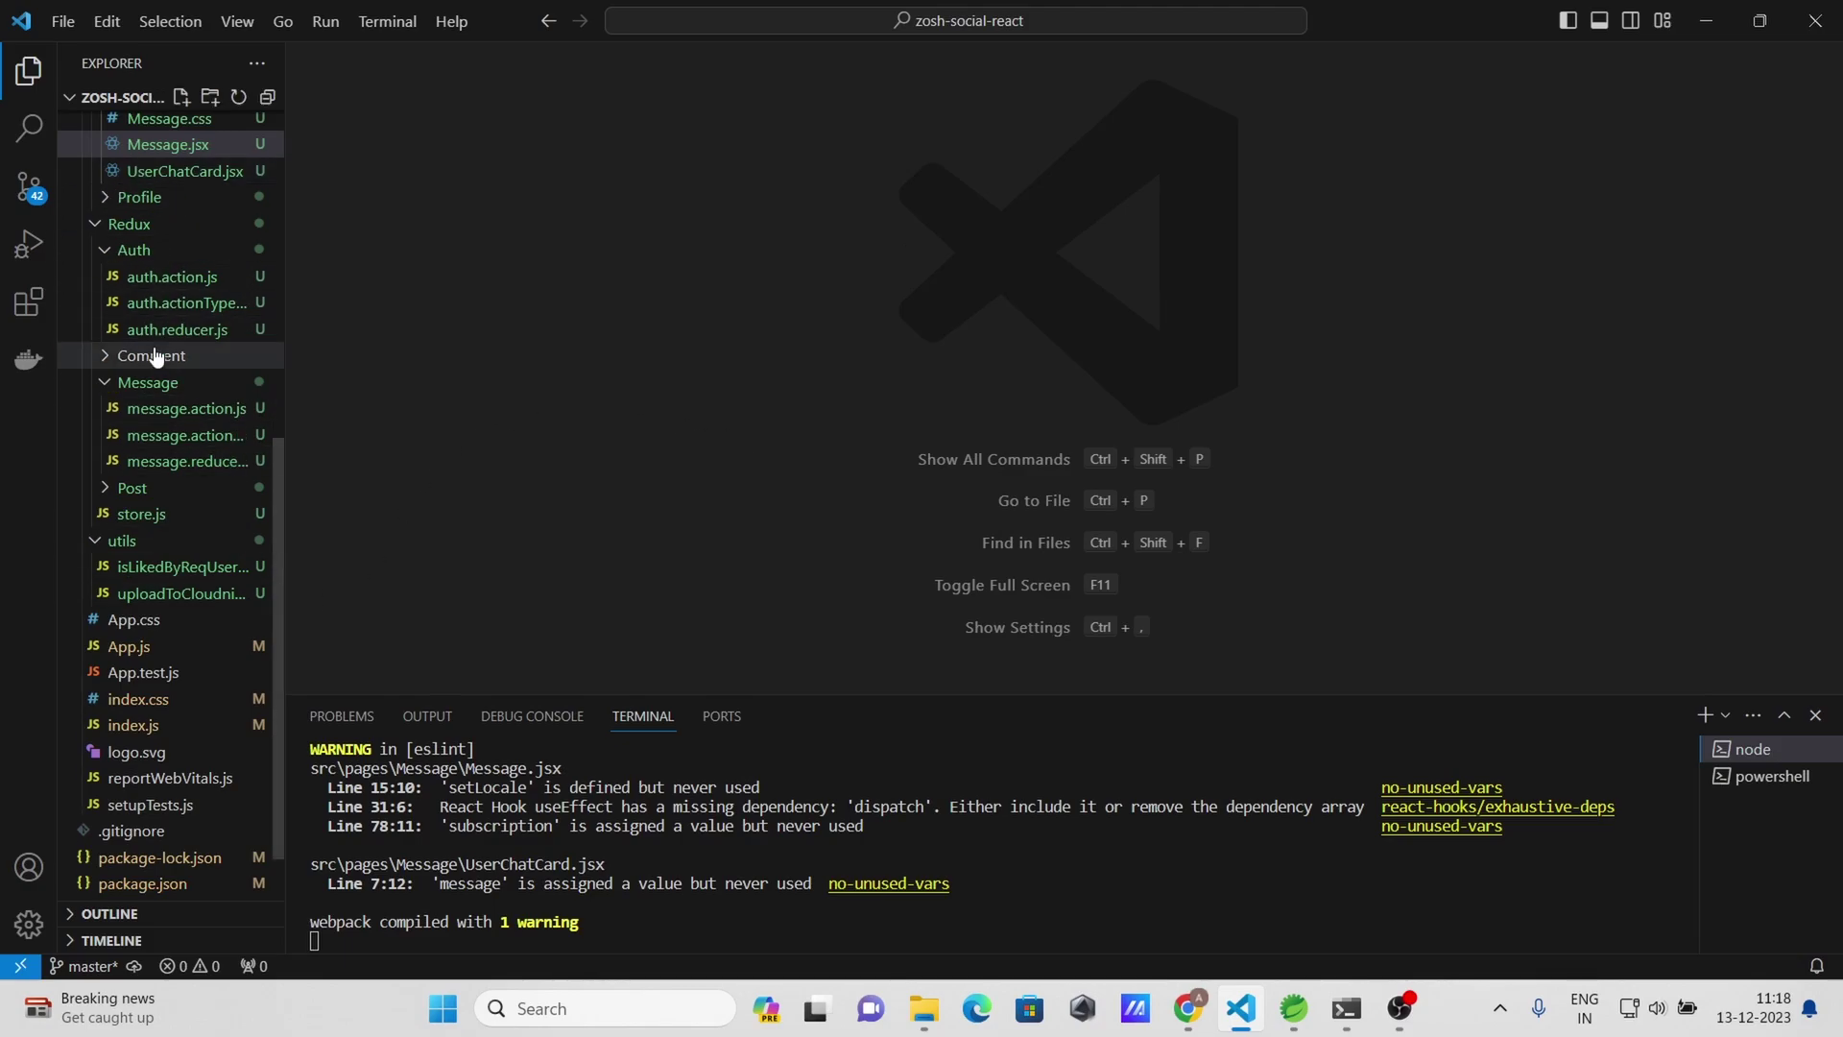
scroll(188, 360, up, 5)
scroll(197, 374, up, 2)
scroll(135, 201, up, 1)
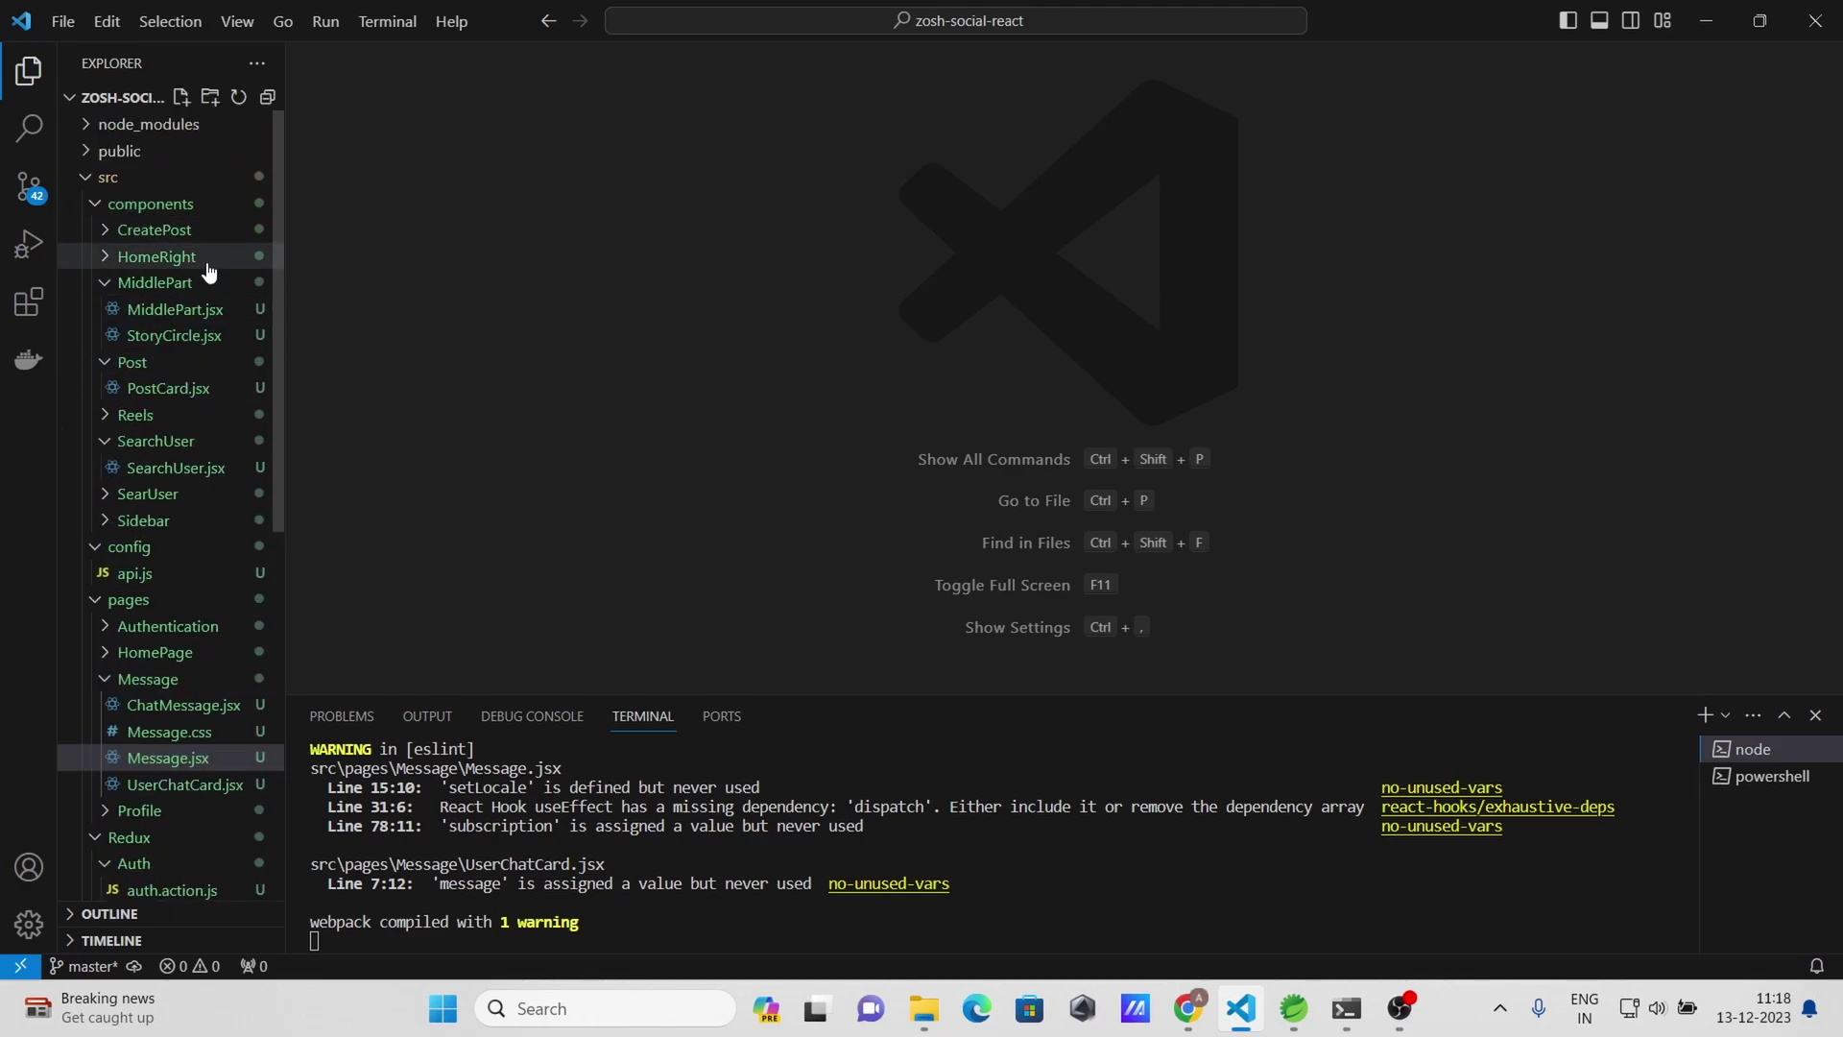
Collapse the components, config, pages, Redux, utils and src folders in the Explorer
click(90, 184)
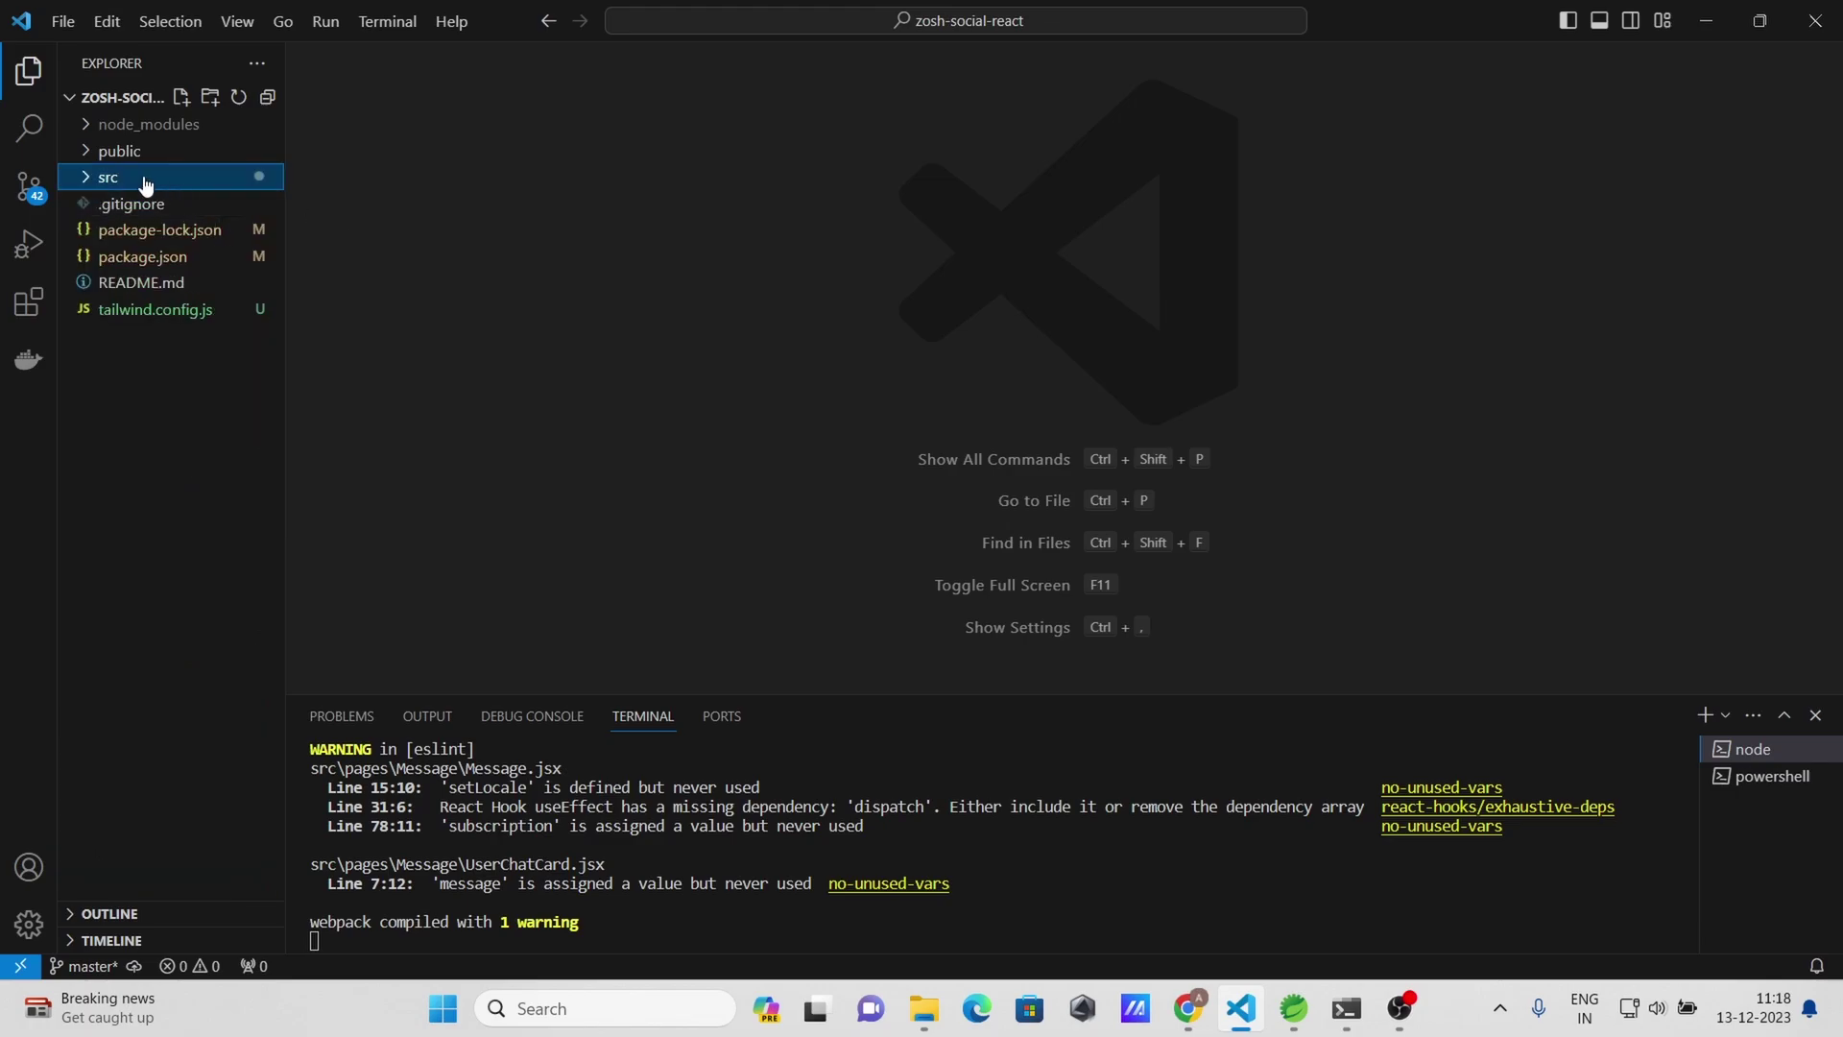
click(84, 179)
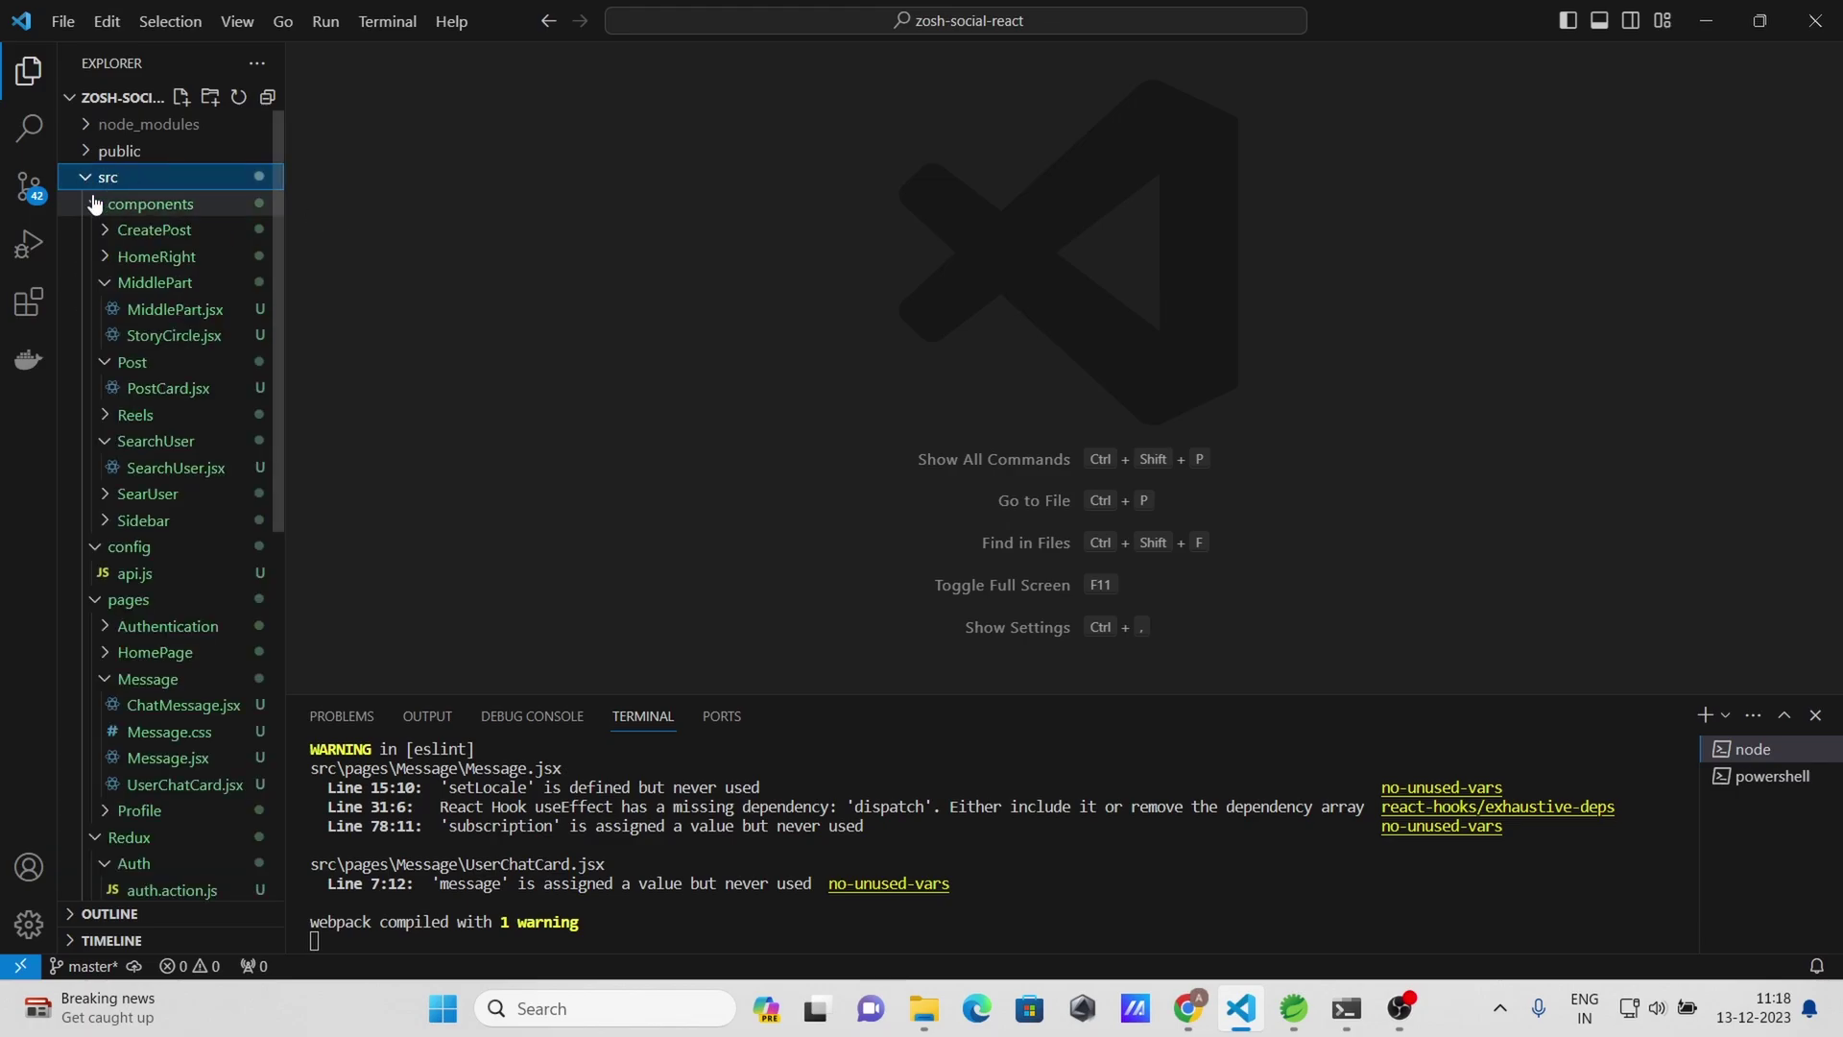
click(95, 203)
click(97, 279)
click(95, 203)
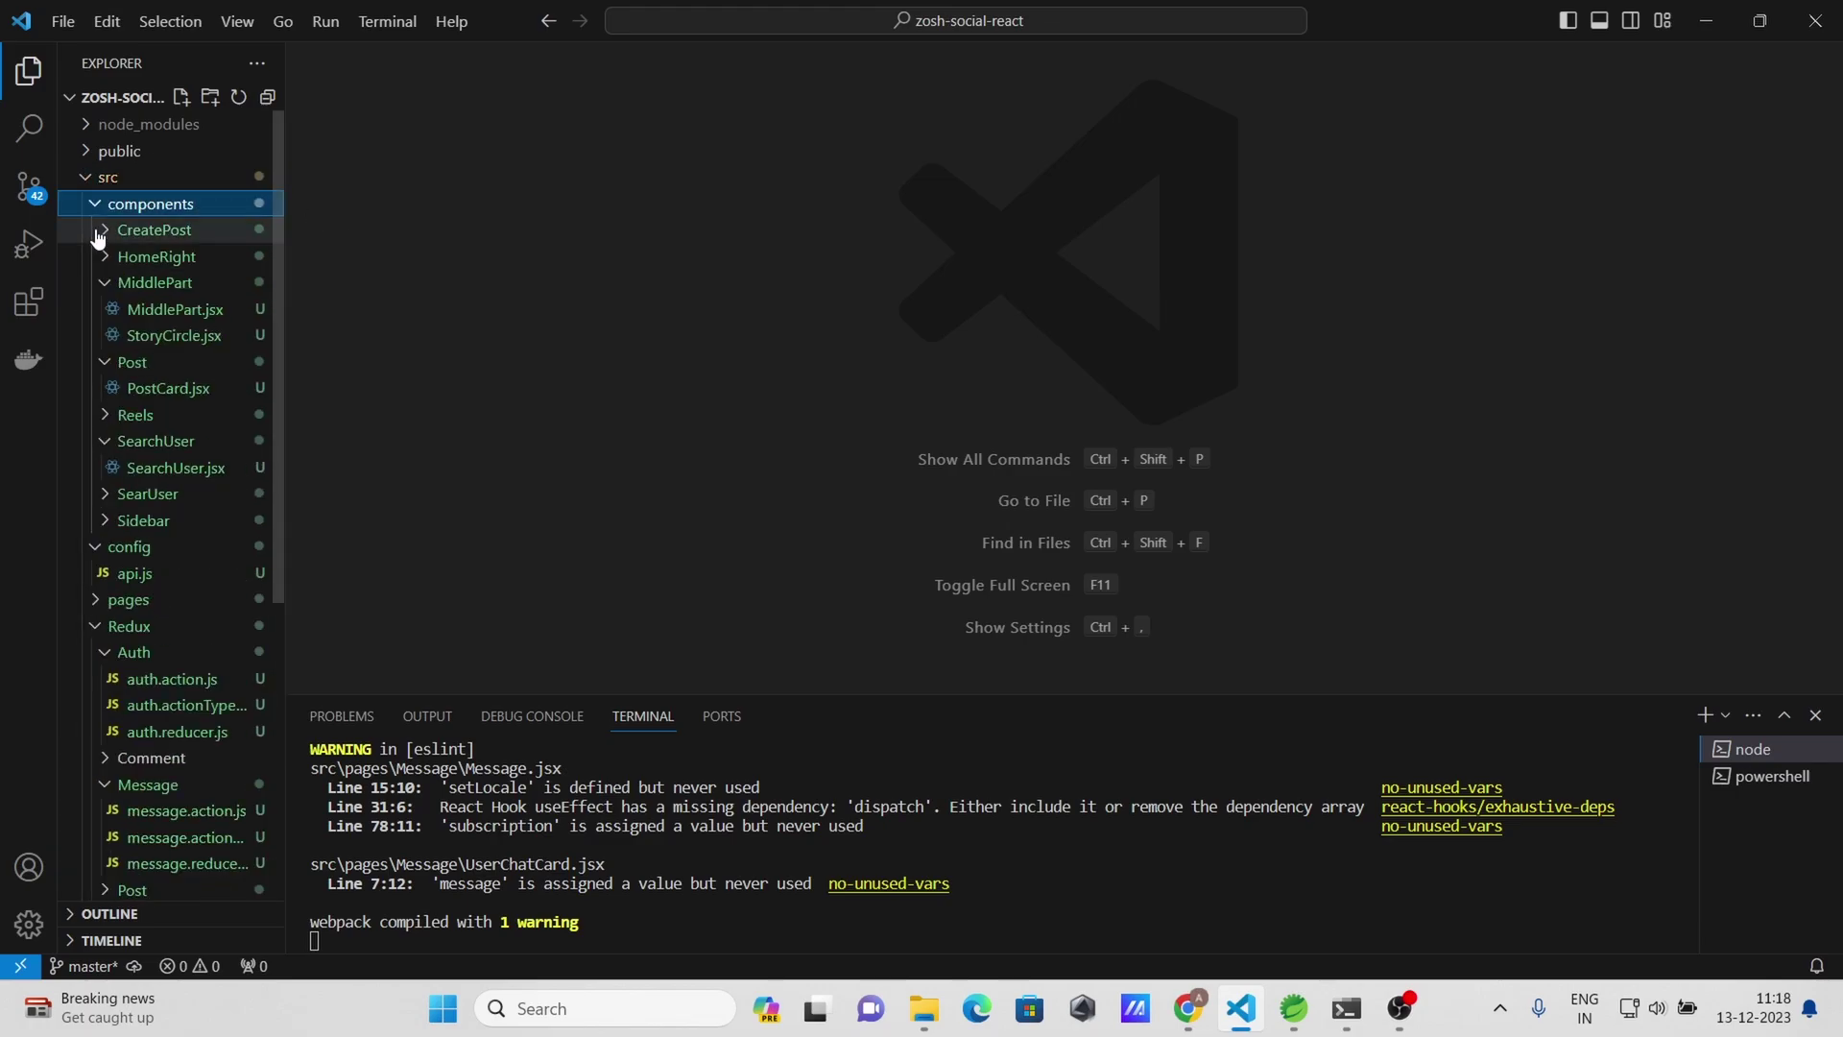
click(94, 206)
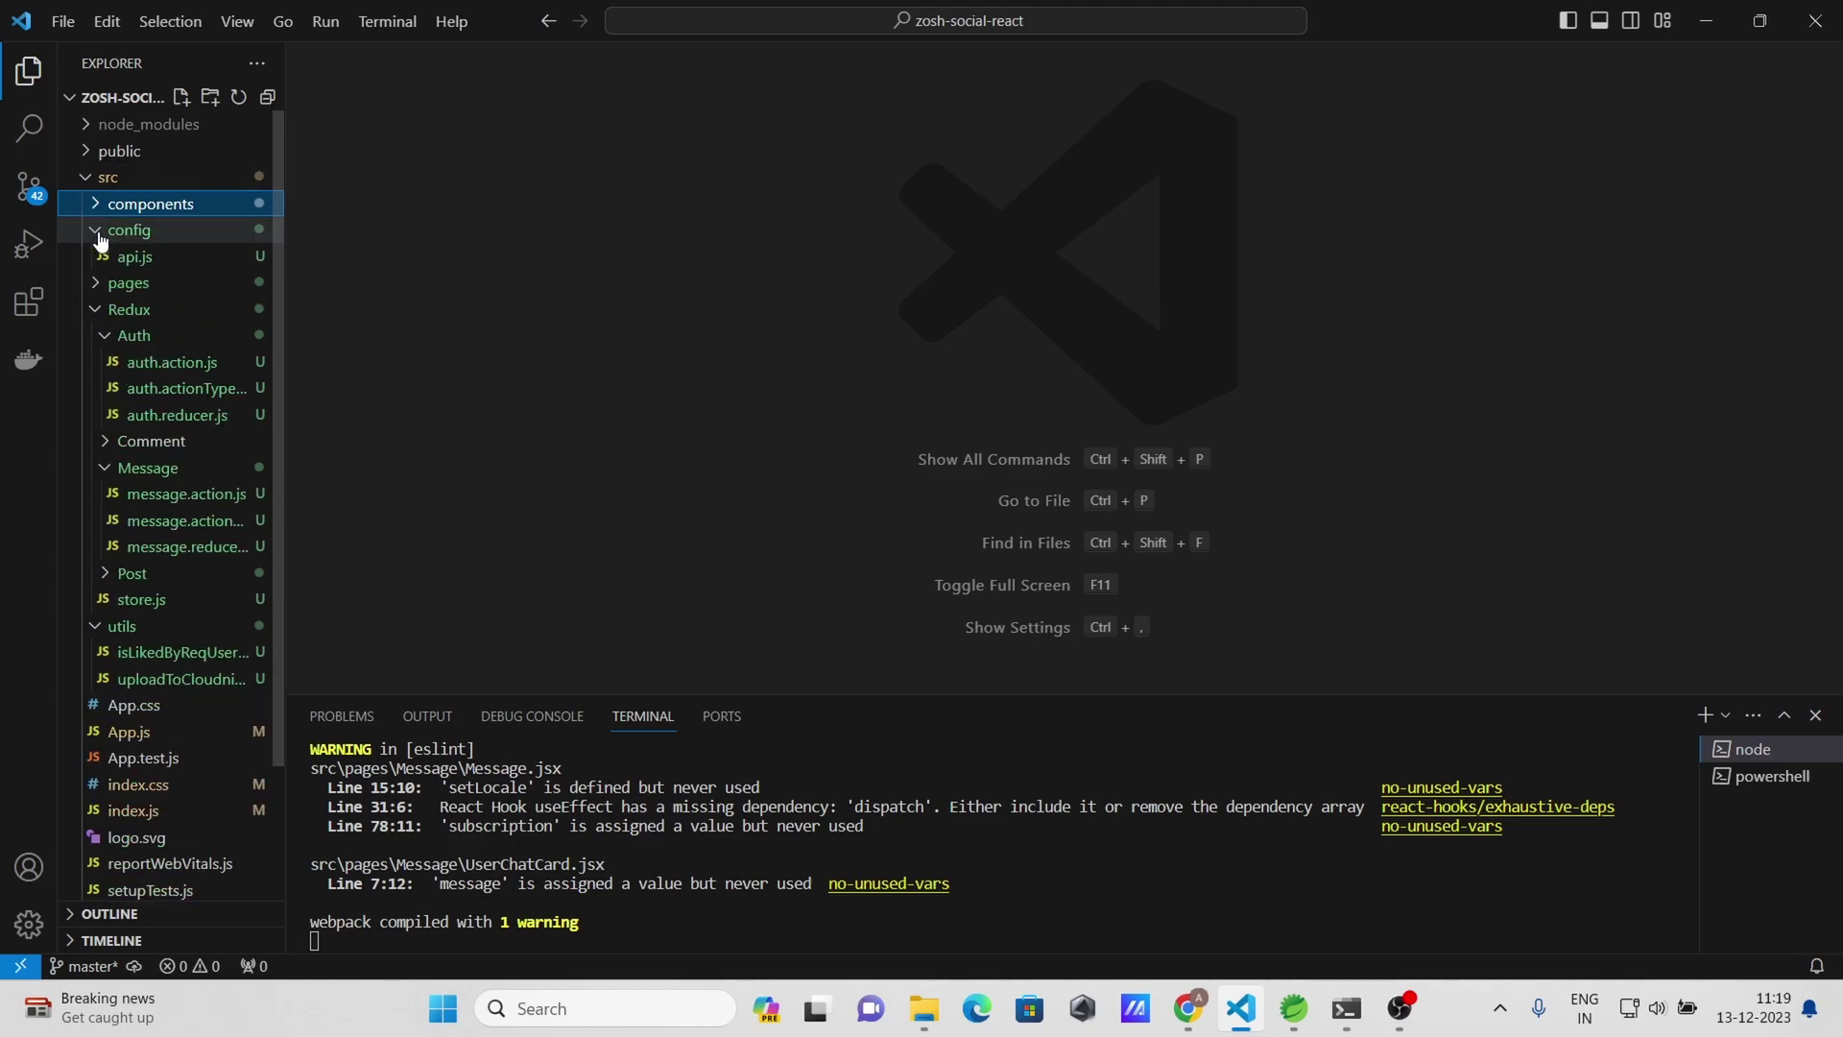
click(96, 232)
click(96, 282)
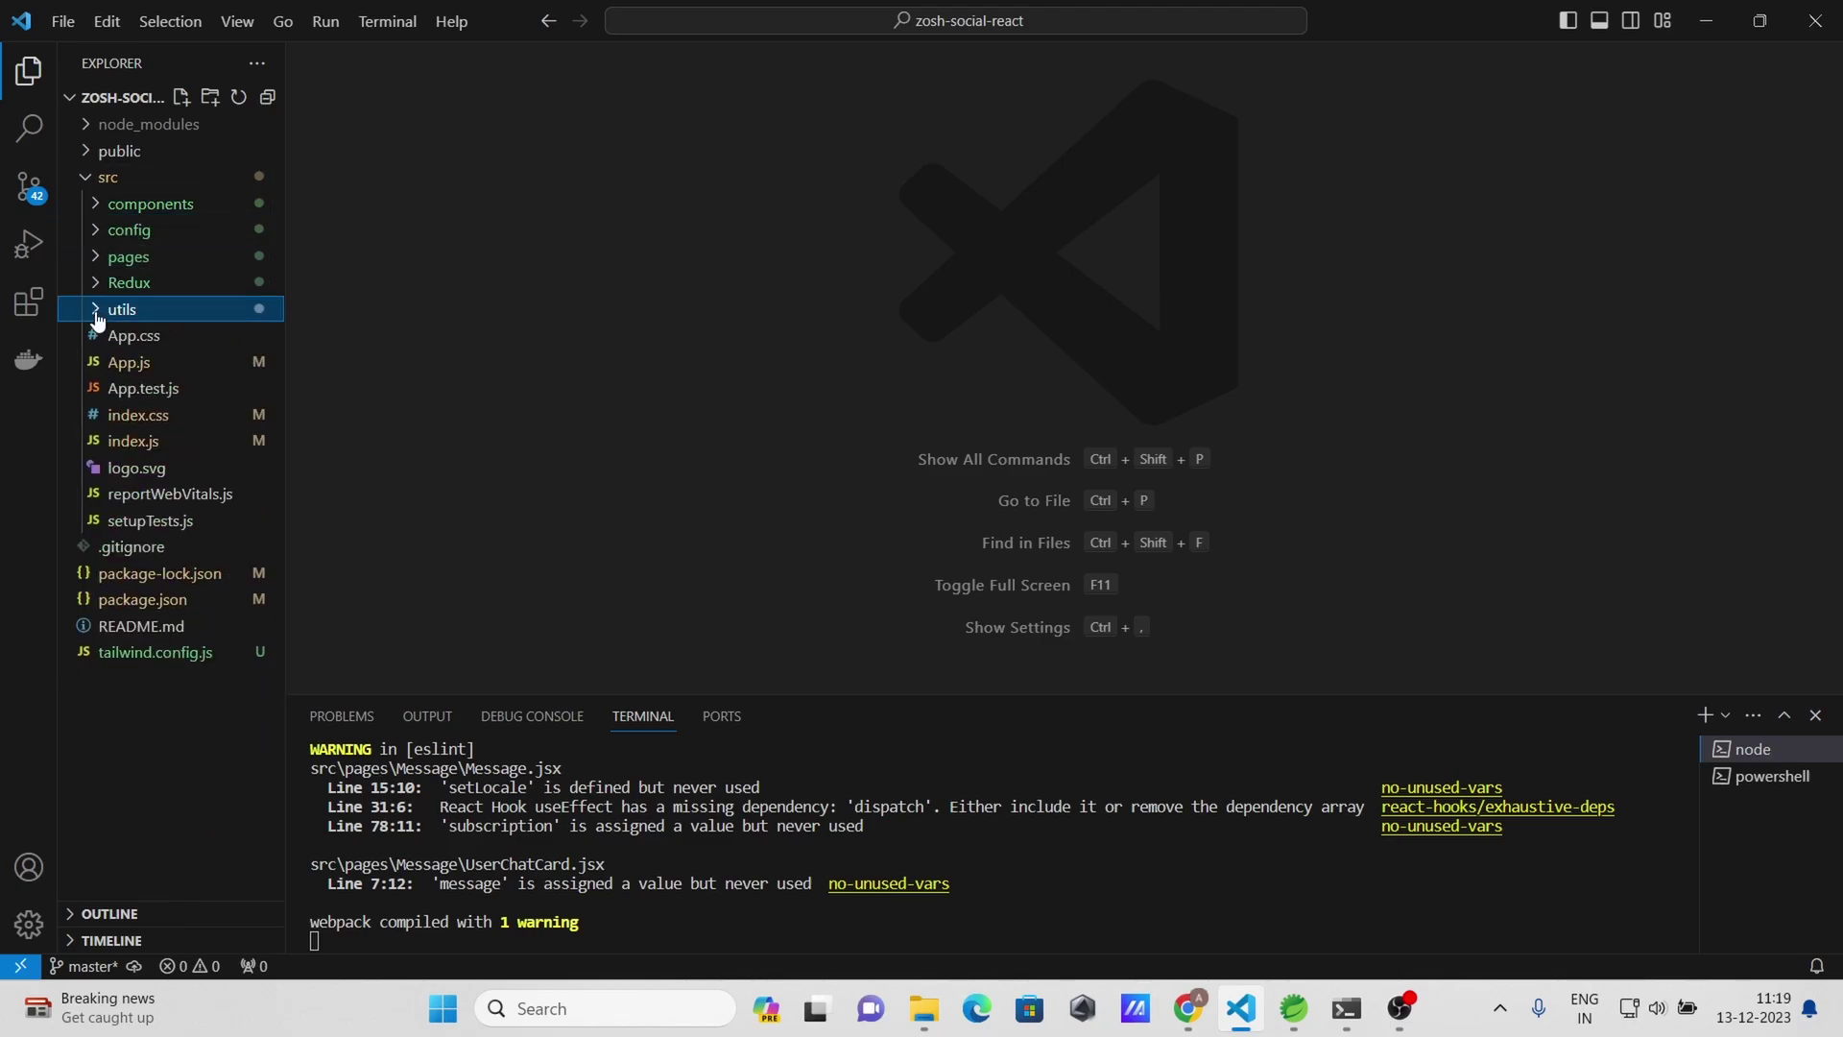
click(161, 179)
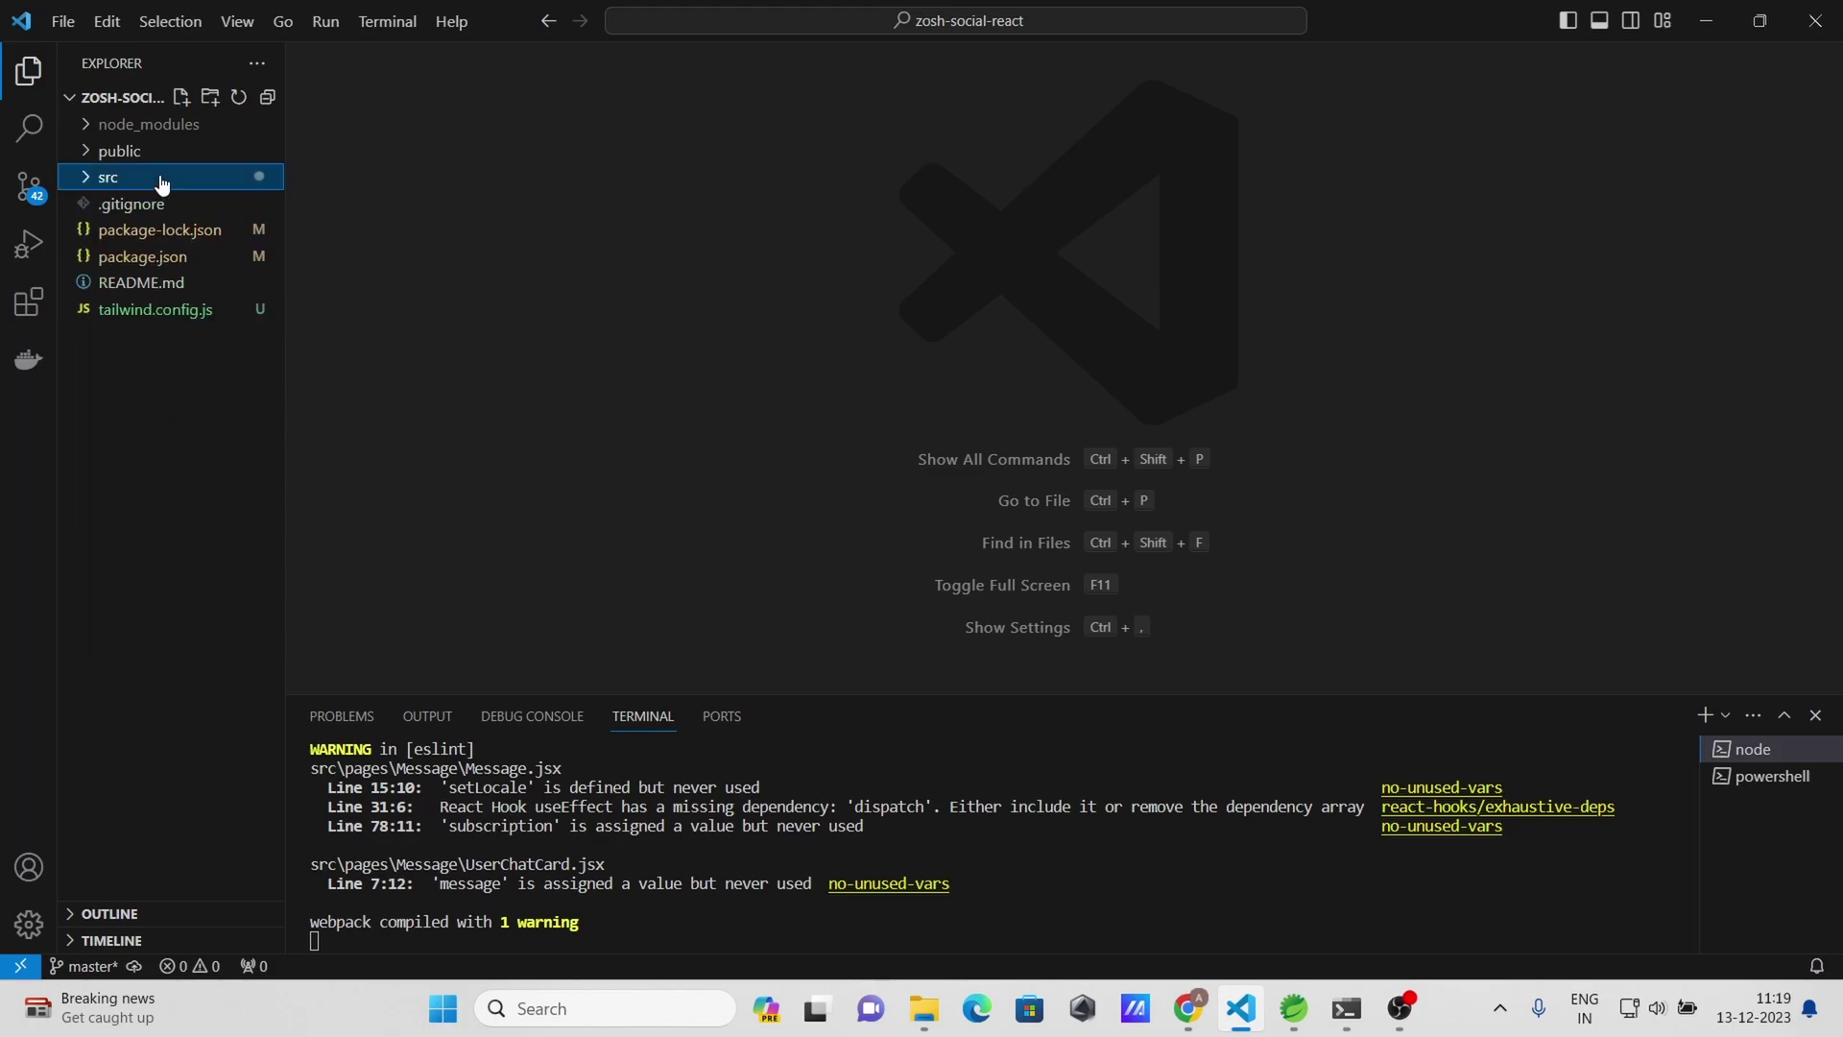
Create a theam folder under src containing a new DarkTheme.js file
right_click(159, 180)
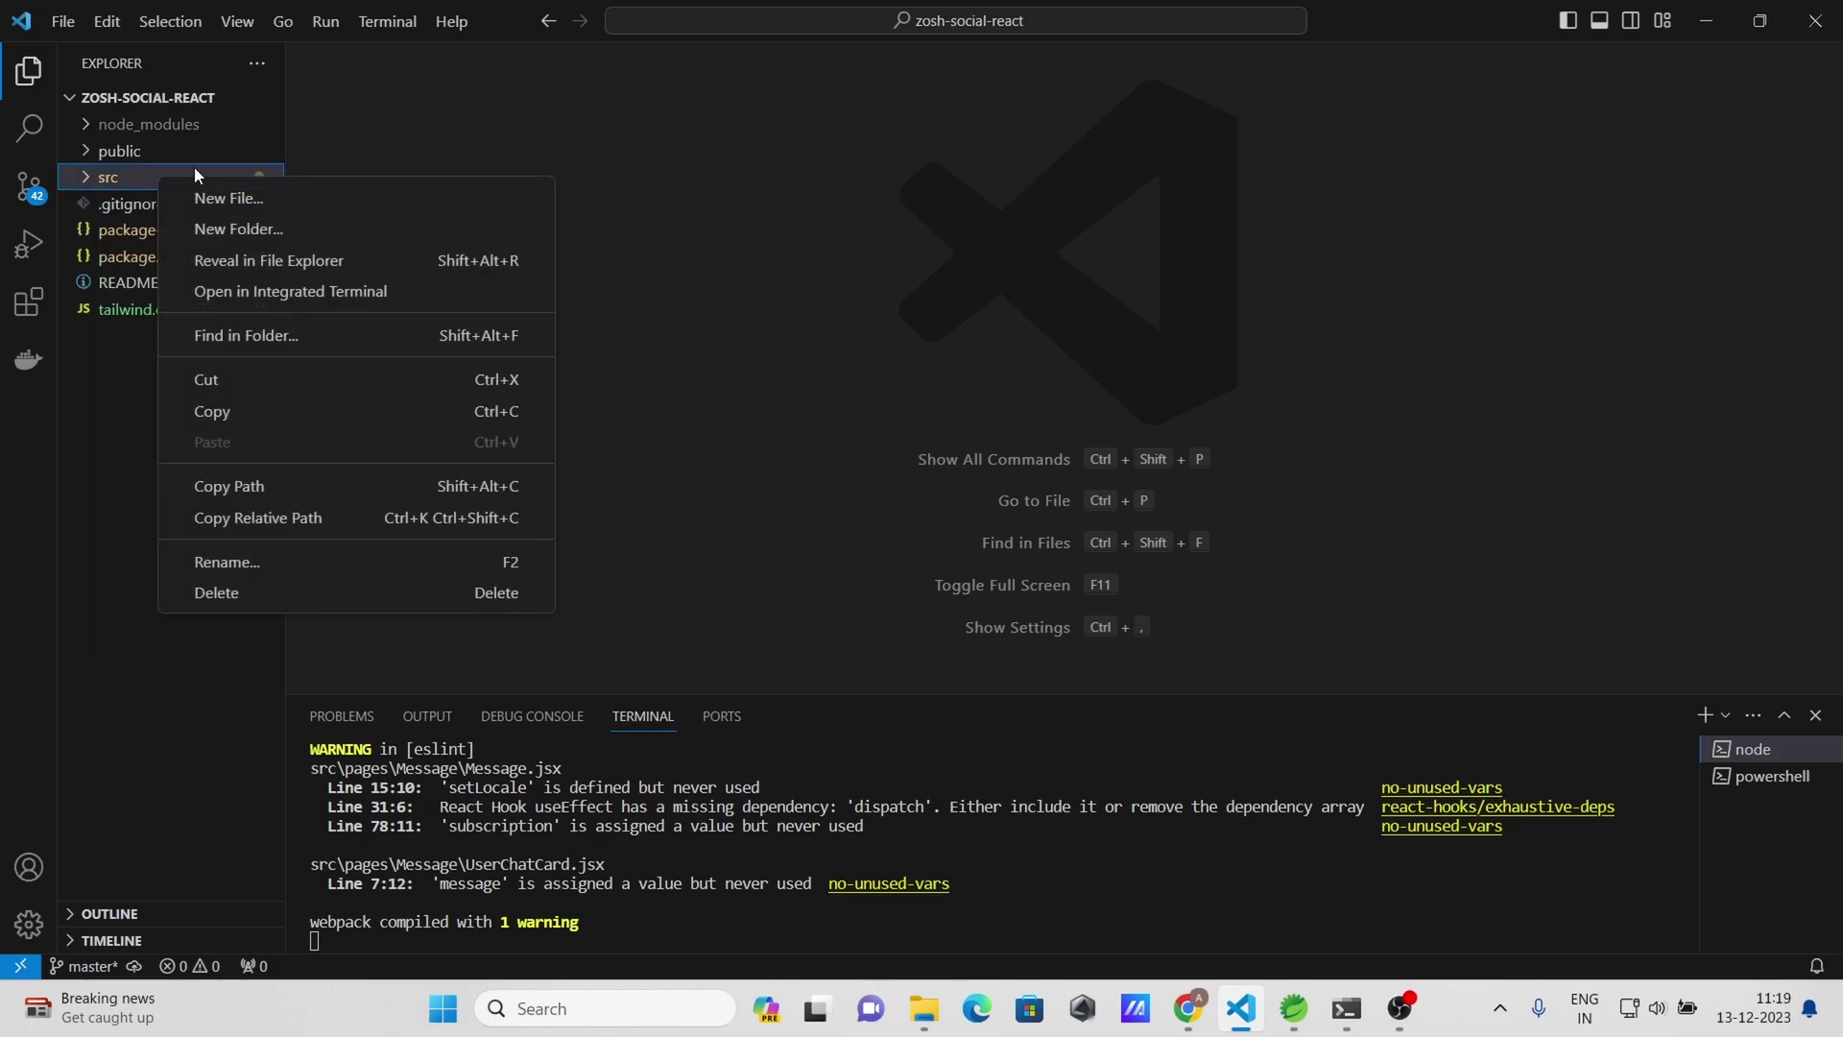
click(256, 230)
text(the)
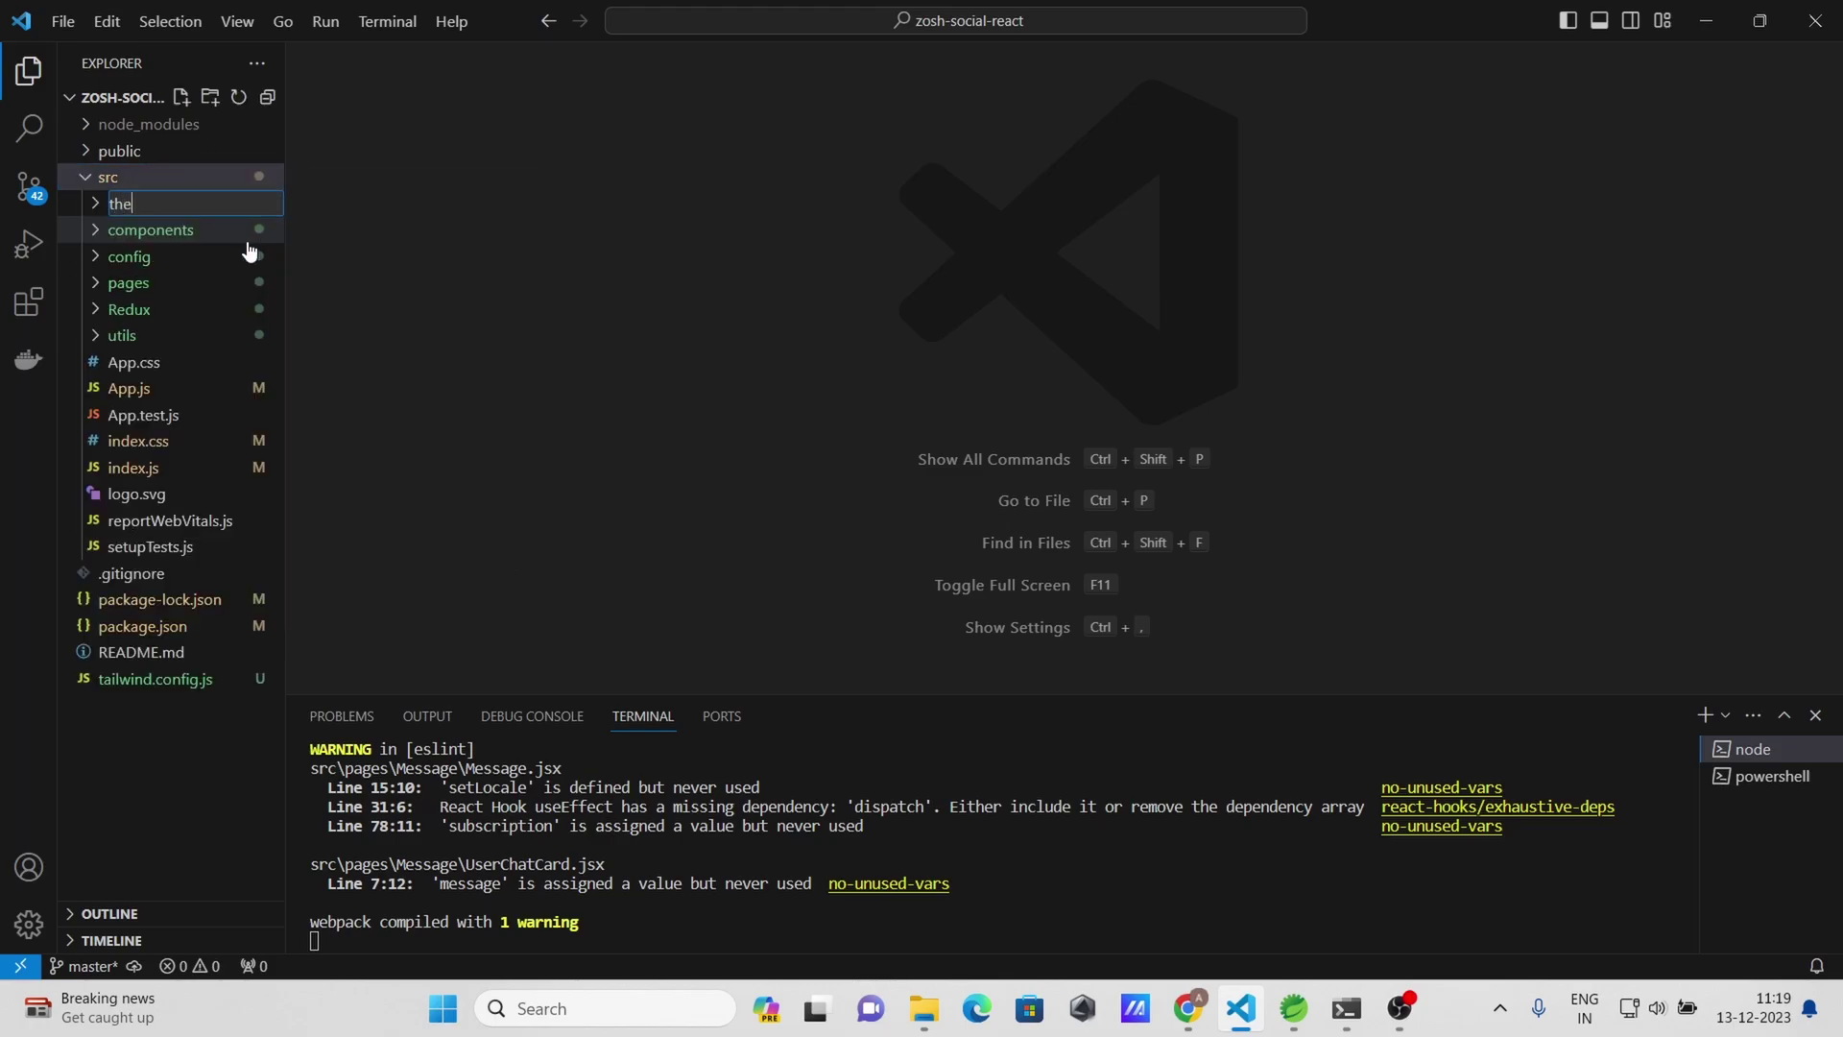
text(am)
key(Return)
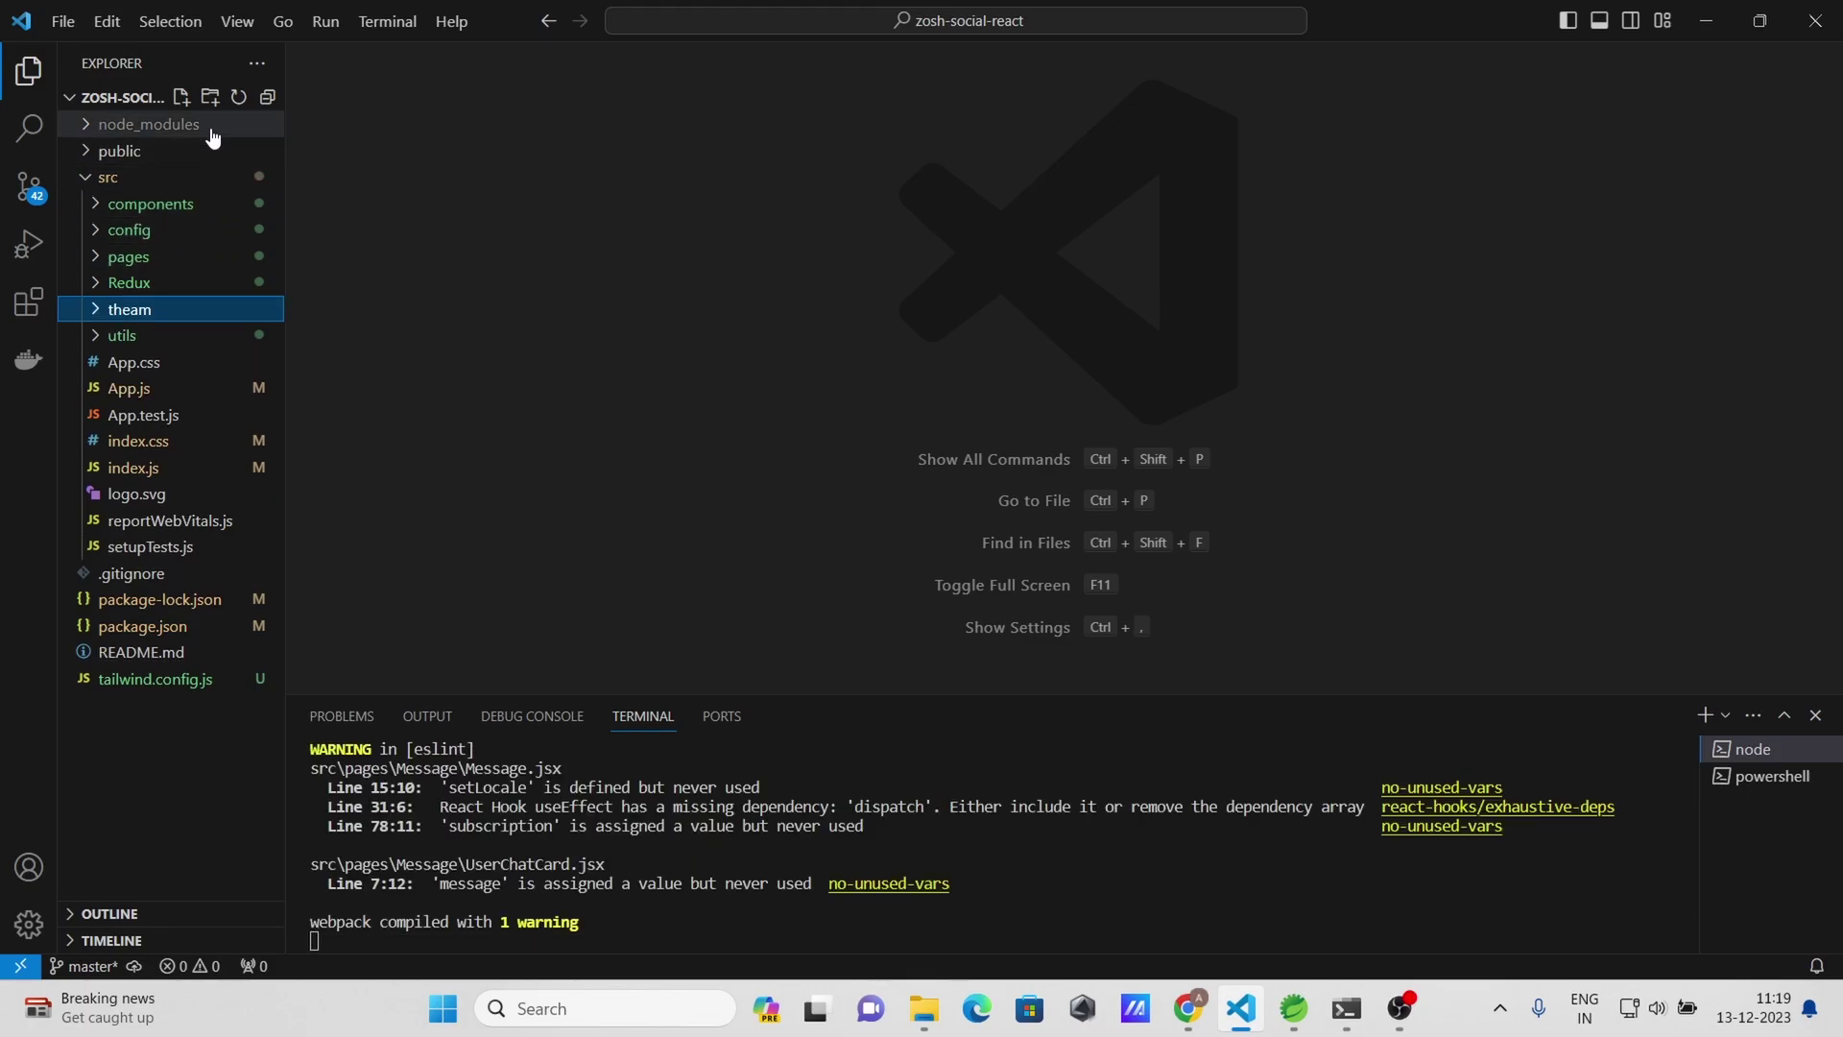
click(183, 105)
text(DarkTheme)
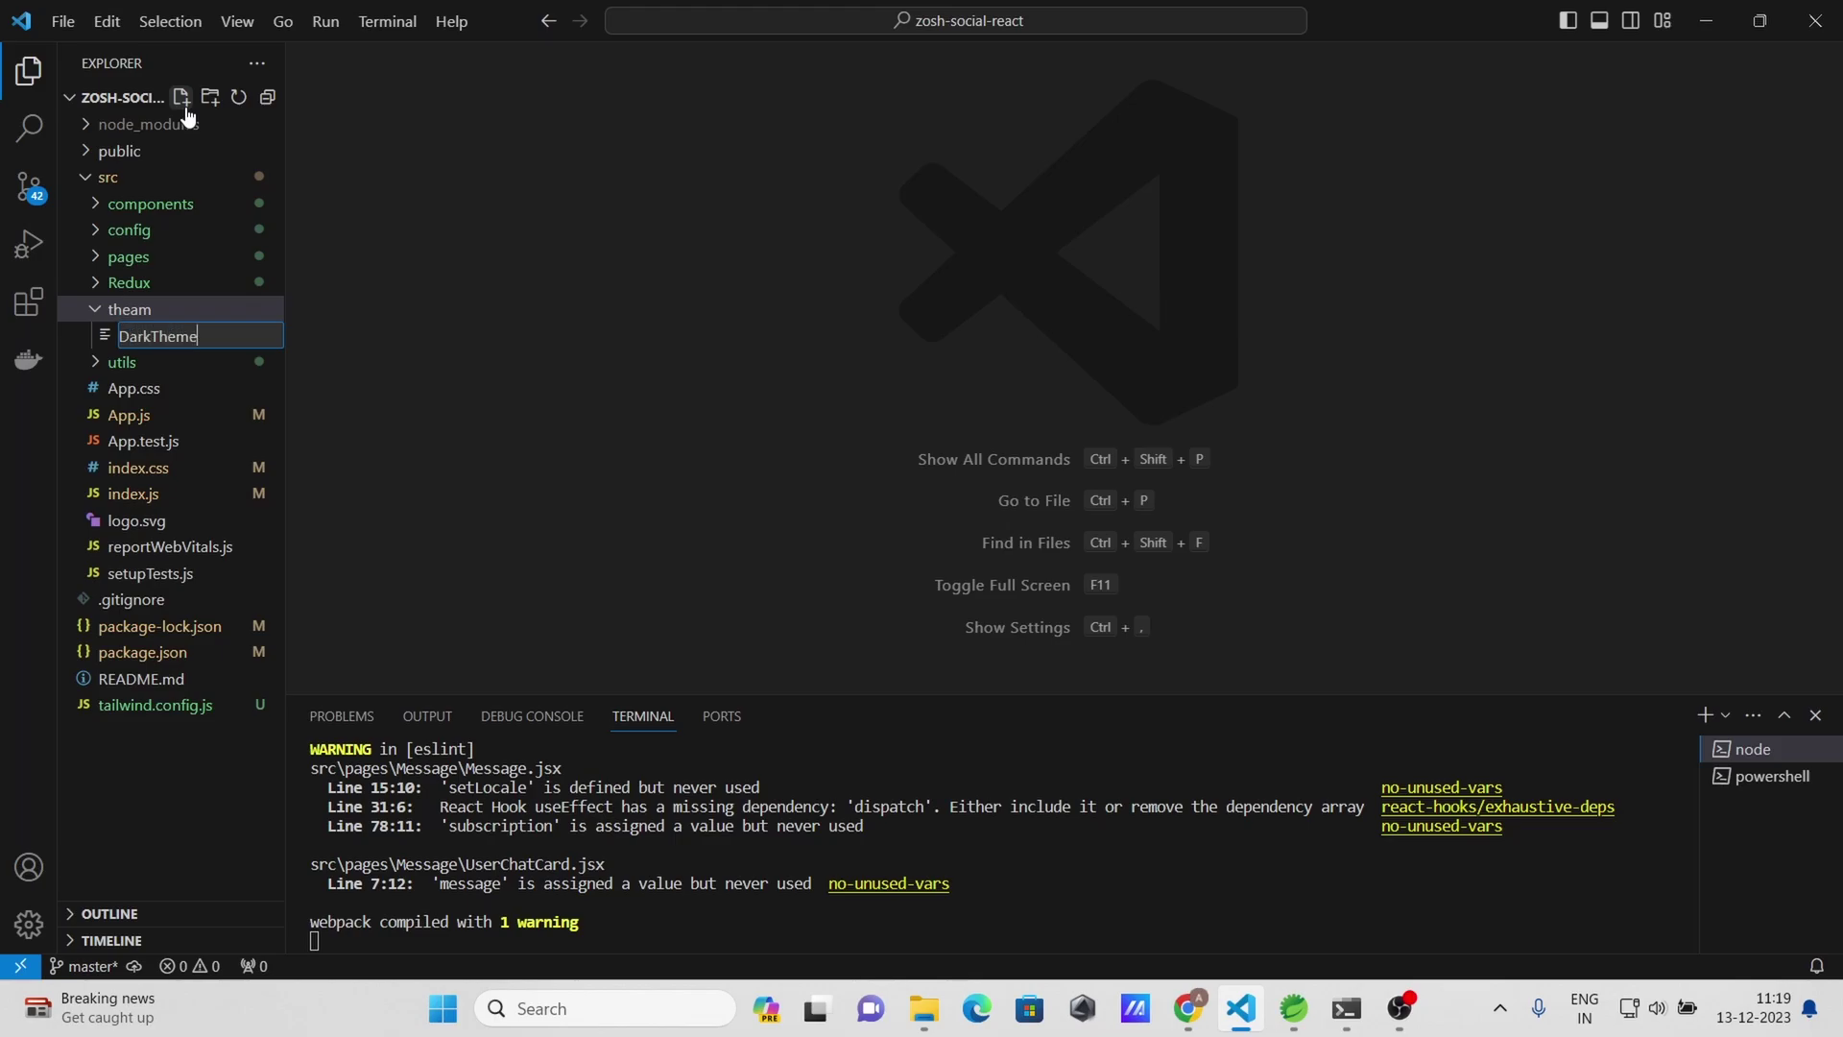
text(.js)
key(Return)
text(const dar)
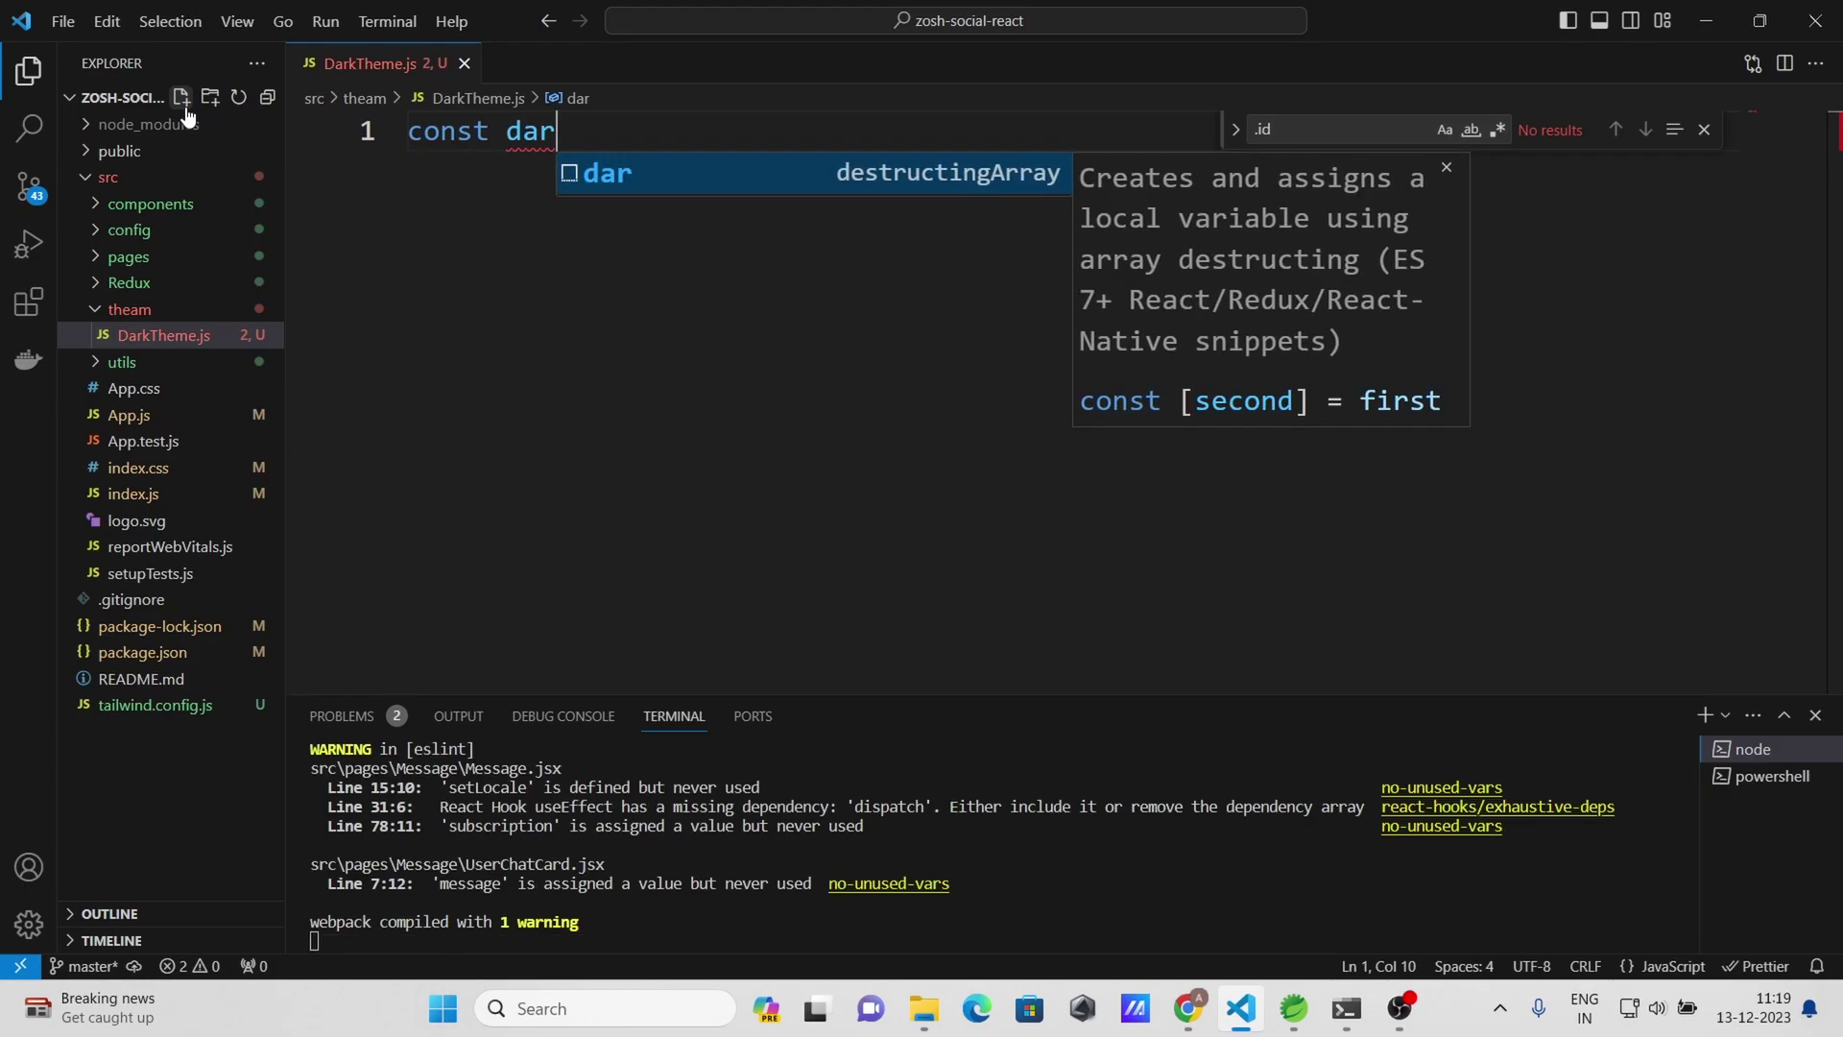
text(Theme=cre)
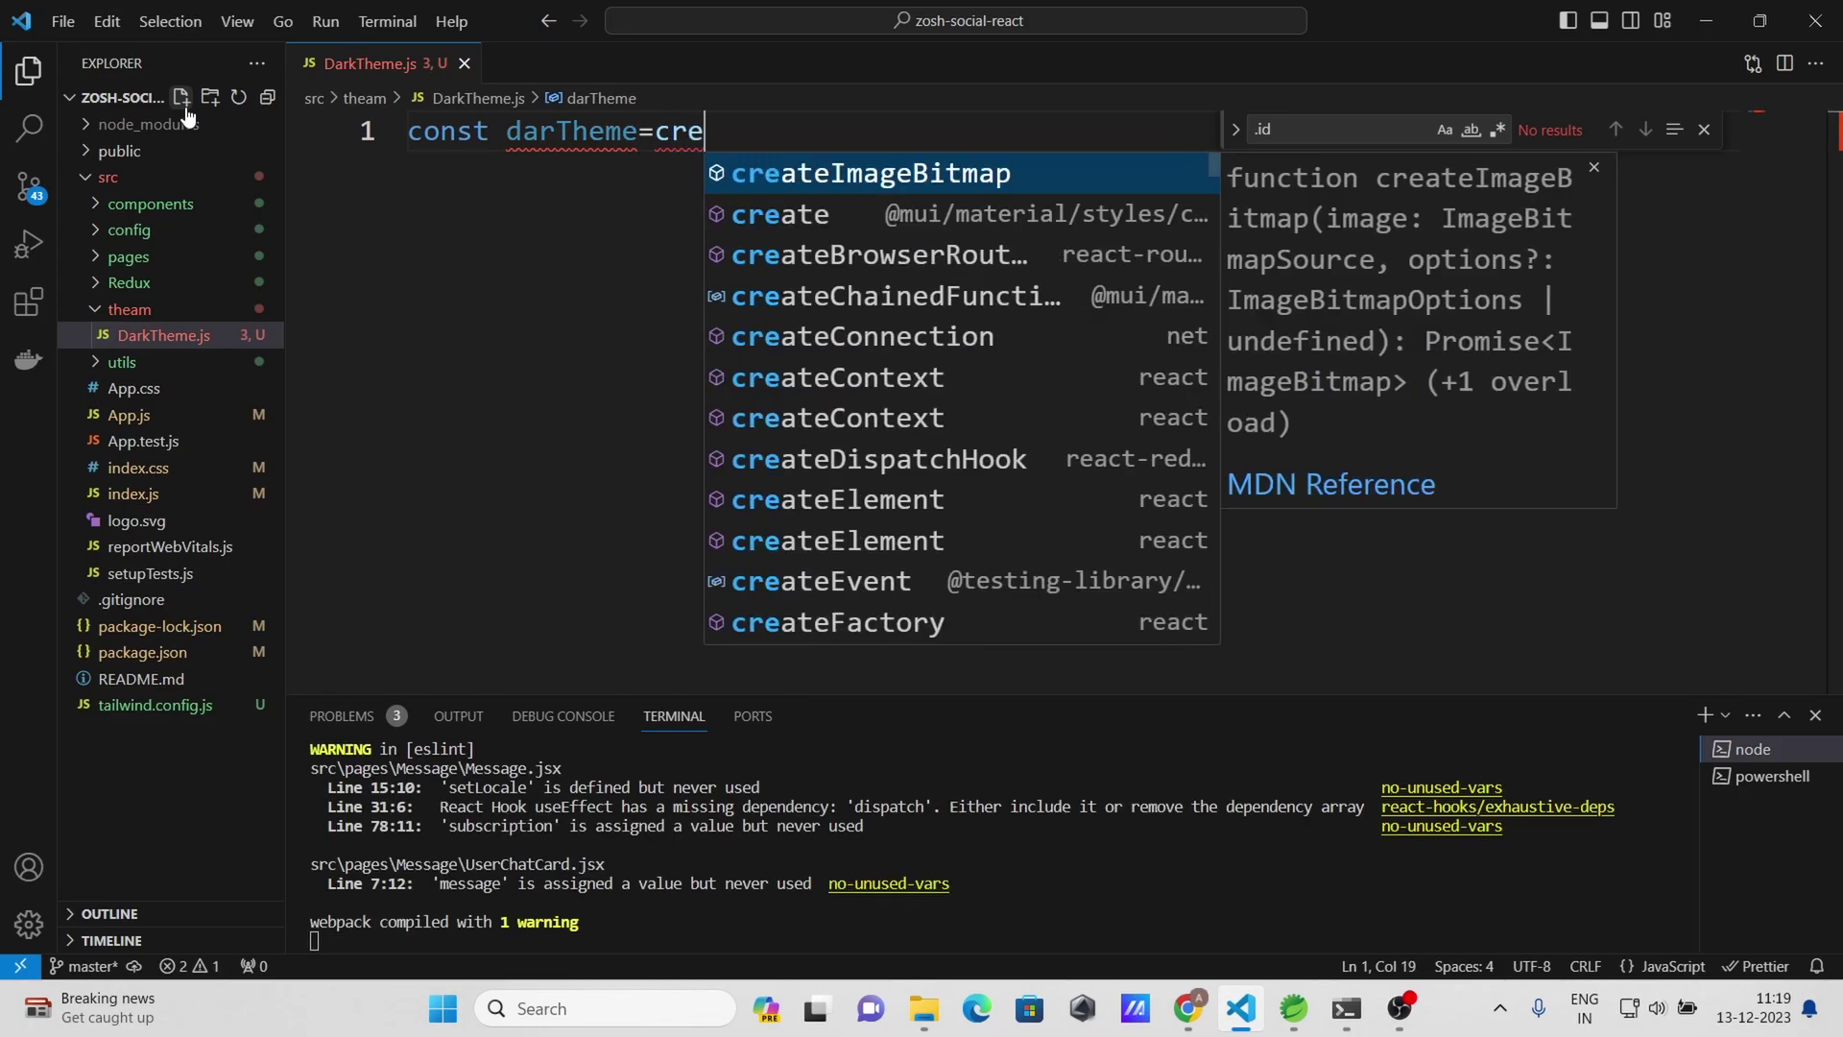
text(ateThem)
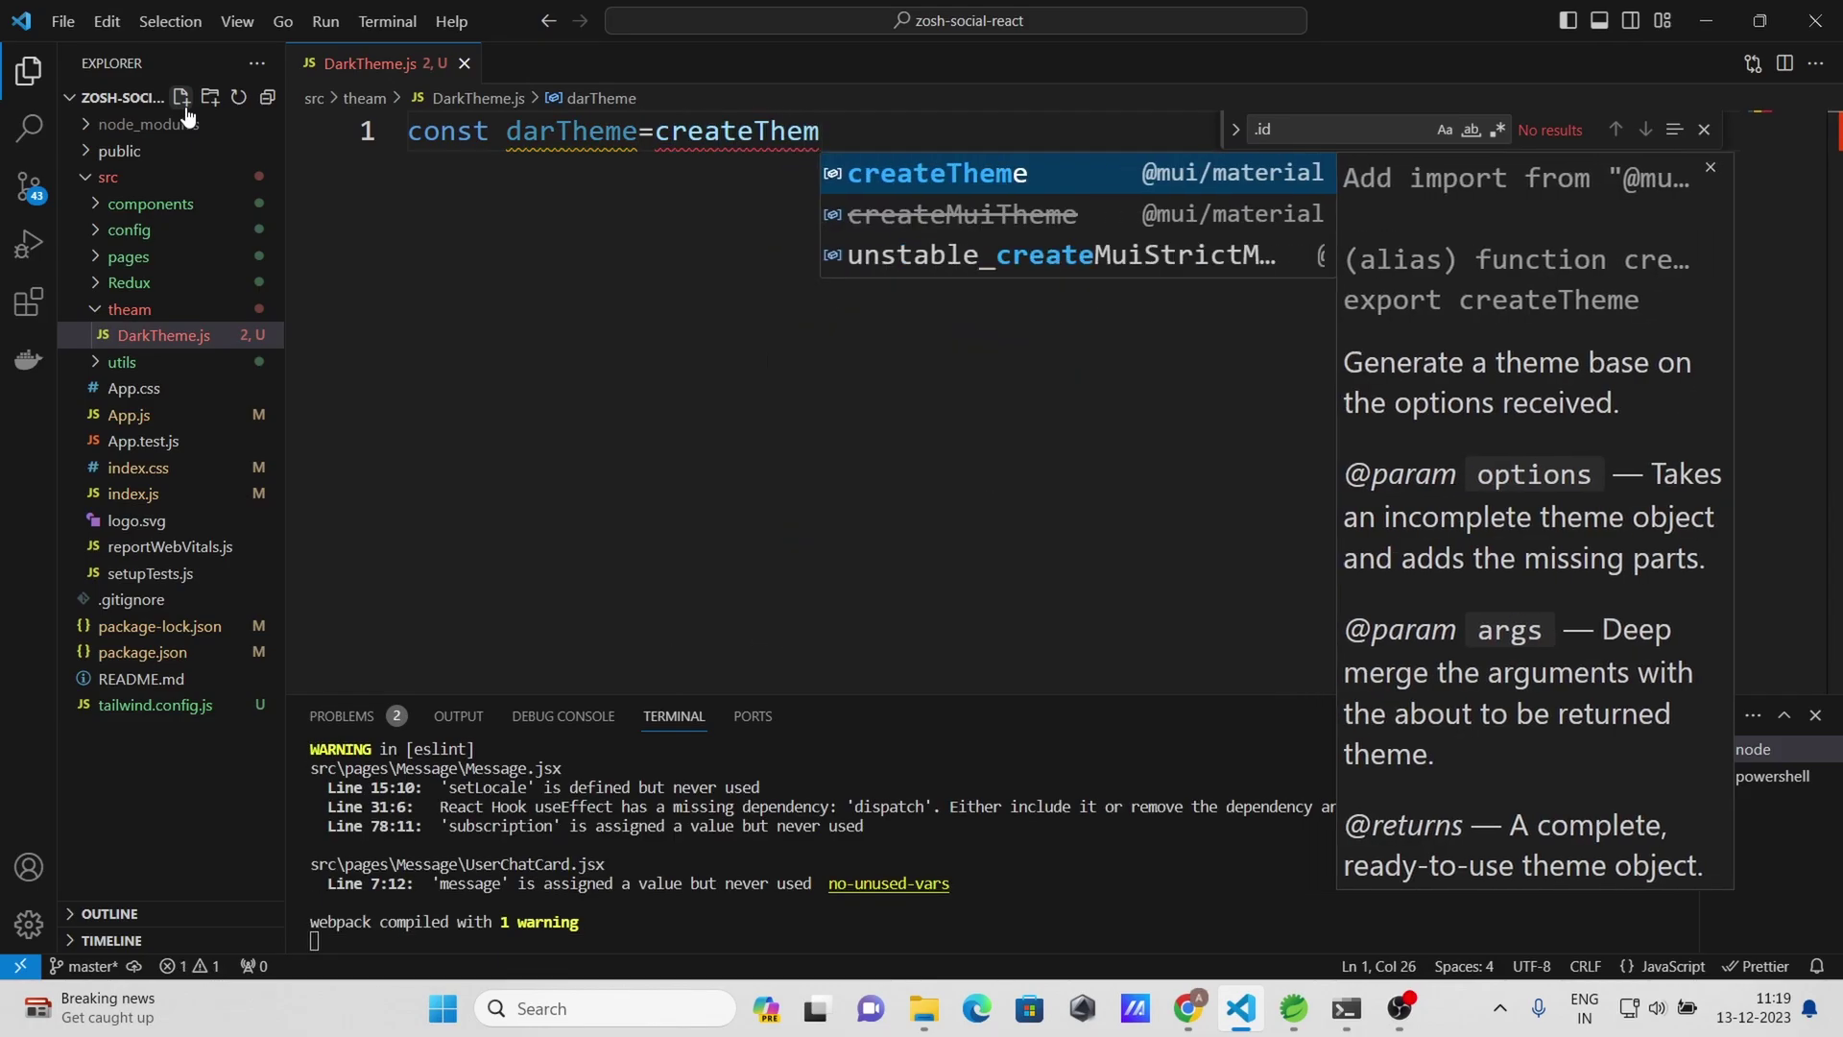
Import createTheme and start its palette with mode "dark"
key(Return)
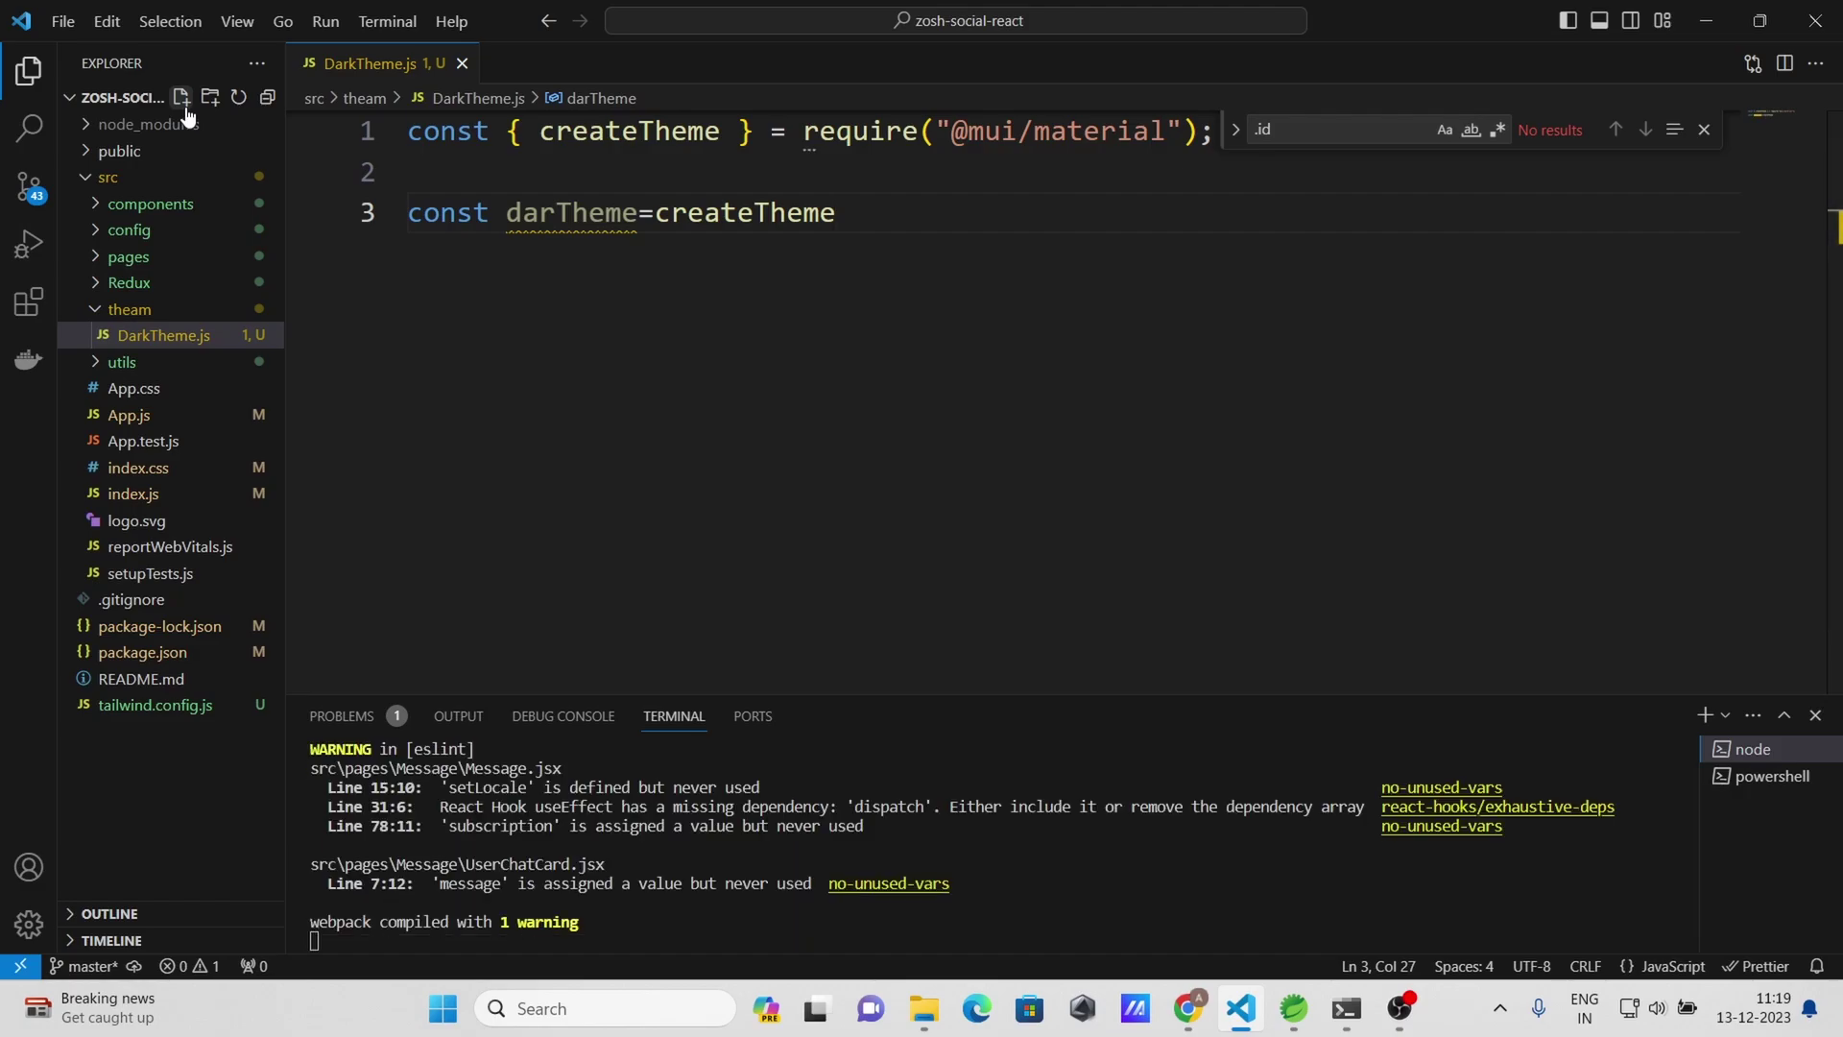
text(({)
key(Return)
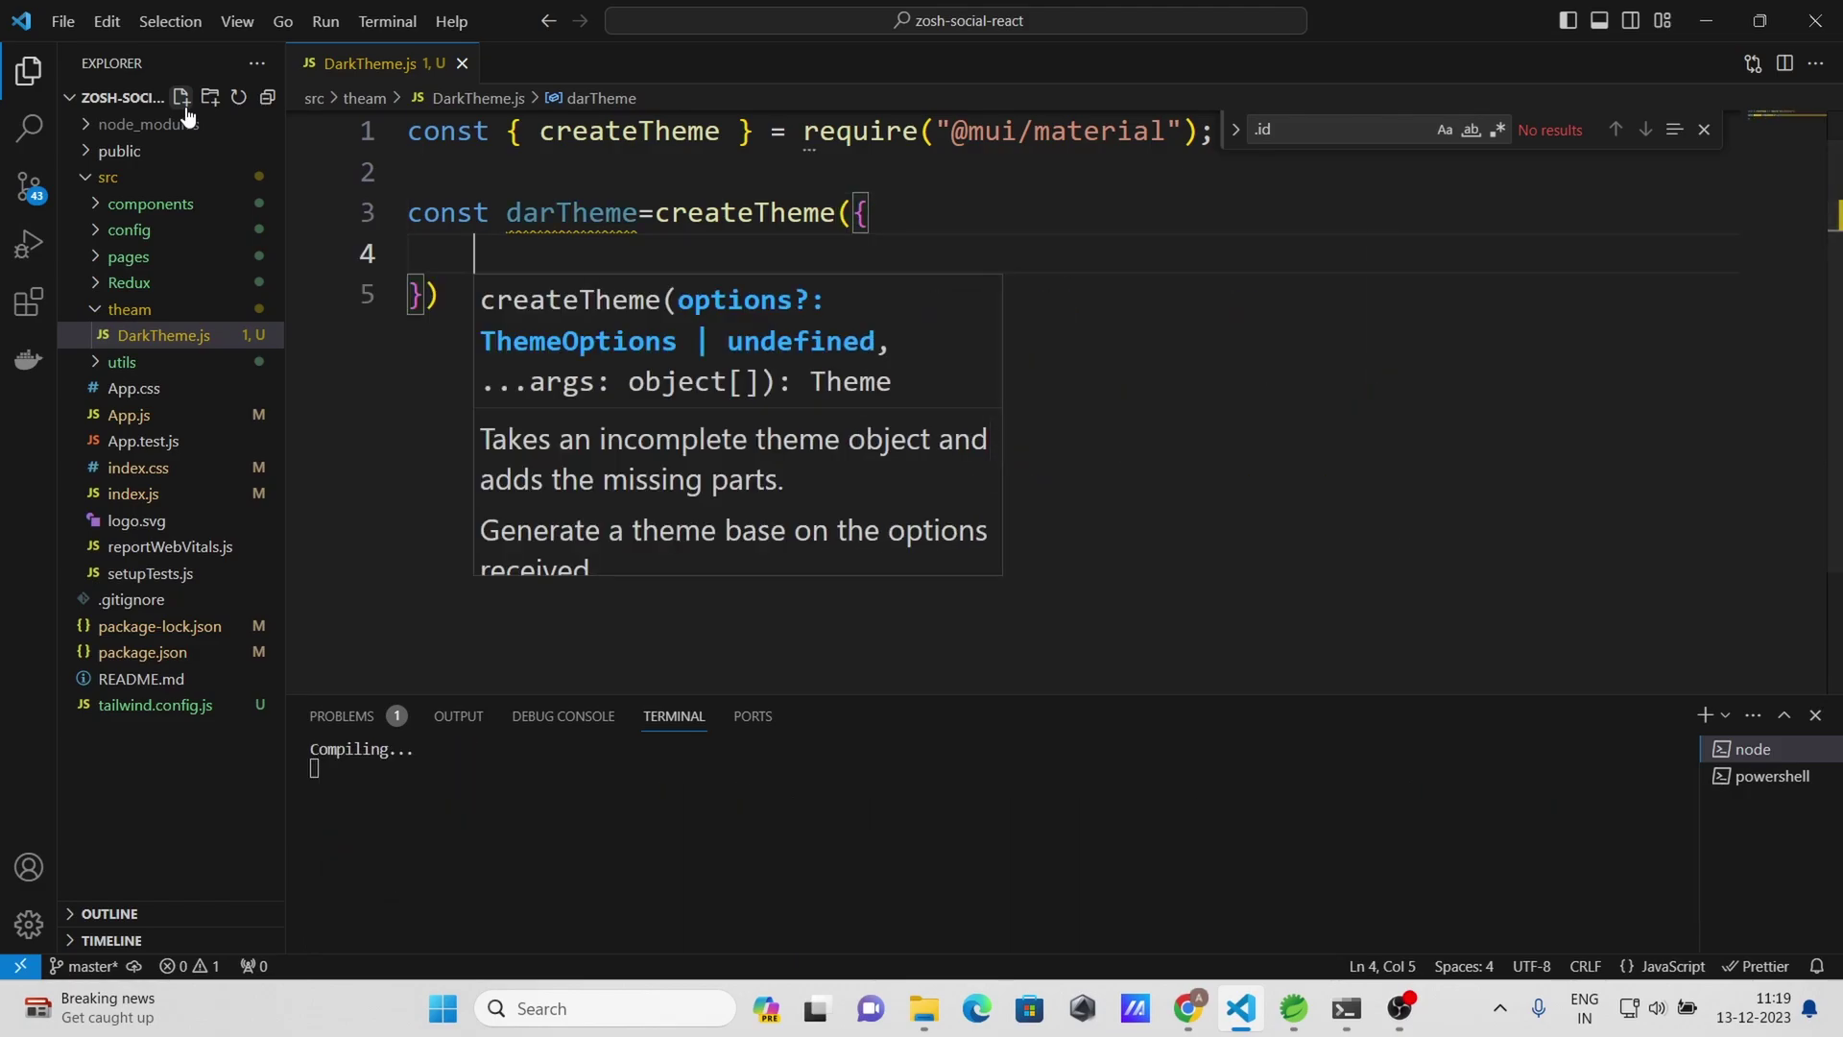
text(pa)
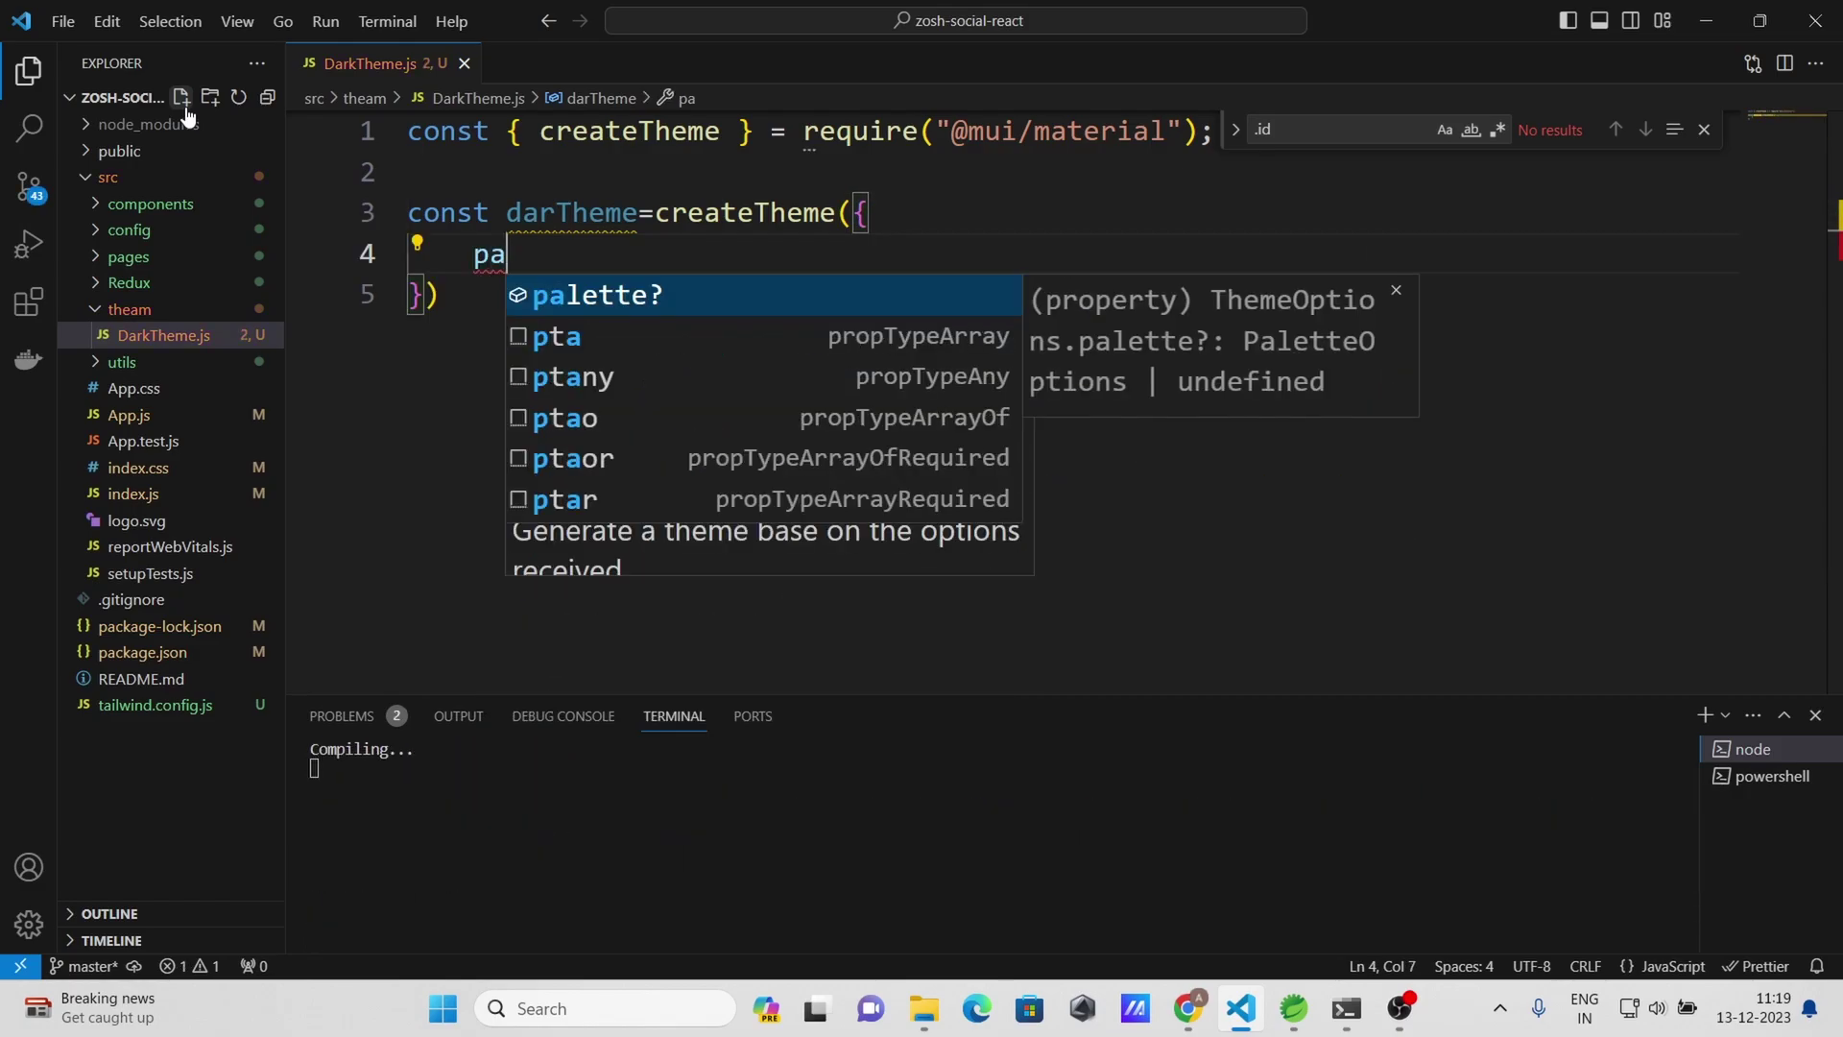
key(Return)
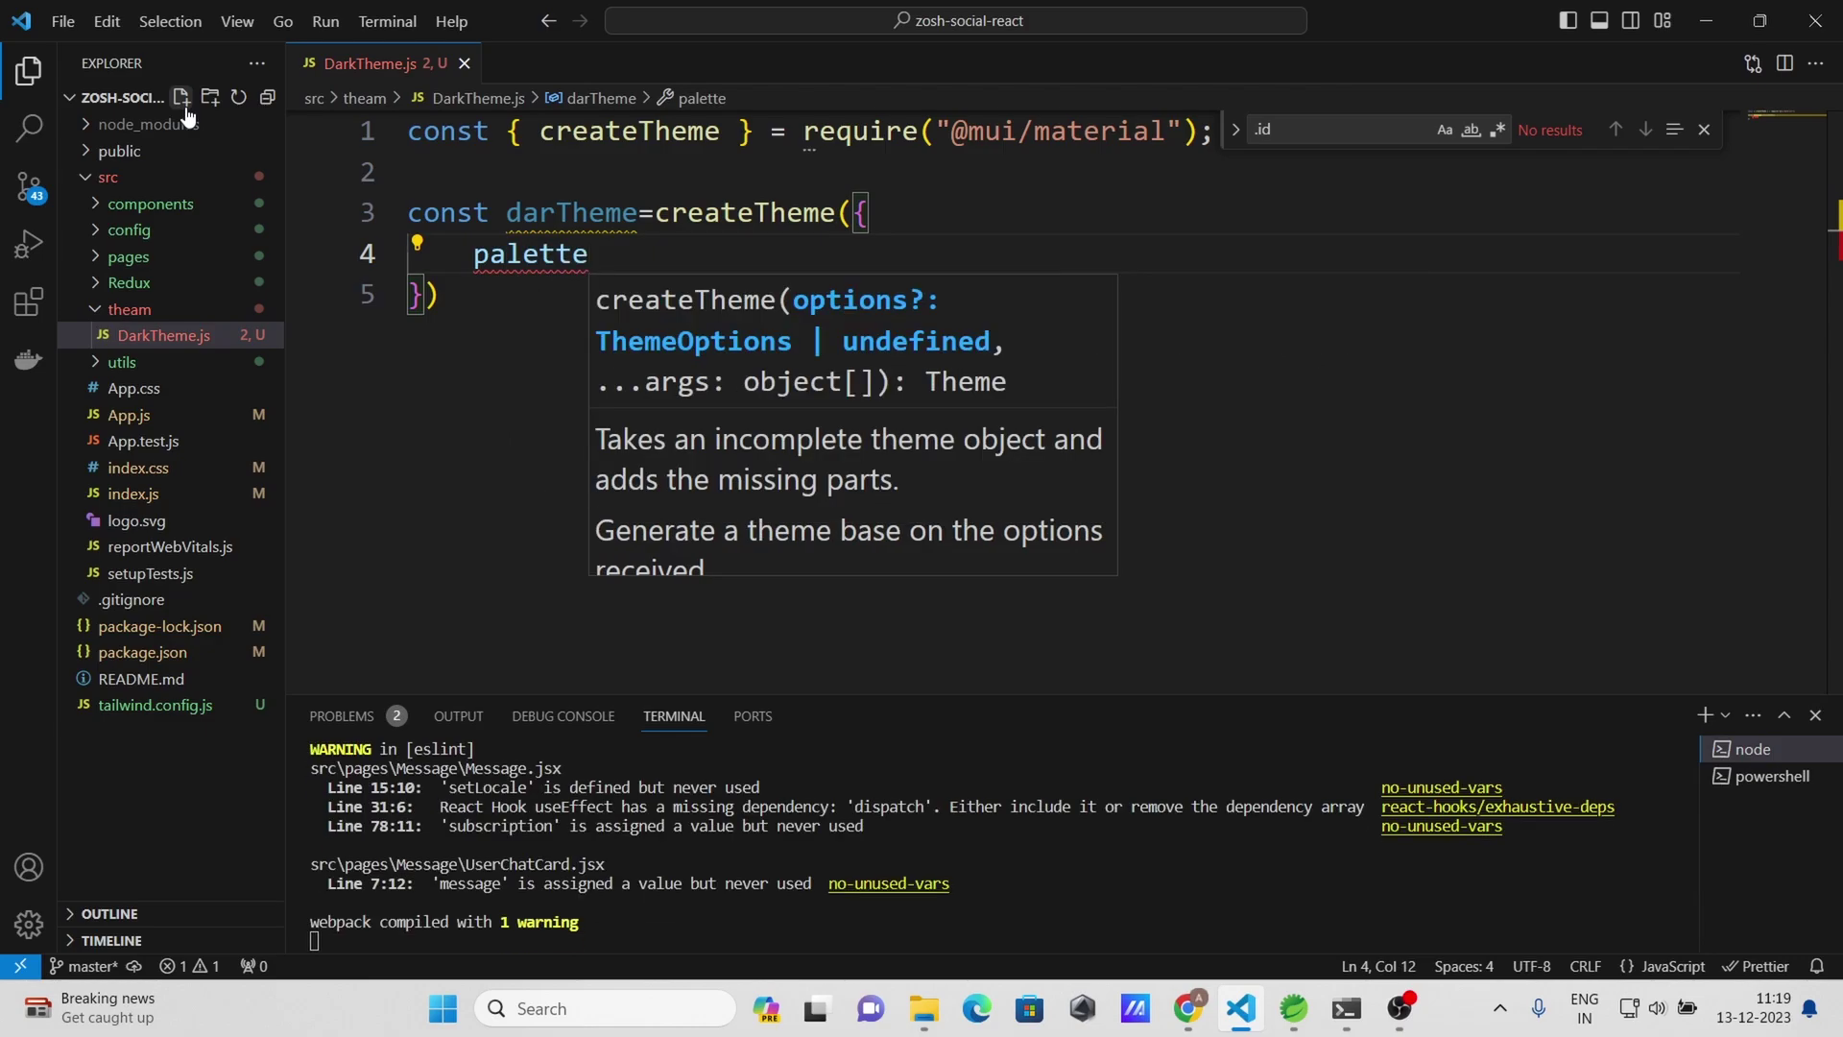
text(:{)
key(Return)
text(m)
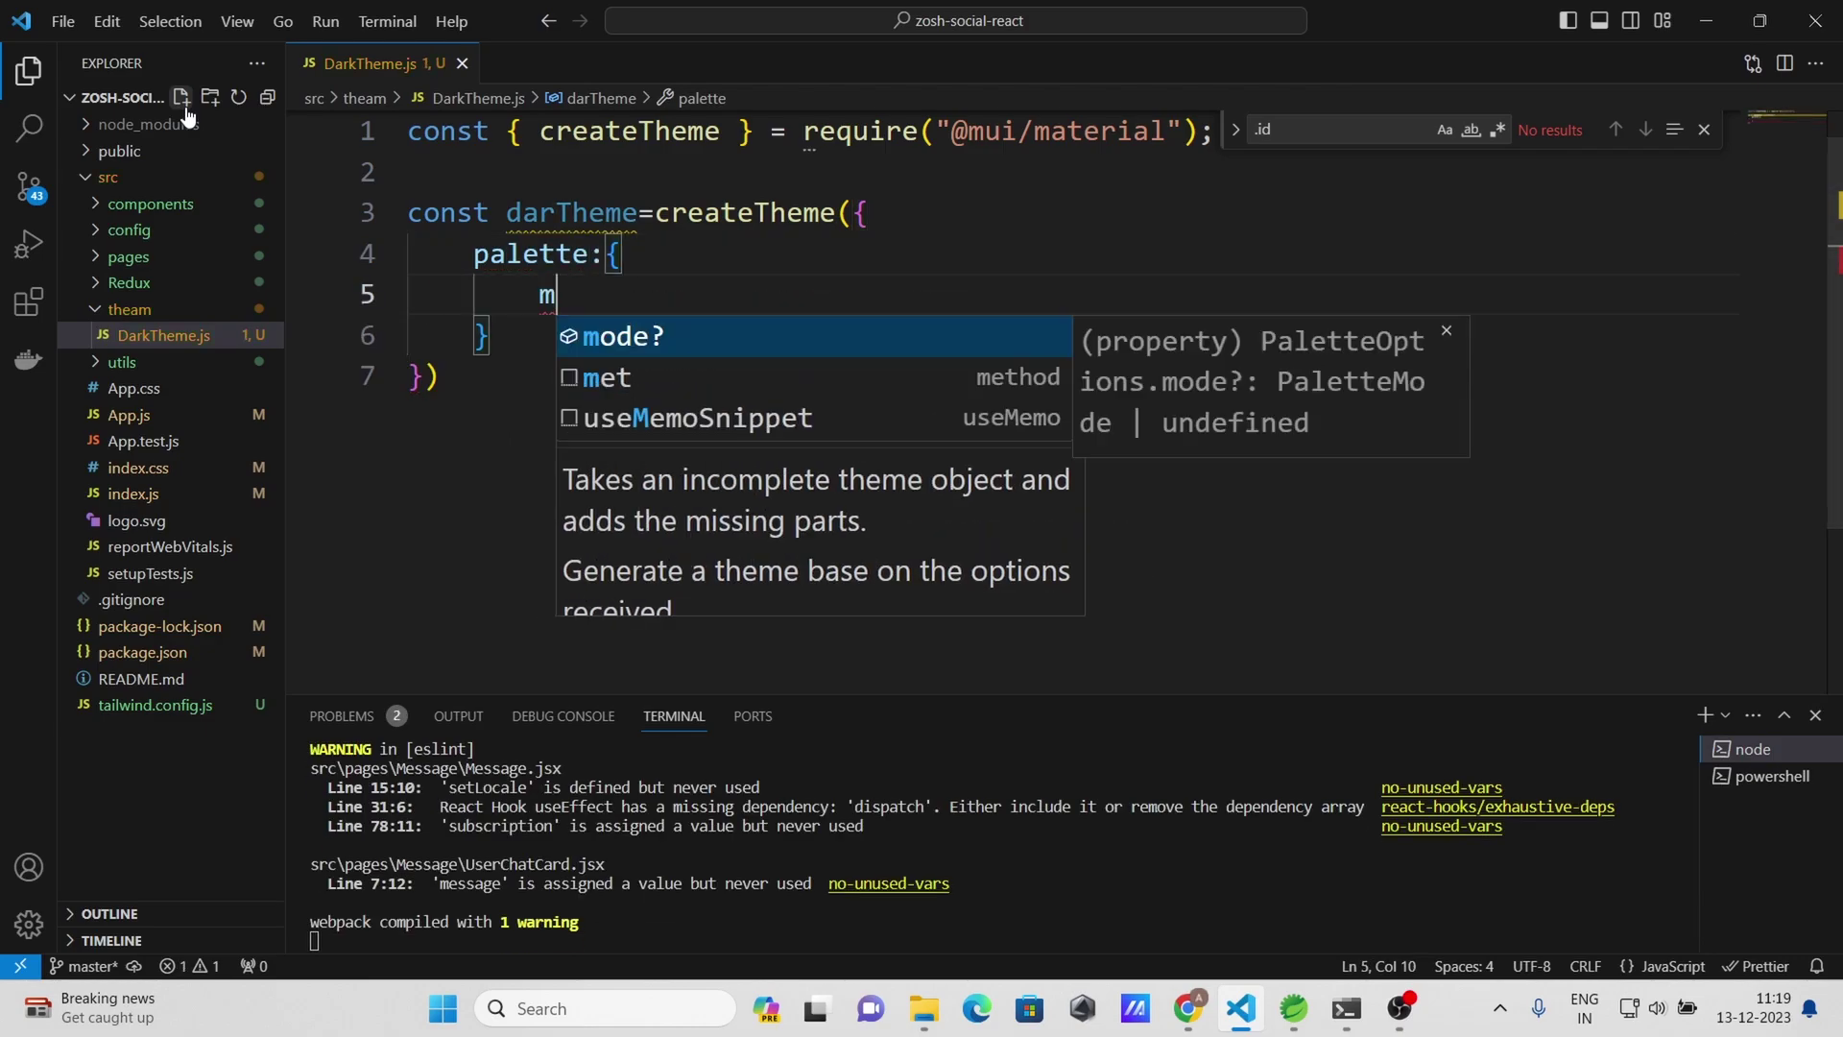
text(o)
key(Return)
text(:)
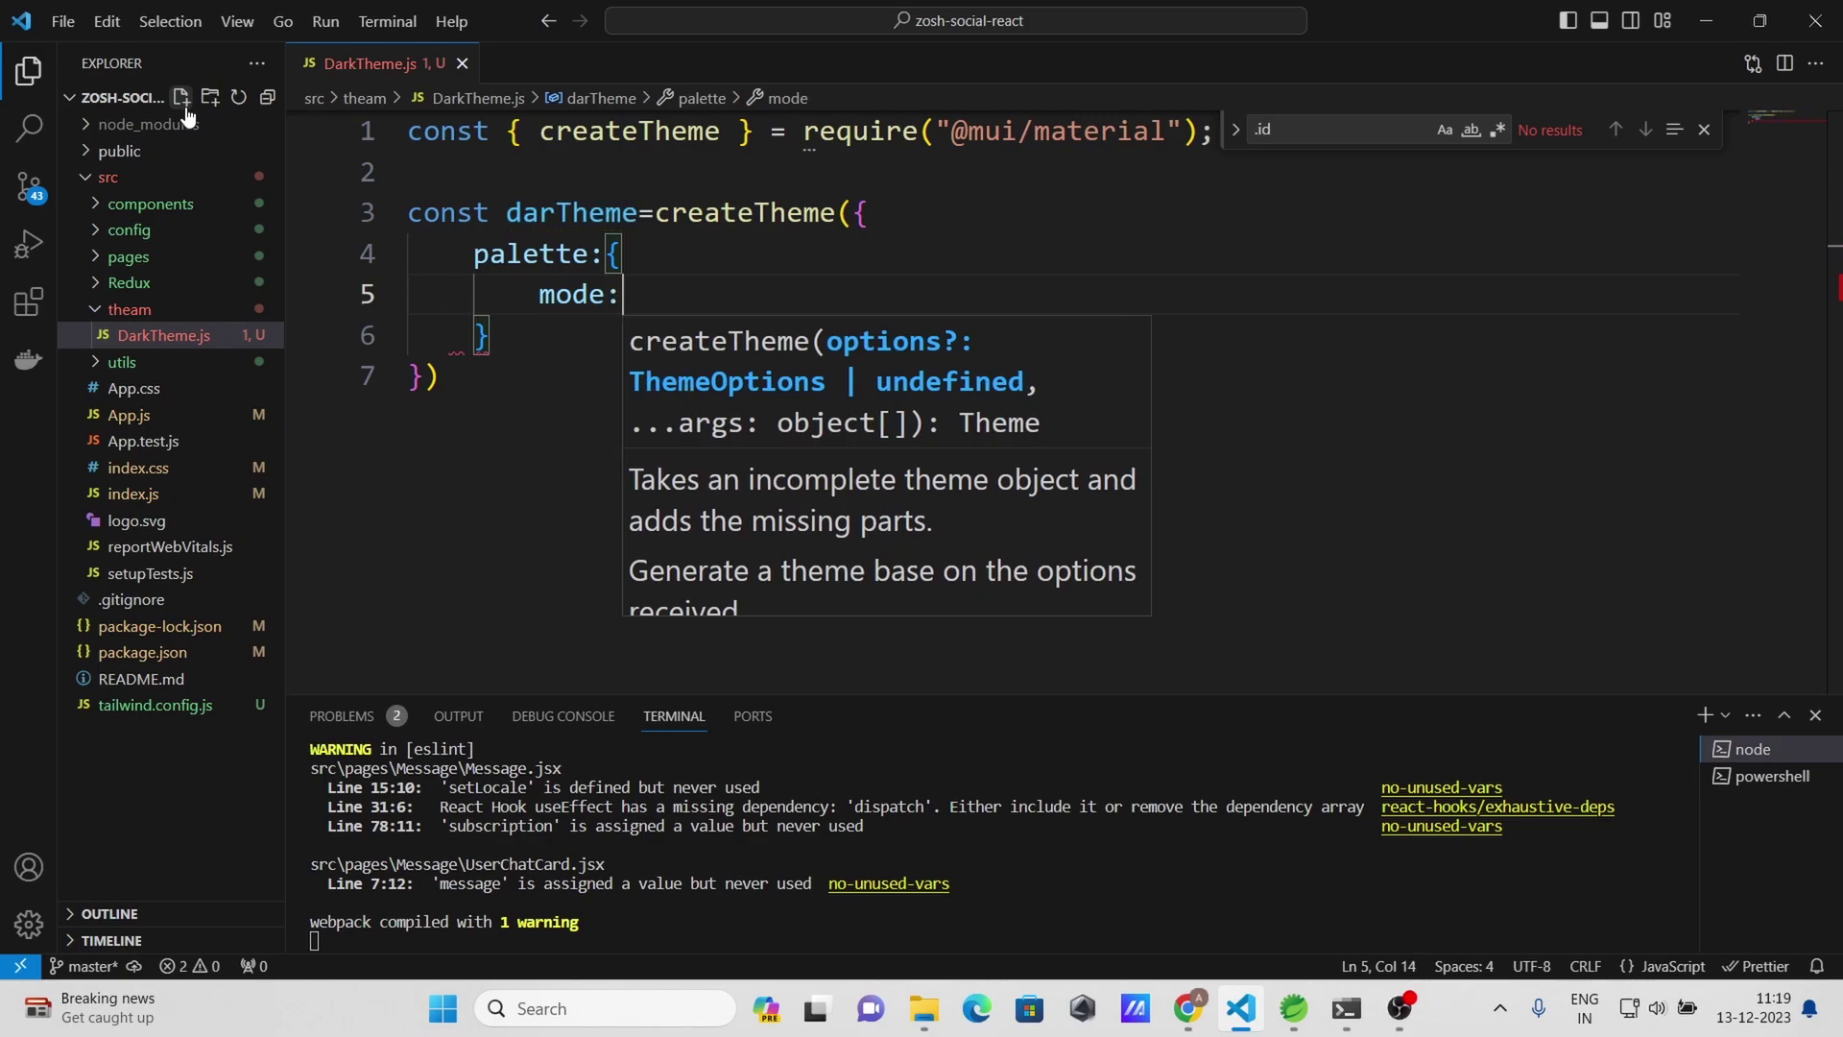
text("da)
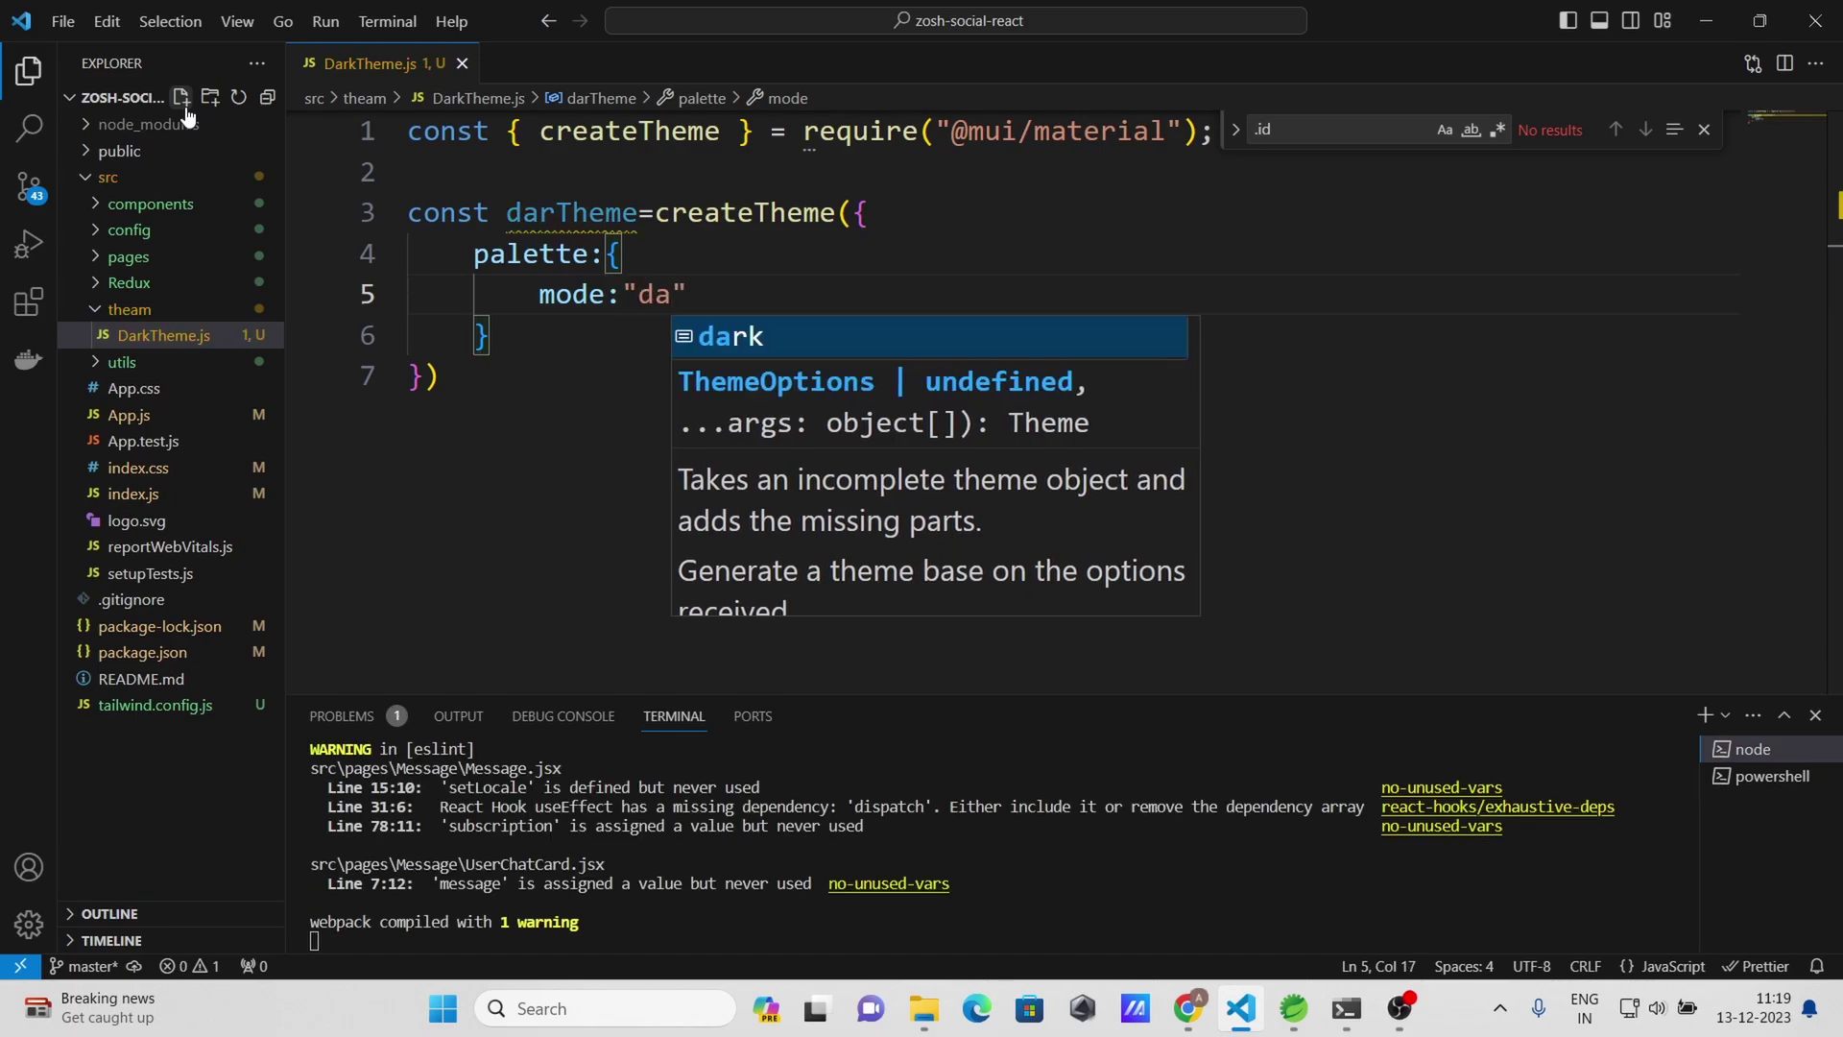
key(Return)
text(,)
key(Return)
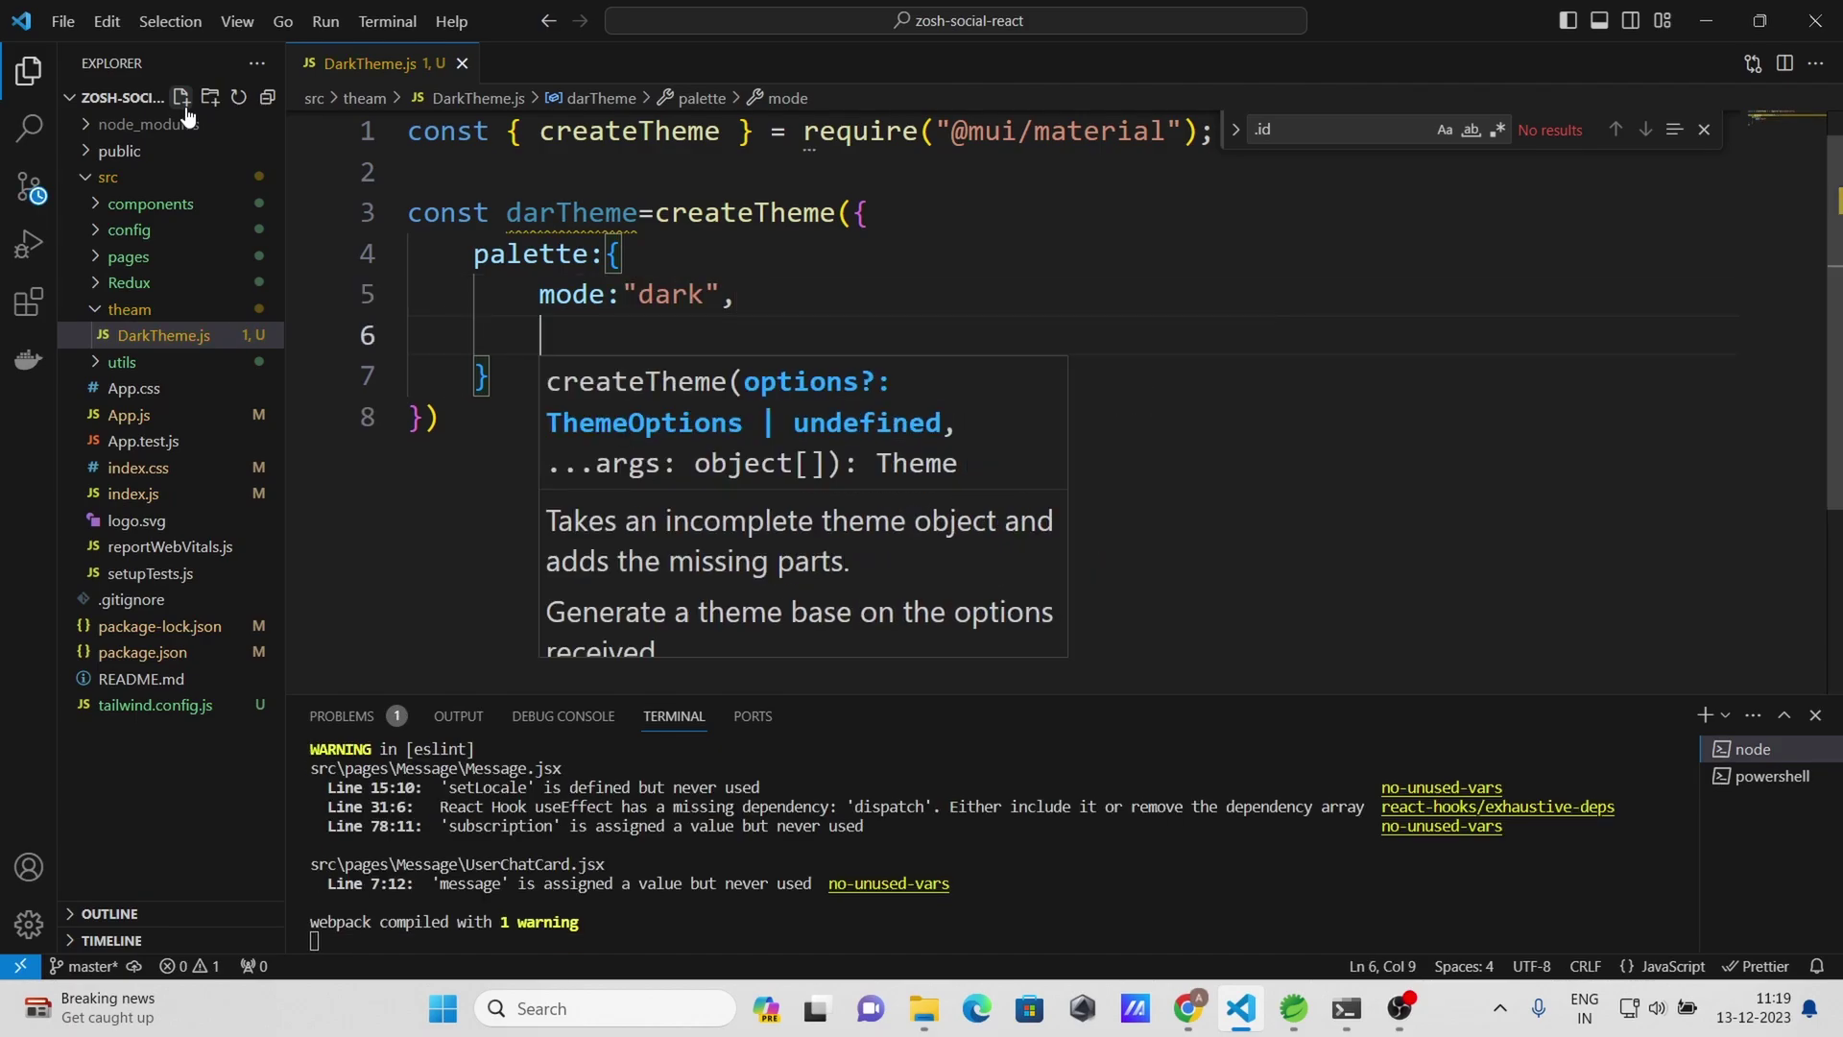
text(rim)
Add a primary entry with main colour rgb(88,199,250) to the palette
key(BackSpace)
key(BackSpace)
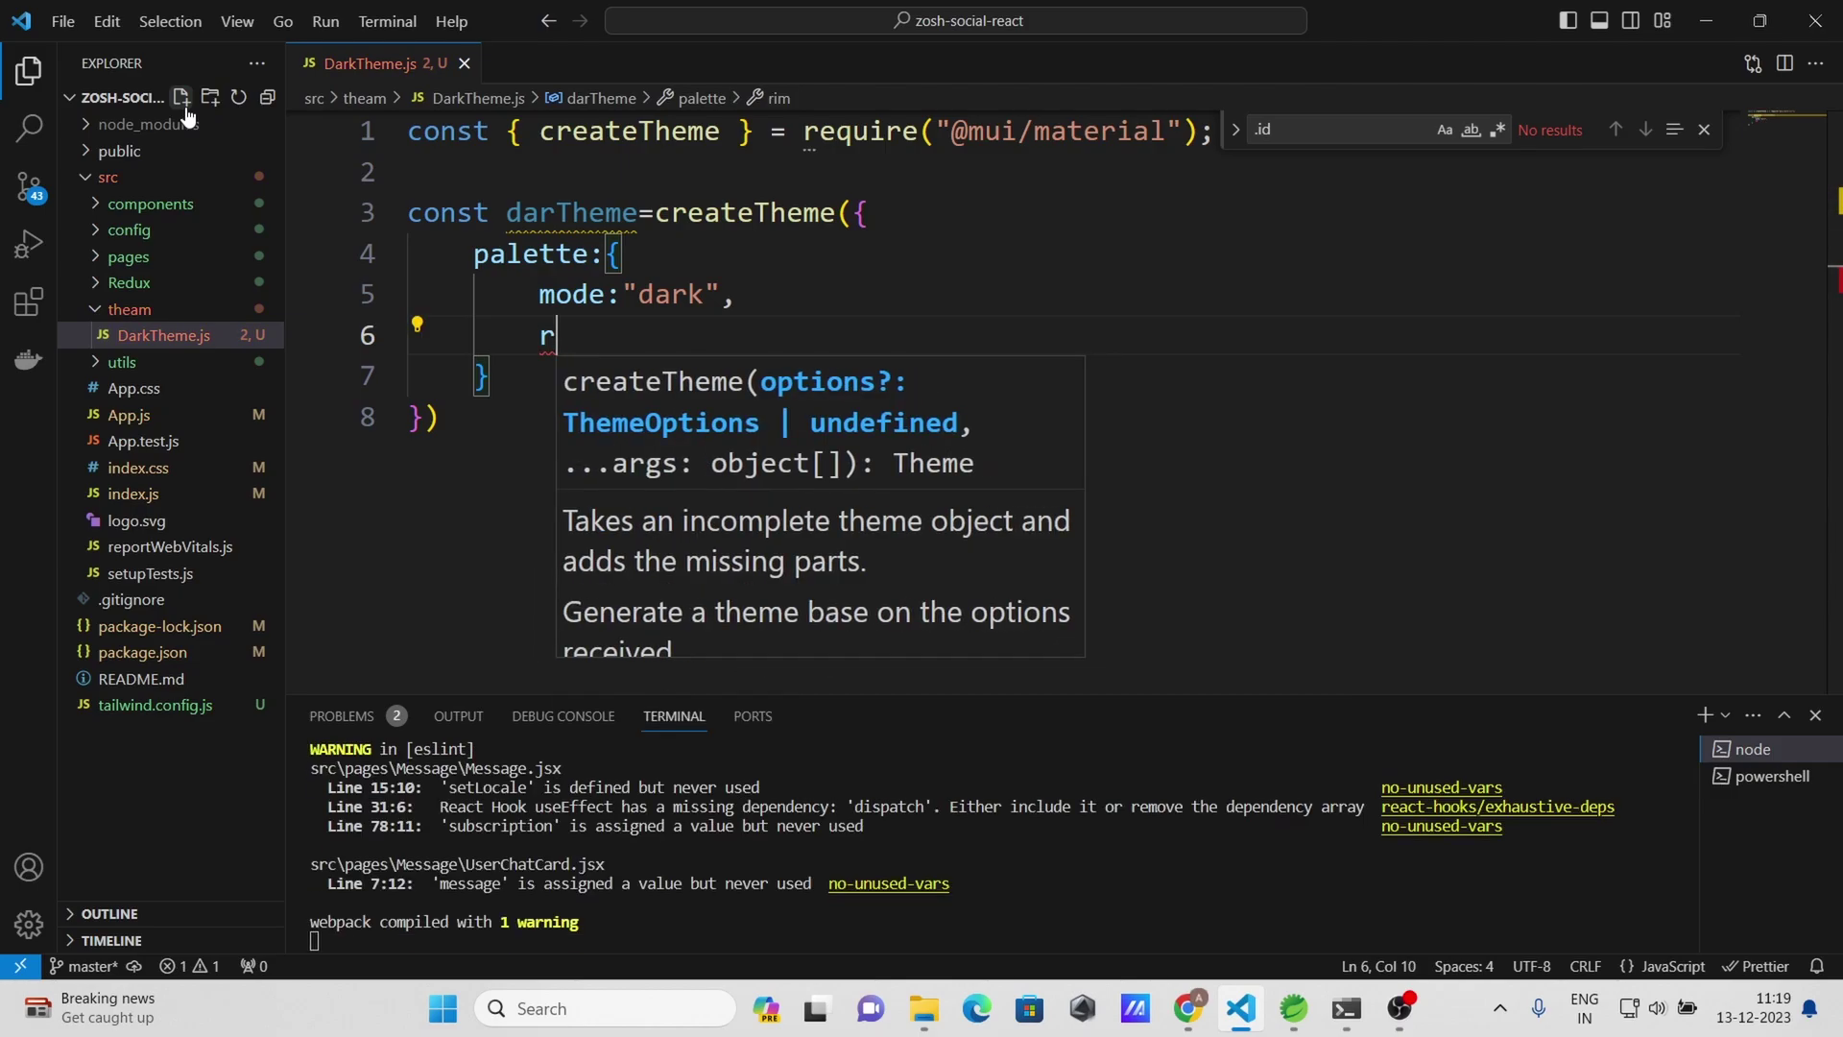
key(BackSpace)
text(pri)
key(Return)
text(:)
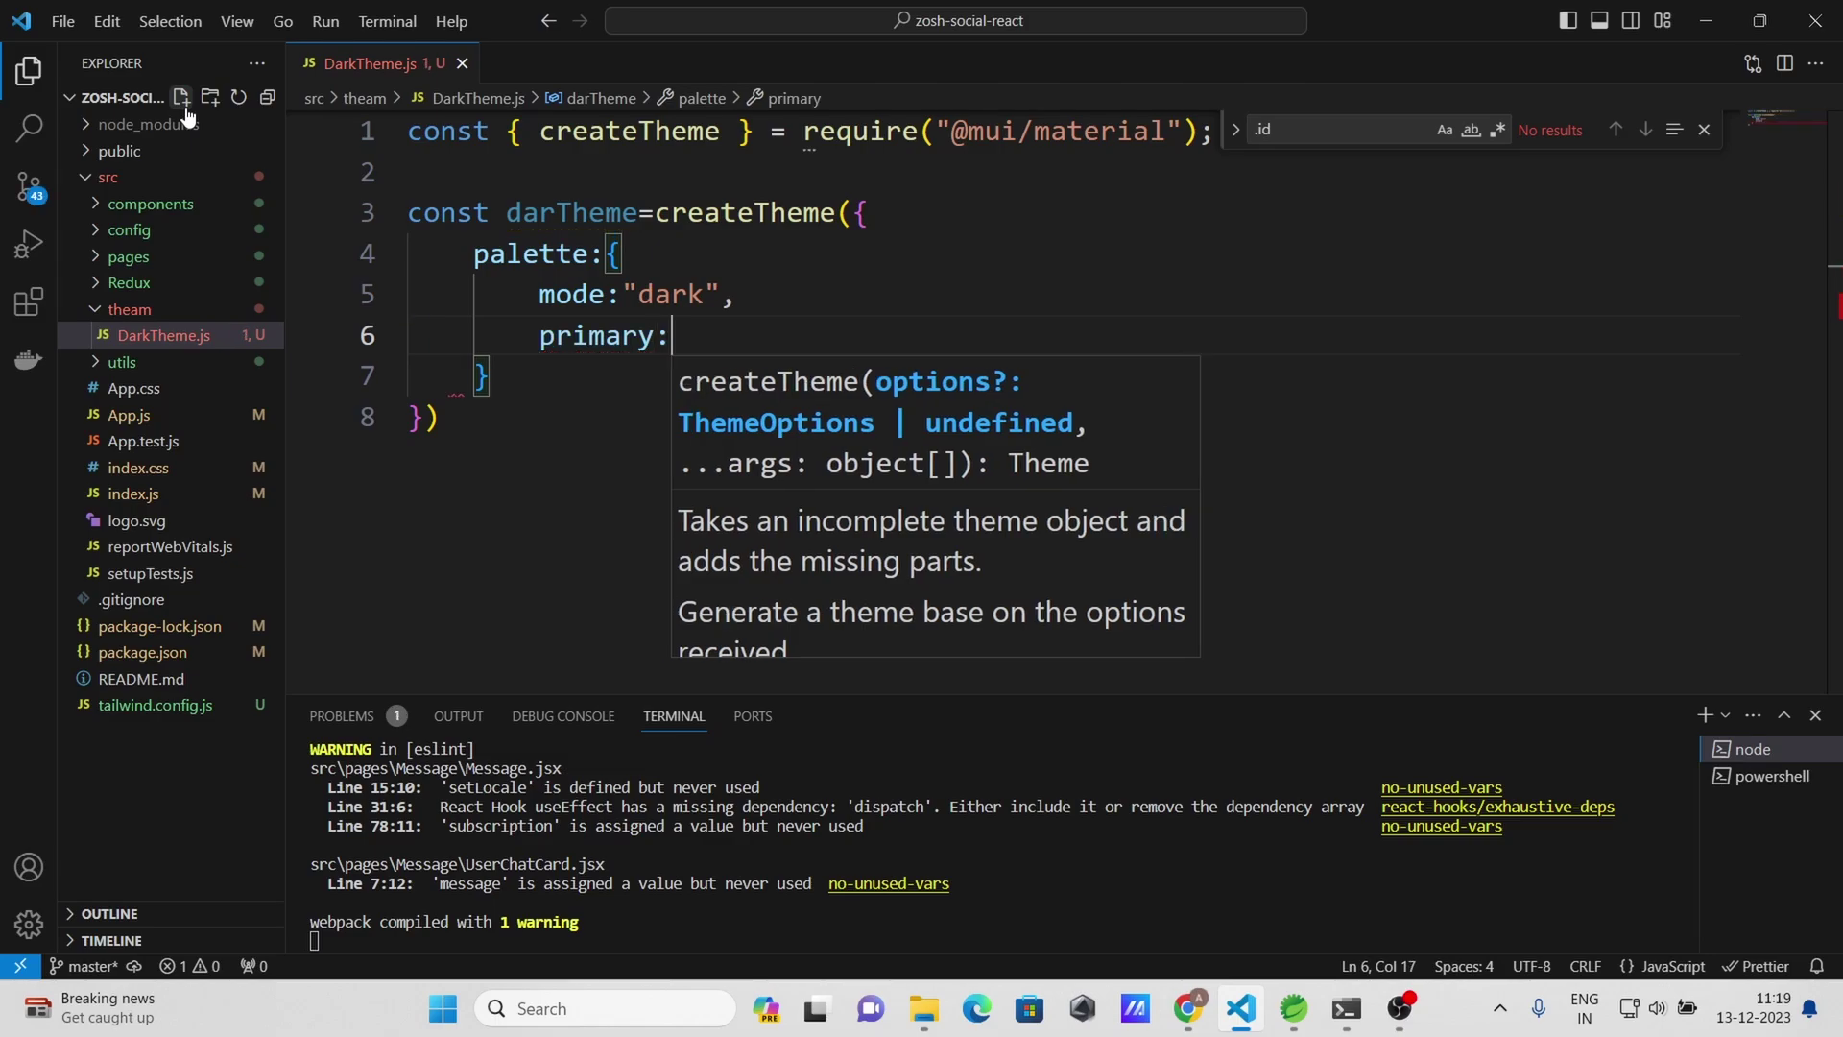
text({)
key(Return)
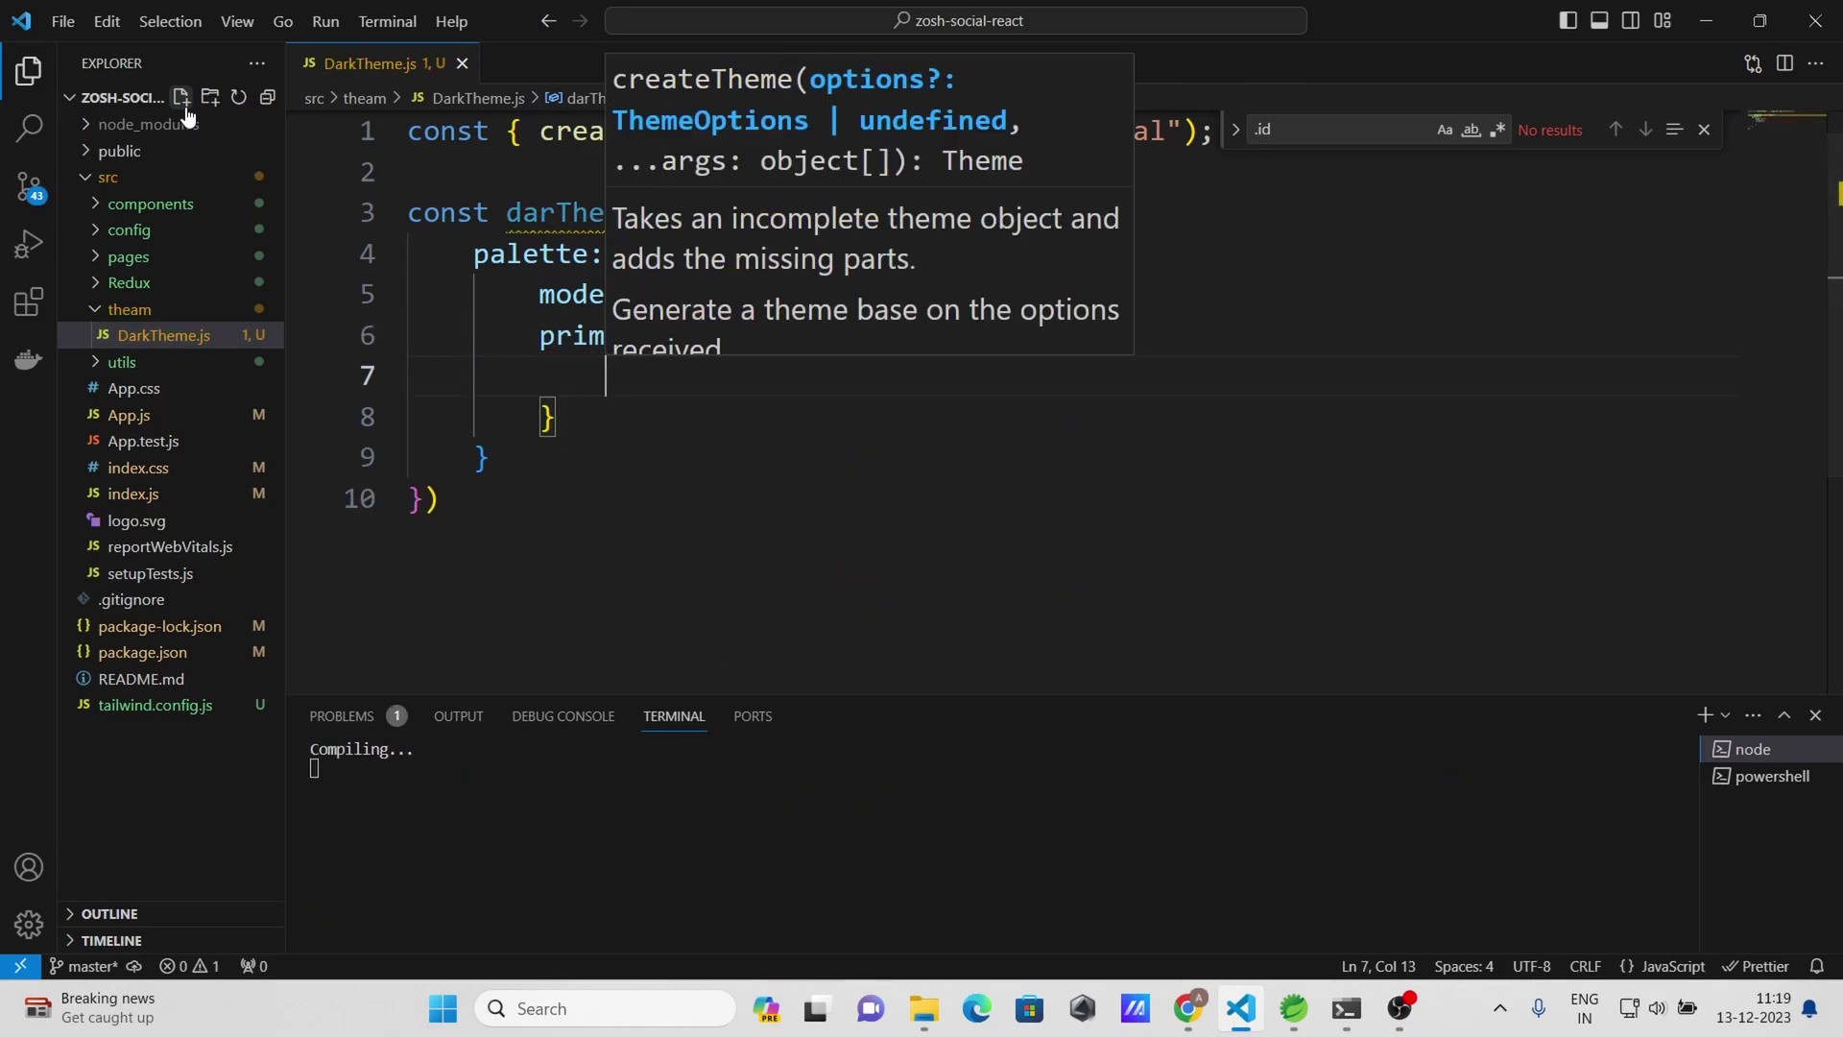
text(main:)
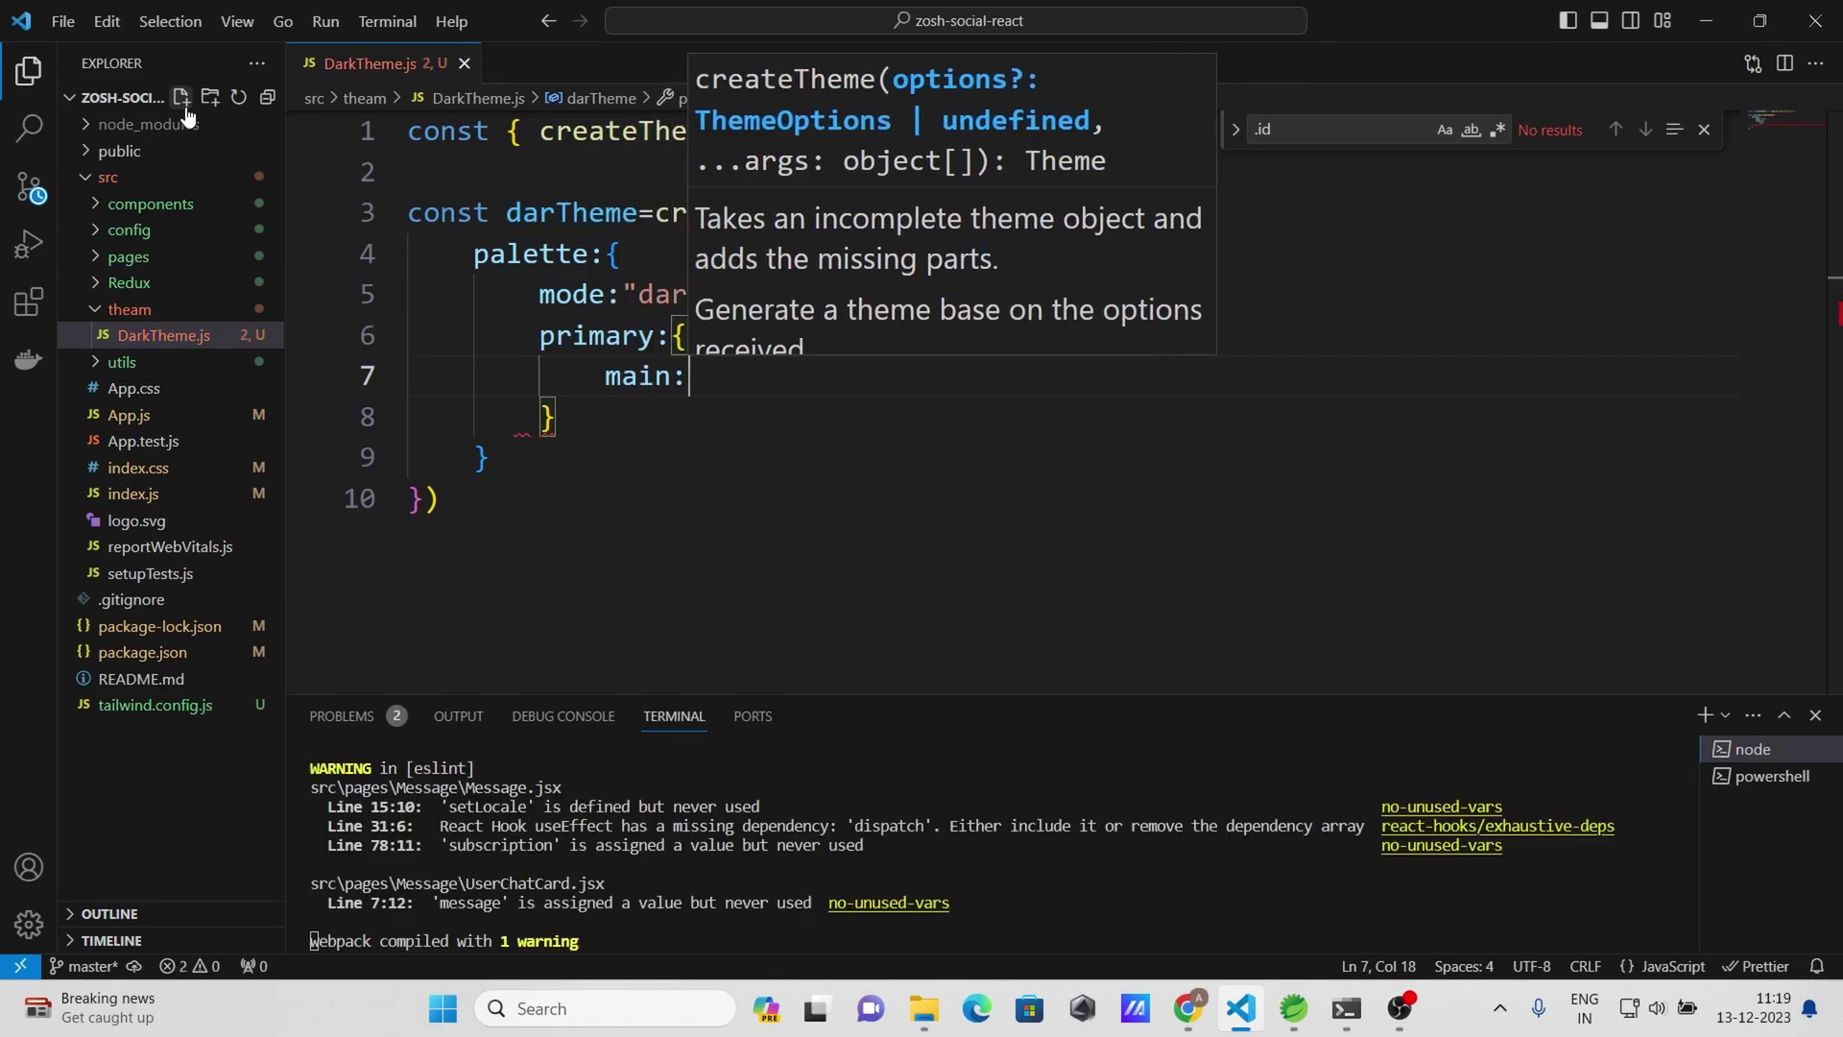
text("rgb()
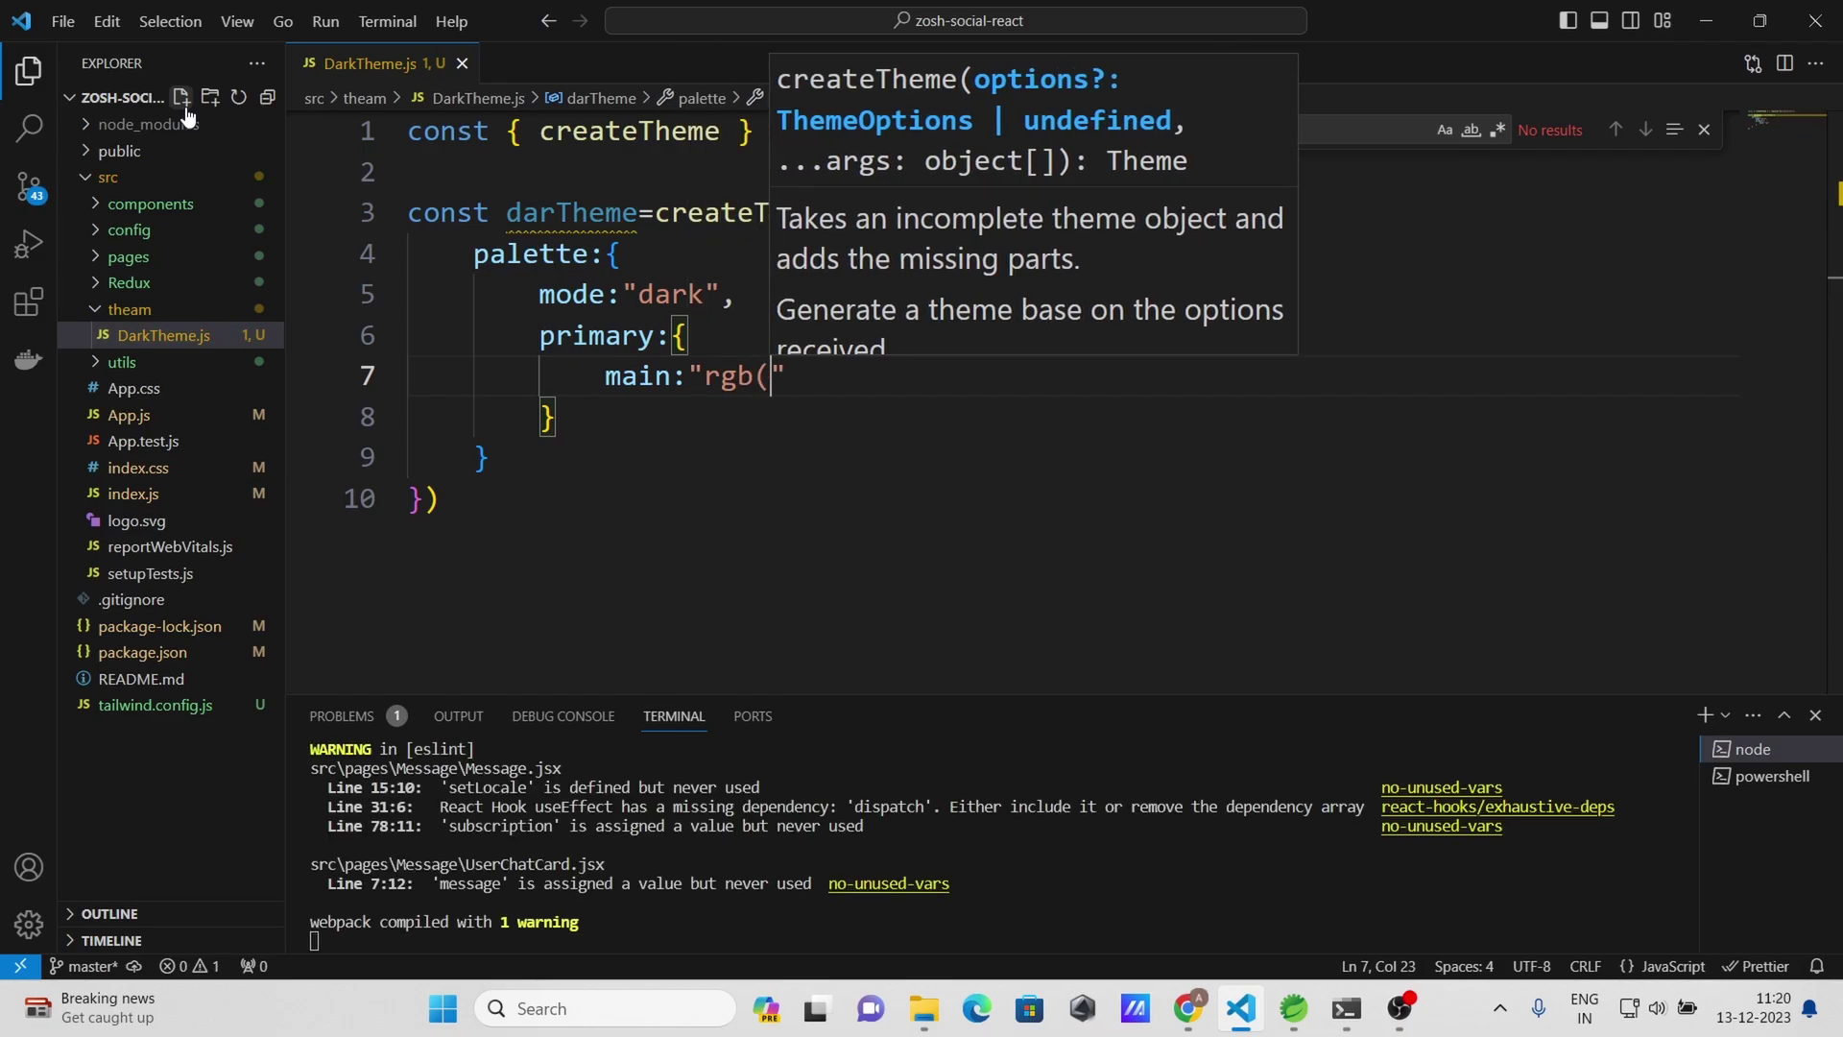
text())
key(Left)
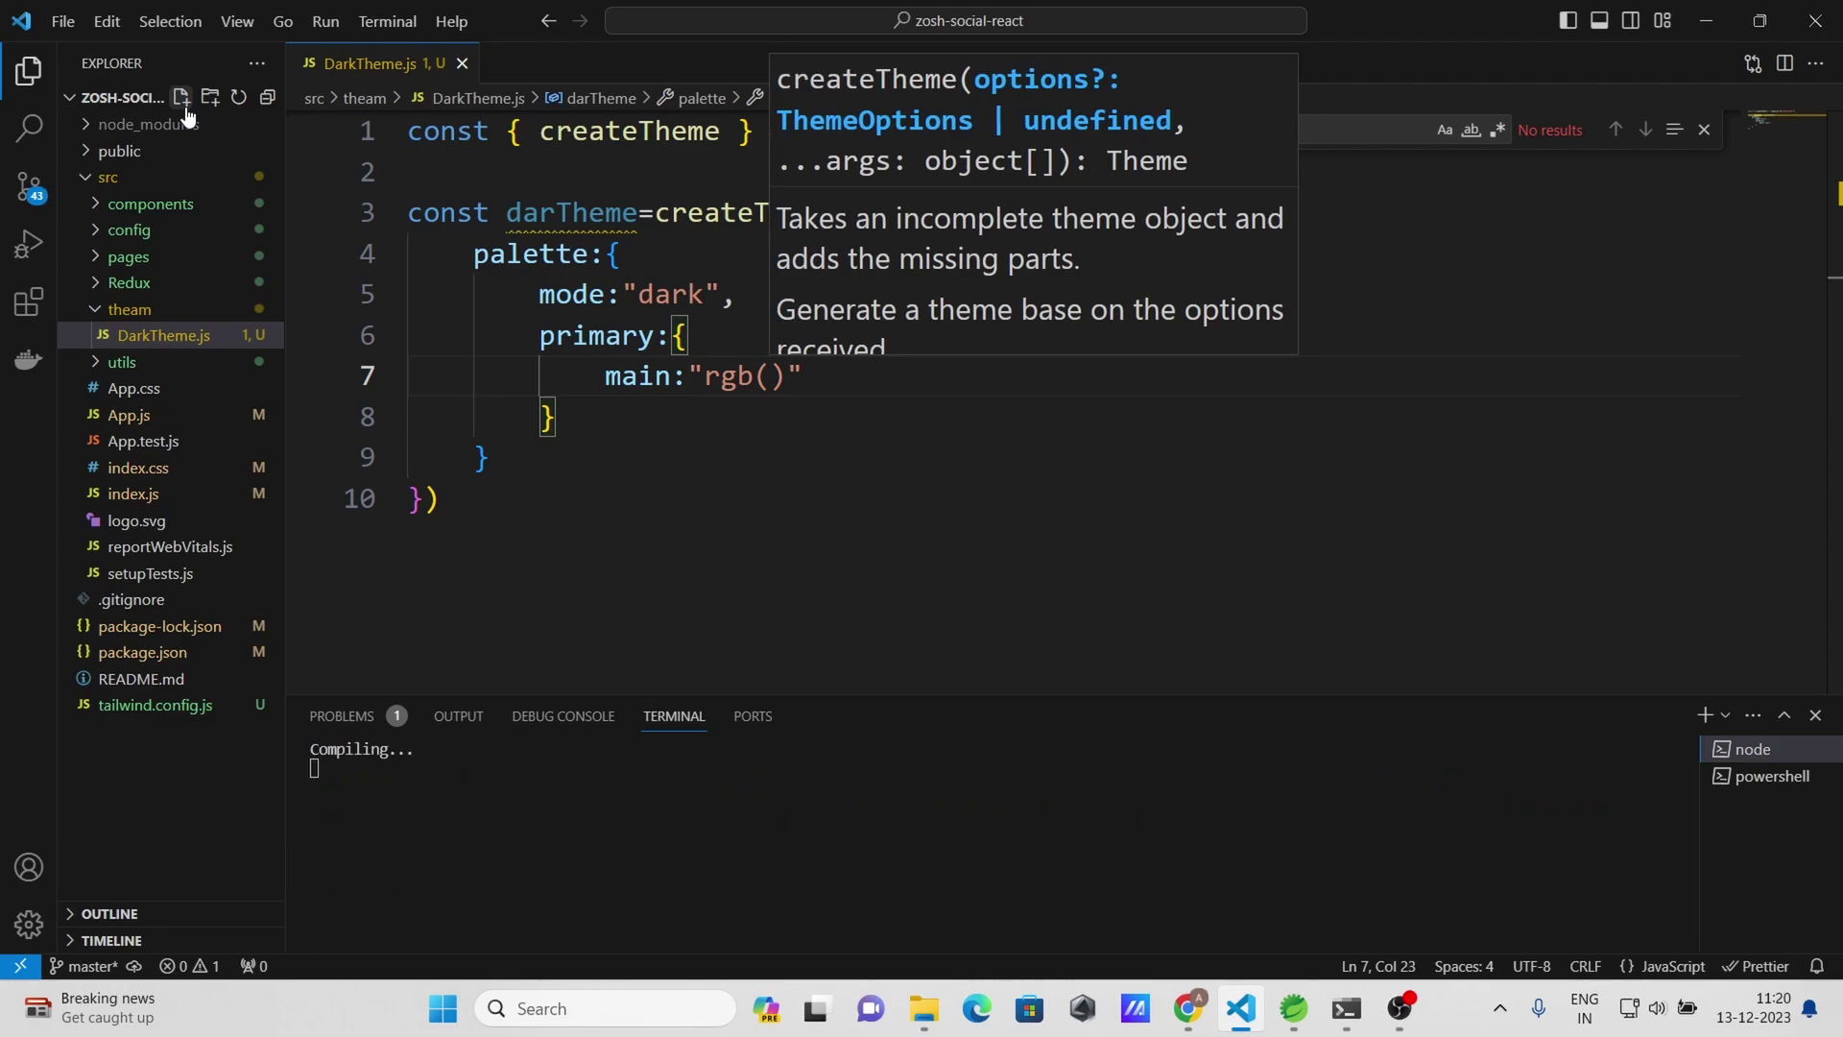
text(88,199,)
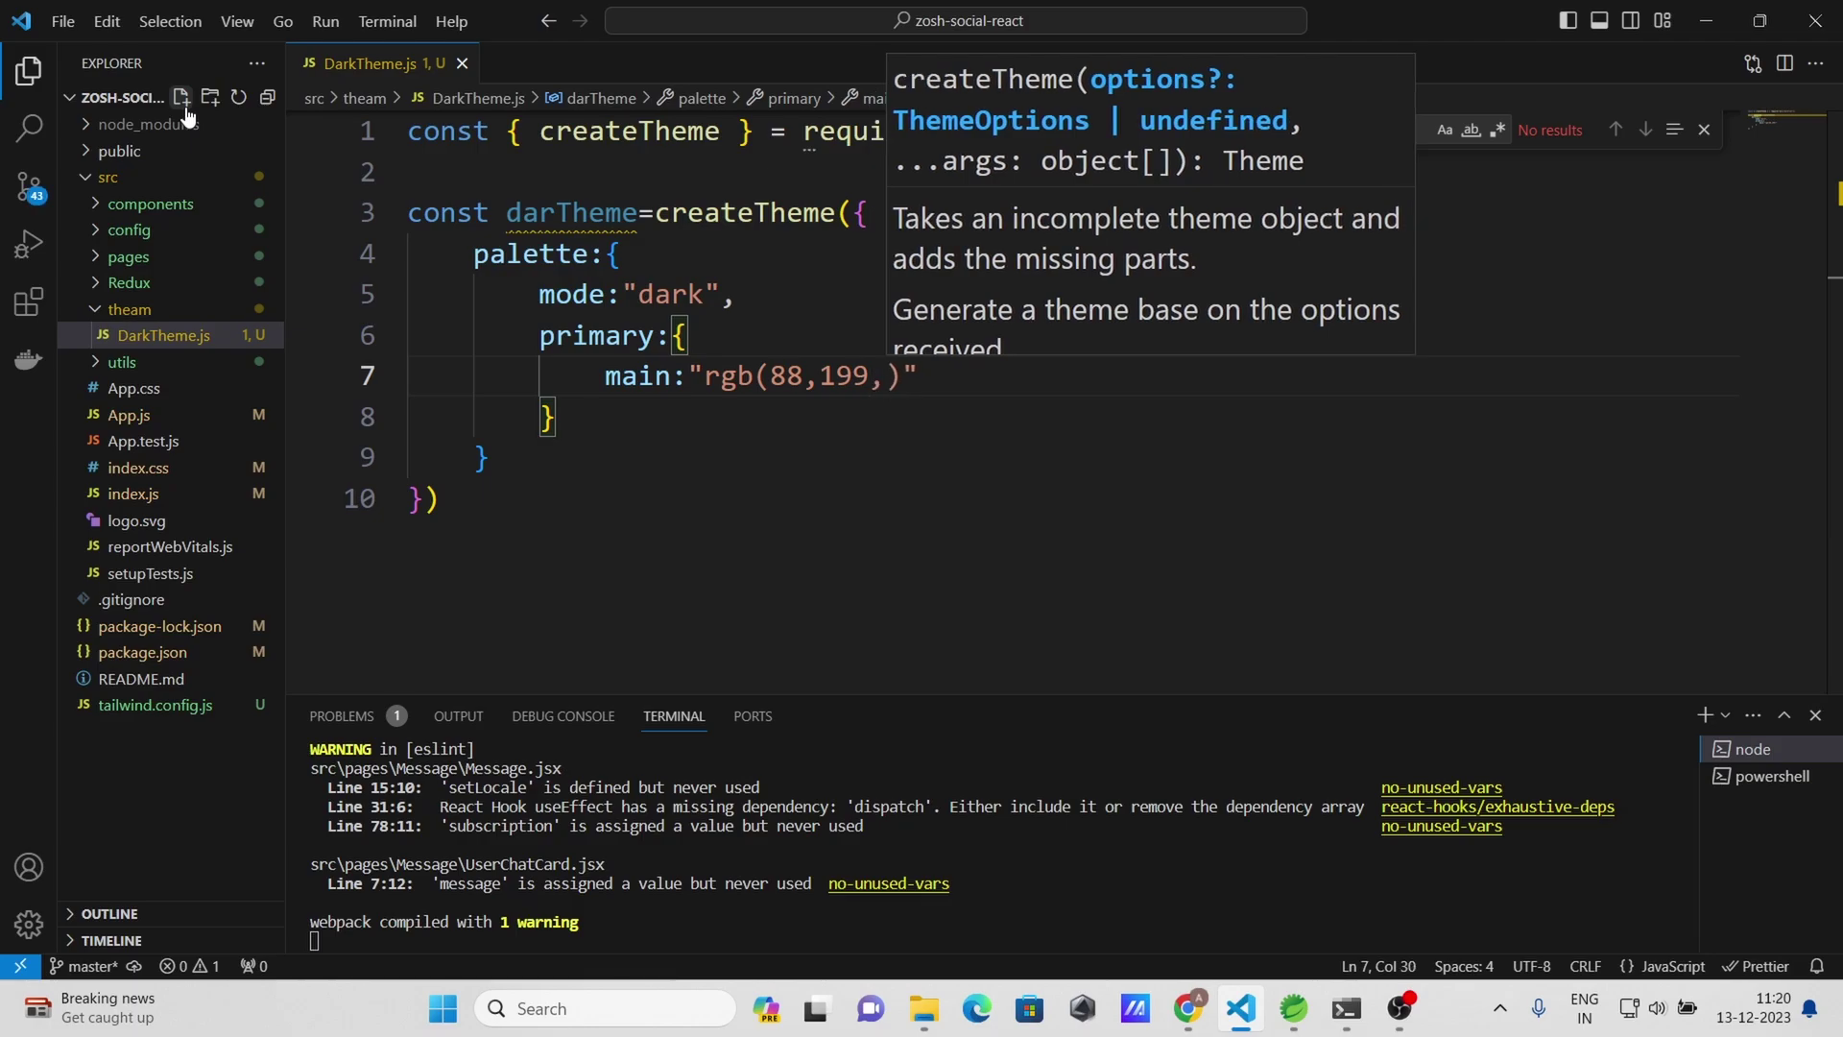
text(250))
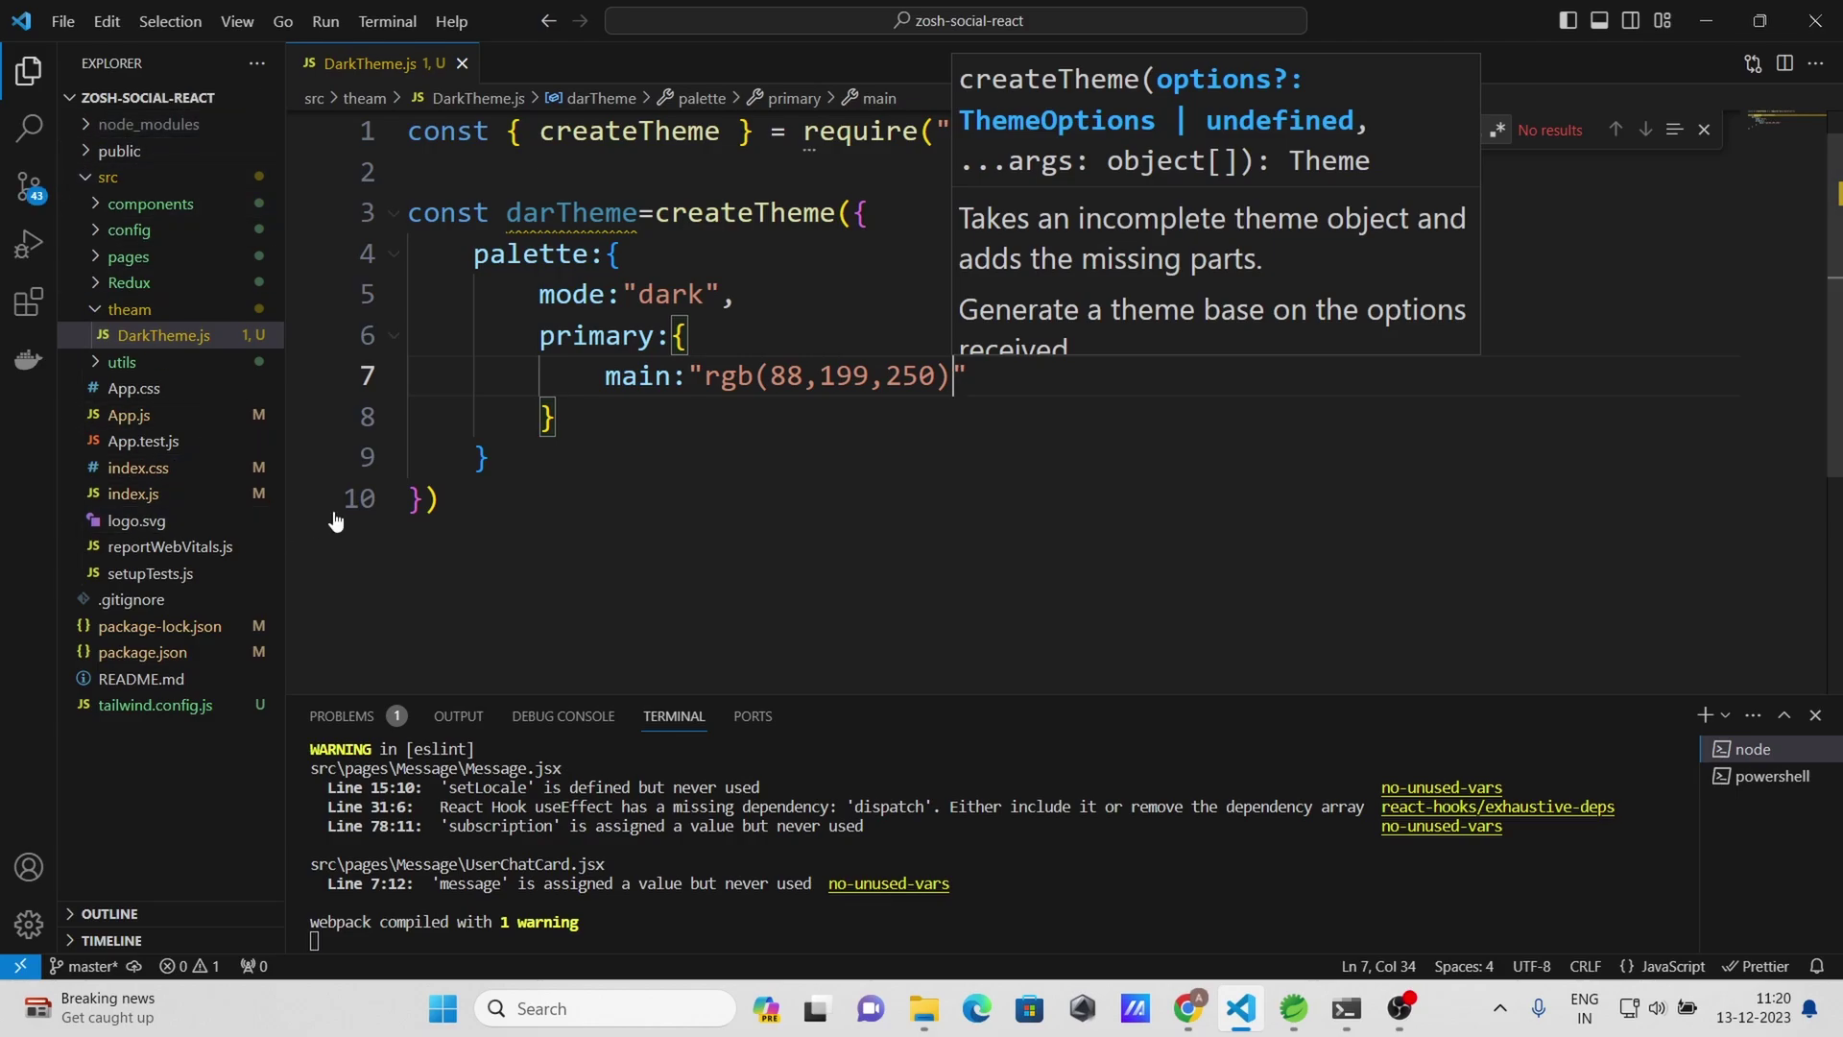
Add a secondary palette entry with main colour #5A20CB after the primary block
key(Down)
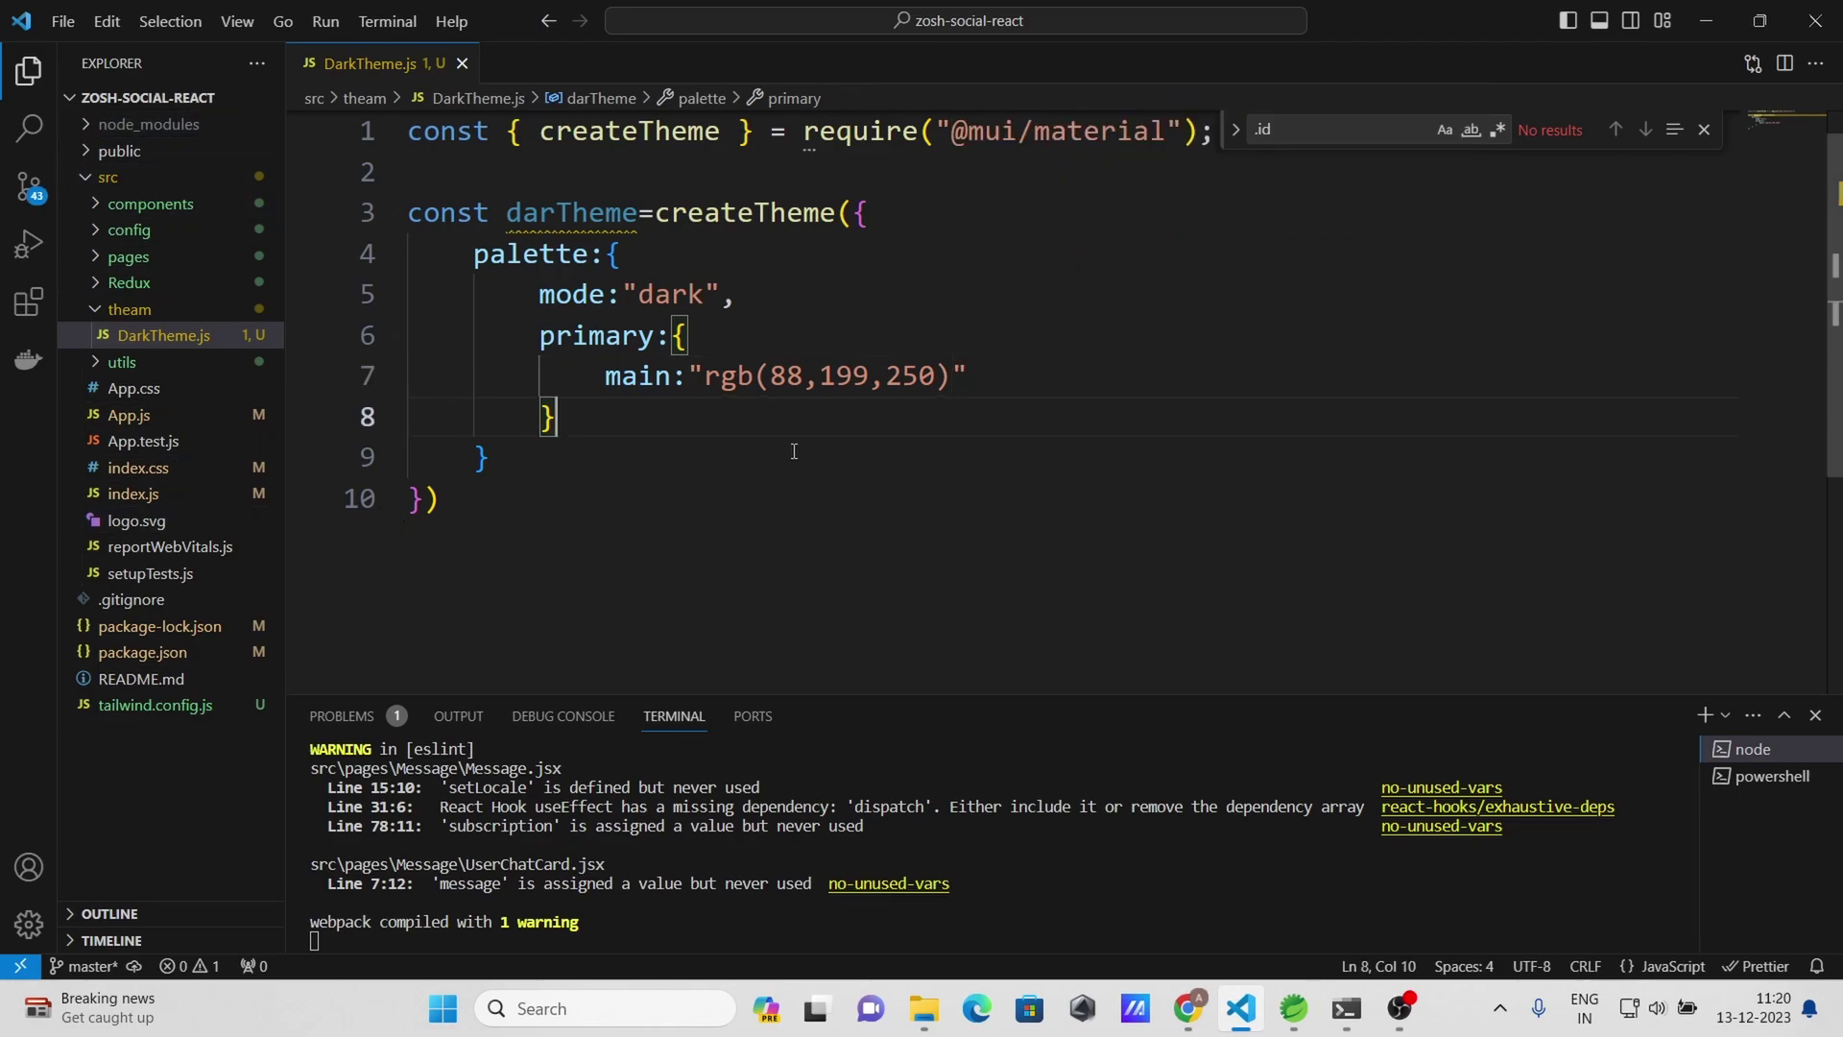
text(,)
key(Return)
text(sec)
key(Tab)
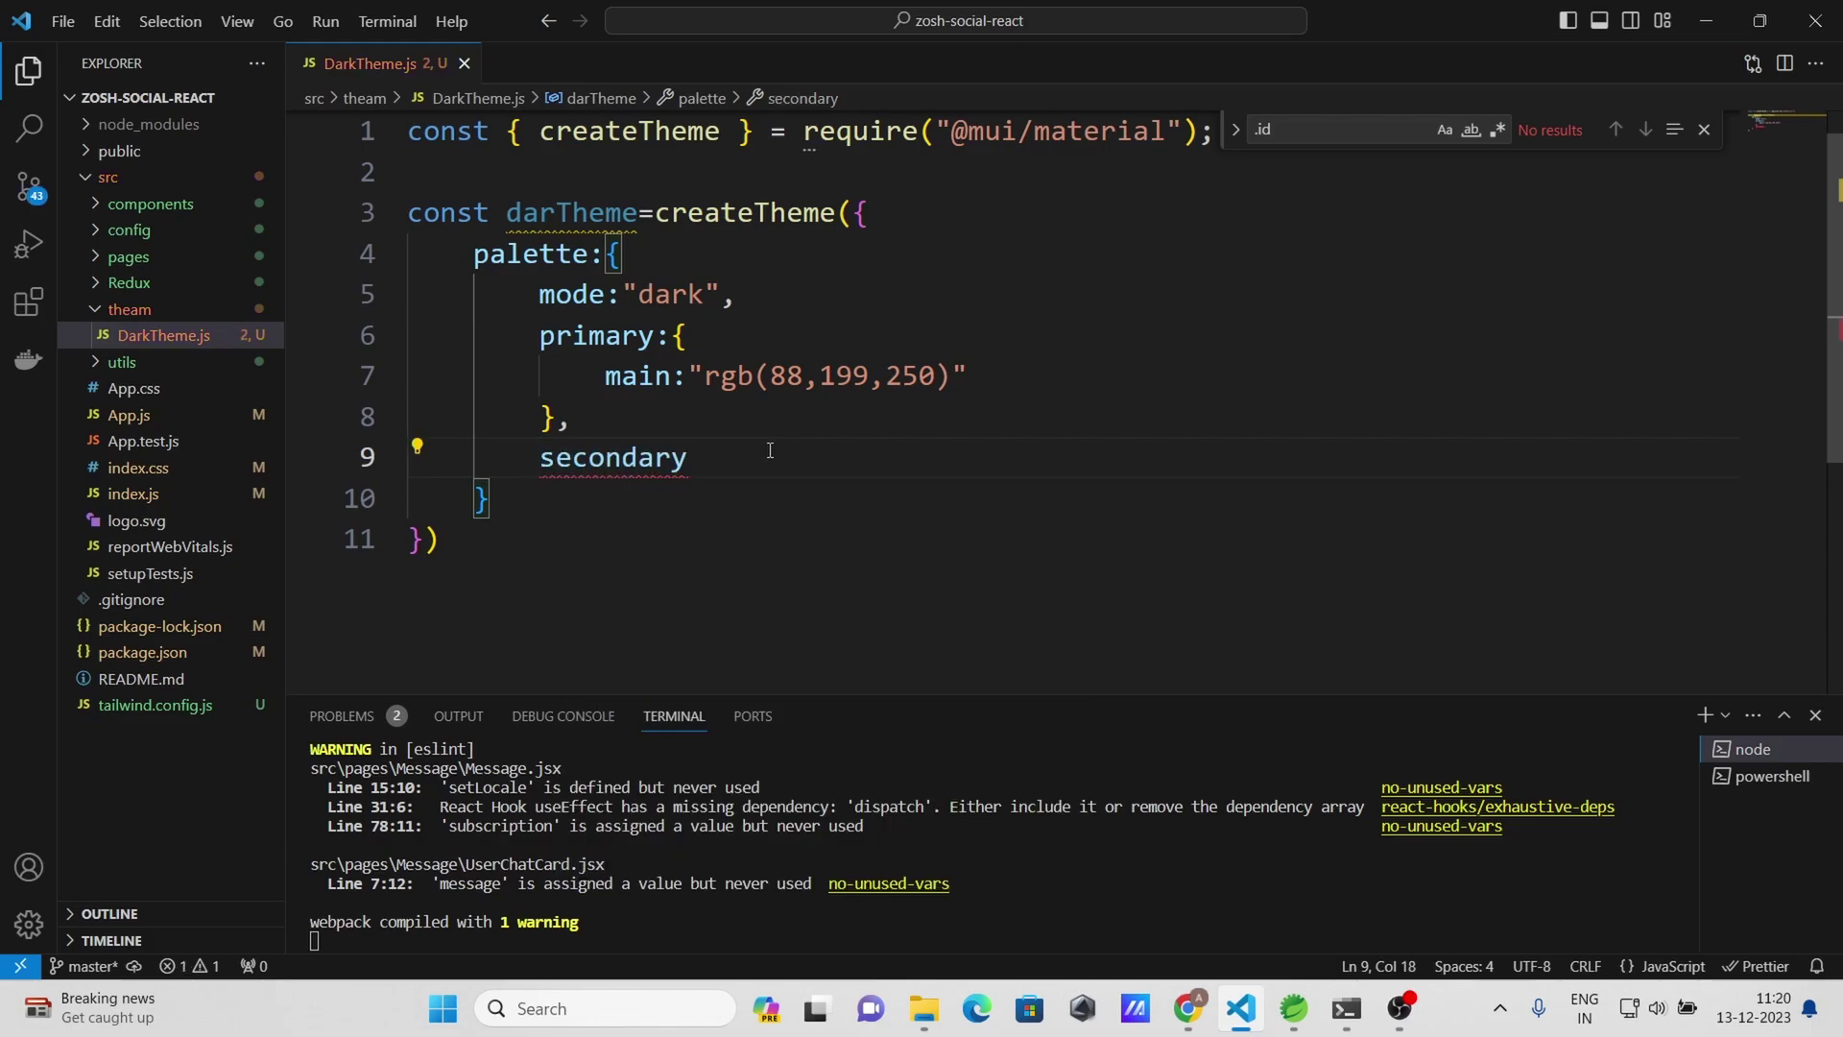
text(:{)
key(Return)
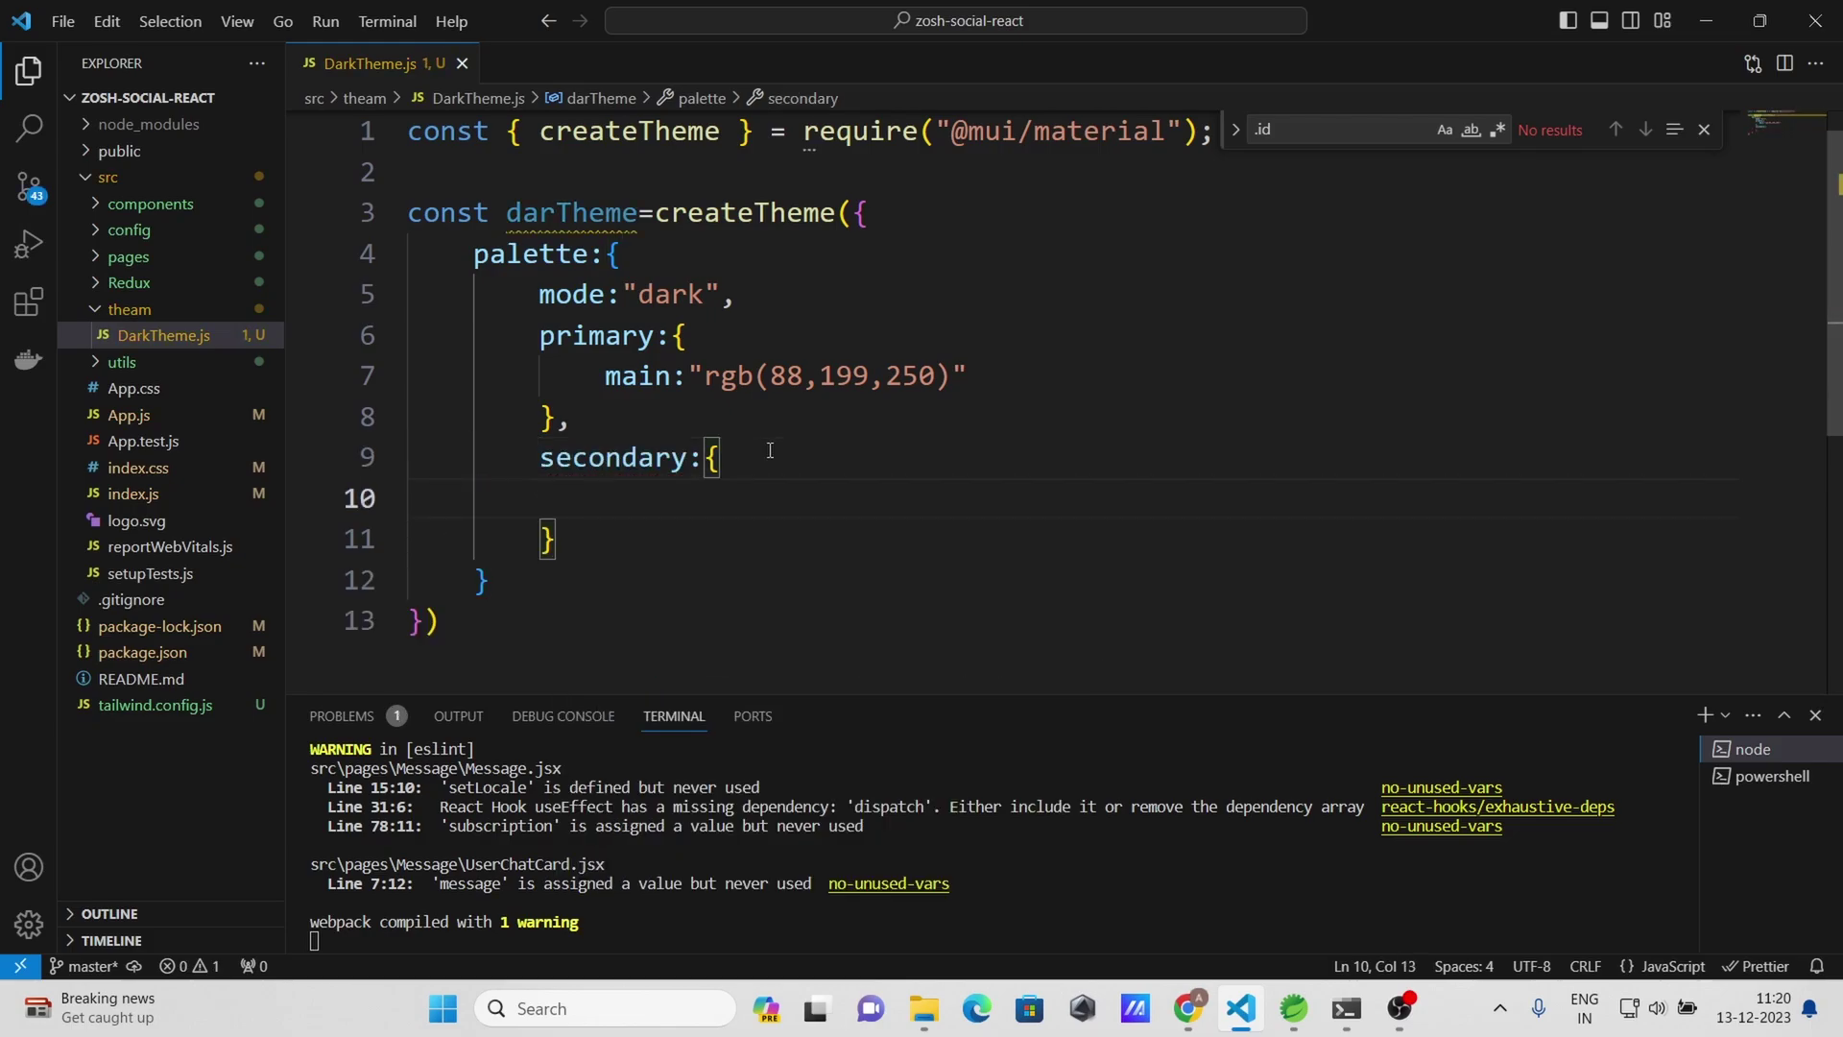
text(main:)
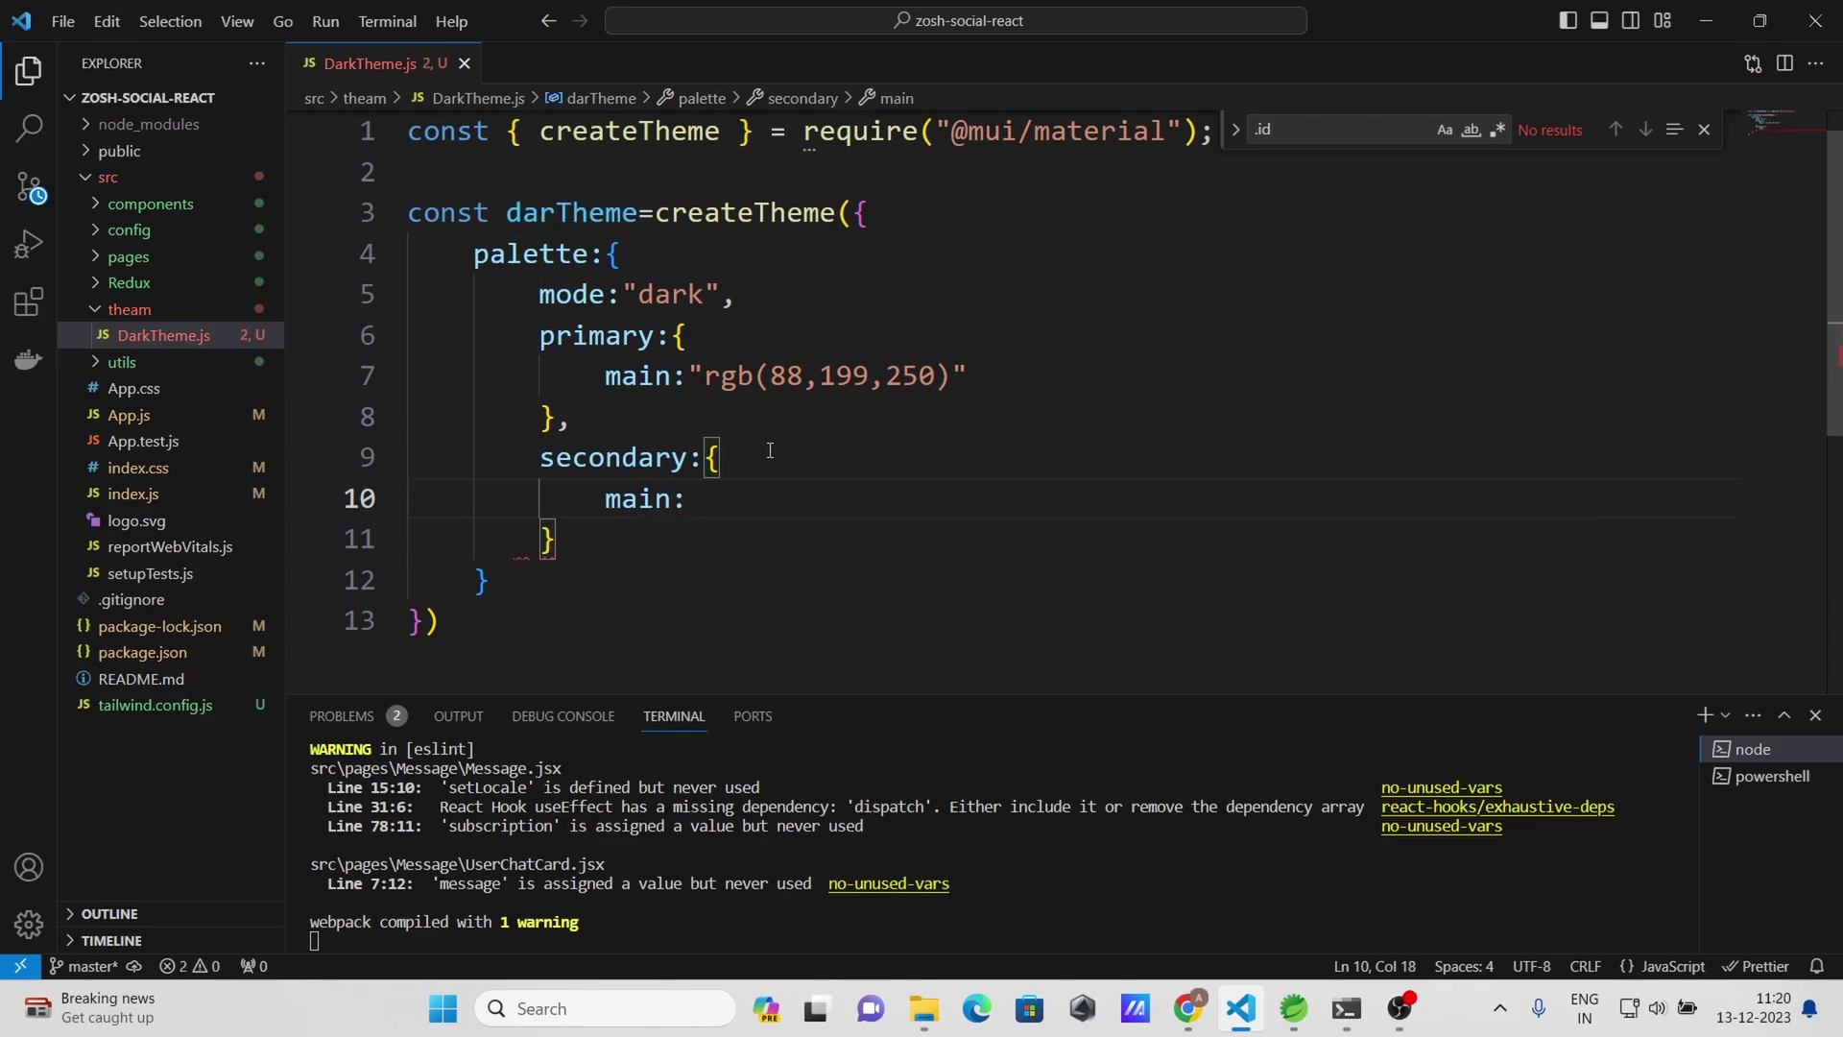
text("#)
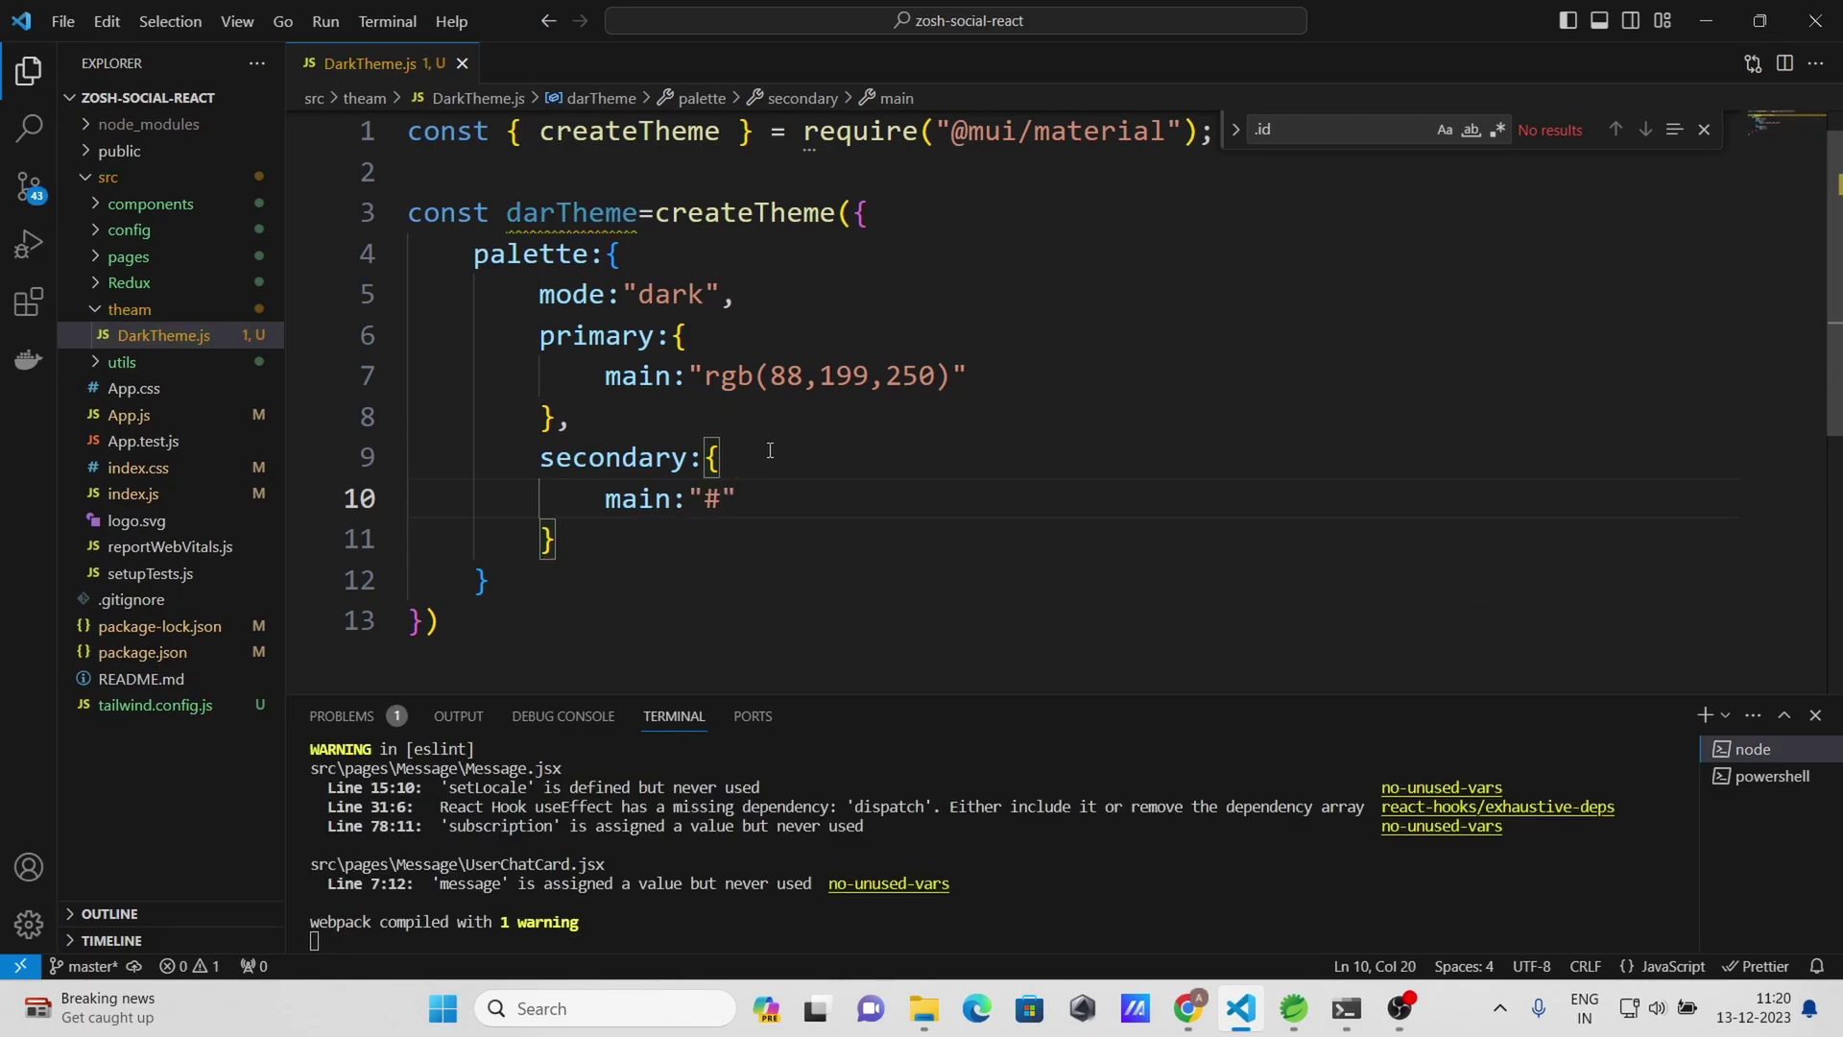
text(5A)
text(20)
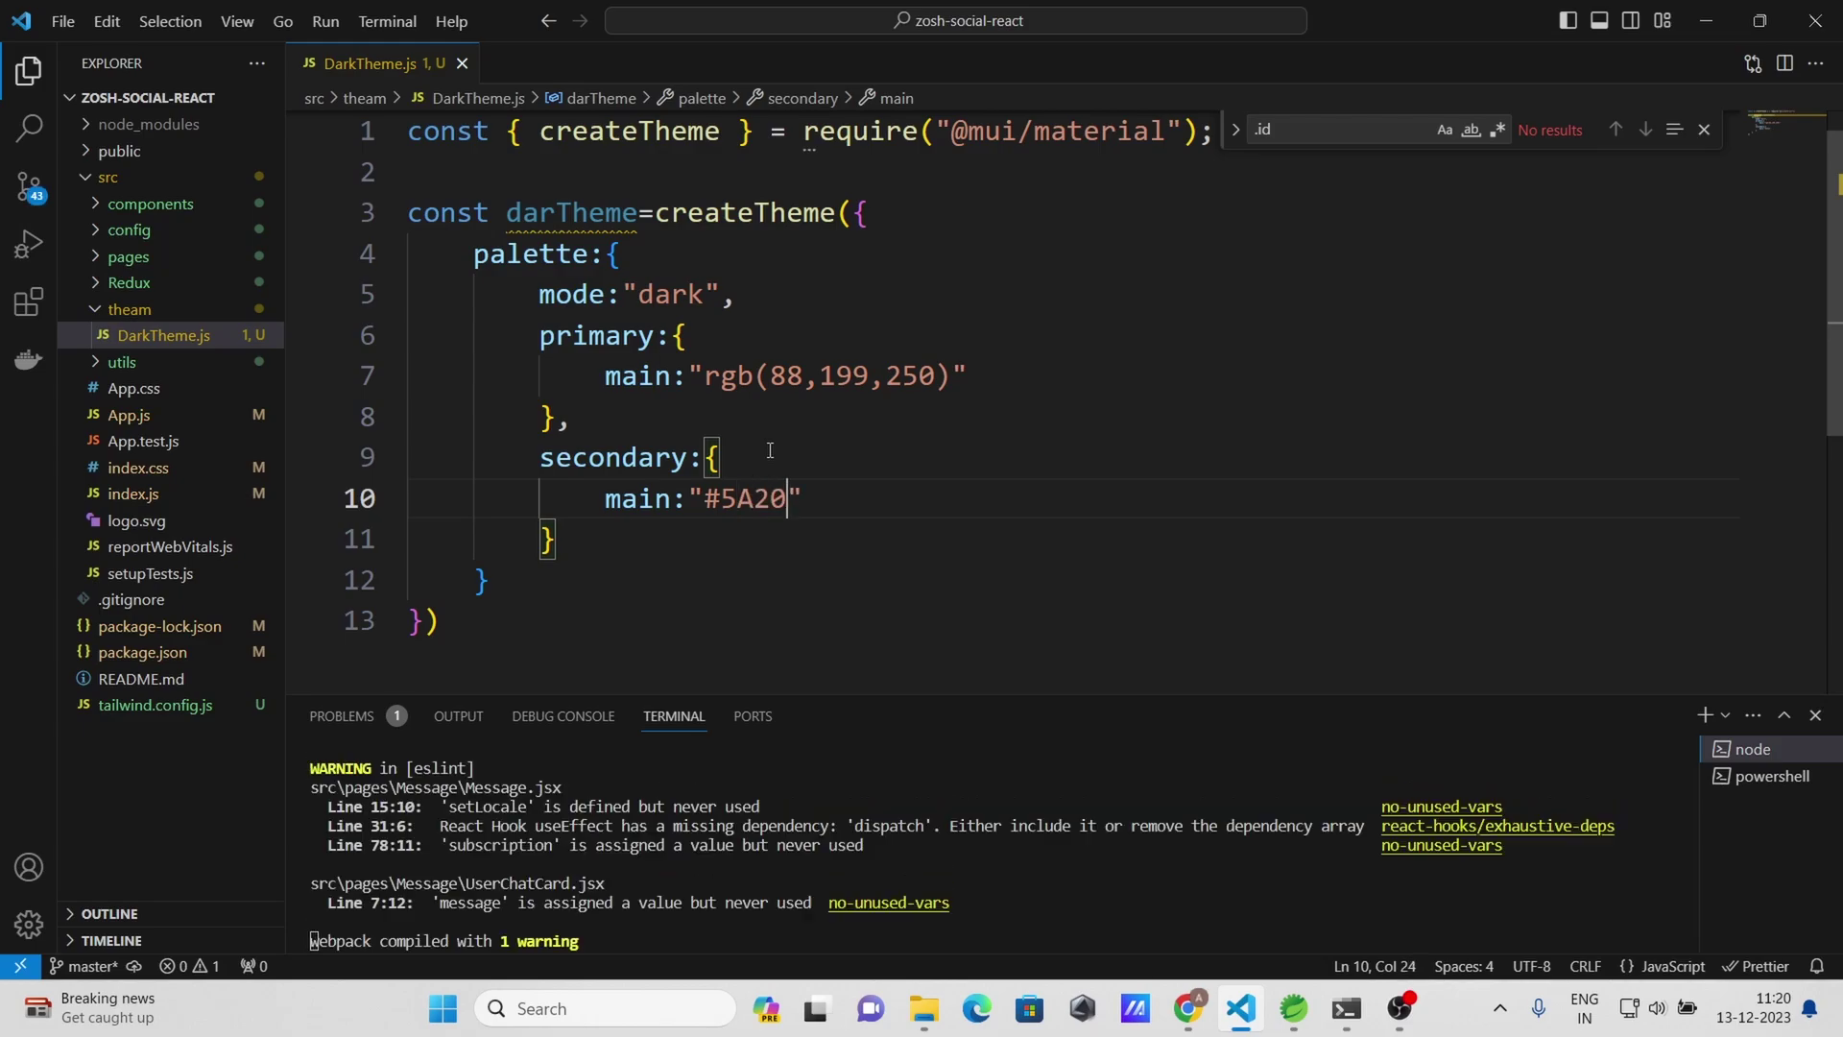
text(CB)
click(589, 531)
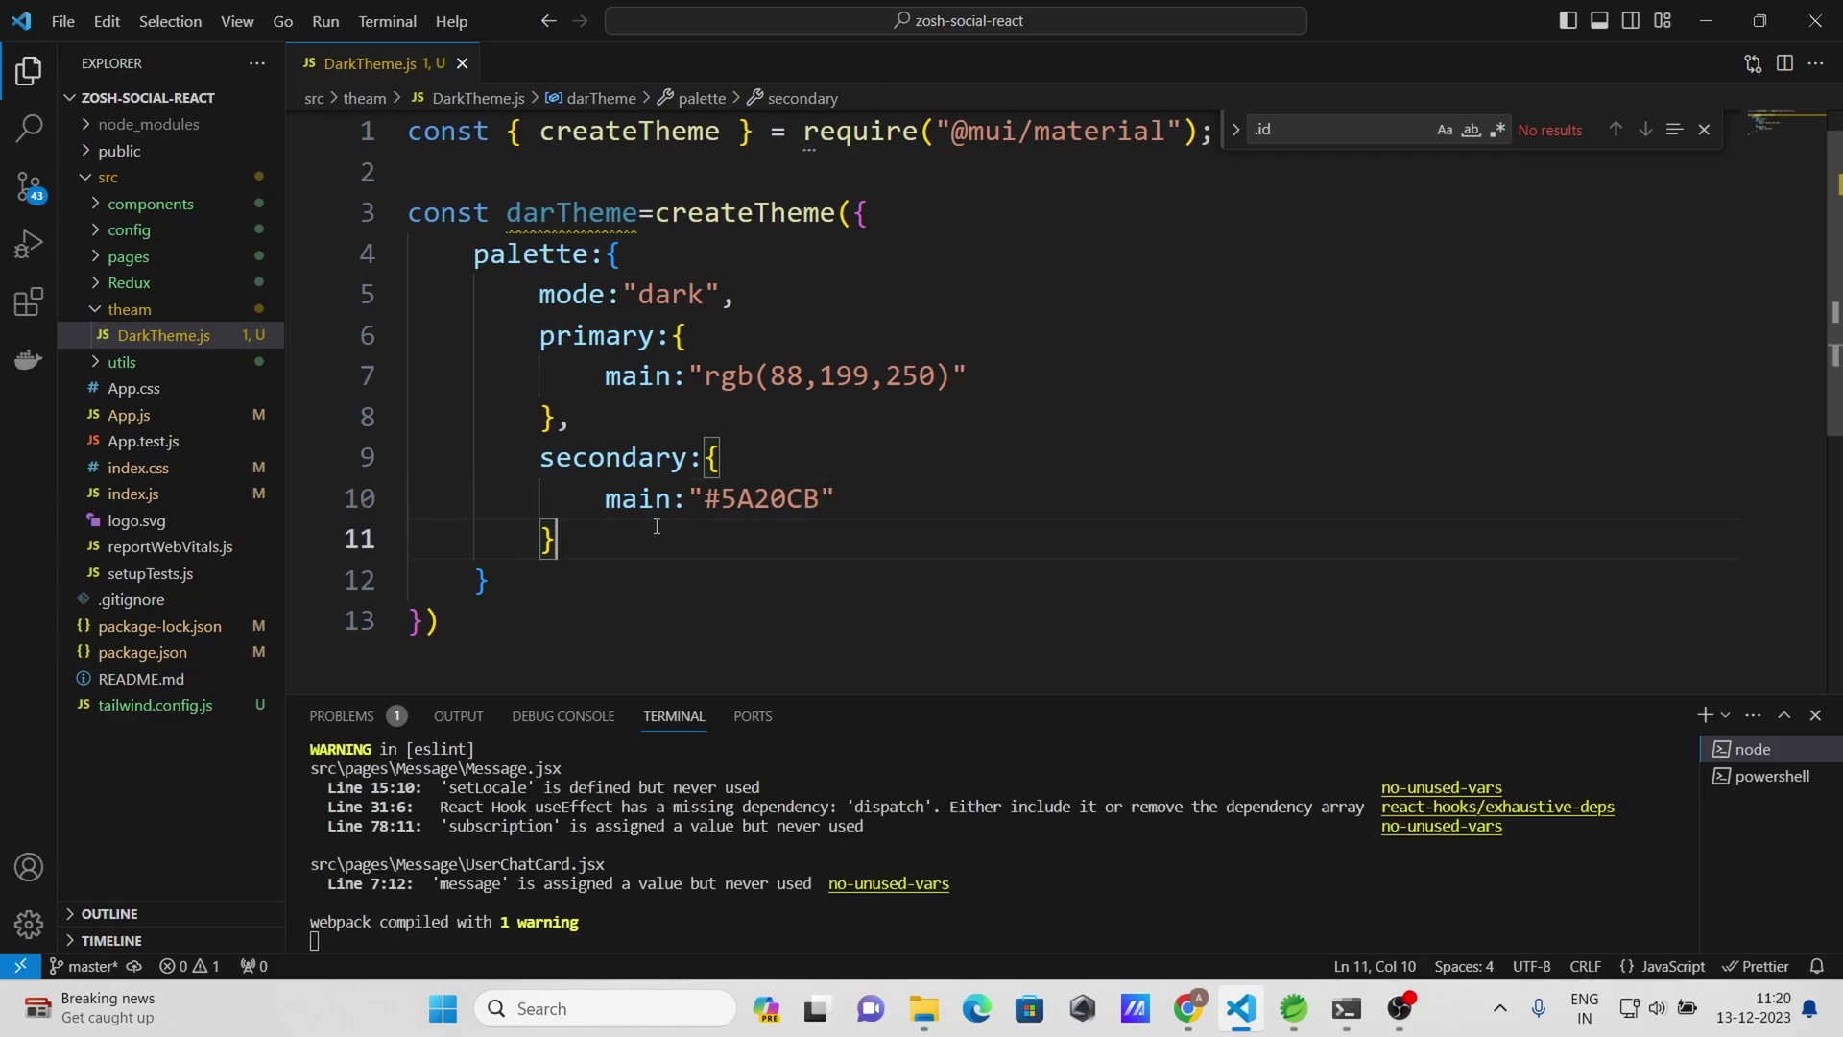
scroll(657, 528, down, 2)
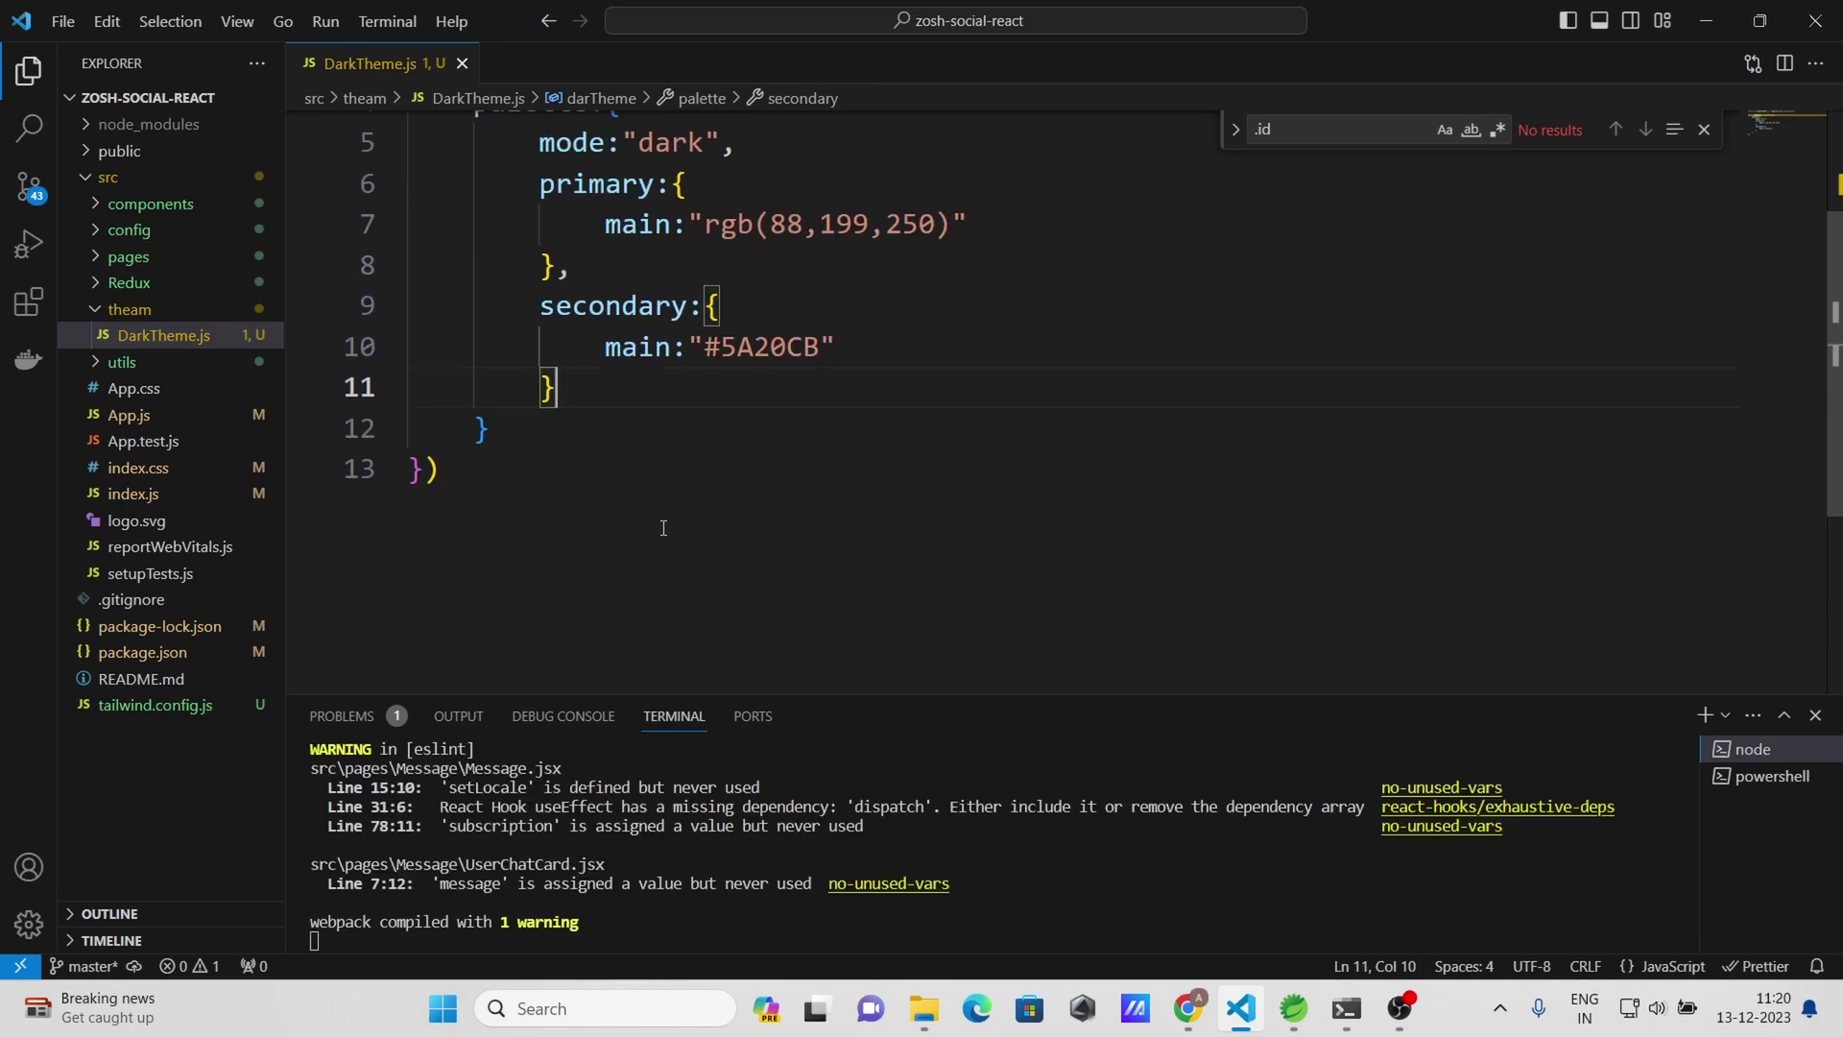
text(,)
Add a background palette entry with main colour #212534
key(Return)
text(Ba)
key(BackSpace)
key(BackSpace)
text(b)
key(Return)
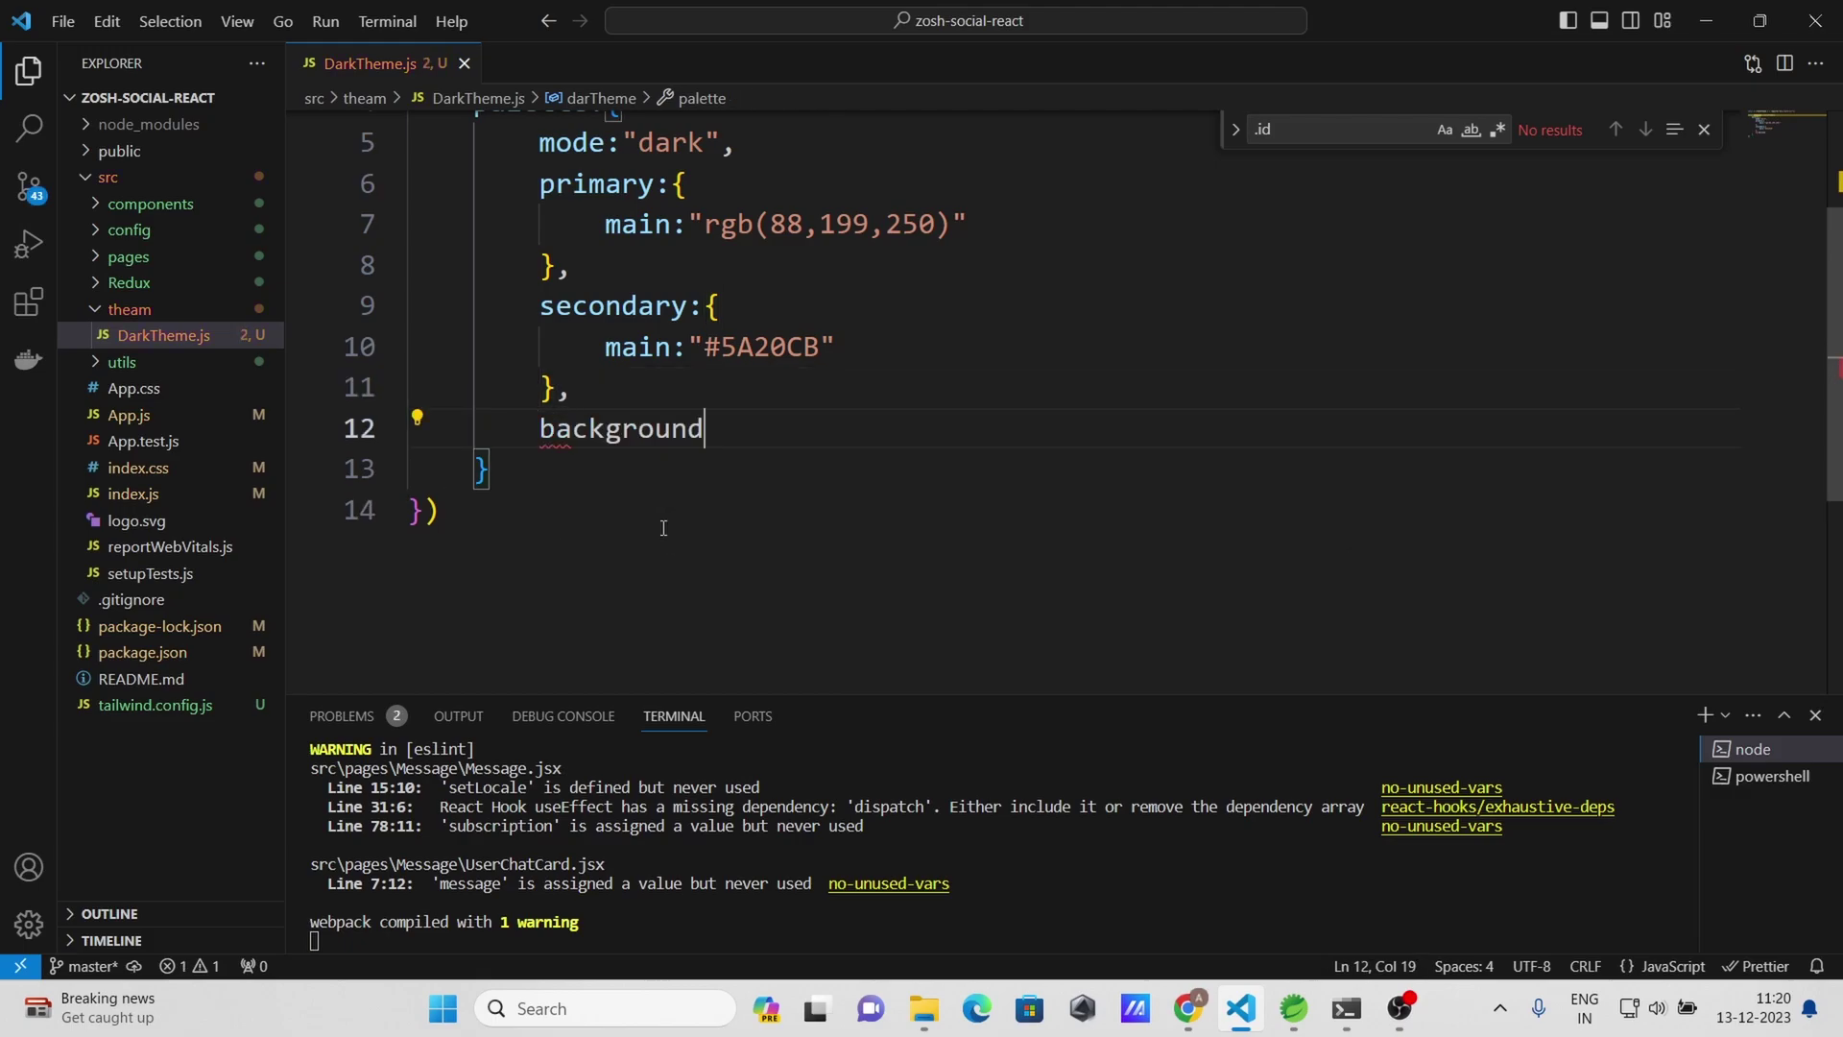
text(:{)
key(Return)
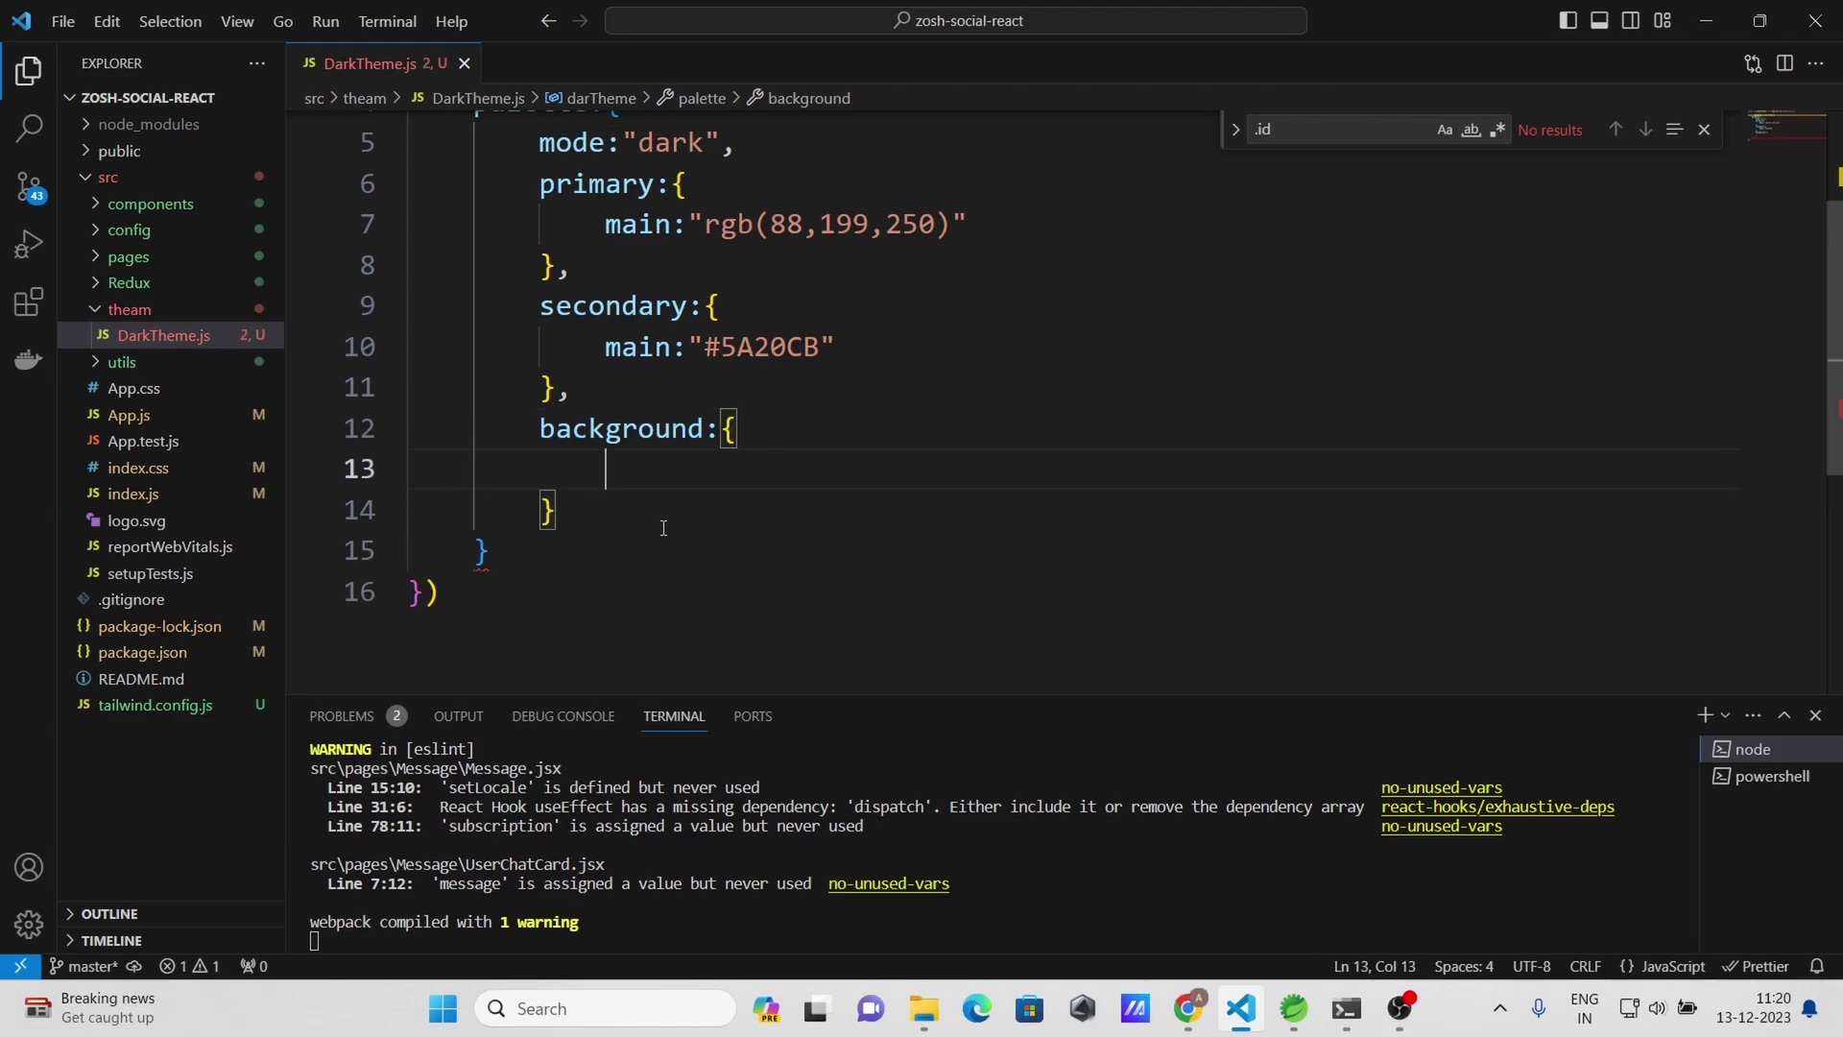
text(main:)
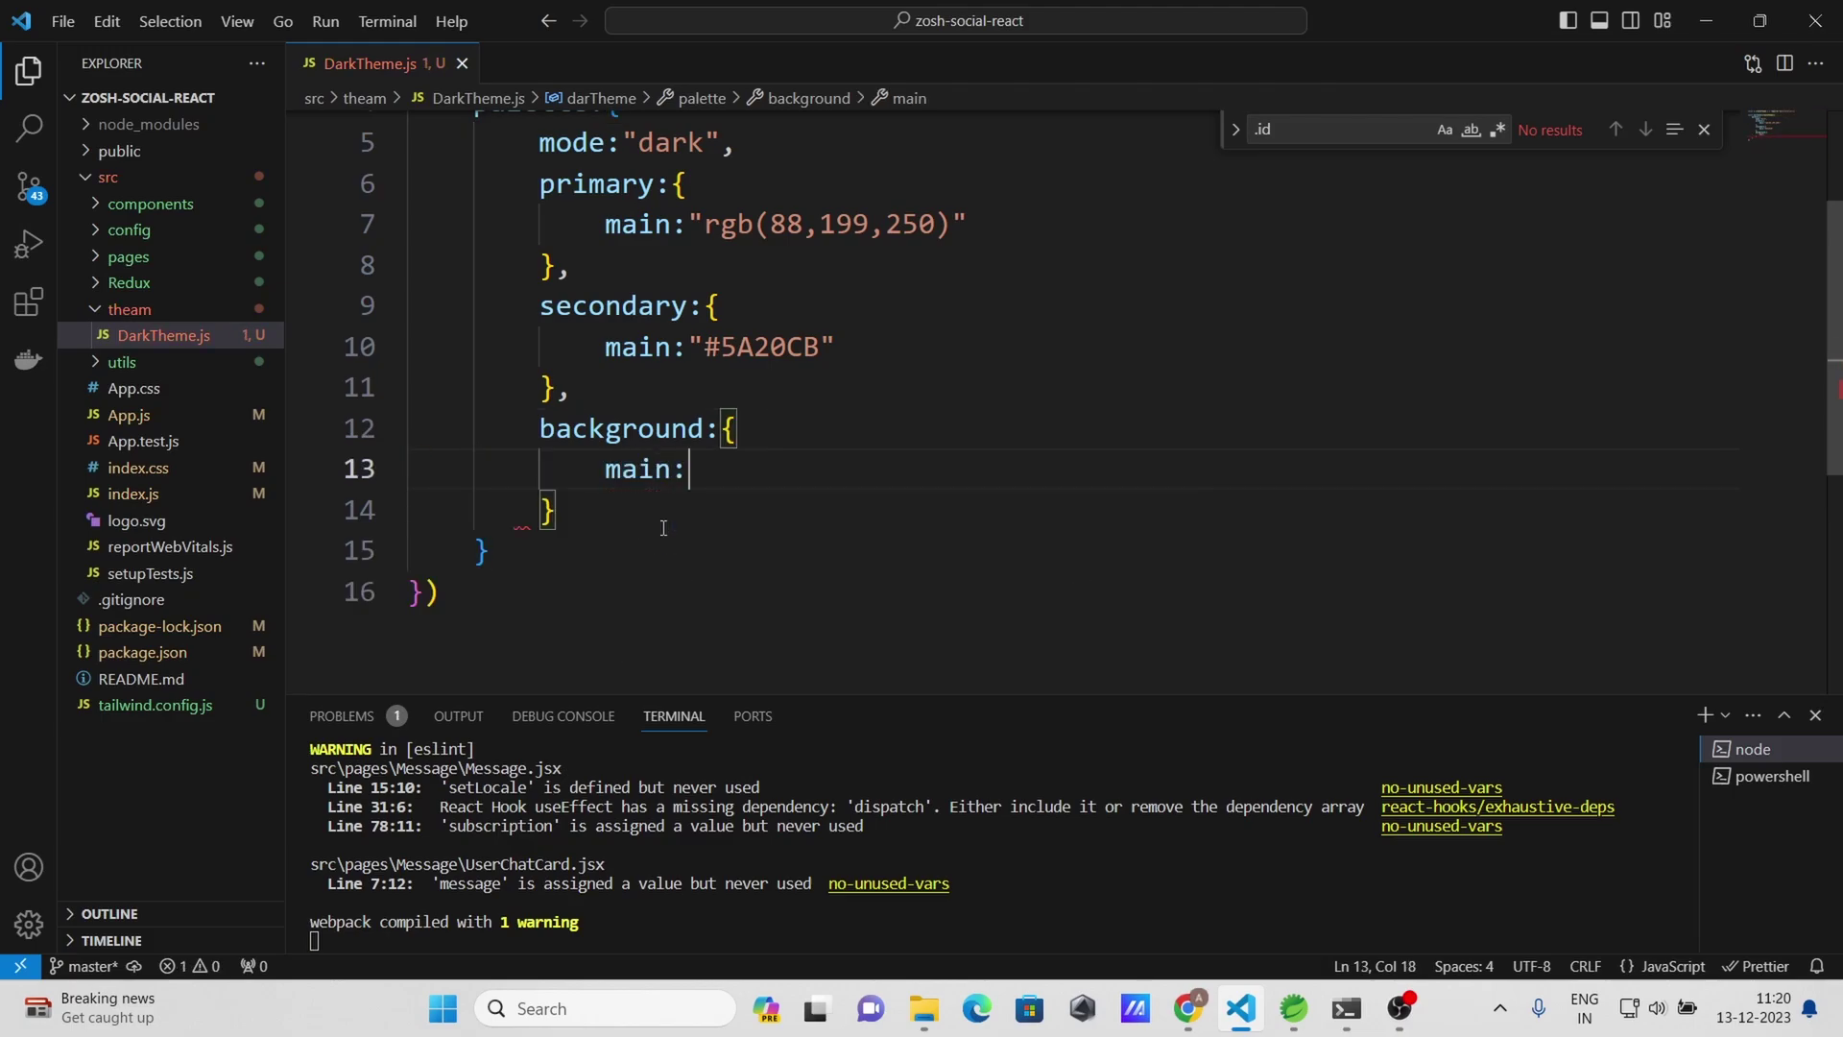
text(")
text(#2125)
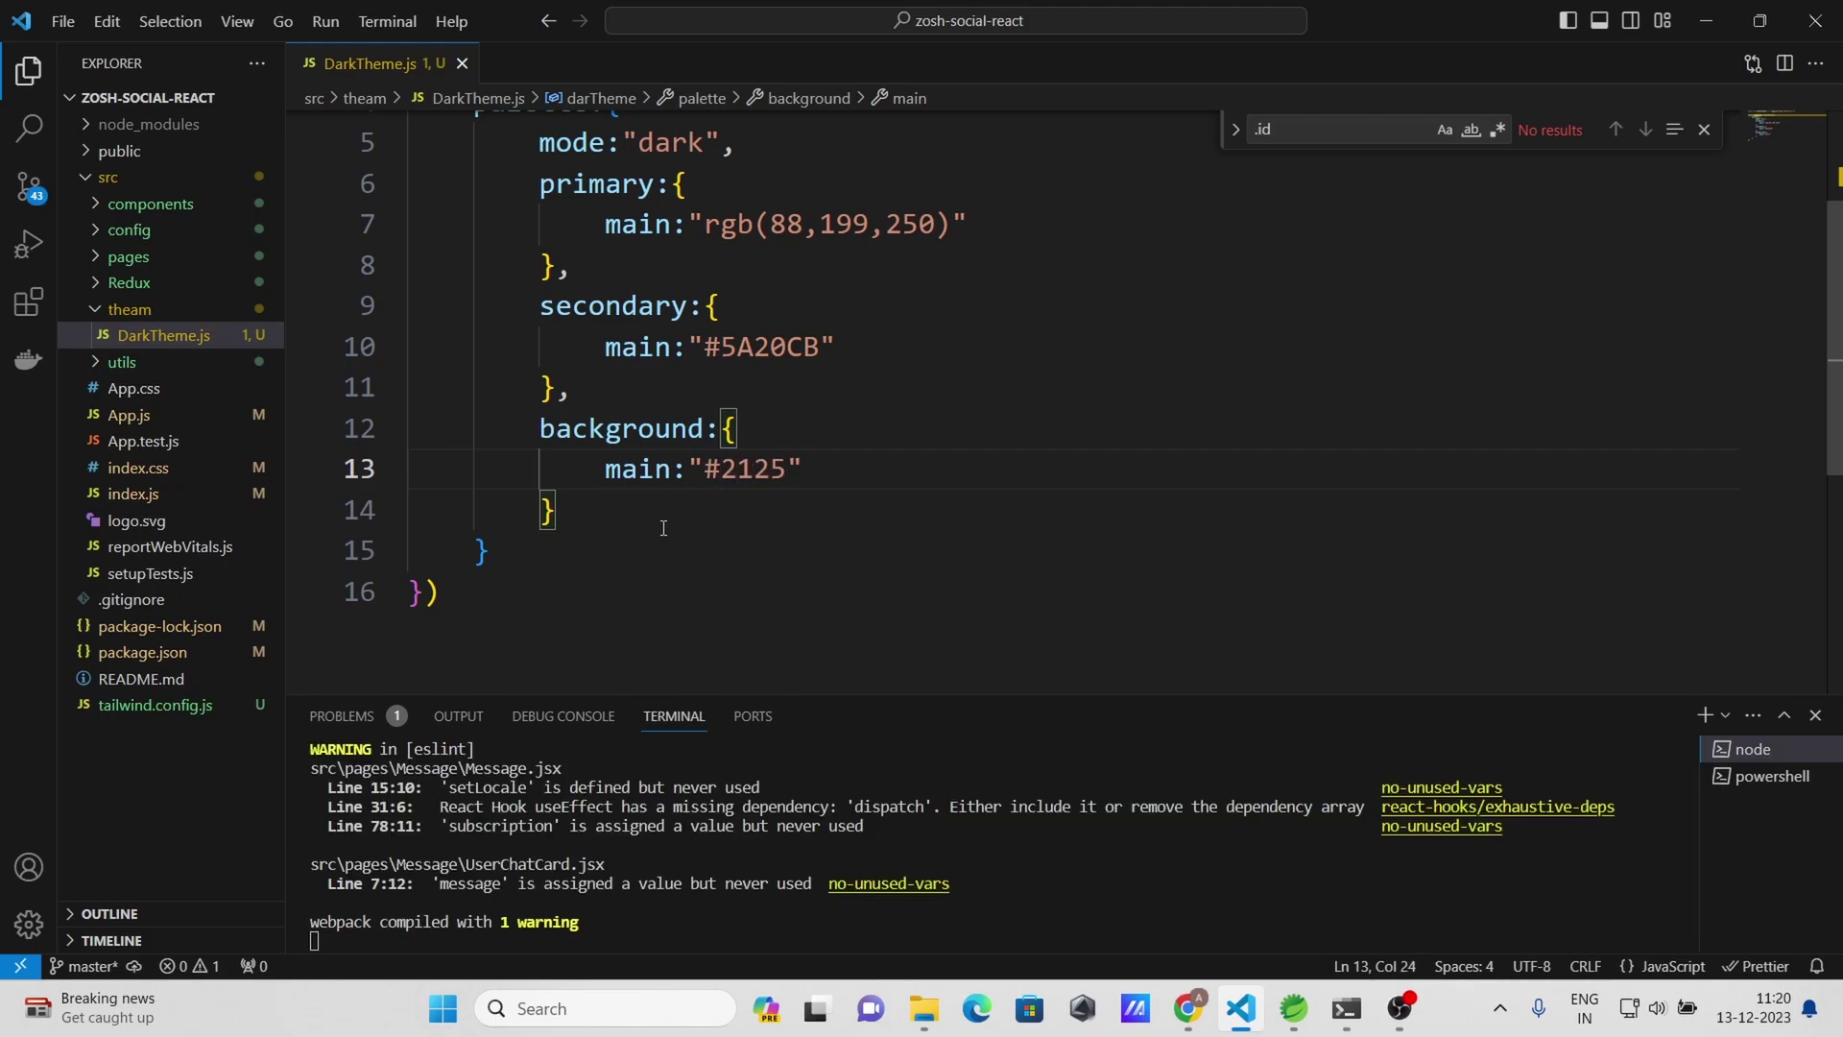
text(34)
key(Right)
Copy #212534 into new default and paper keys of the background entry
drag(837, 470, 690, 469)
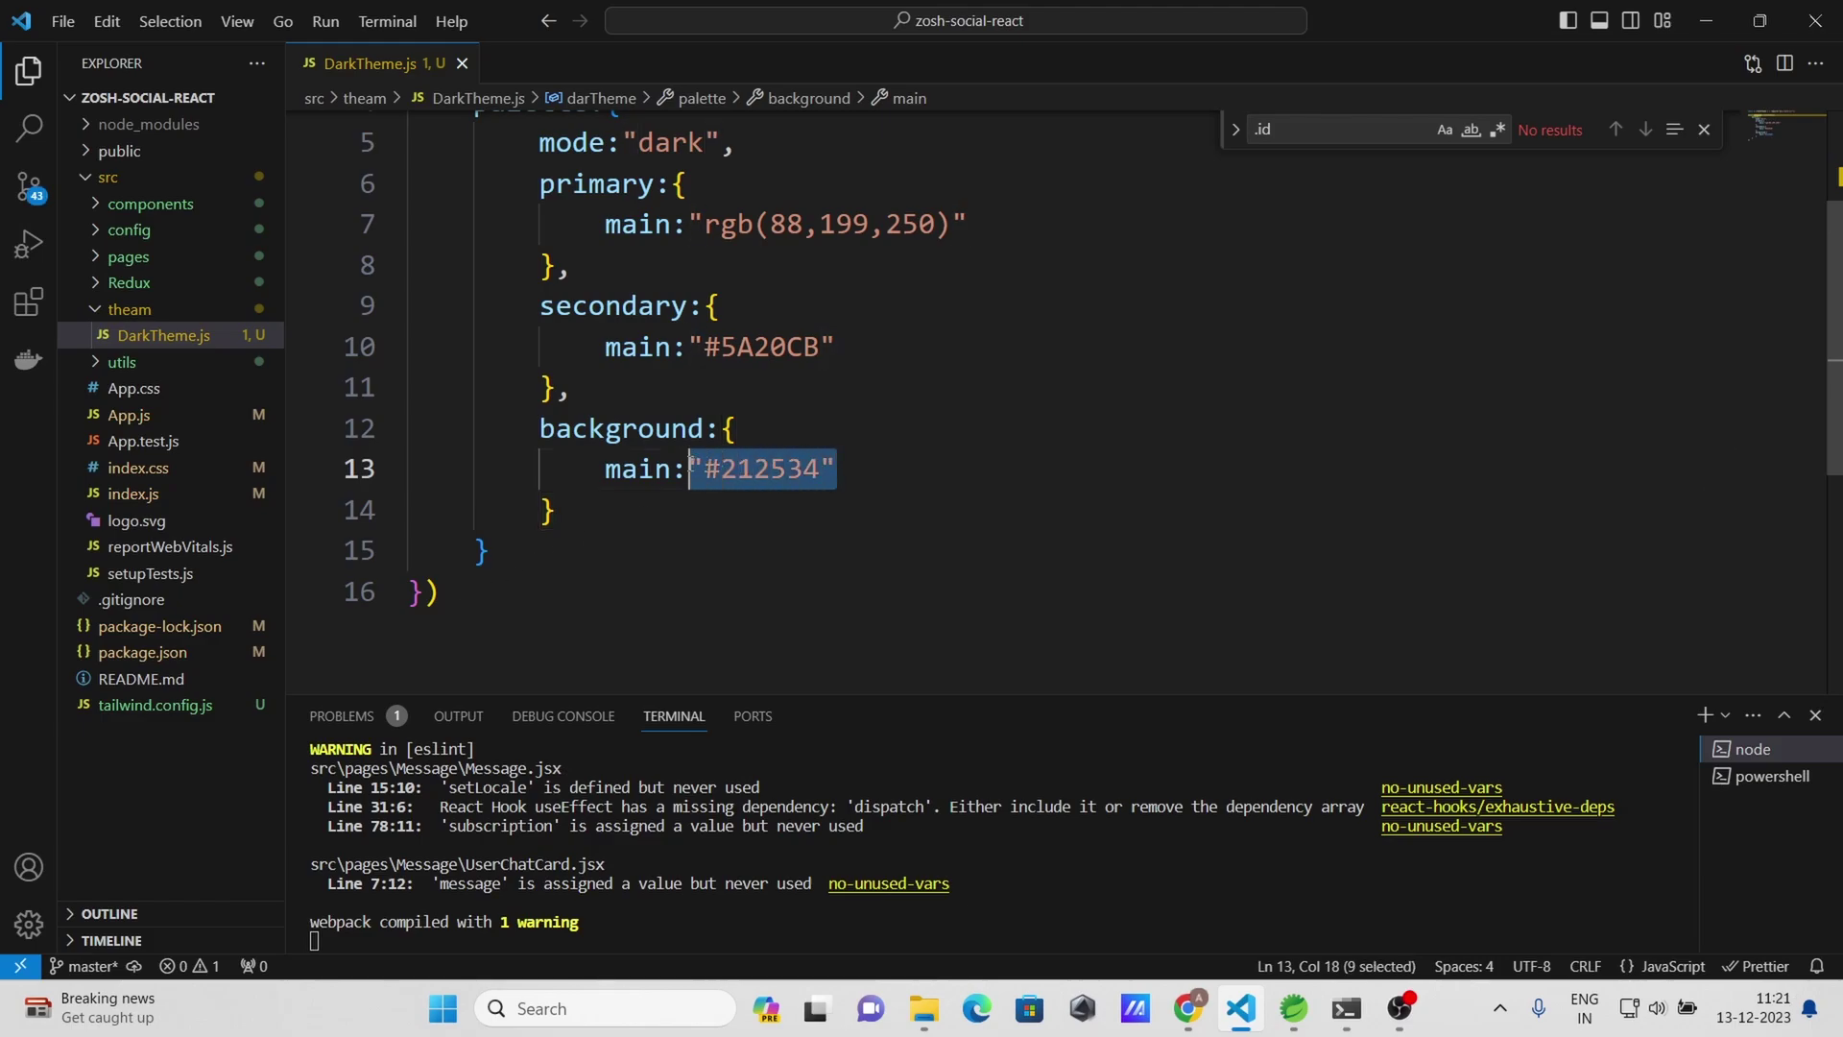
click(649, 521)
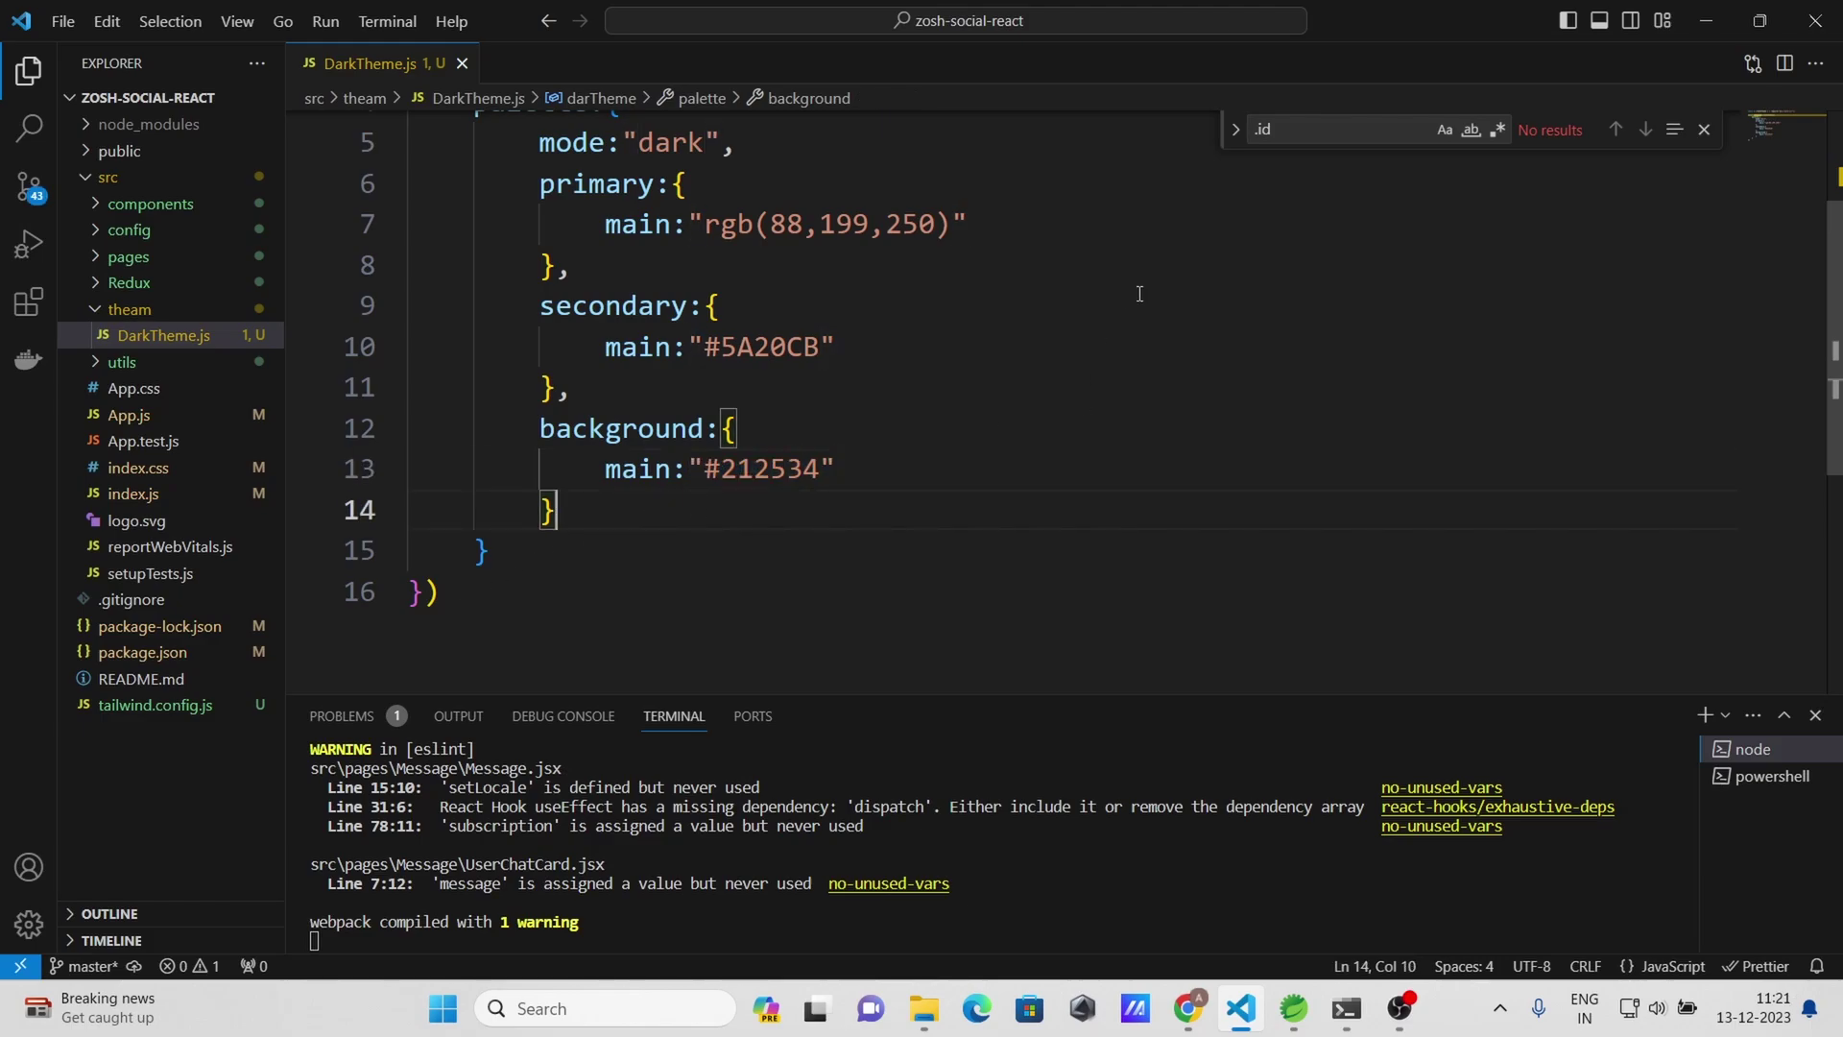
click(873, 475)
text(,)
key(Return)
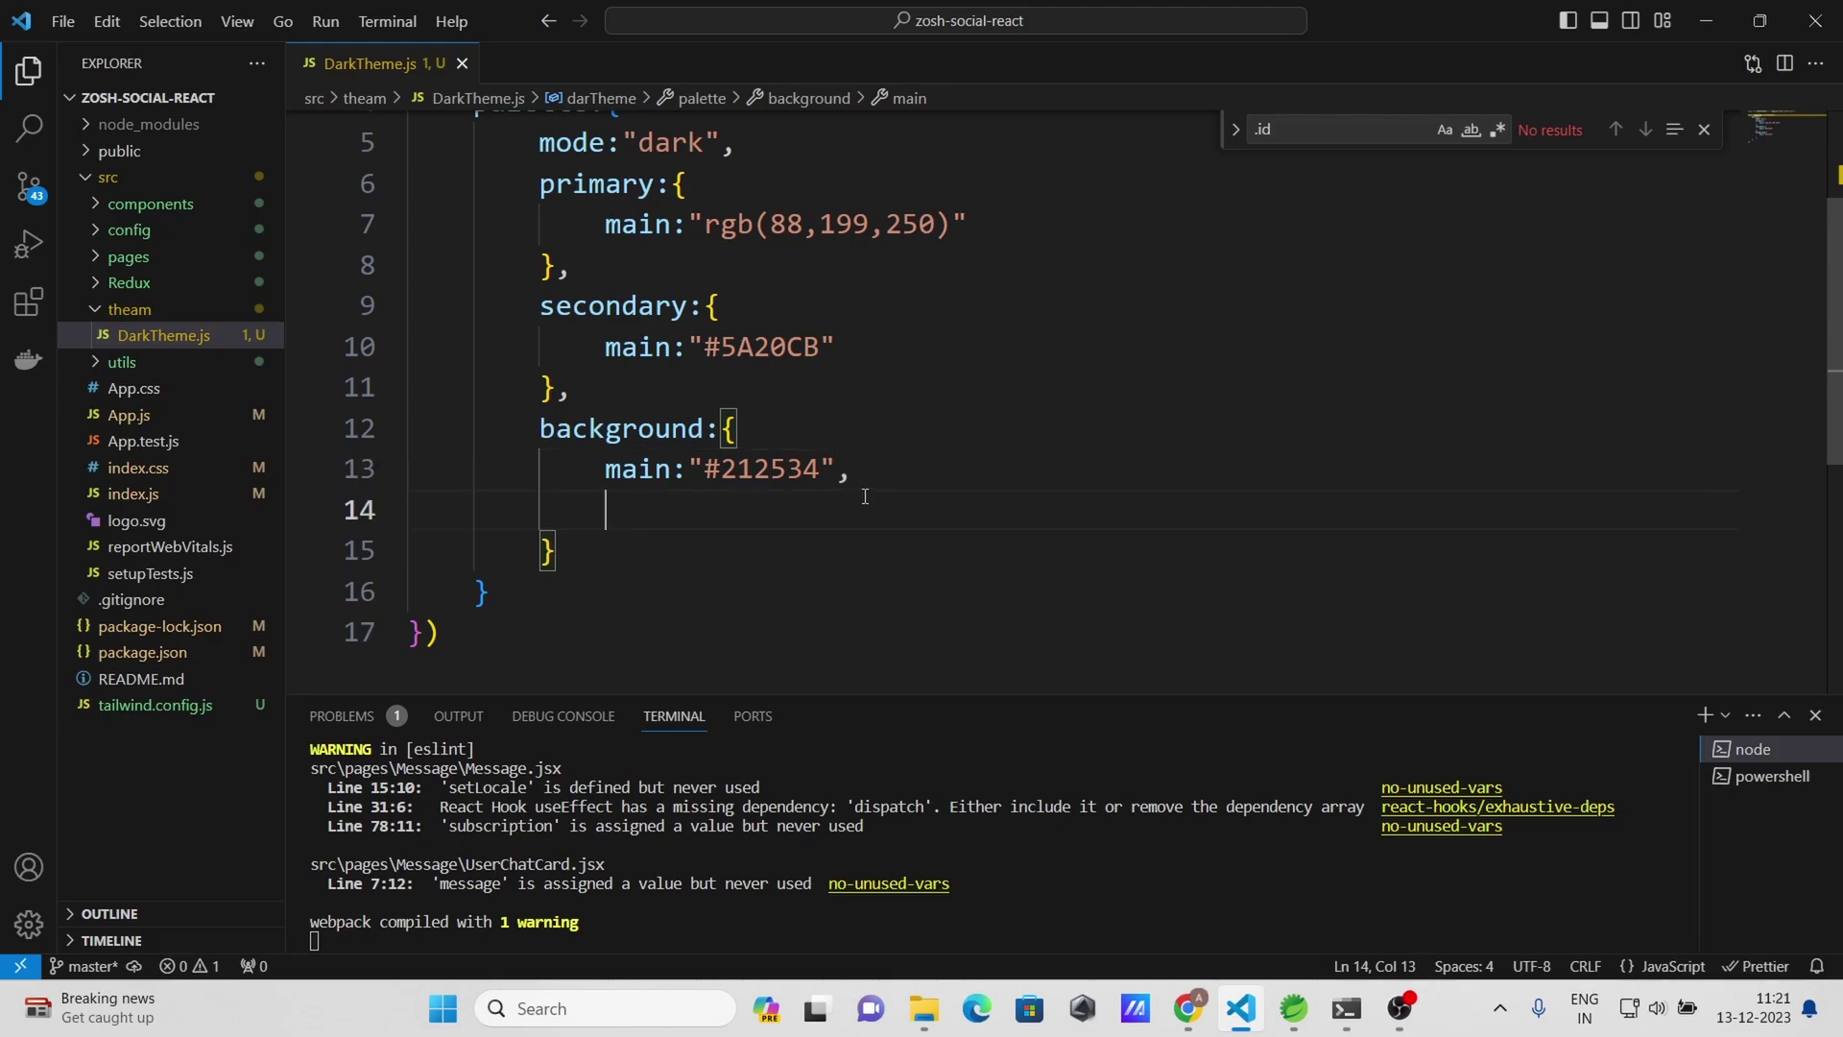
text(default:)
text("#212534")
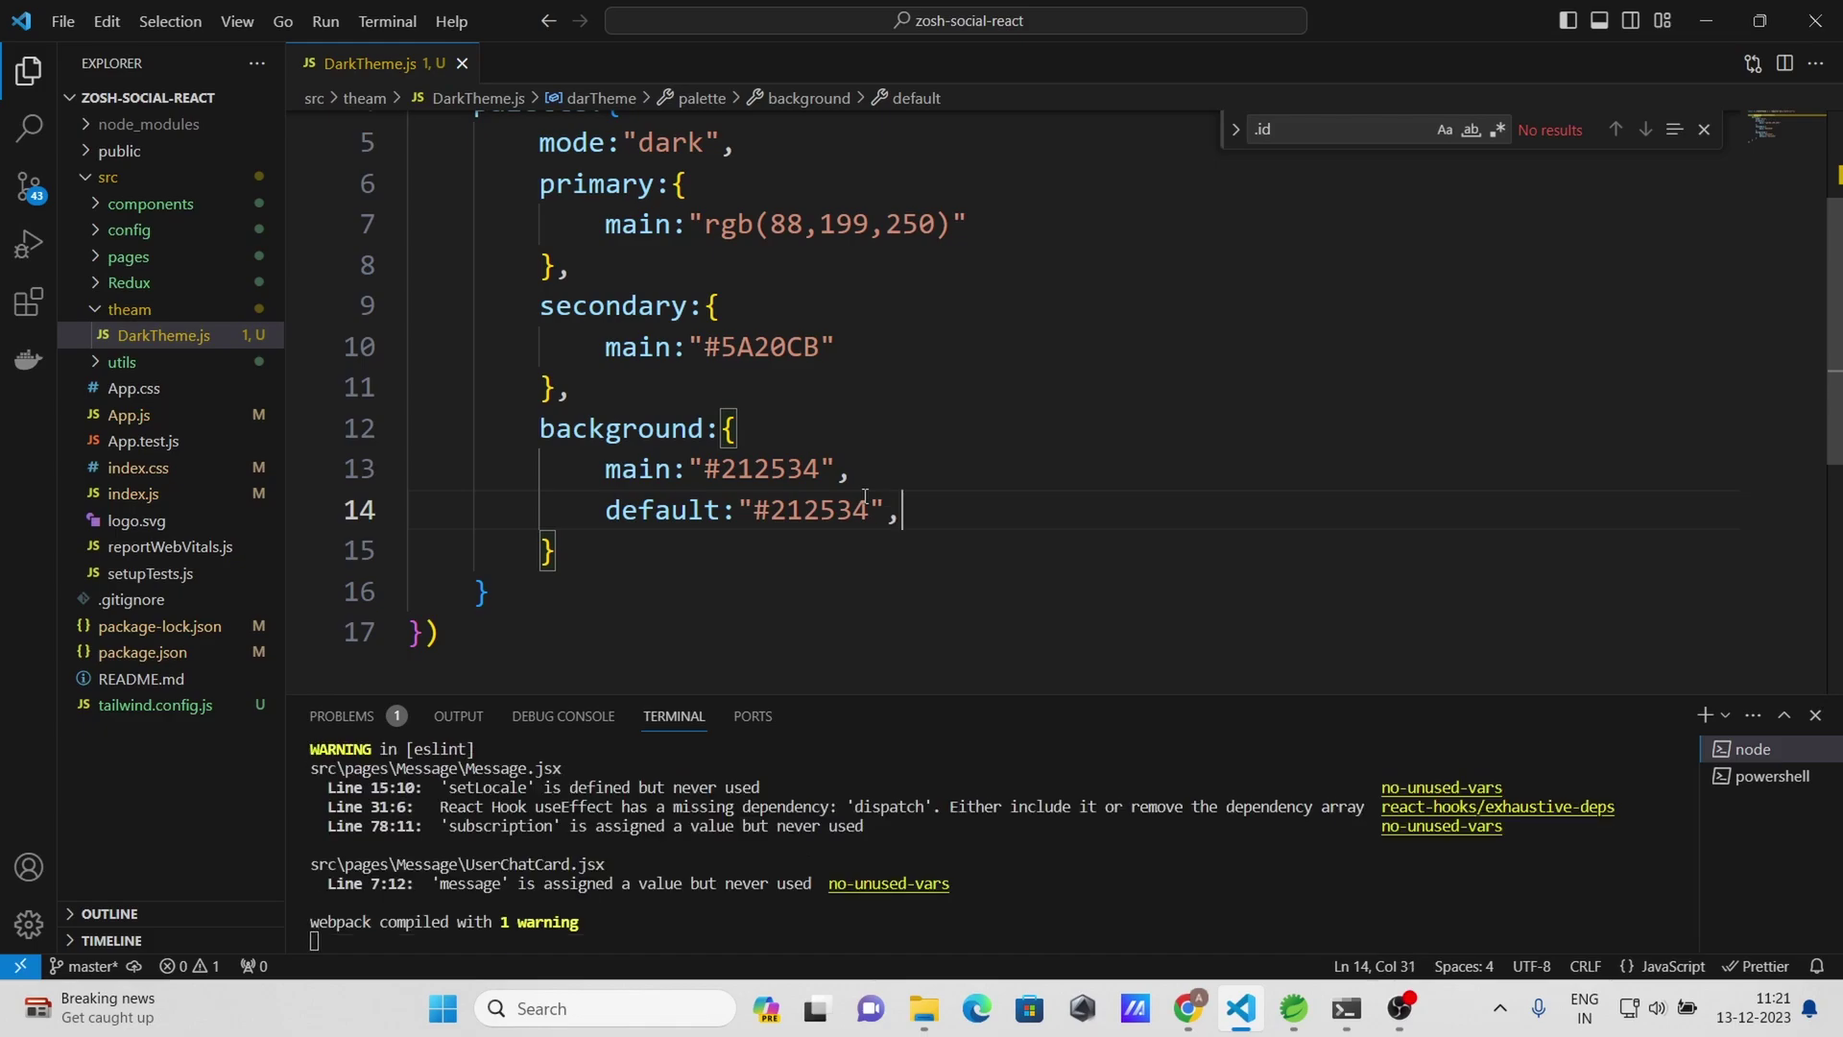
key(Return)
text(p)
key(Return)
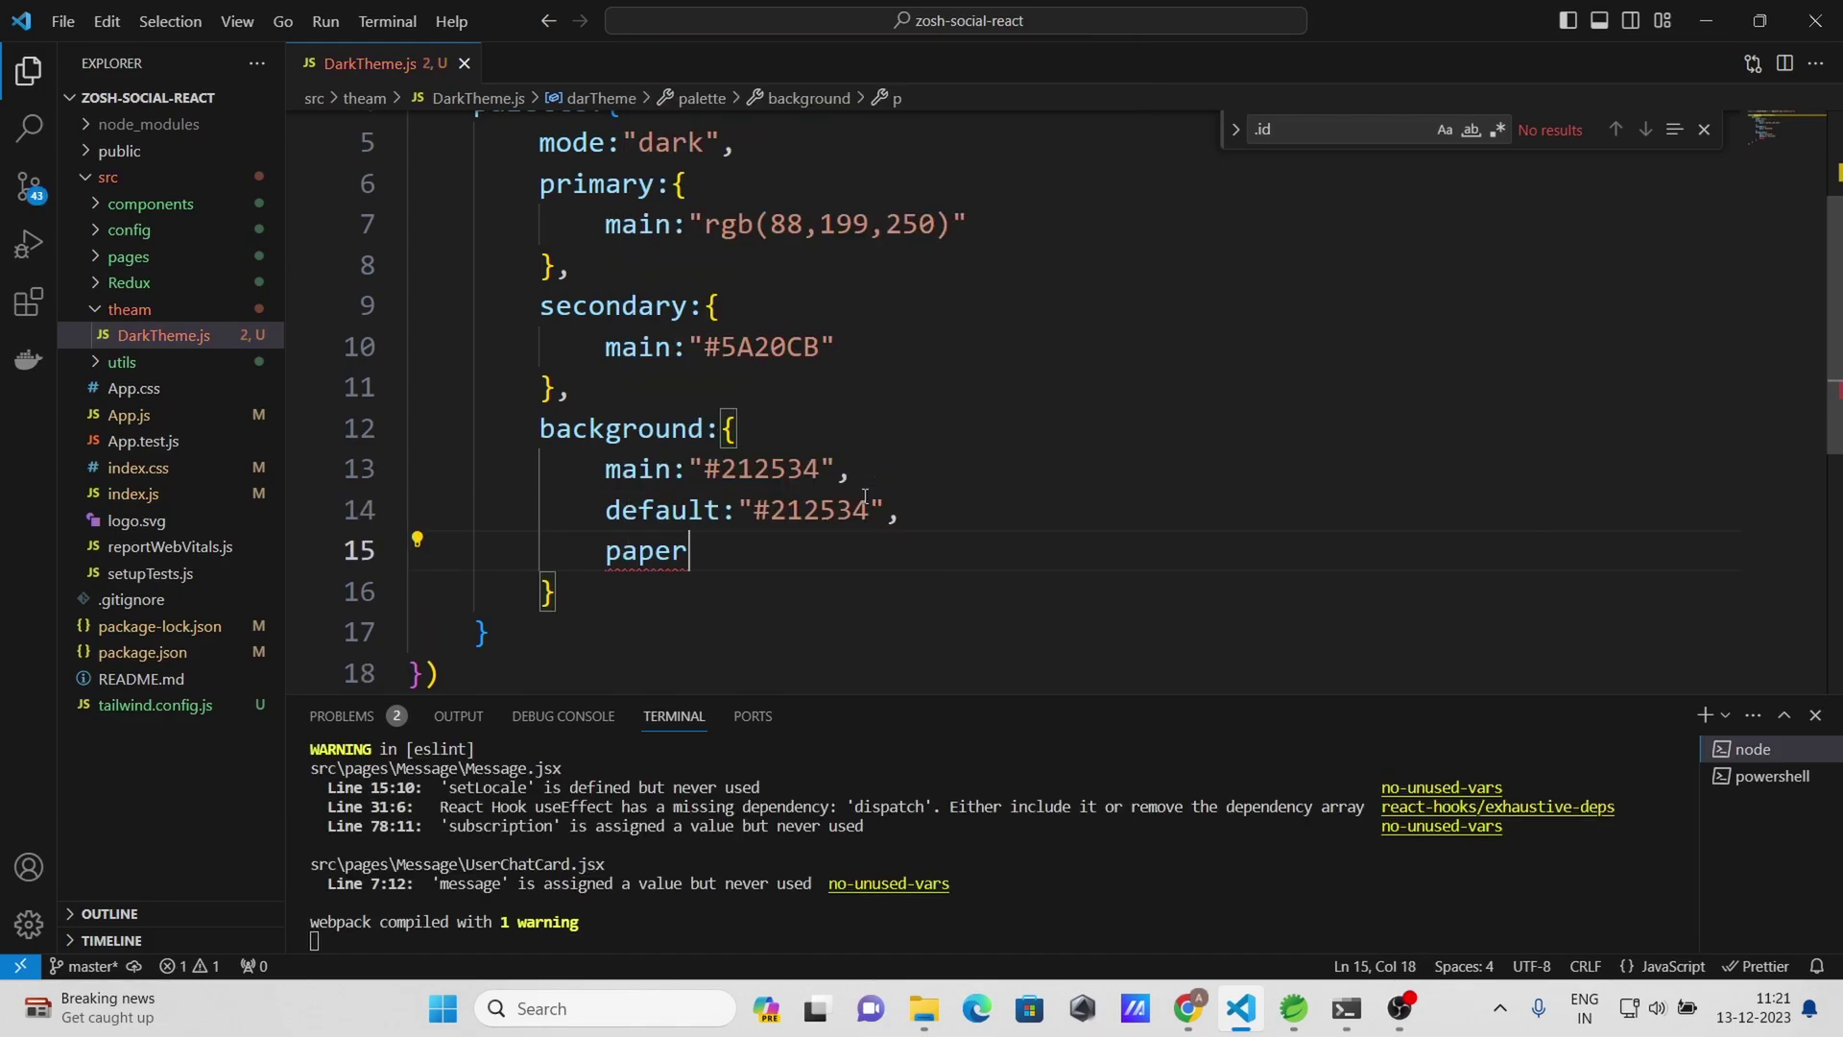
text(:"#212534")
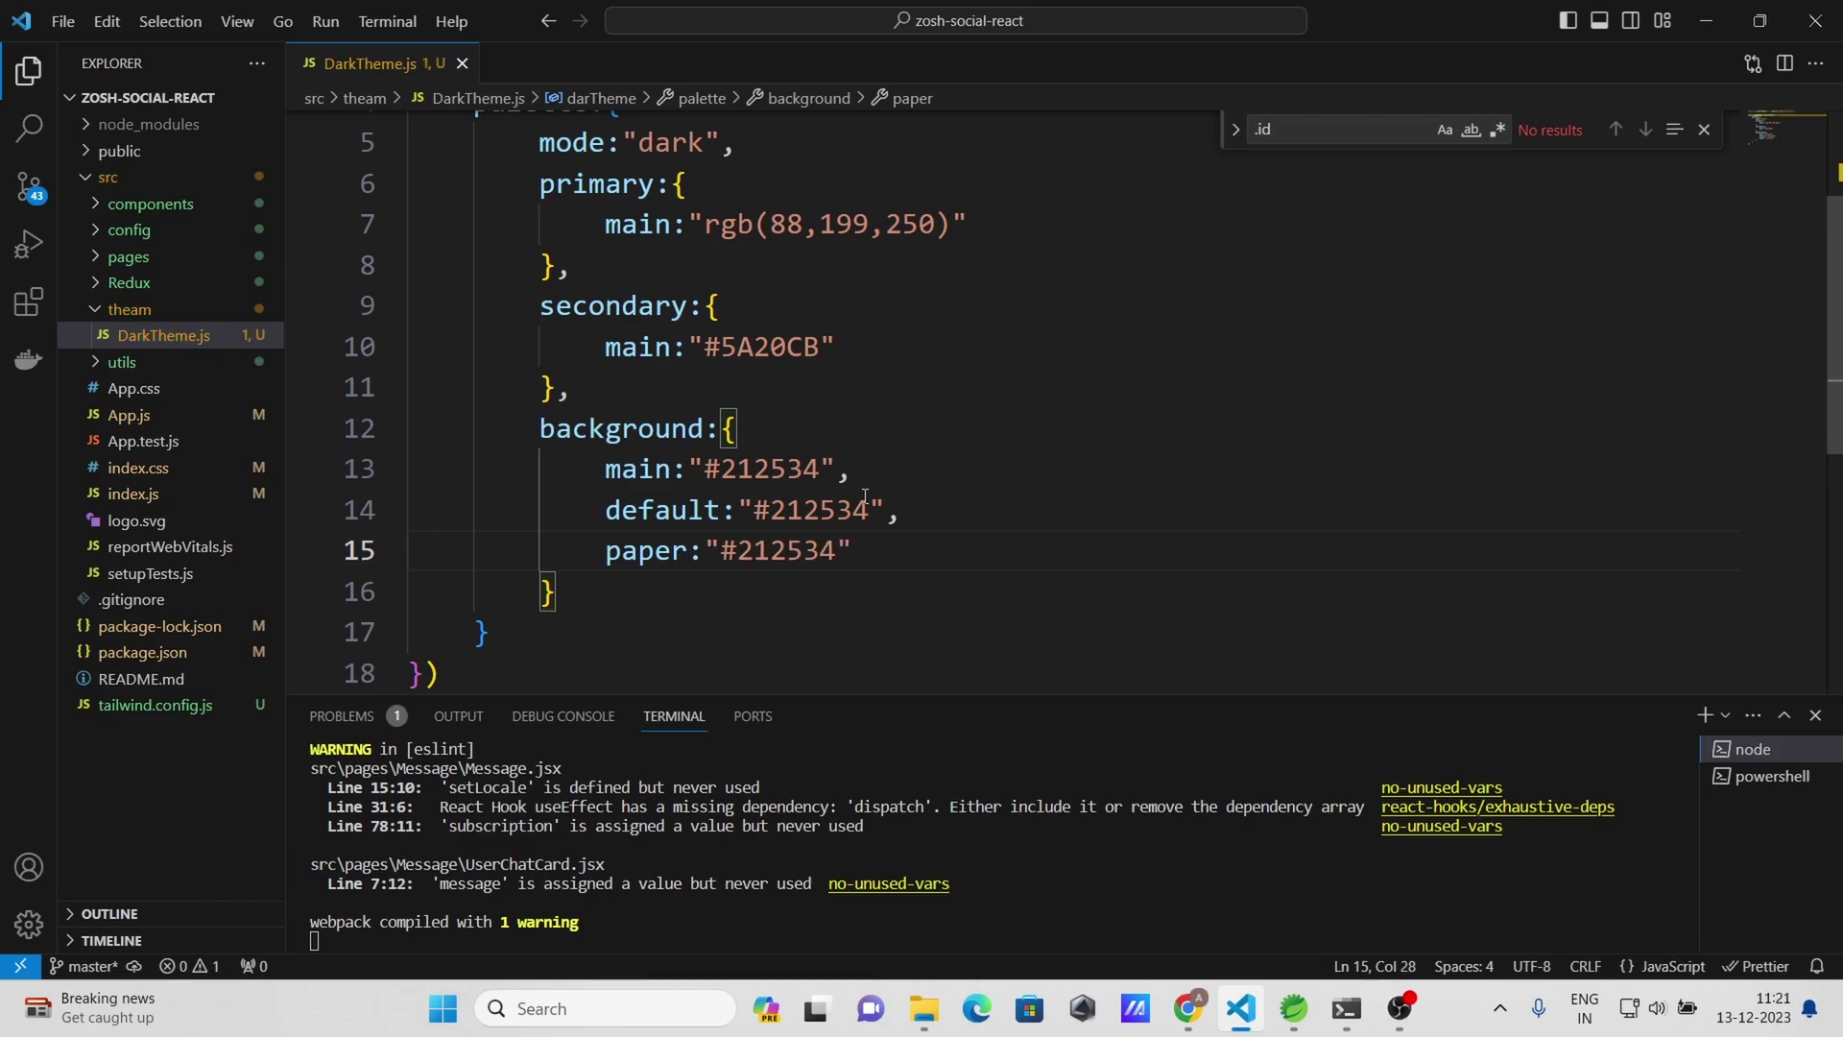
scroll(864, 495, down, 2)
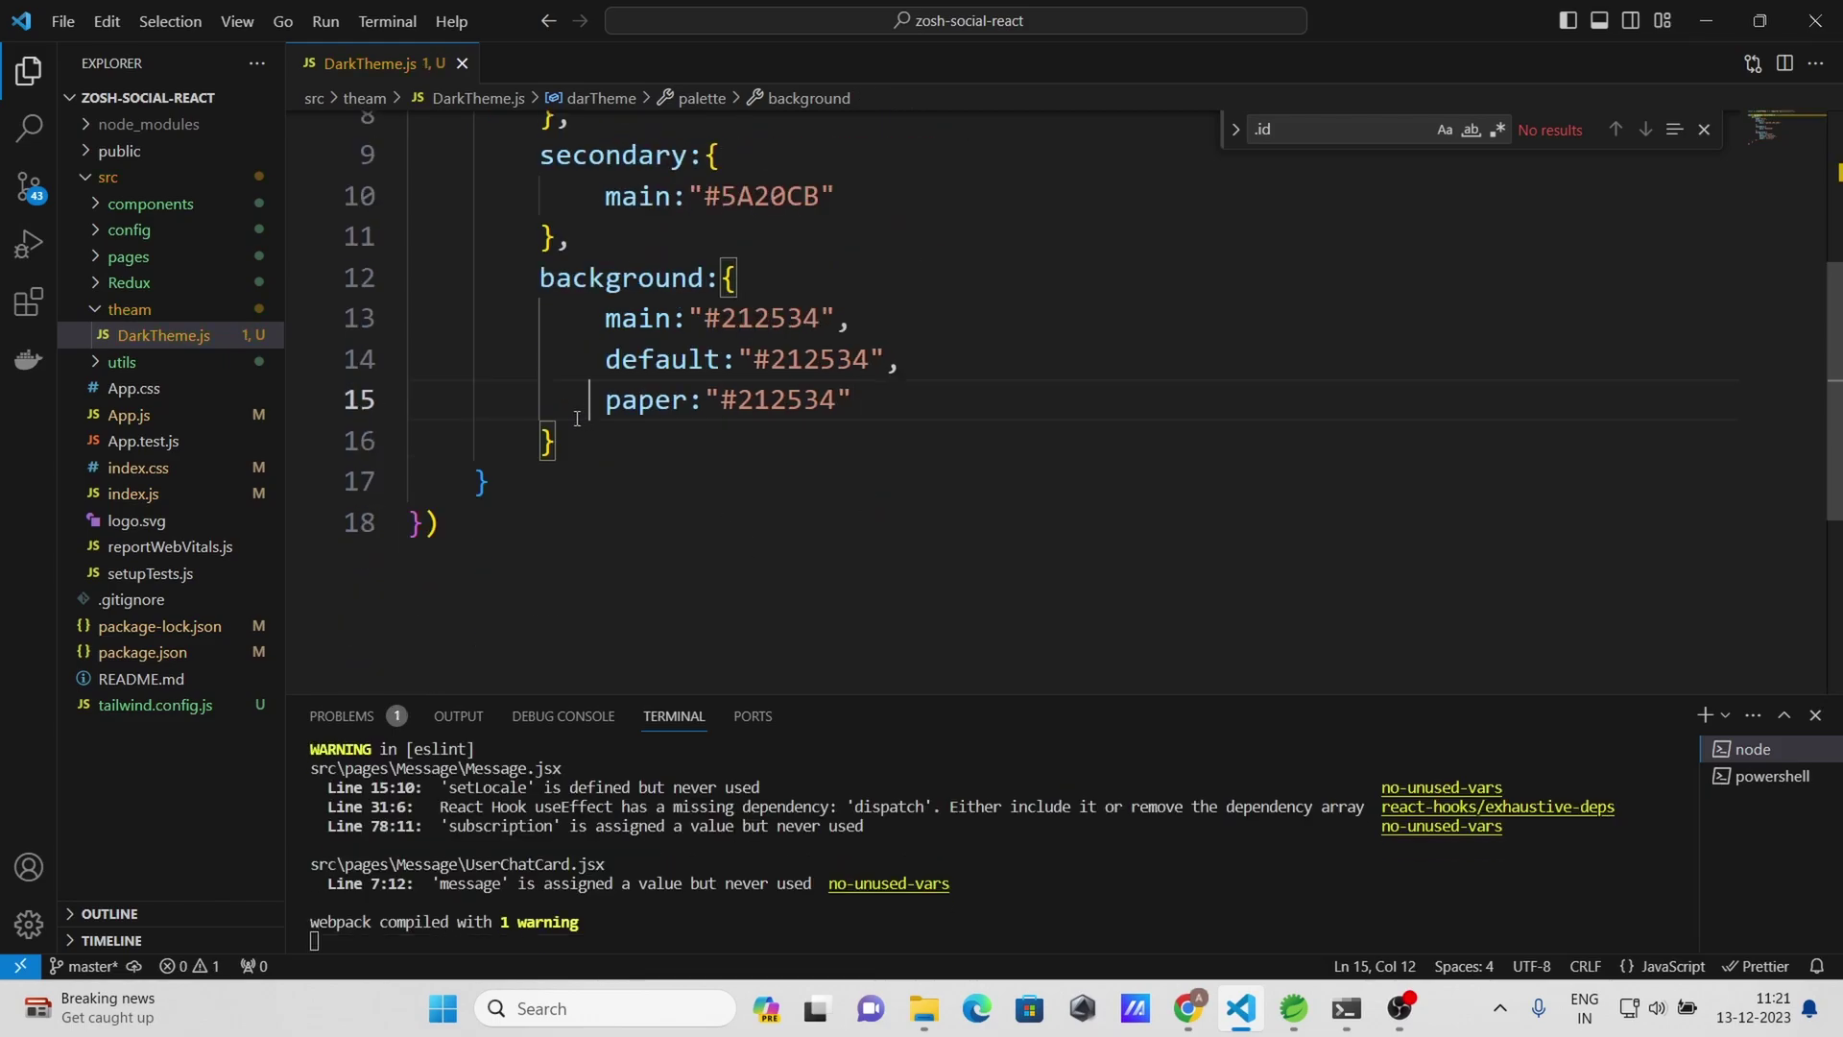
Start a text palette key, then delete it again
click(614, 445)
text(,)
key(Return)
text(textColo)
key(ctrl+space)
key(BackSpace)
key(BackSpace)
key(BackSpace)
key(BackSpace)
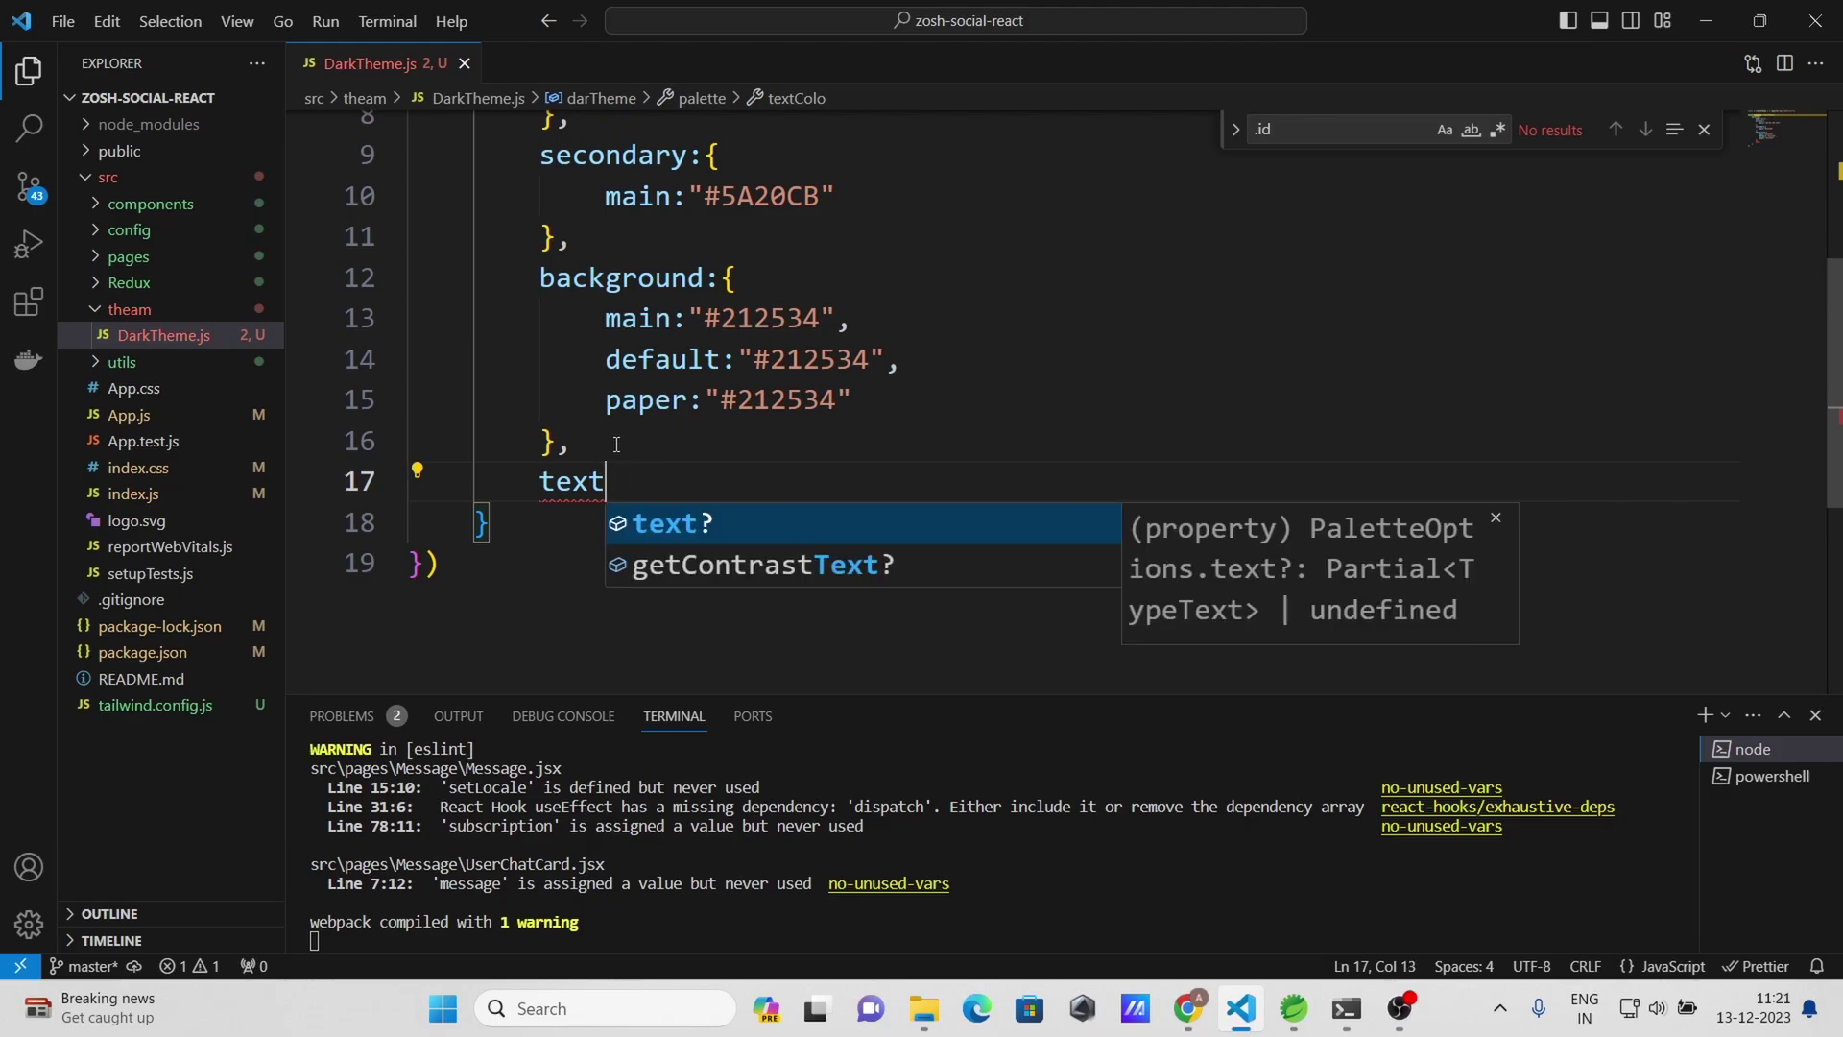
key(BackSpace)
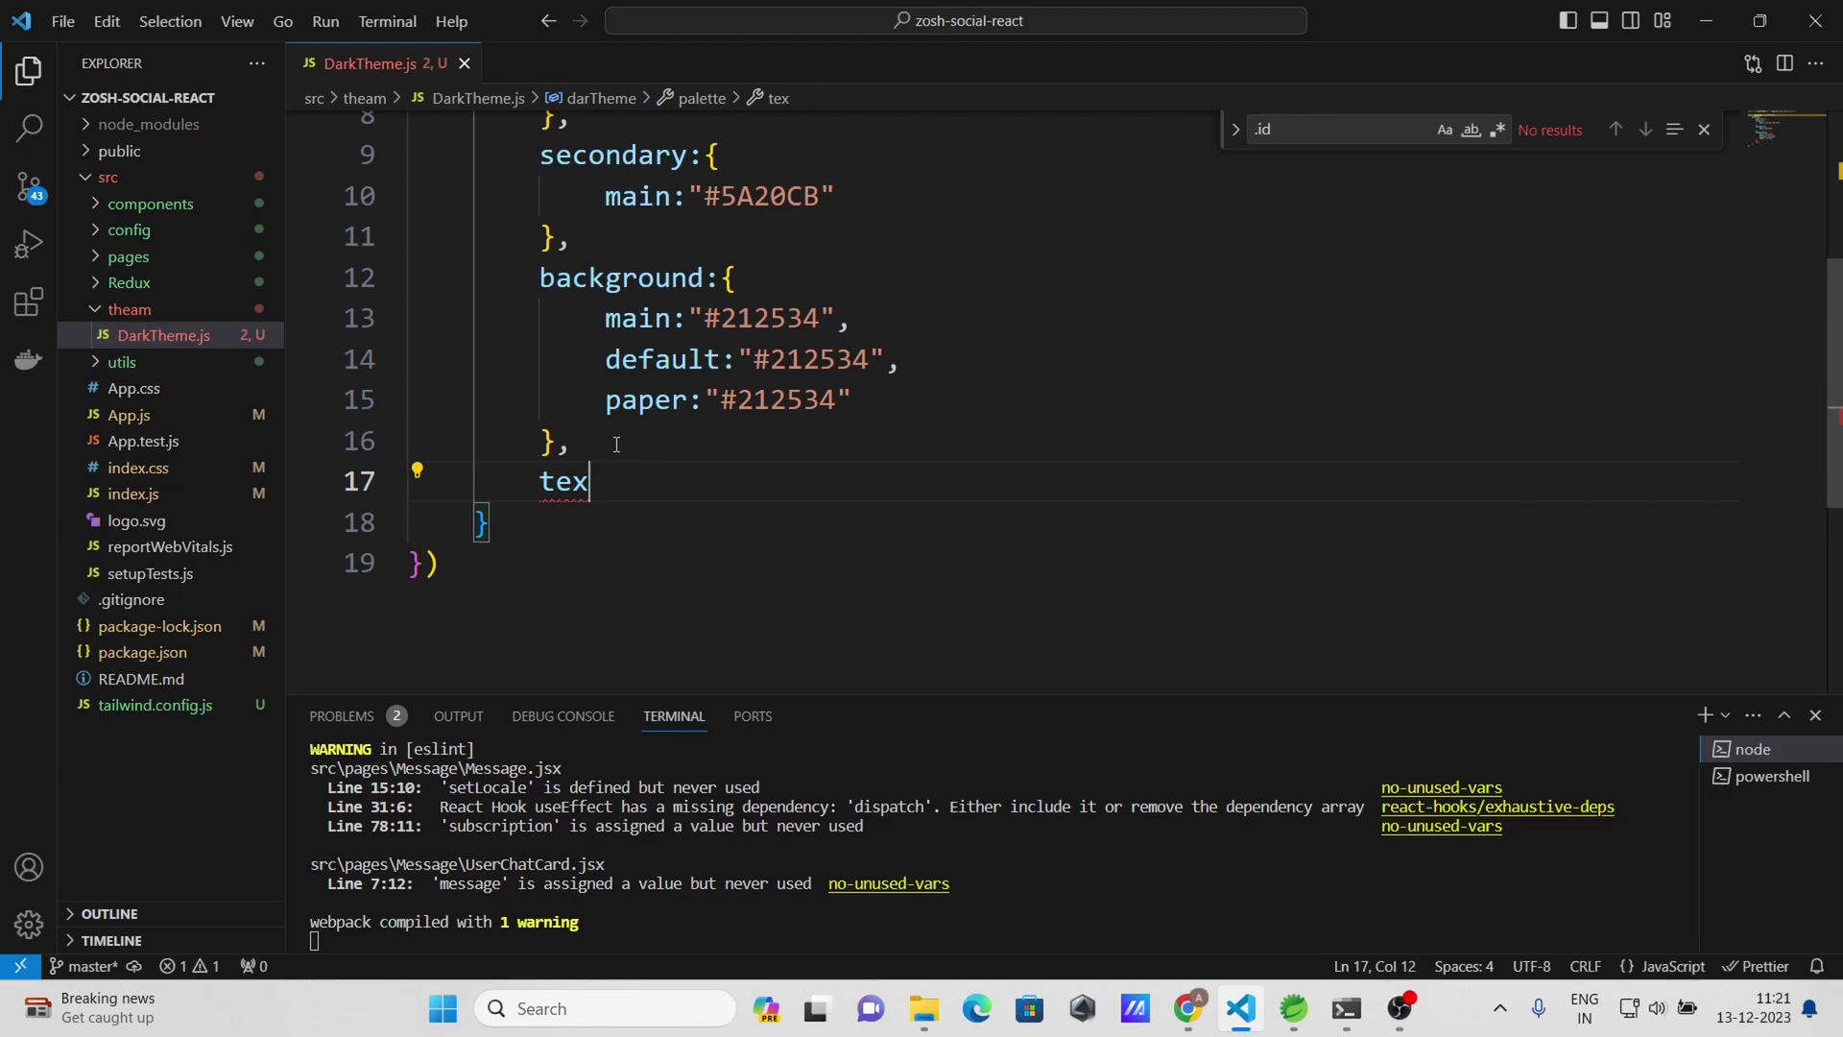
key(BackSpace)
key(BackSpace)
key(BackSpace)
click(614, 444)
key(BackSpace)
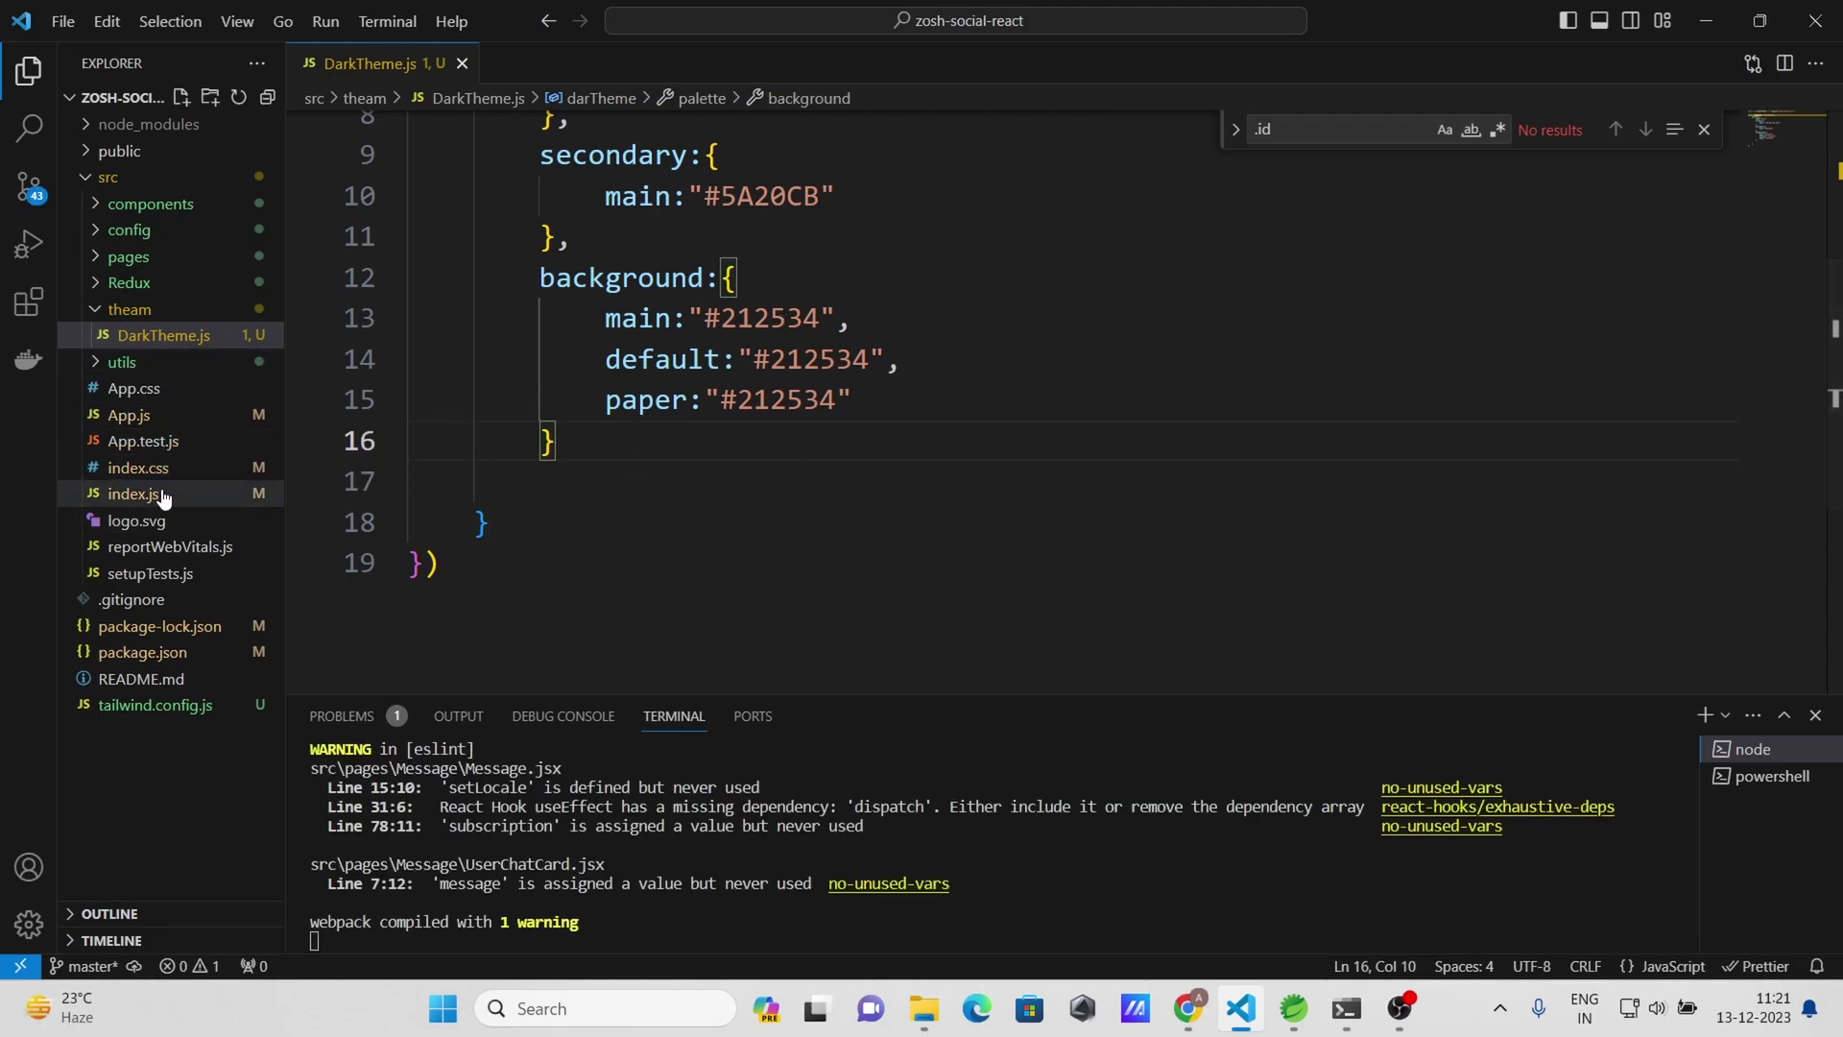
In App.js, replace the outer div with an imported MUI ThemeProvider
click(162, 428)
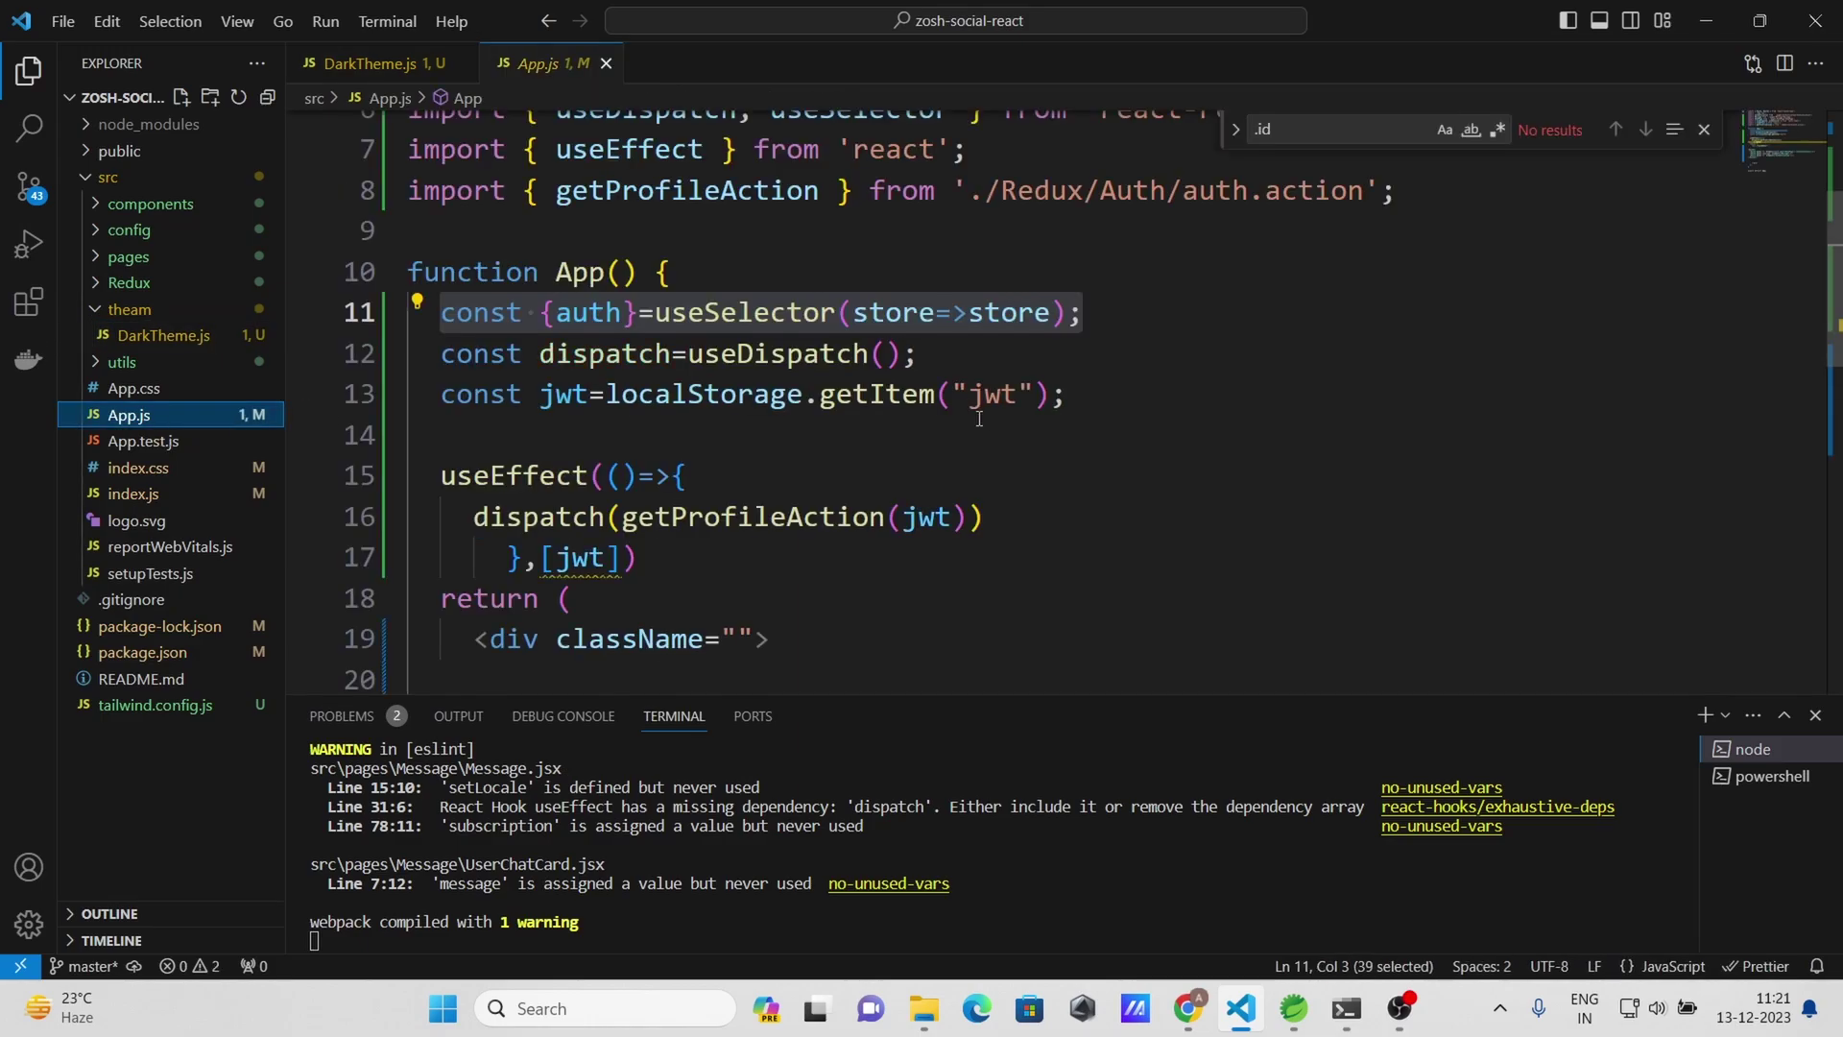
scroll(927, 473, down, 4)
scroll(723, 454, up, 2)
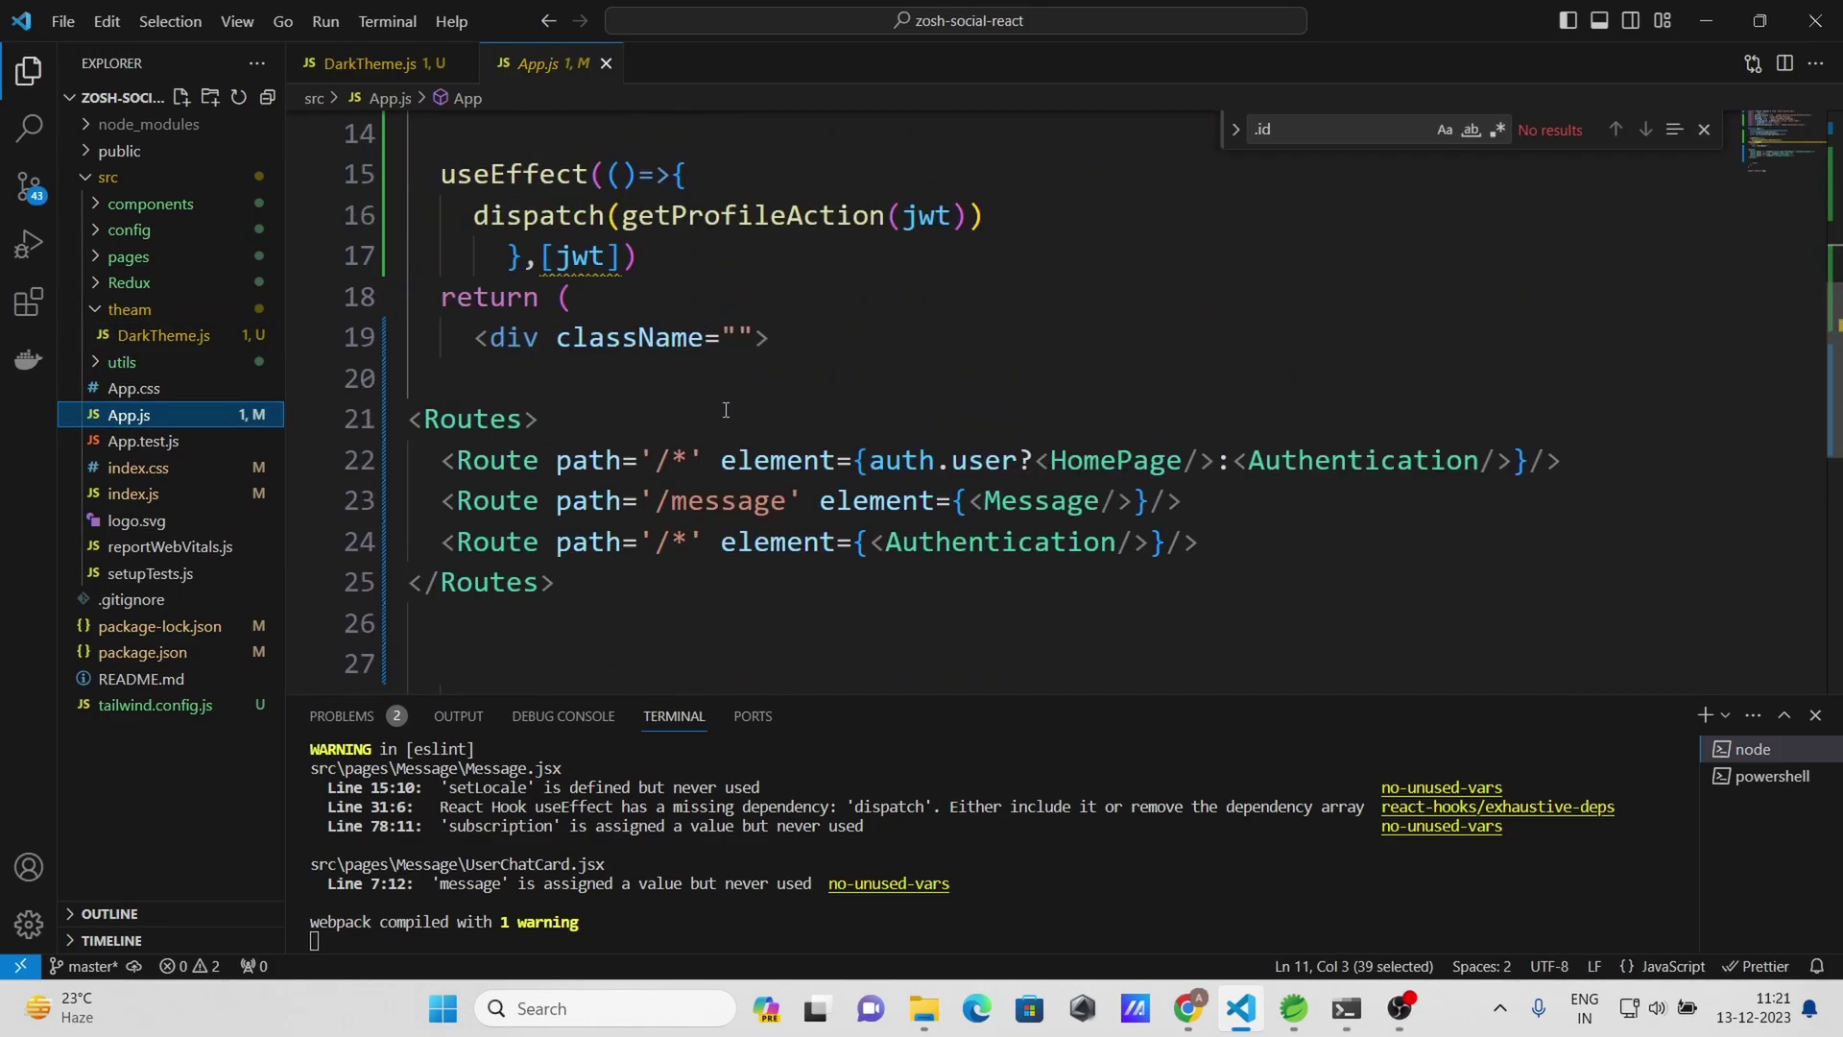
mouse_move(628, 337)
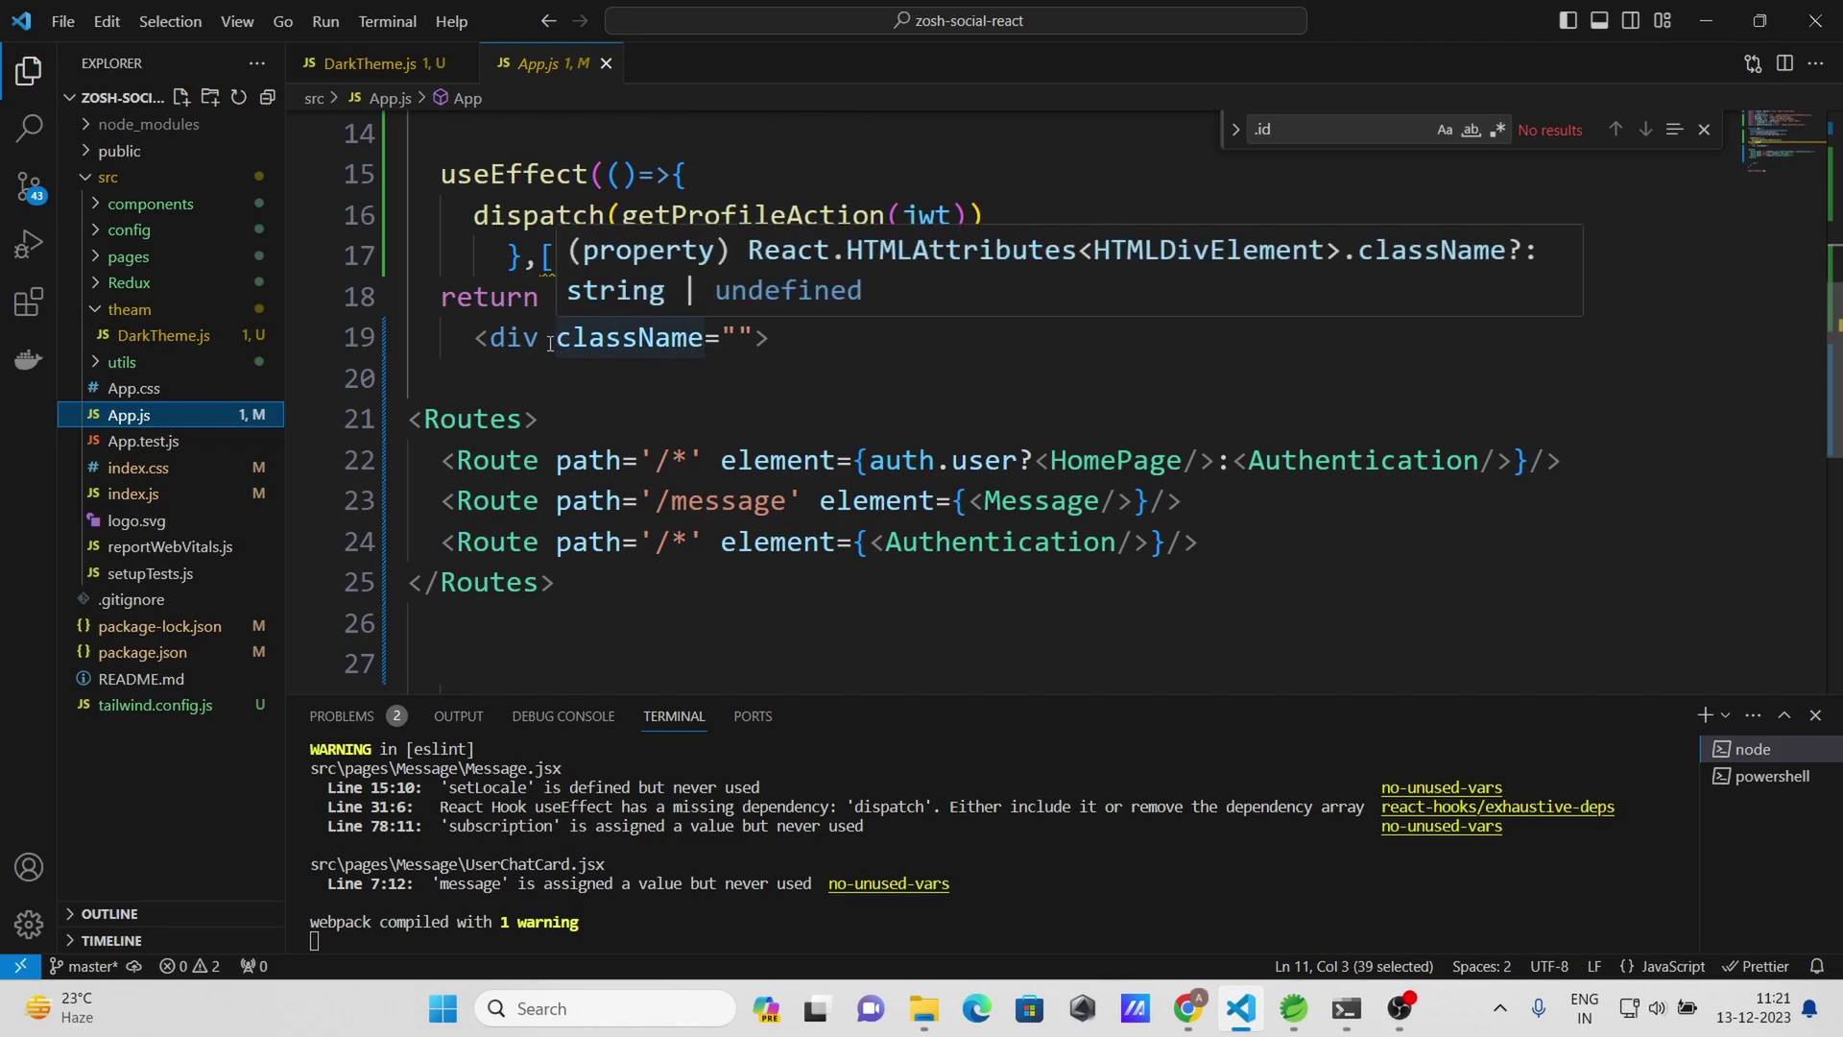
double_click(513, 338)
text(T)
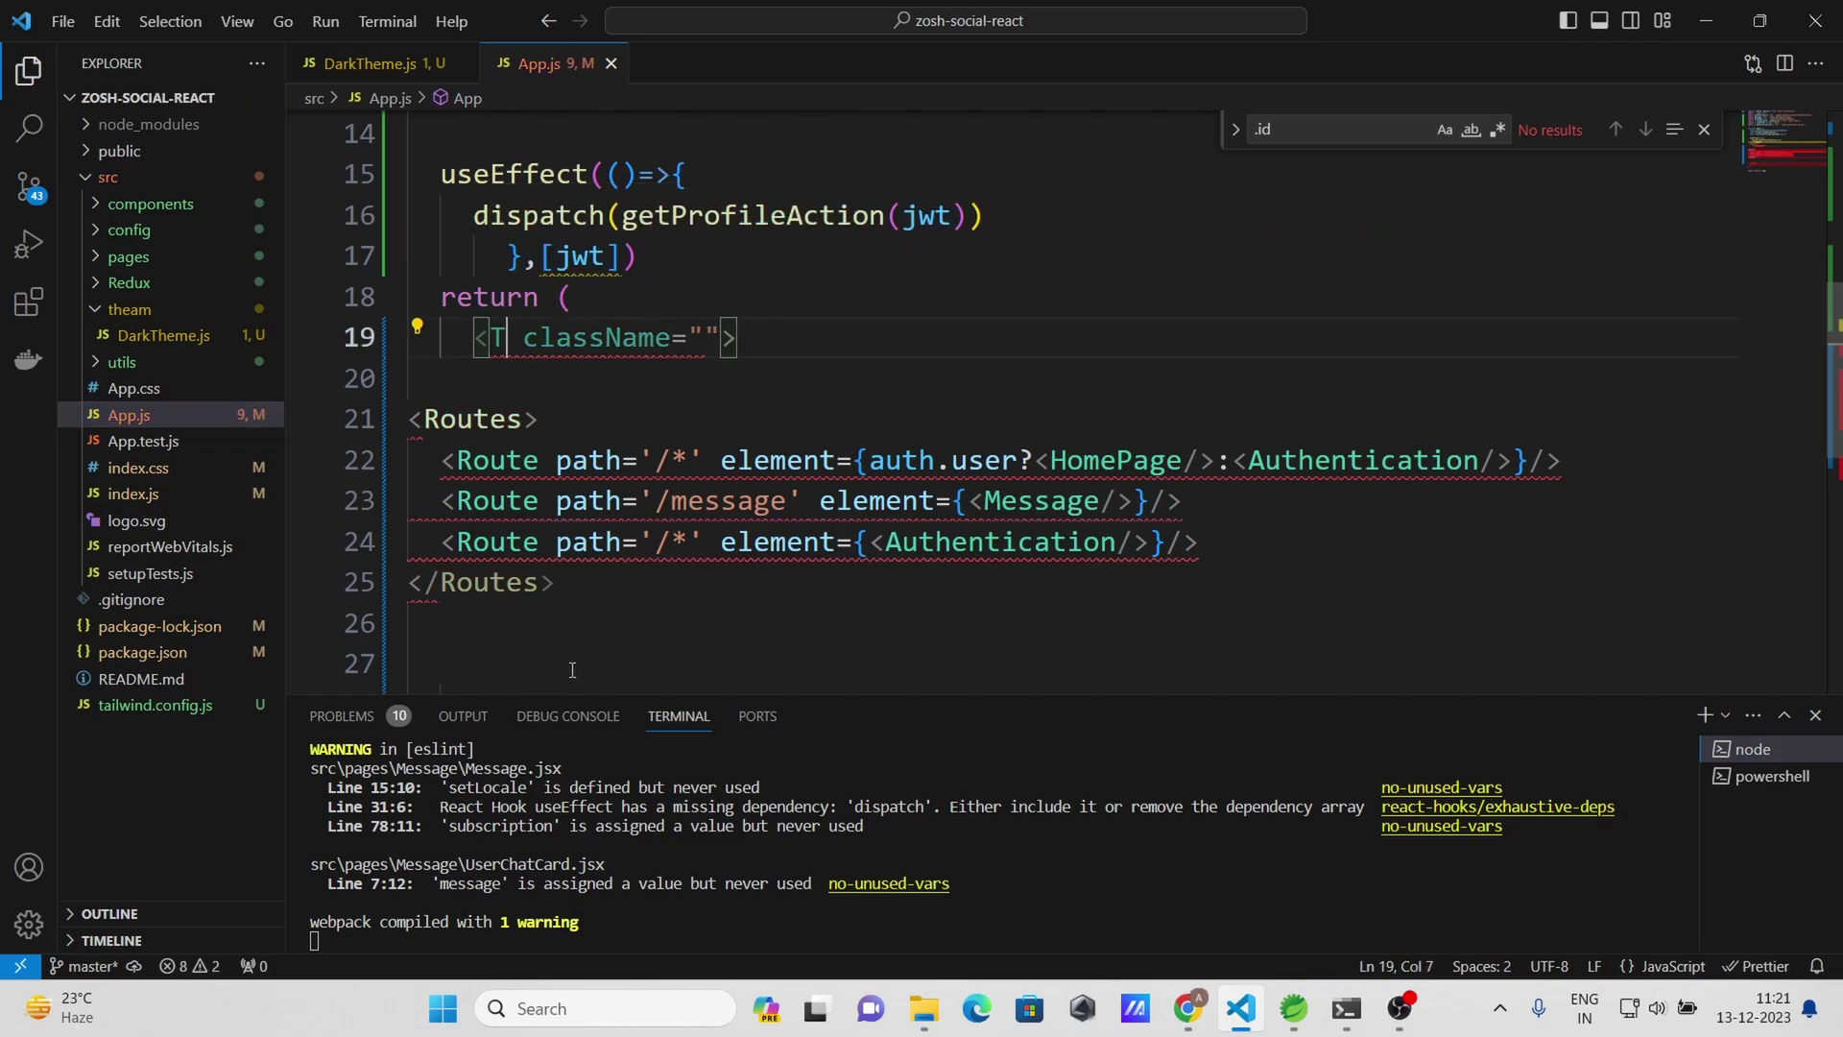
text(hrem)
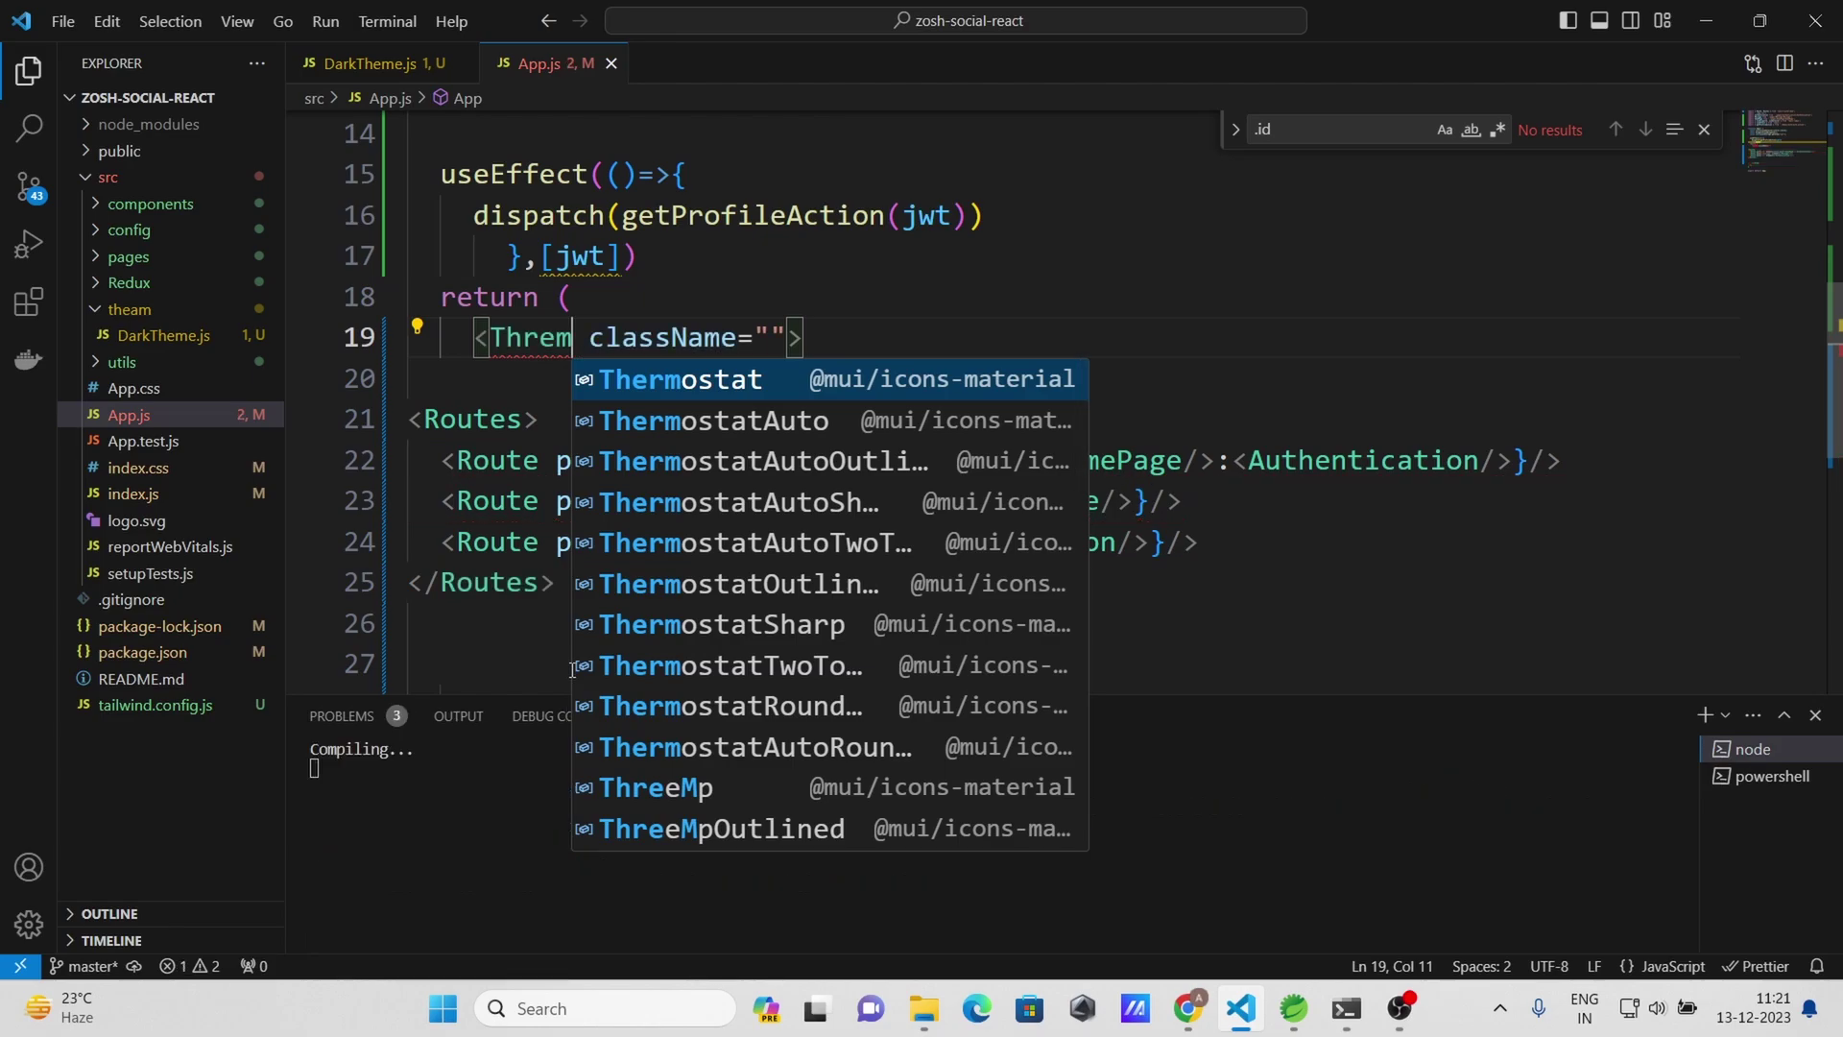
key(BackSpace)
key(BackSpace)
key(BackSpace)
text(emeP)
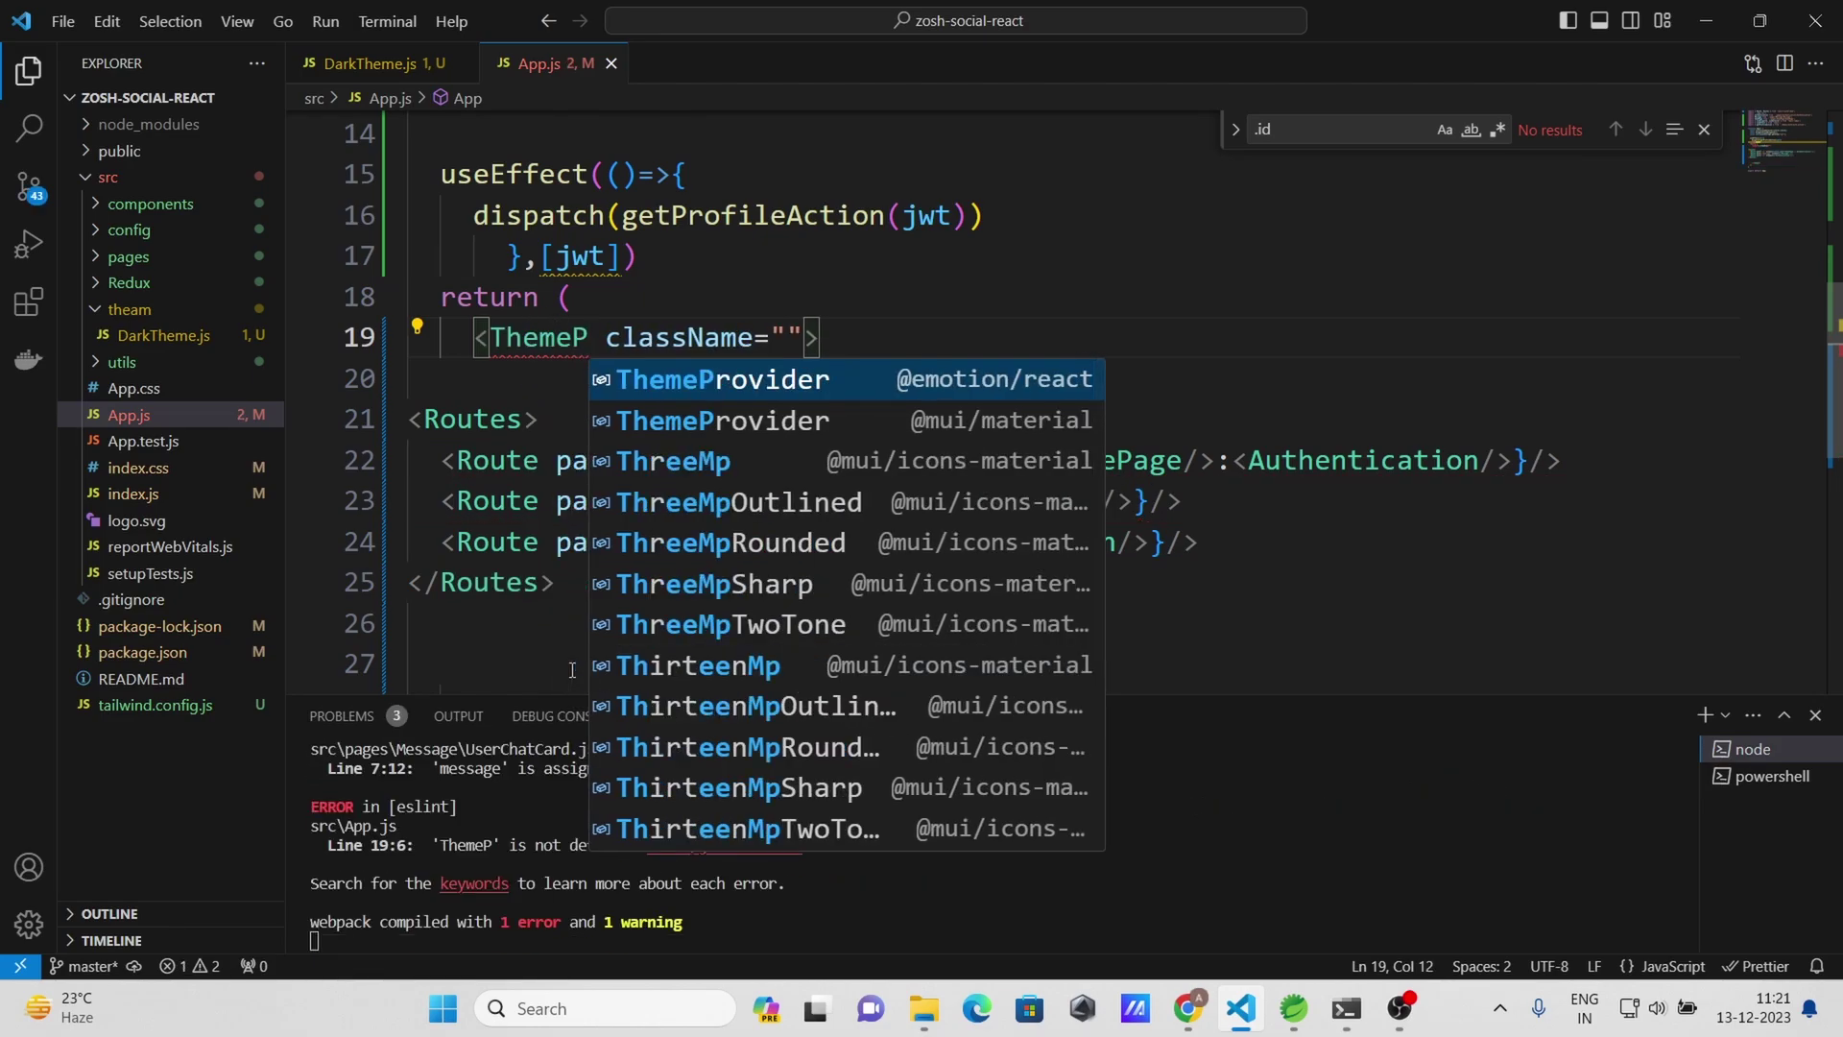
key(Down)
key(Return)
Replace ThemeProvider's className attribute with a theme attribute
key(Right)
key(Right)
key(Right)
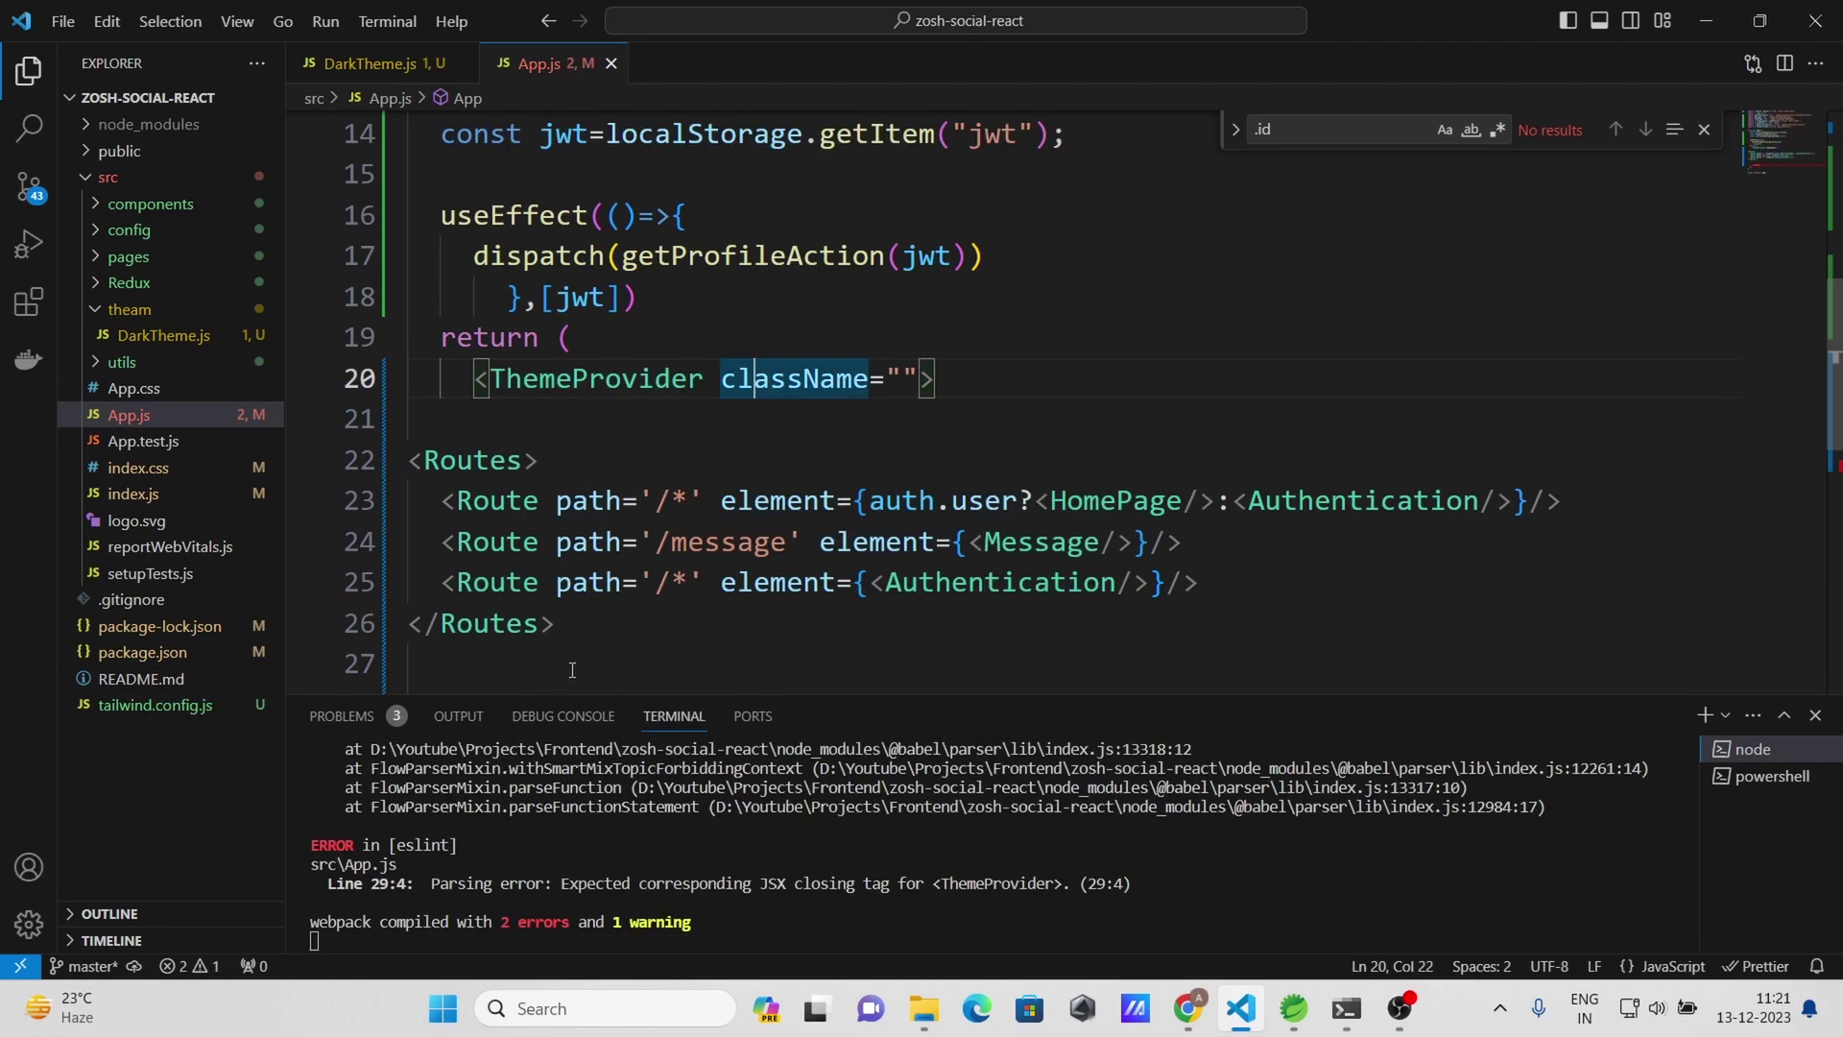
key(Right)
key(Right)
key(Right)
key(BackSpace)
key(BackSpace)
key(BackSpace)
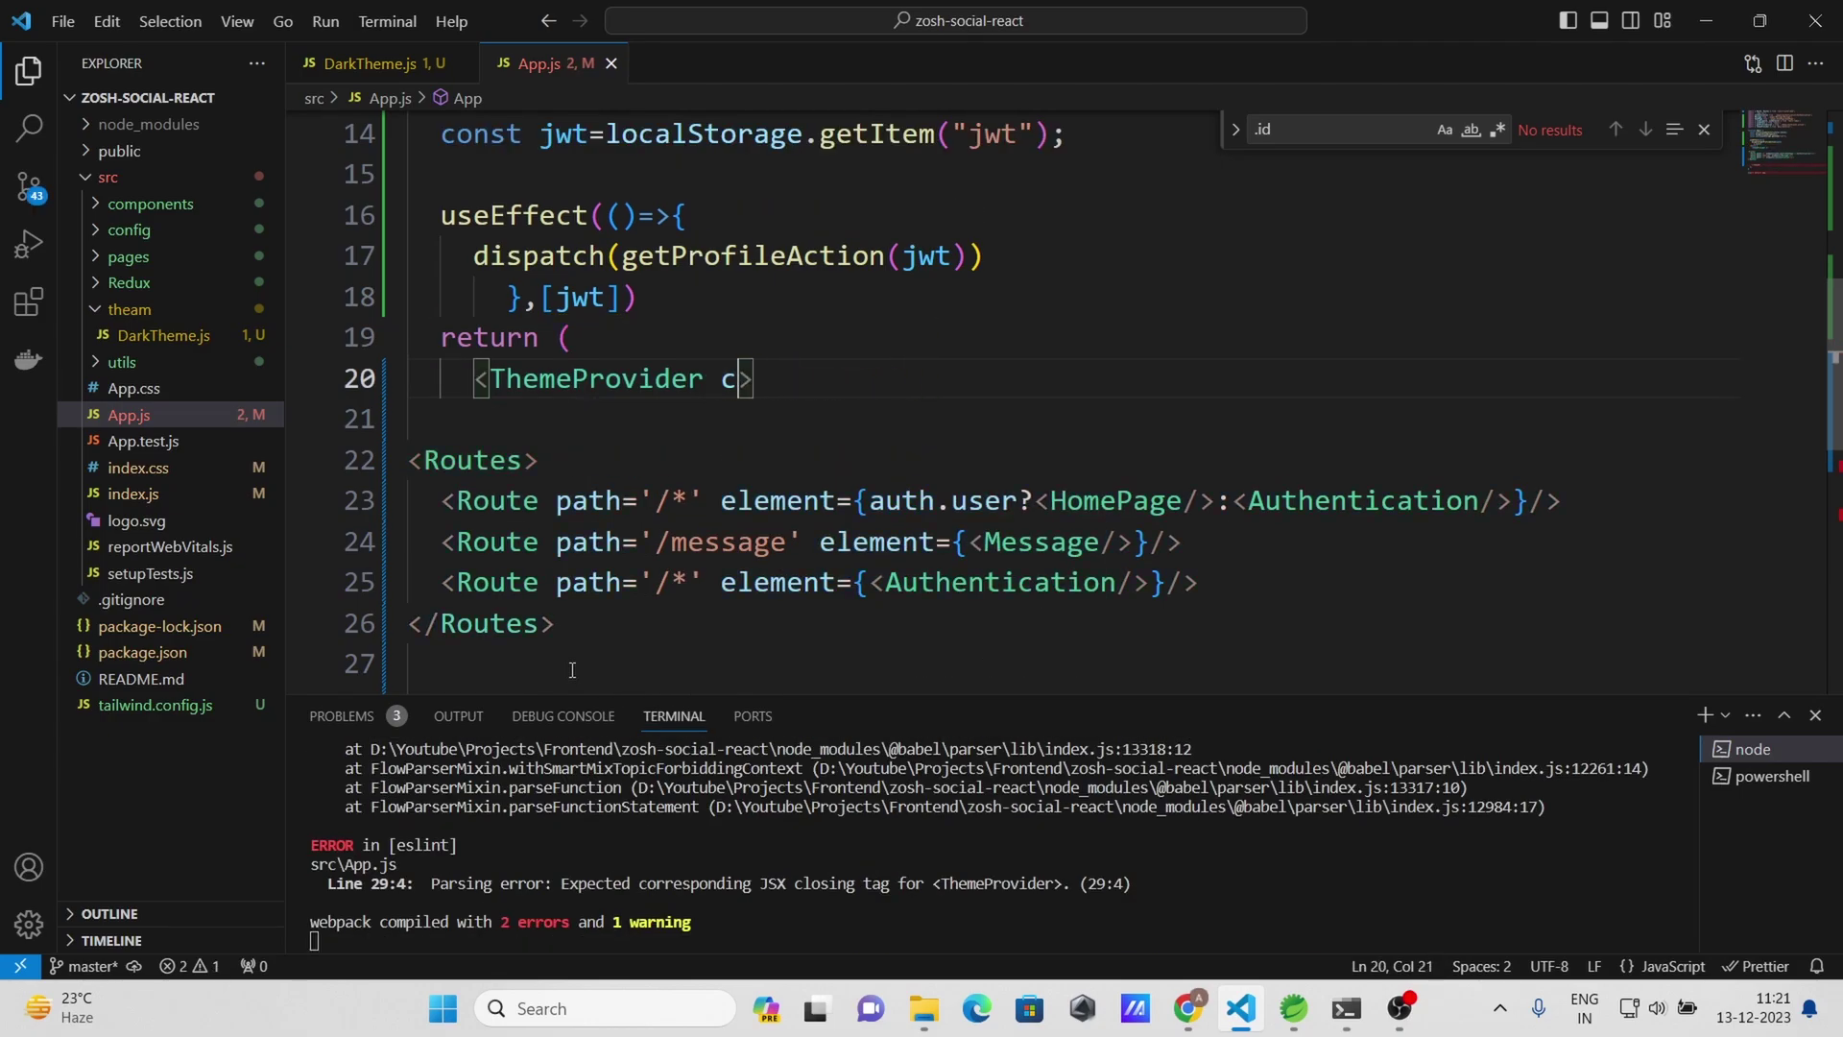
key(BackSpace)
text(them)
key(BackSpace)
key(BackSpace)
key(BackSpace)
text(e)
key(BackSpace)
text(h)
key(Return)
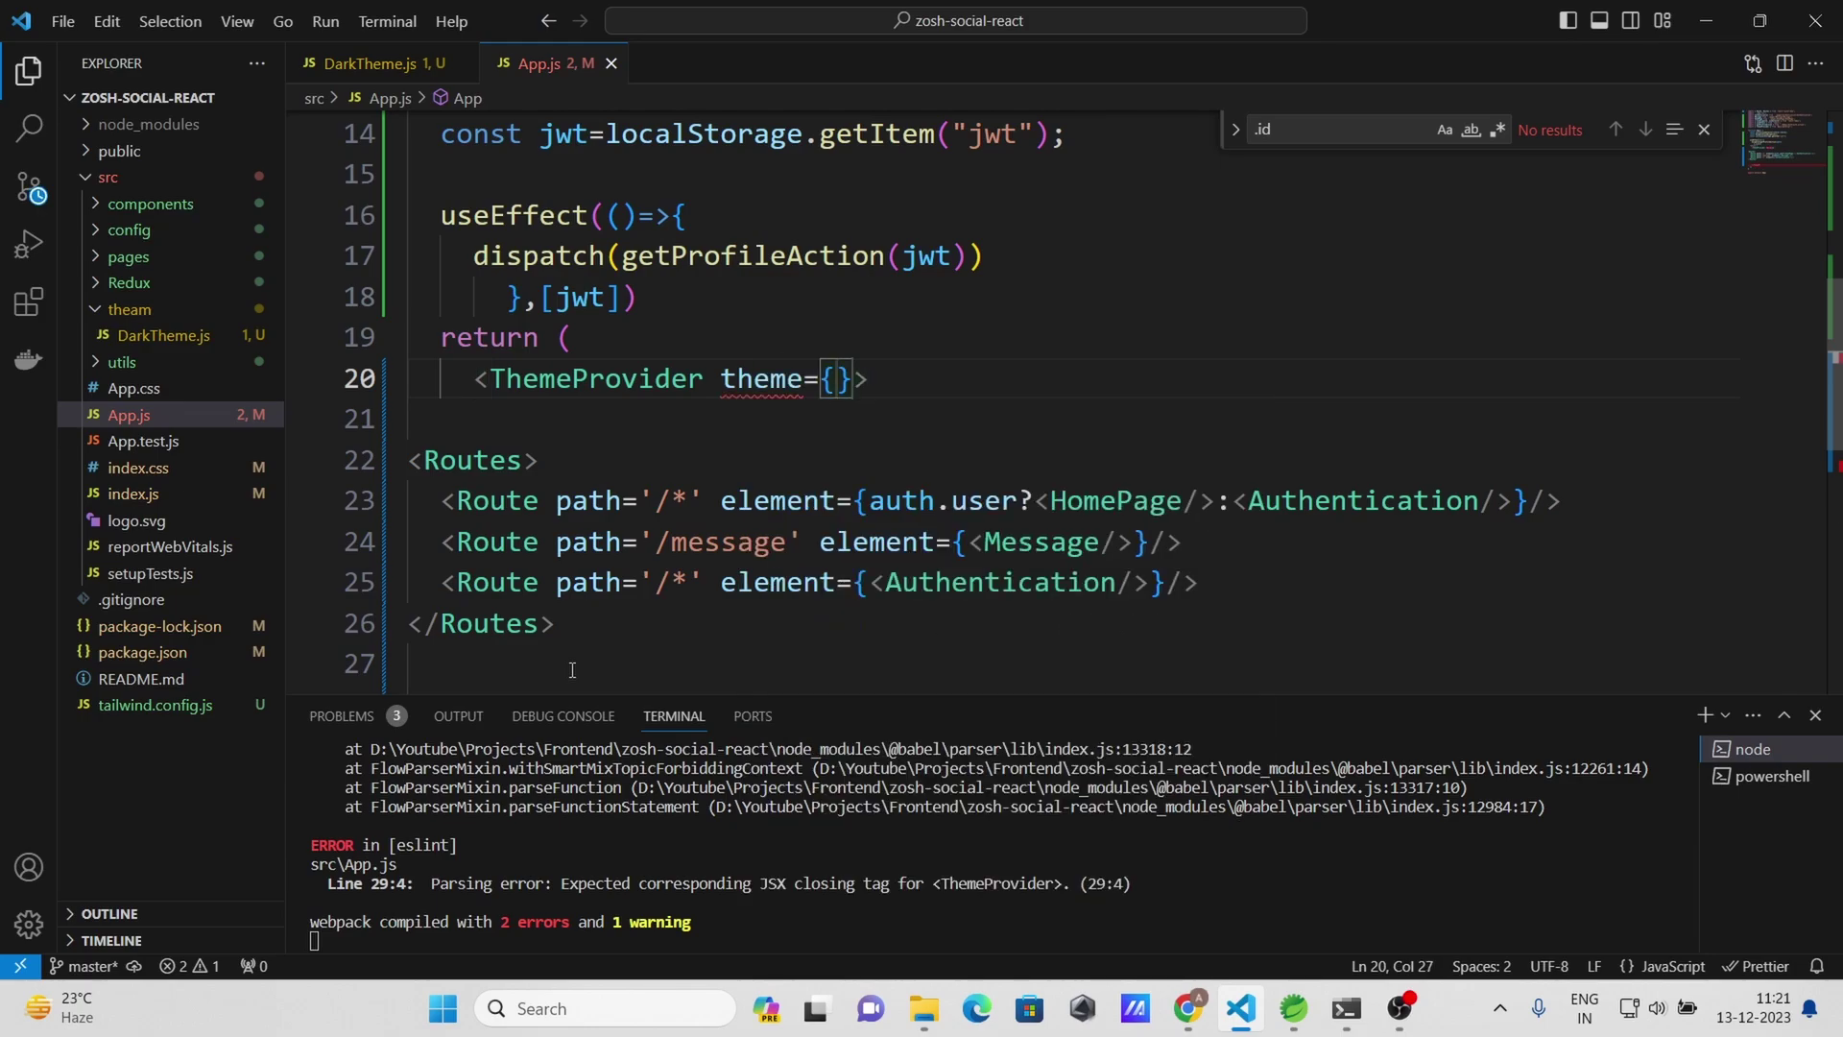
text(d)
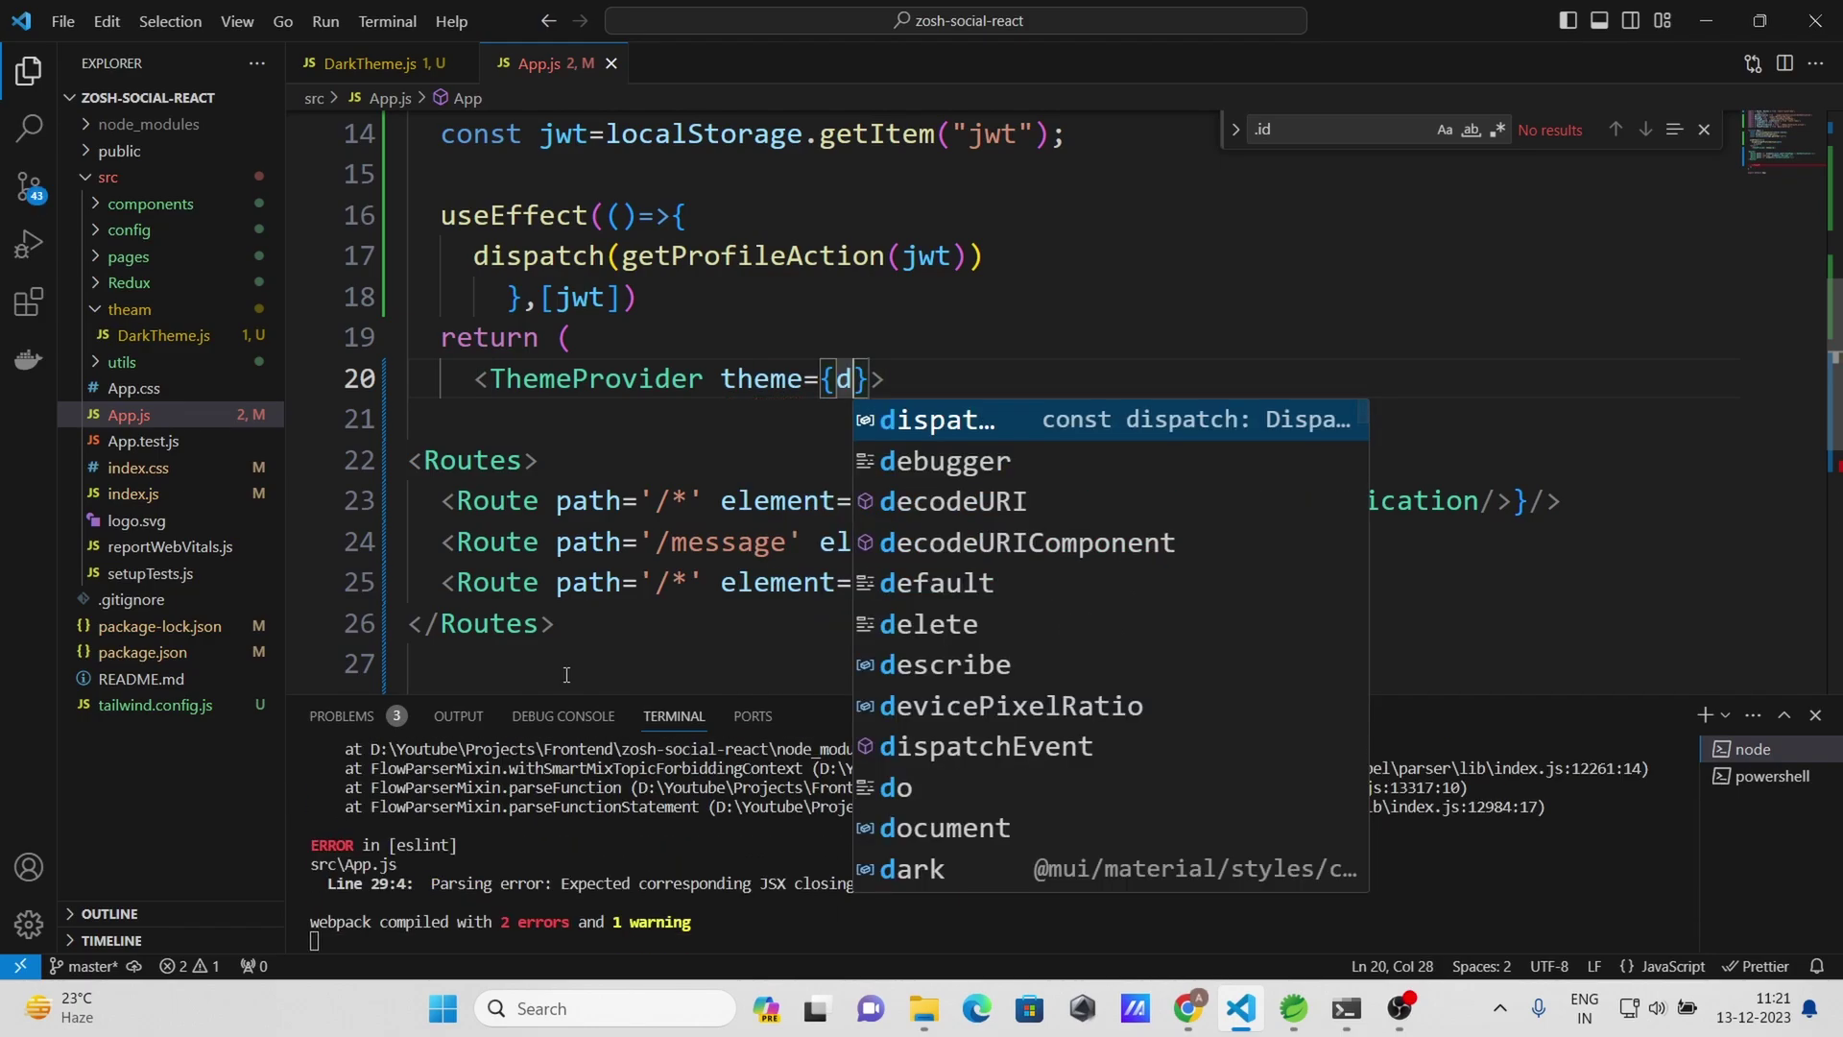
Export darTheme from DarkTheme.js and pass it as ThemeProvider's theme in App.js, importing it
click(371, 64)
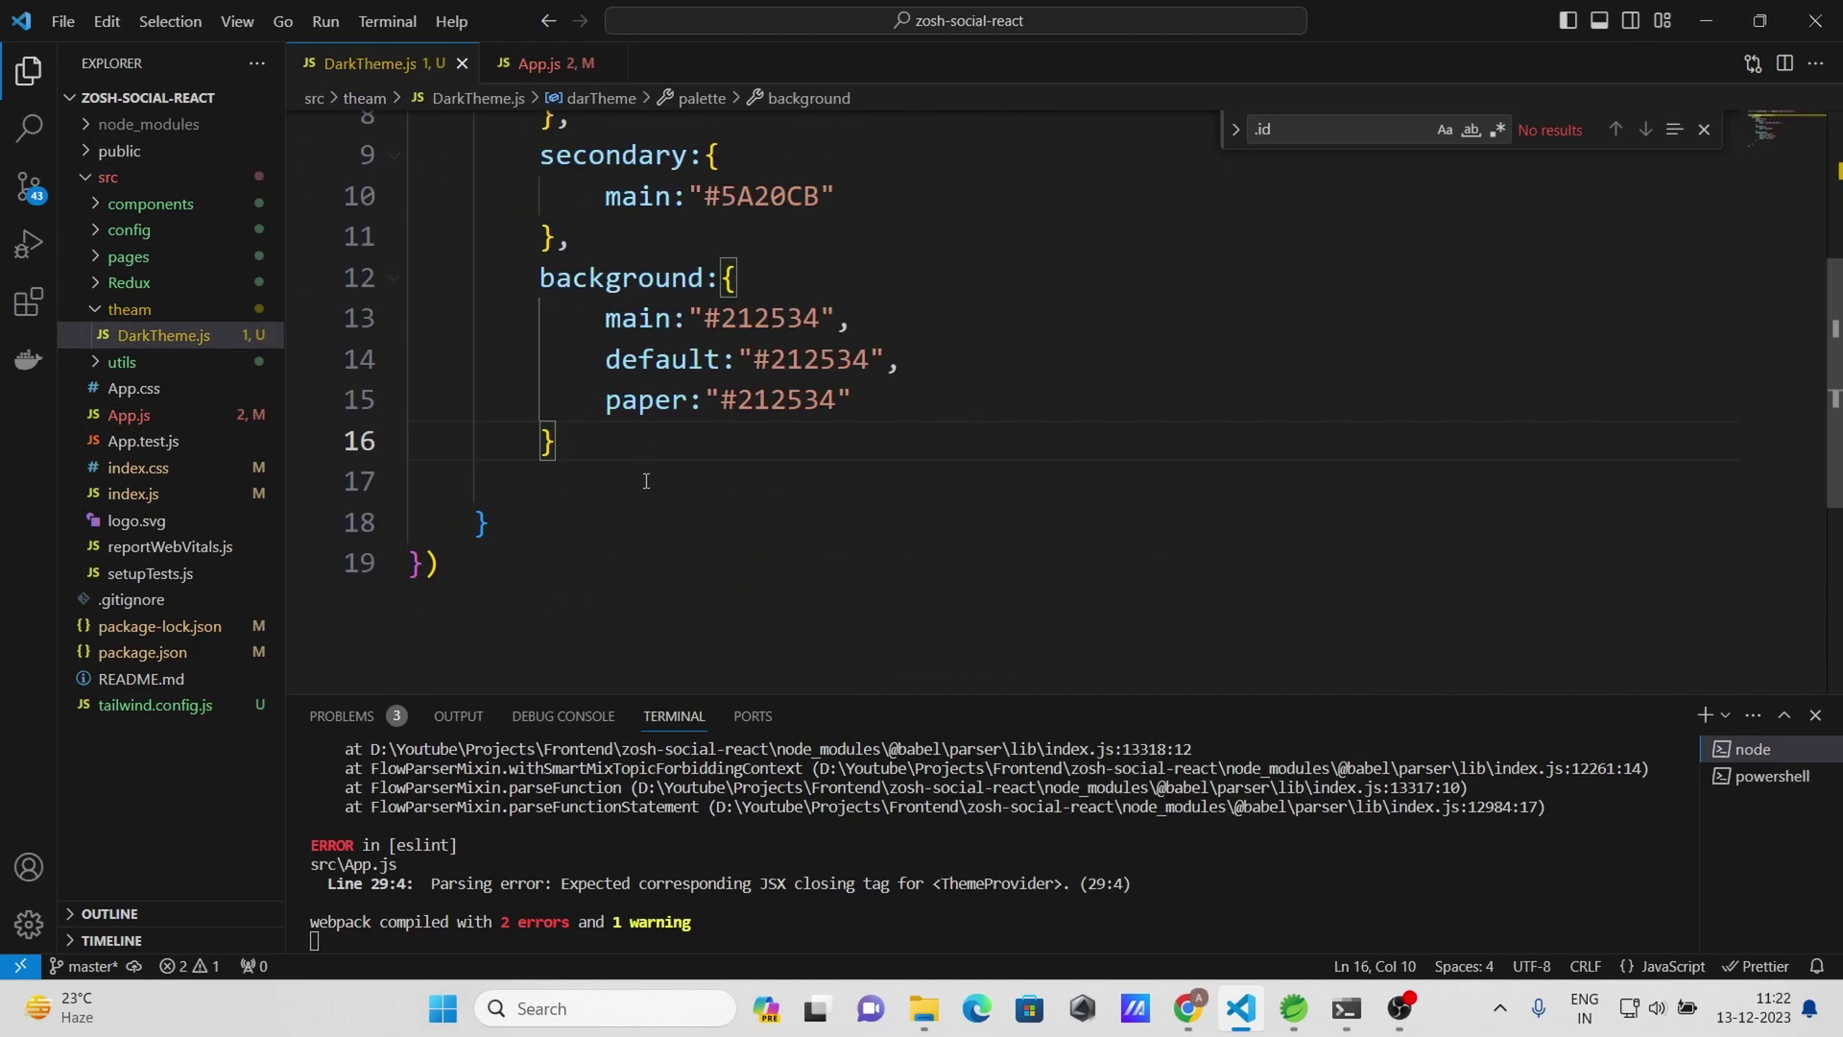
scroll(645, 480, up, 2)
click(416, 132)
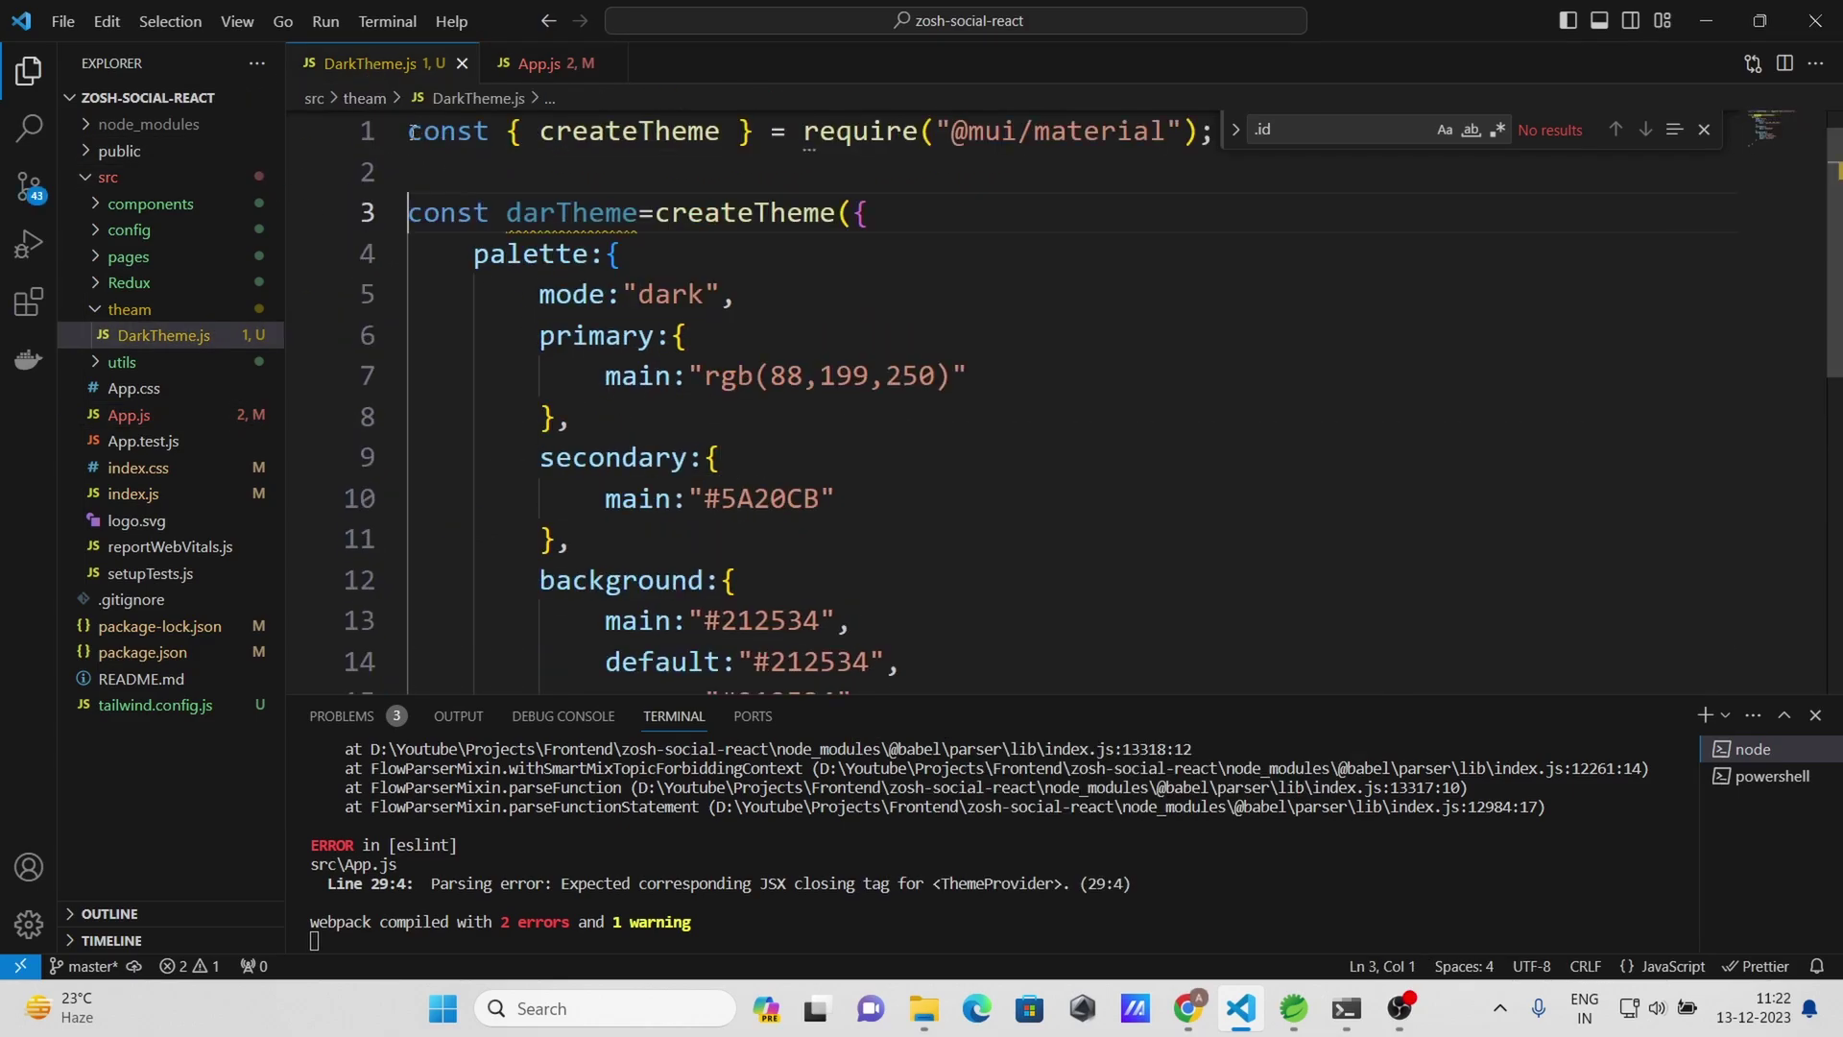
text(export)
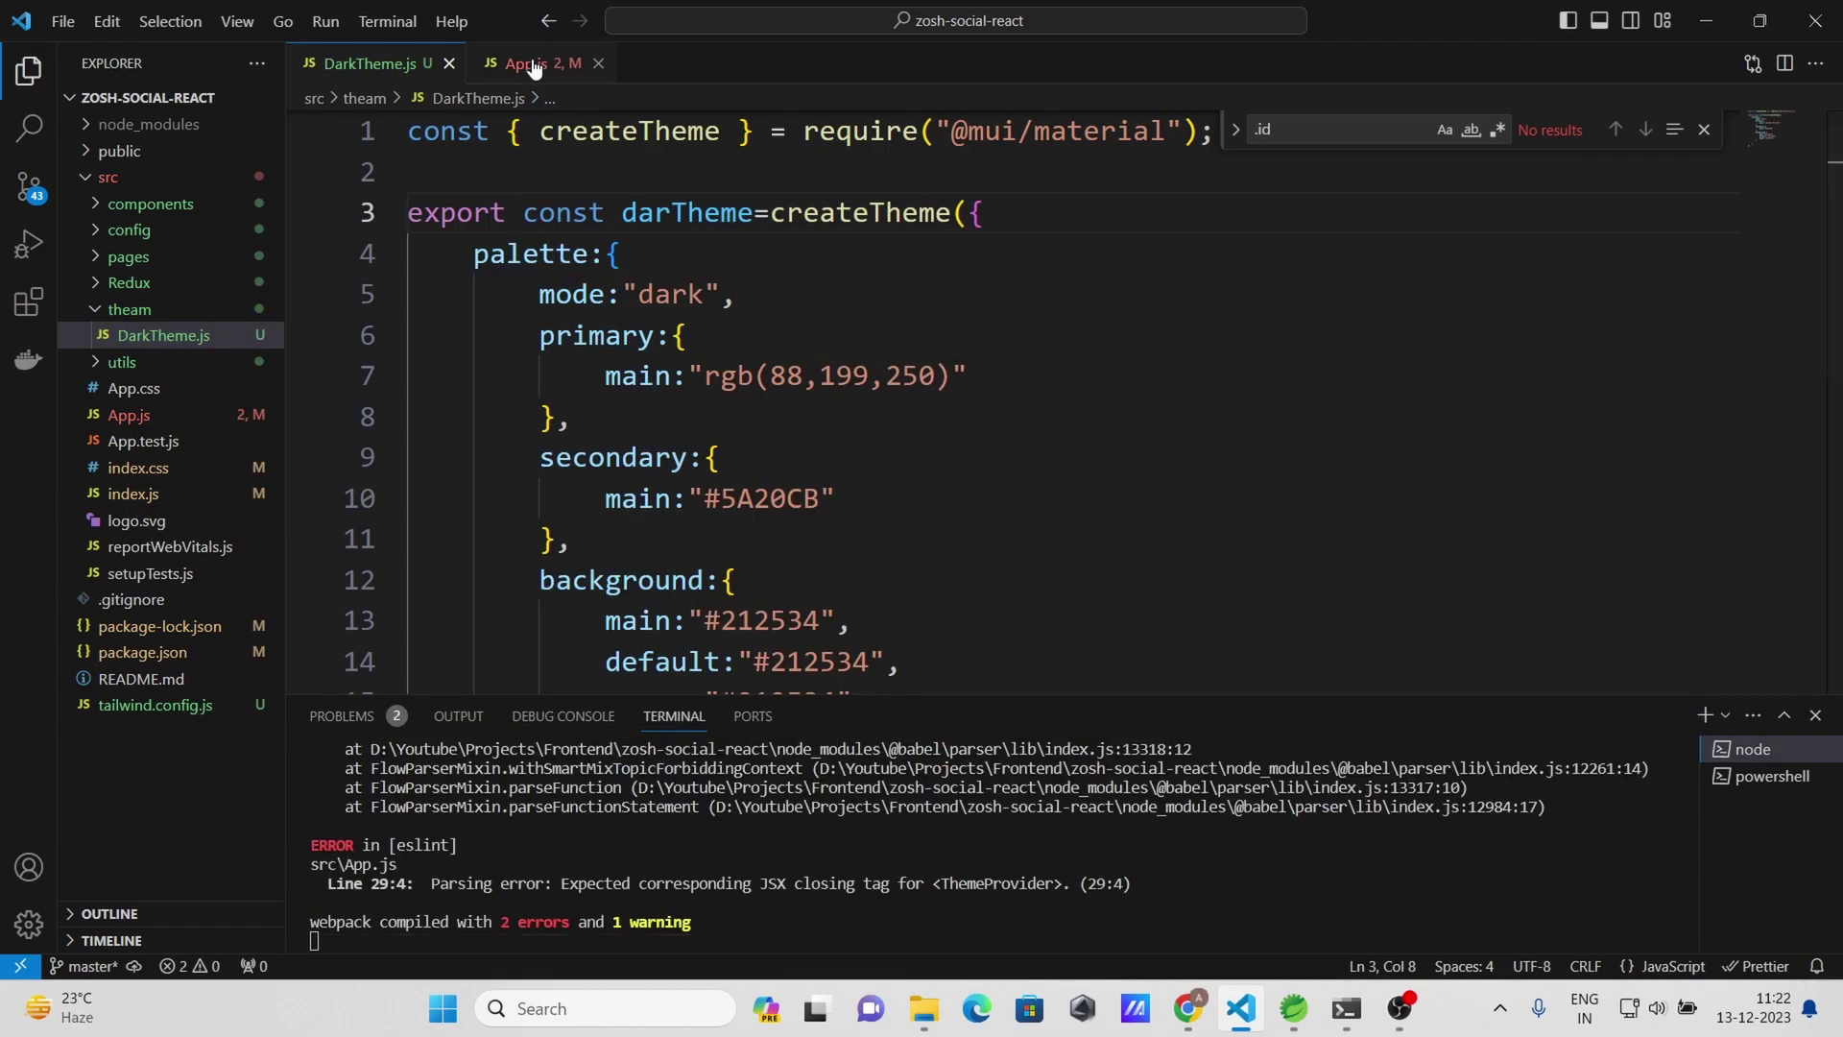
click(523, 64)
text(<ThemeProvider theme={d}>)
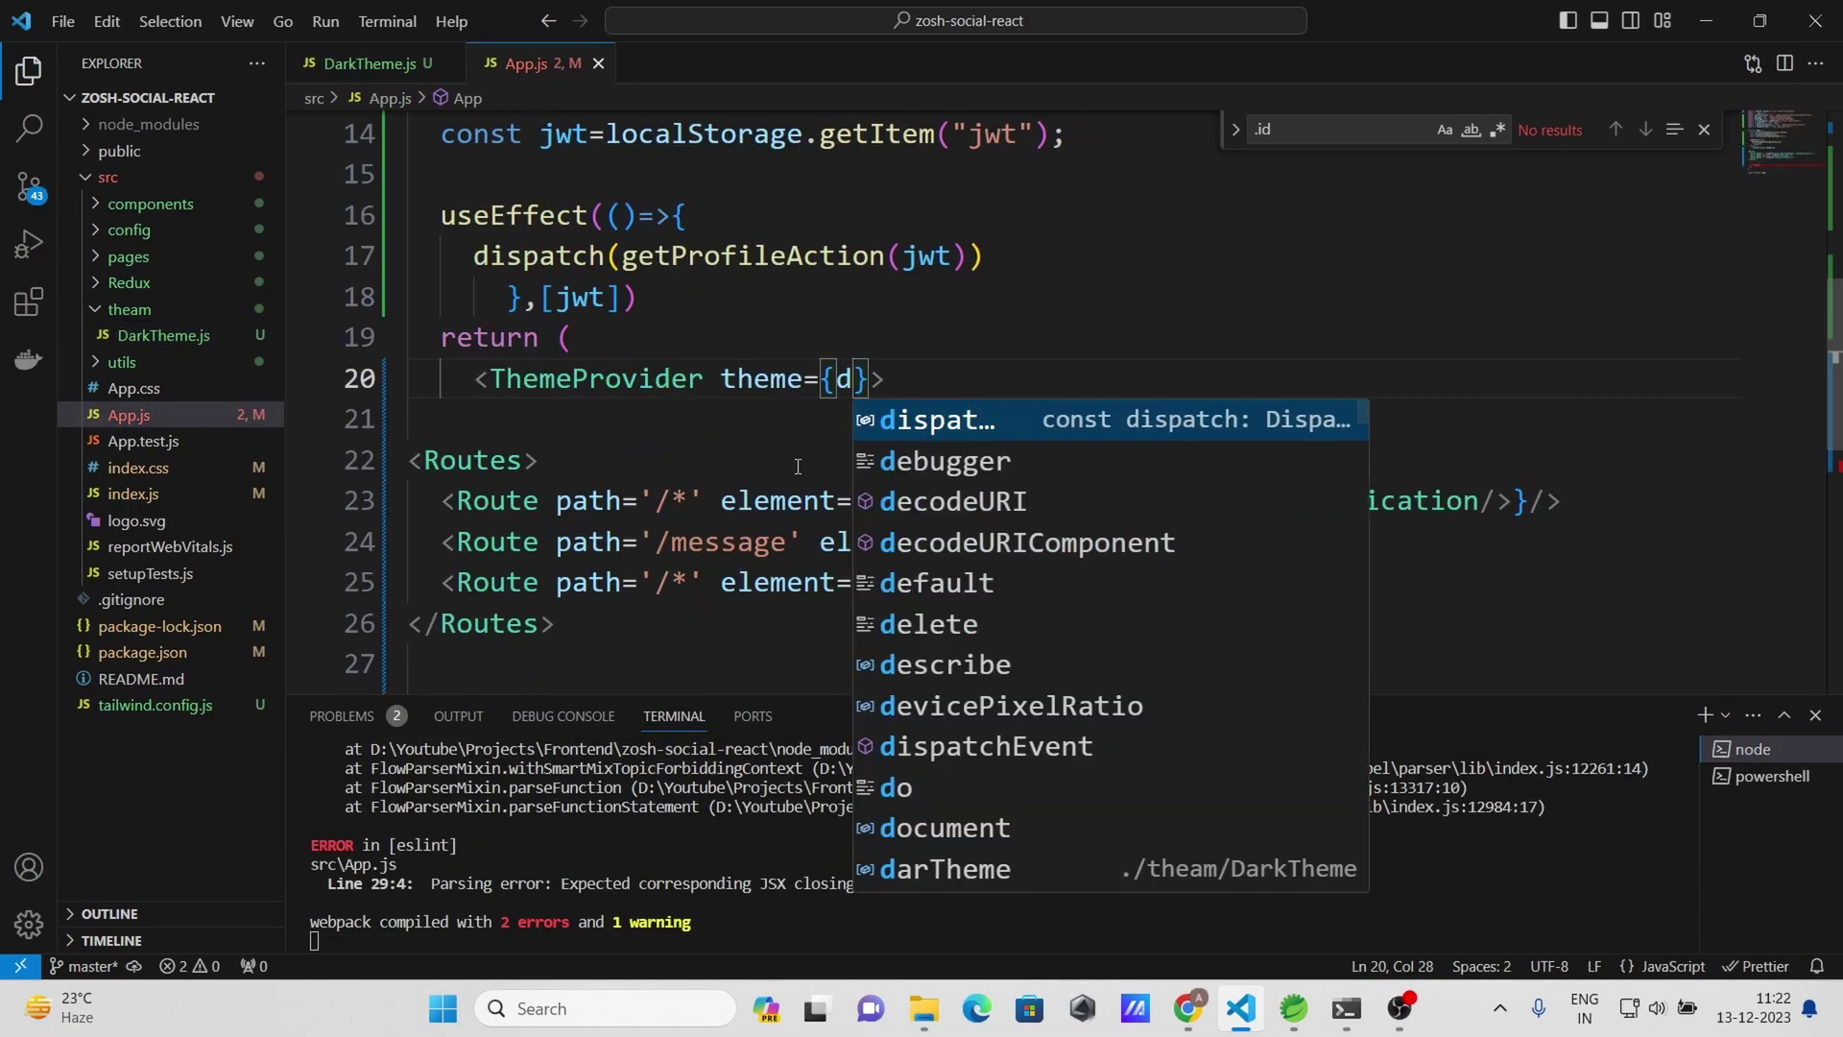
text(akr)
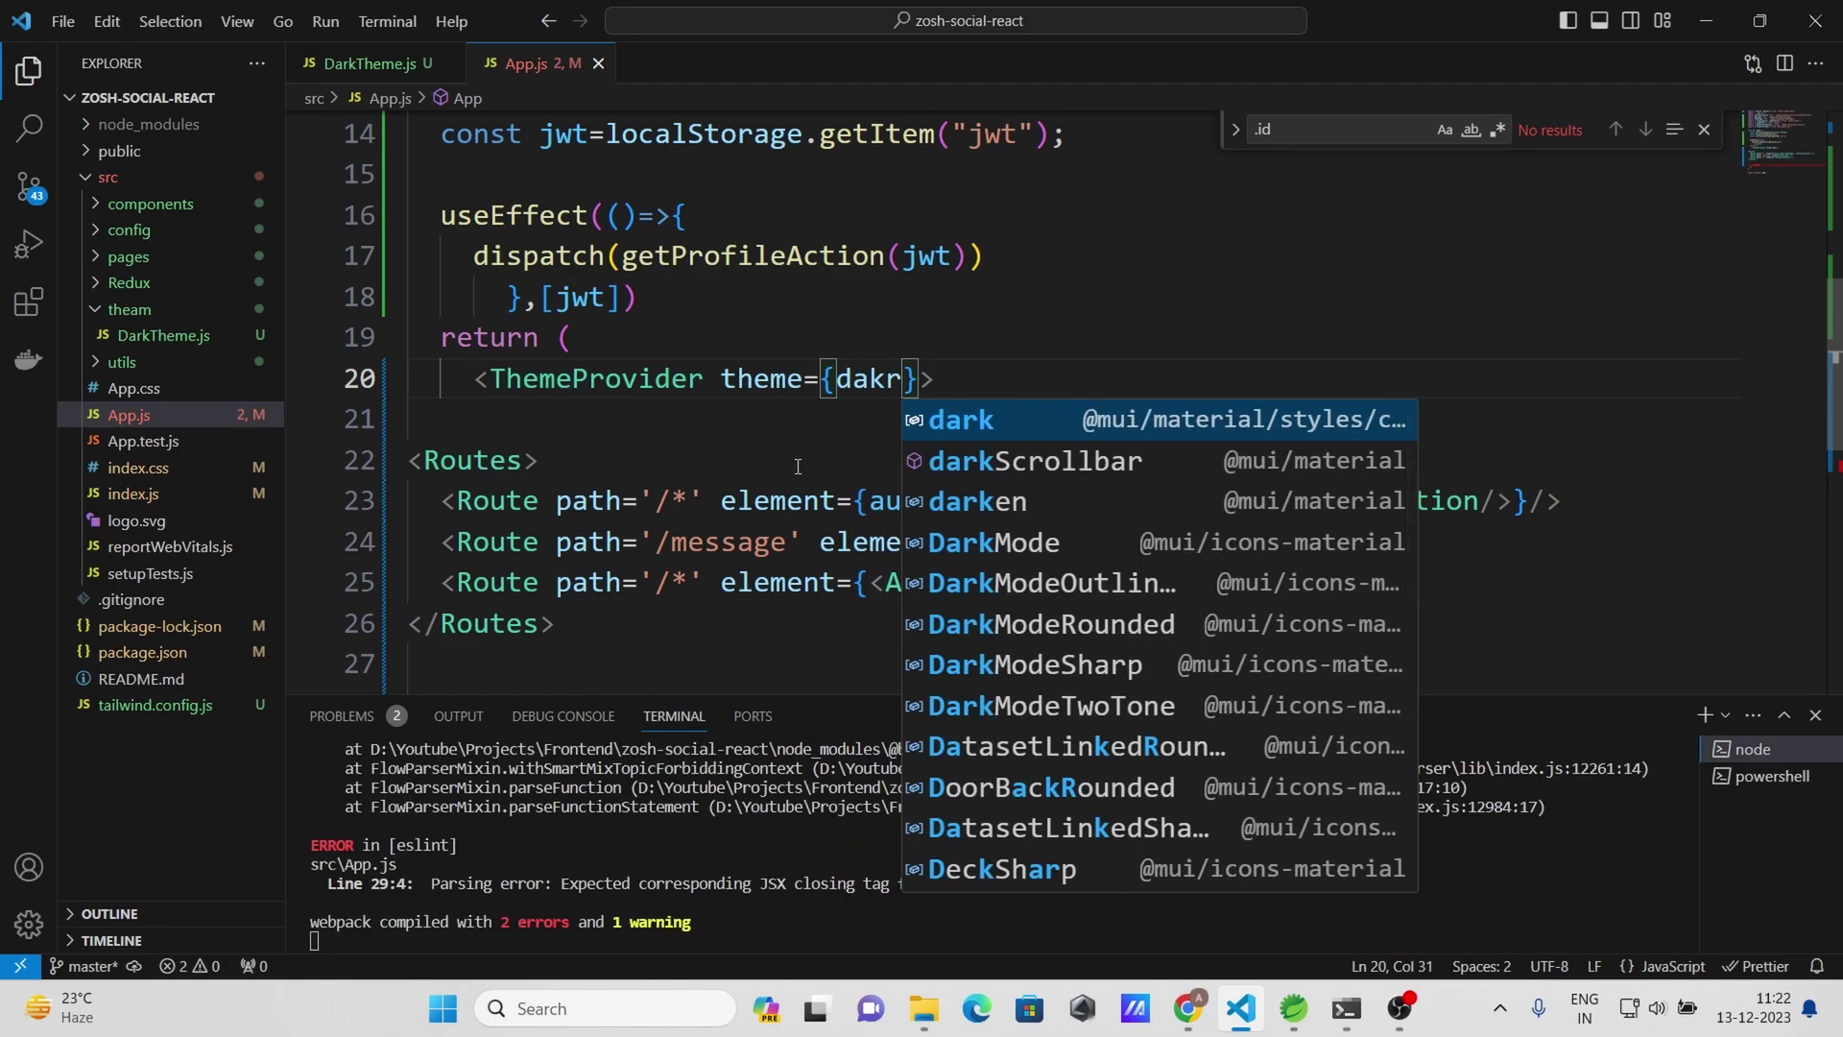
text(th)
key(BackSpace)
key(BackSpace)
key(BackSpace)
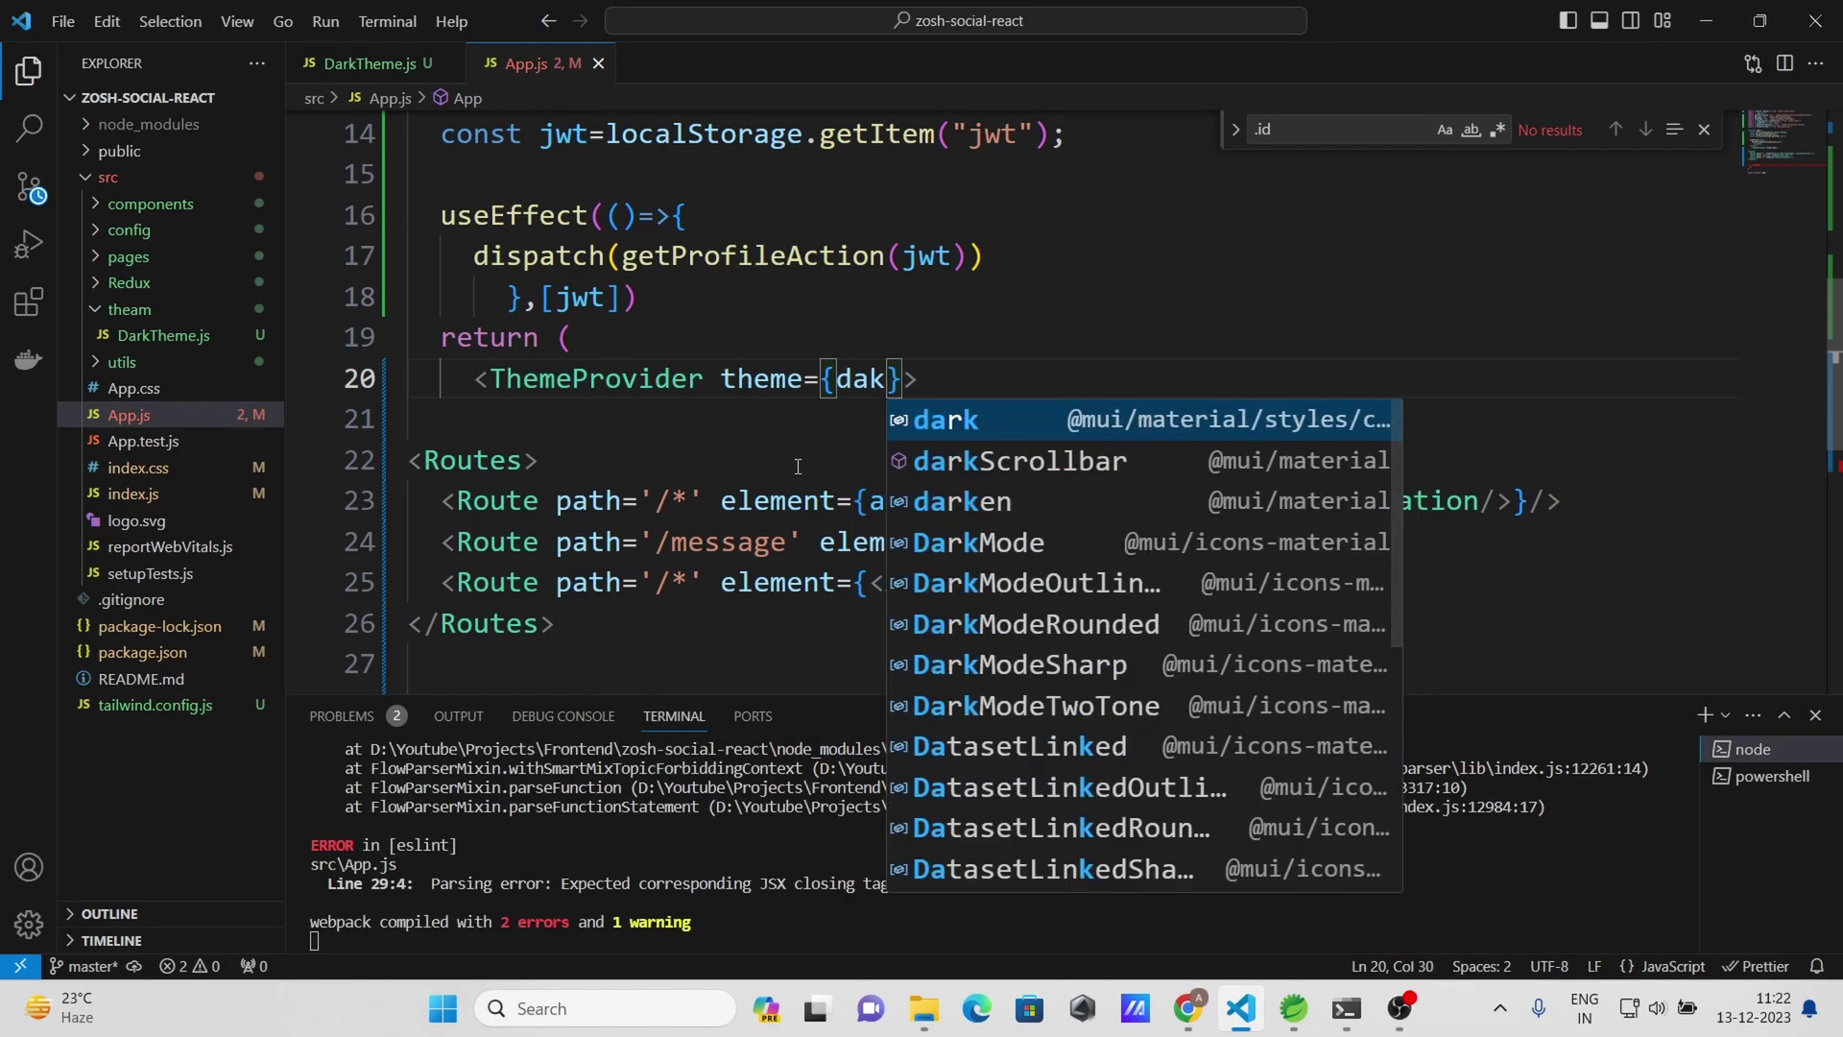
key(BackSpace)
text(rTheme)
key(Return)
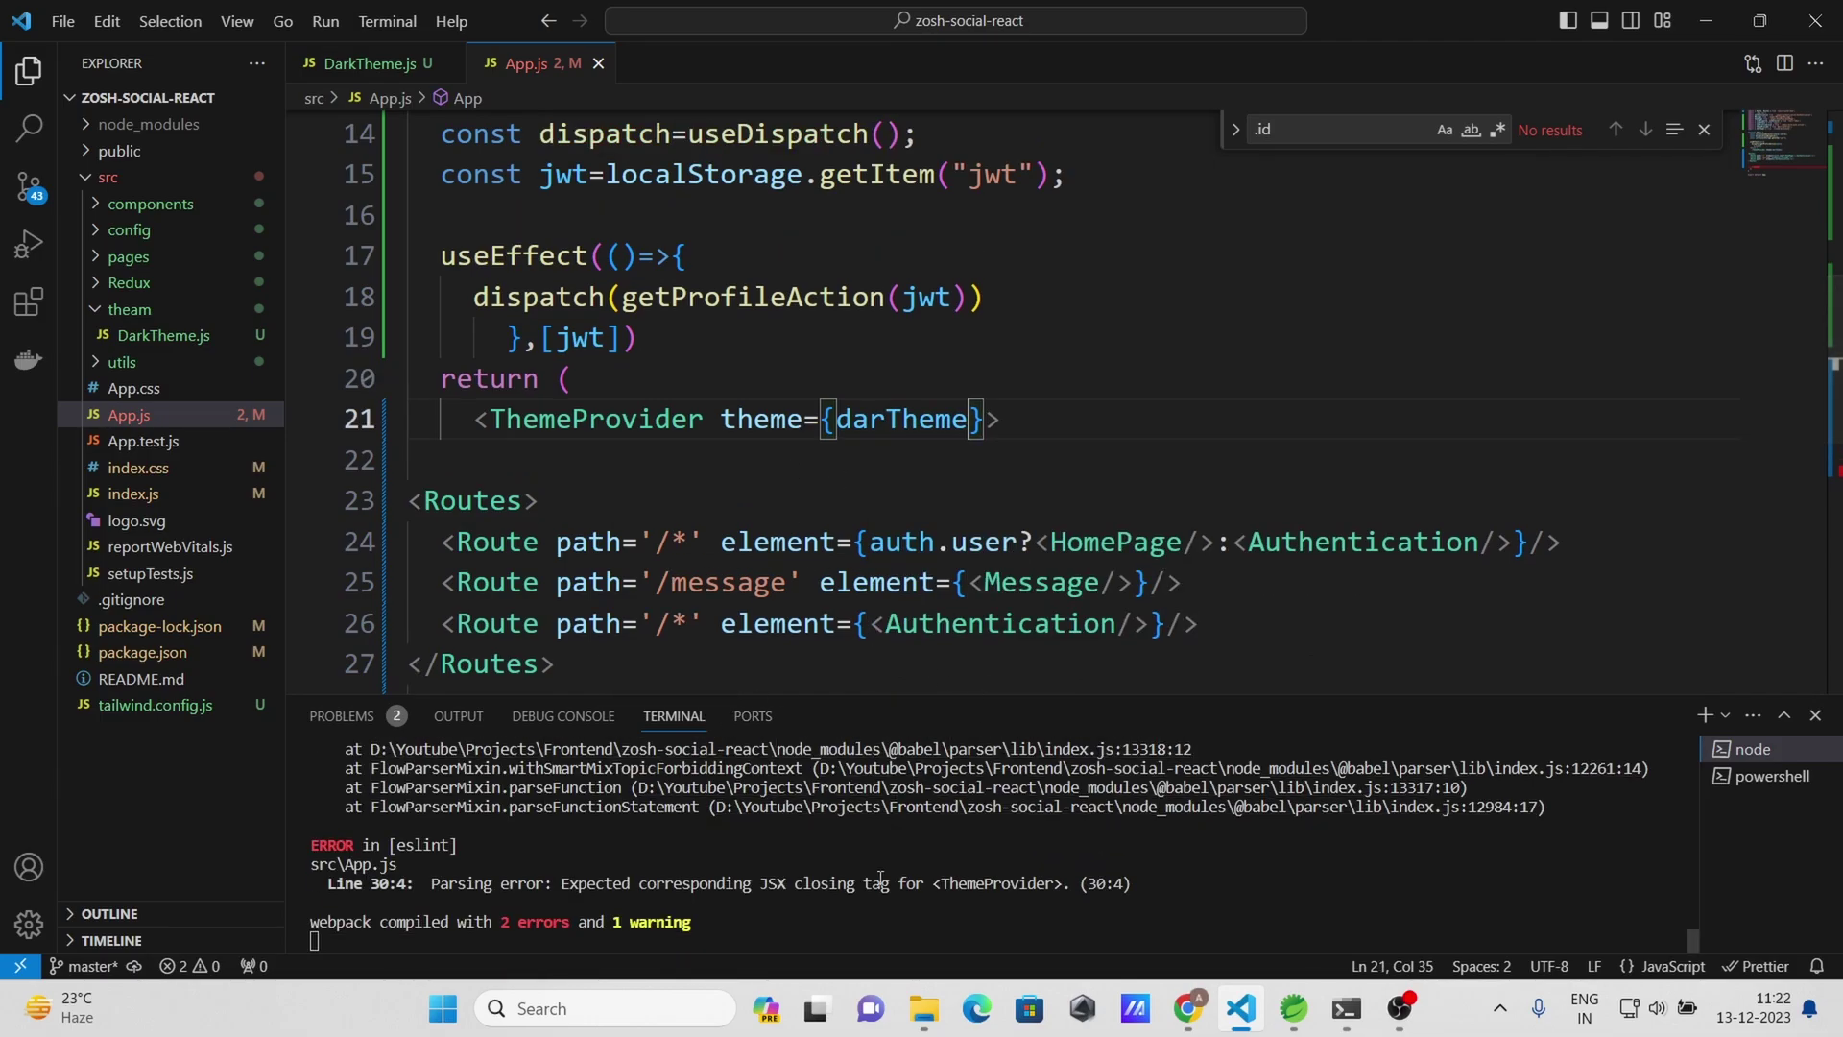
scroll(915, 900, up, 2)
scroll(916, 902, down, 1)
scroll(916, 903, down, 1)
scroll(916, 903, down, 1)
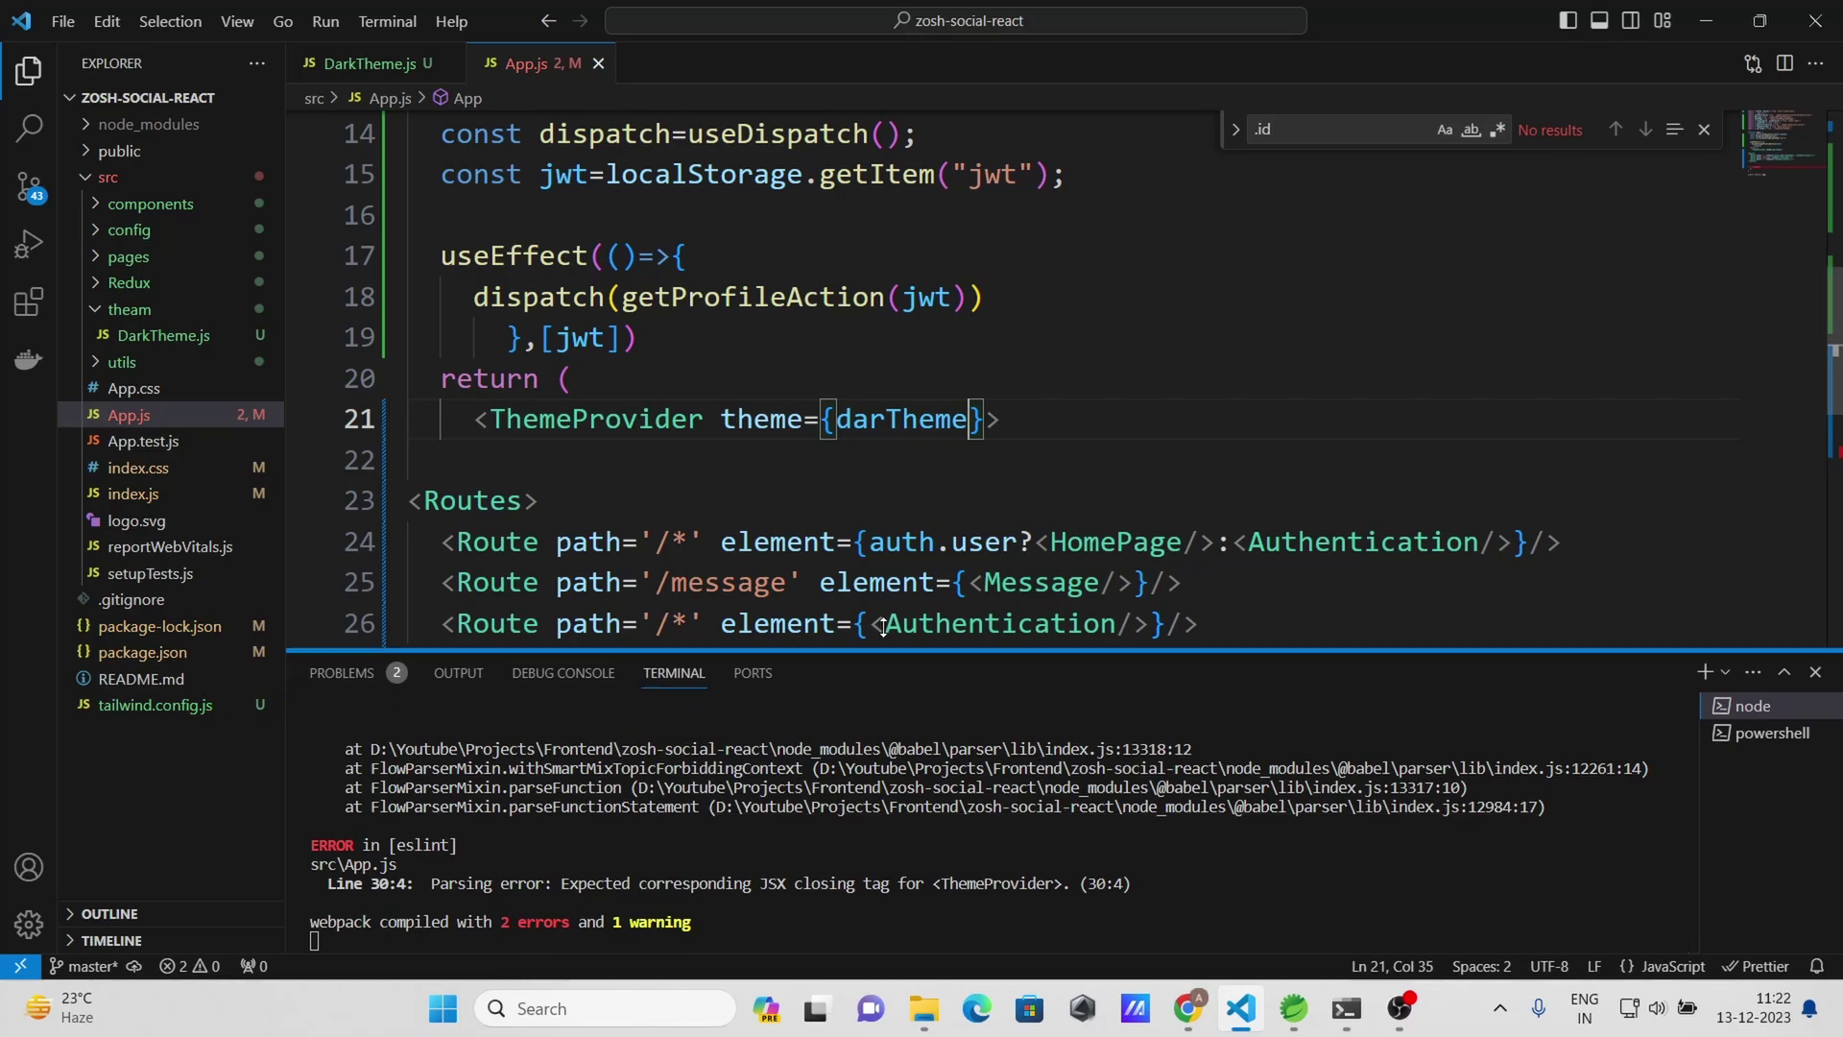
Enlarge the terminal and change line 30's closing tag to </ThemeProvider>
drag(847, 694, 848, 608)
scroll(799, 399, down, 2)
text(</ThemeP>)
click(597, 488)
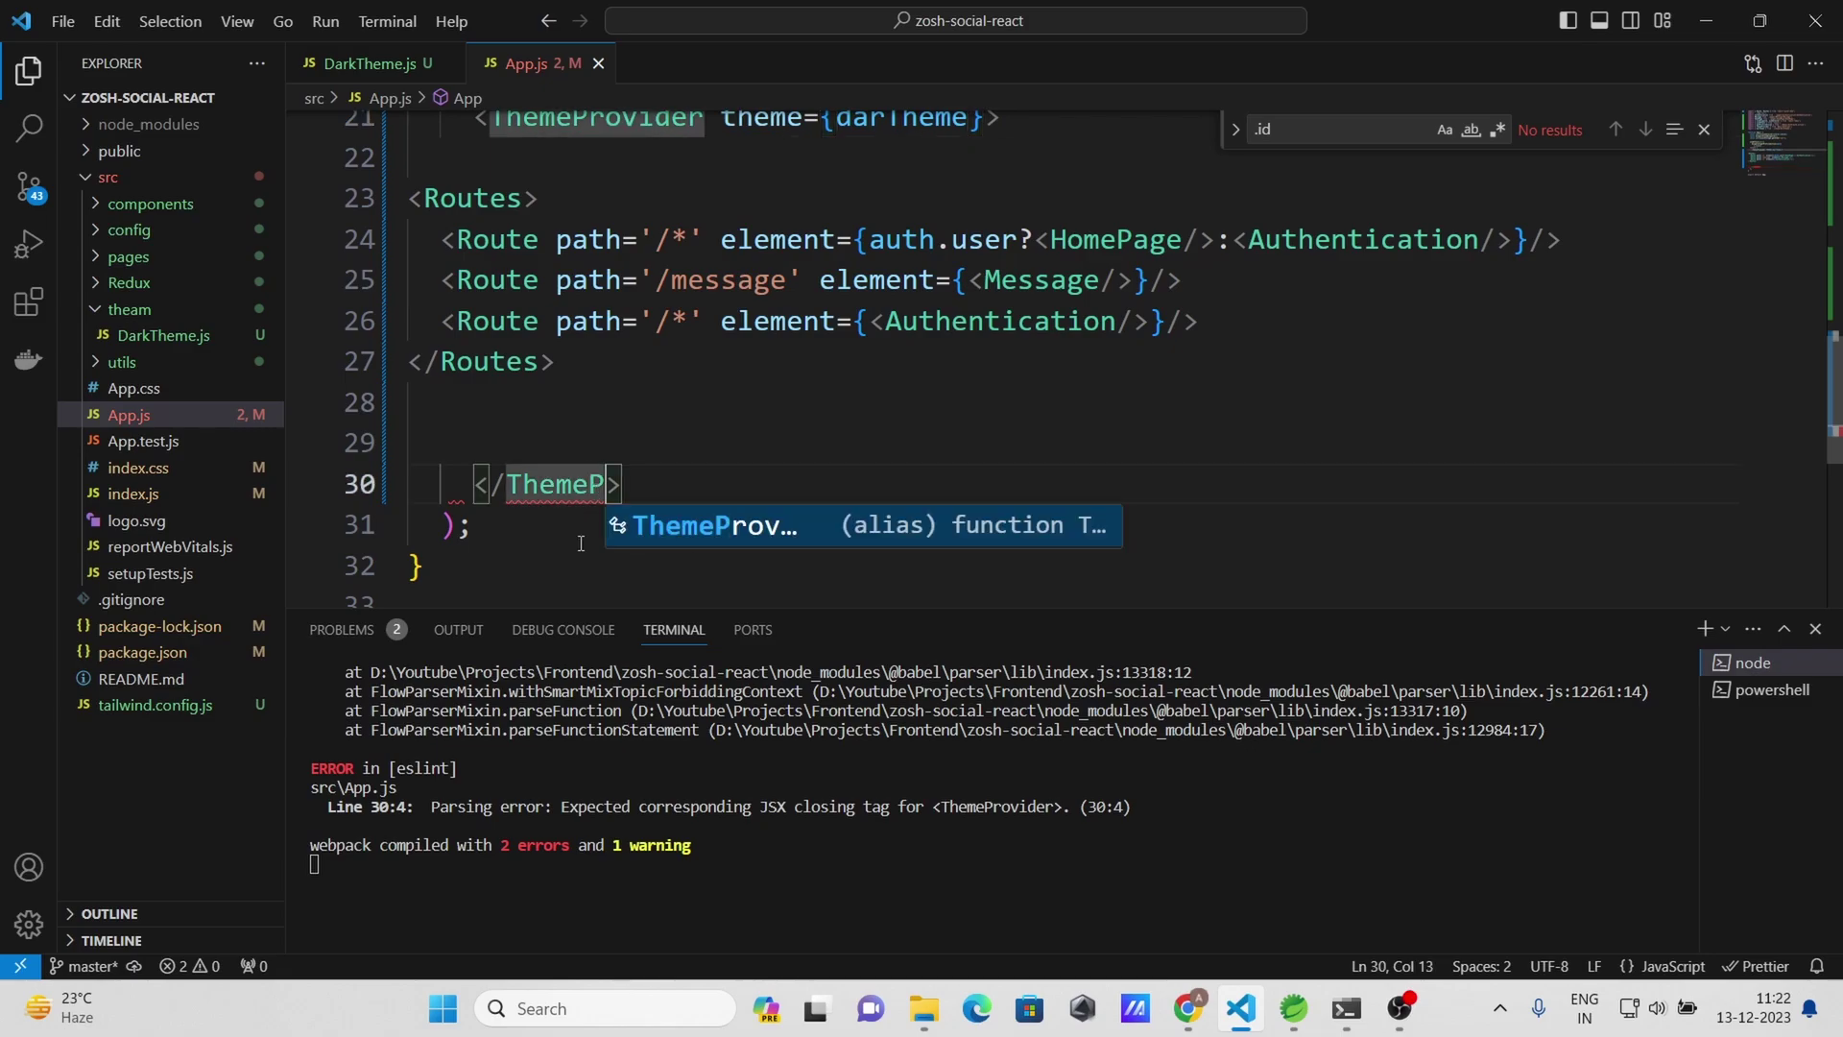
key(ctrl+space)
key(Return)
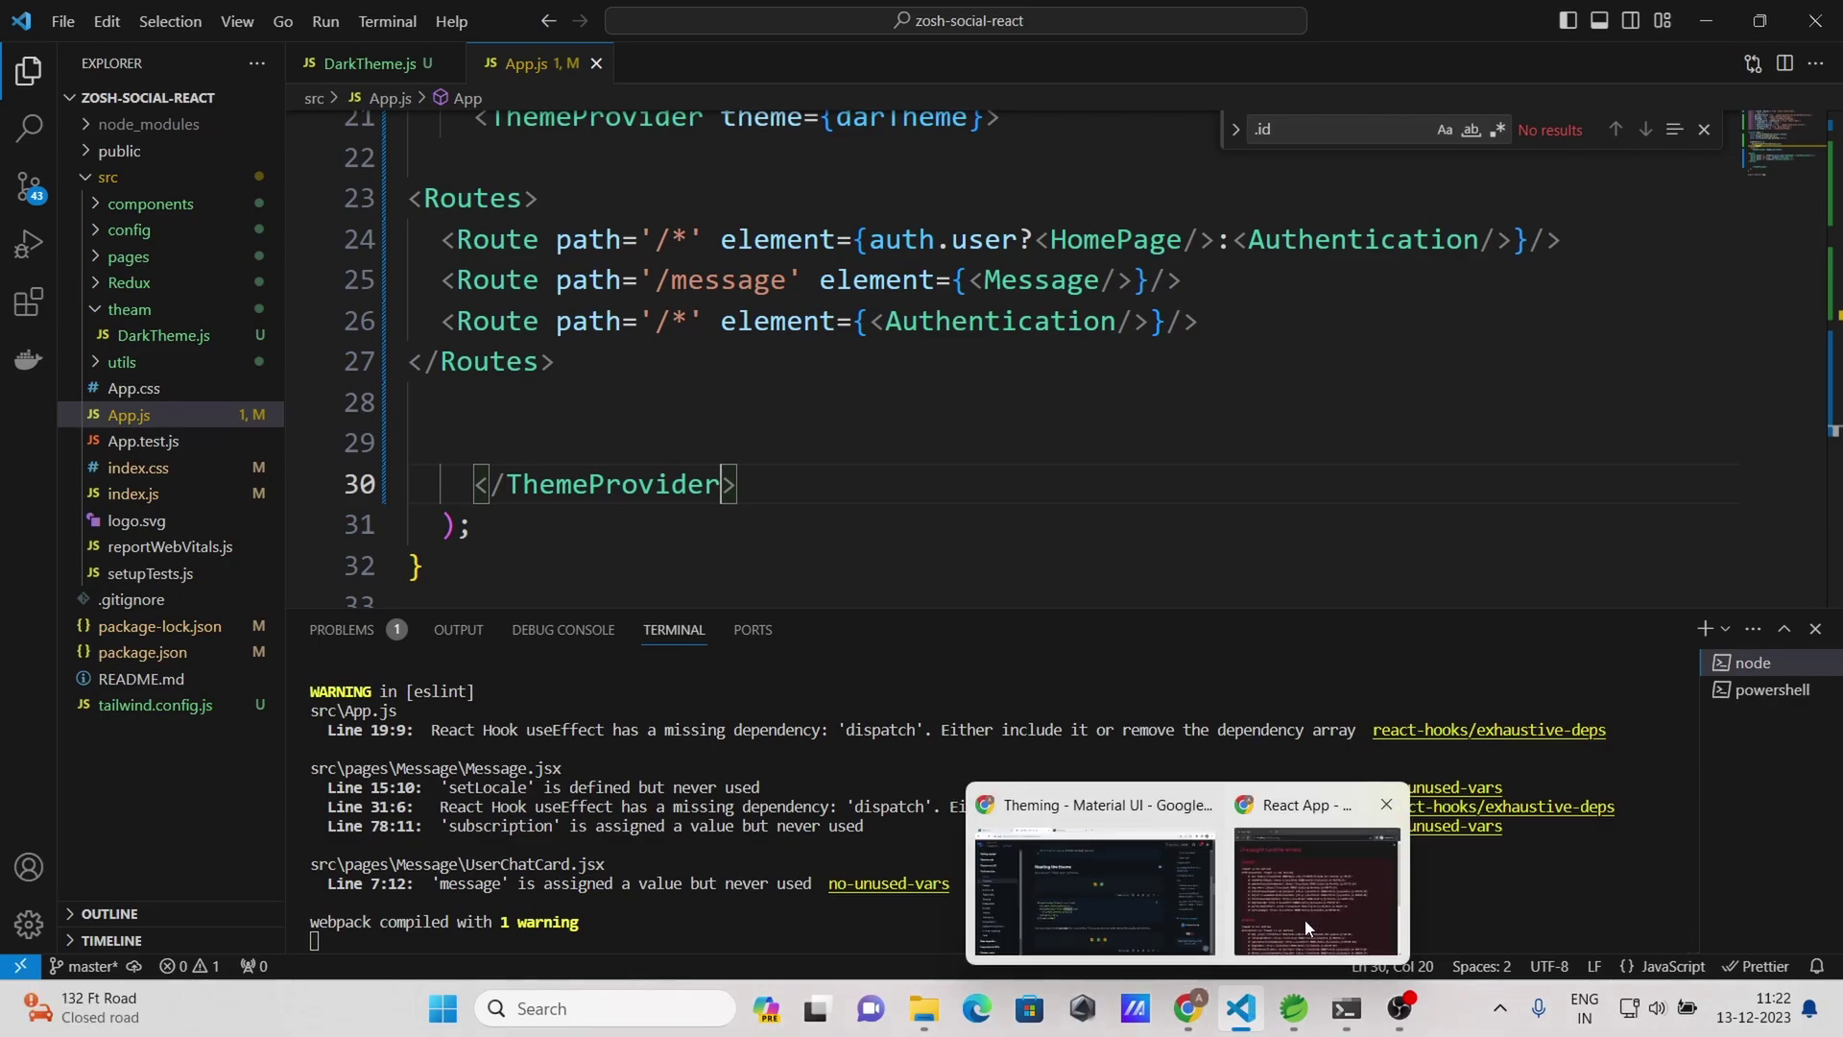
Bring Chrome forward and reload the localhost:3000 app tab to clear its runtime errors
click(1305, 920)
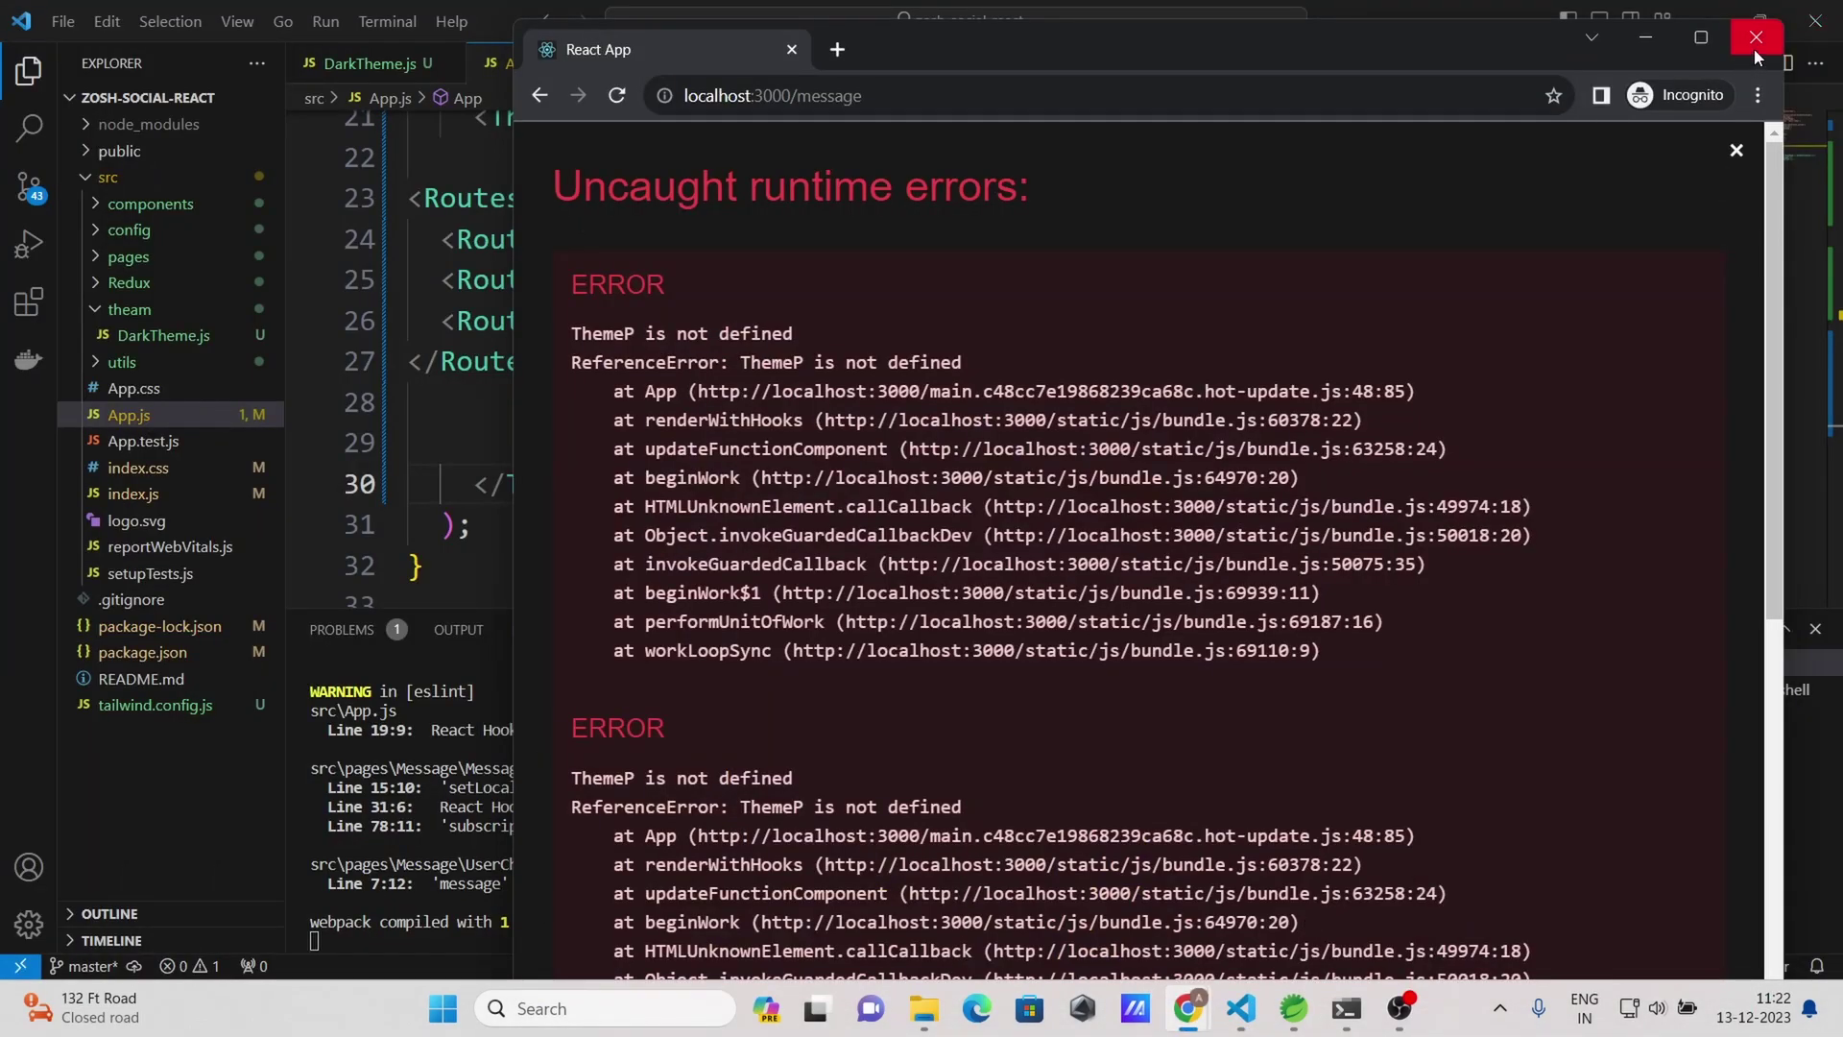
click(1138, 779)
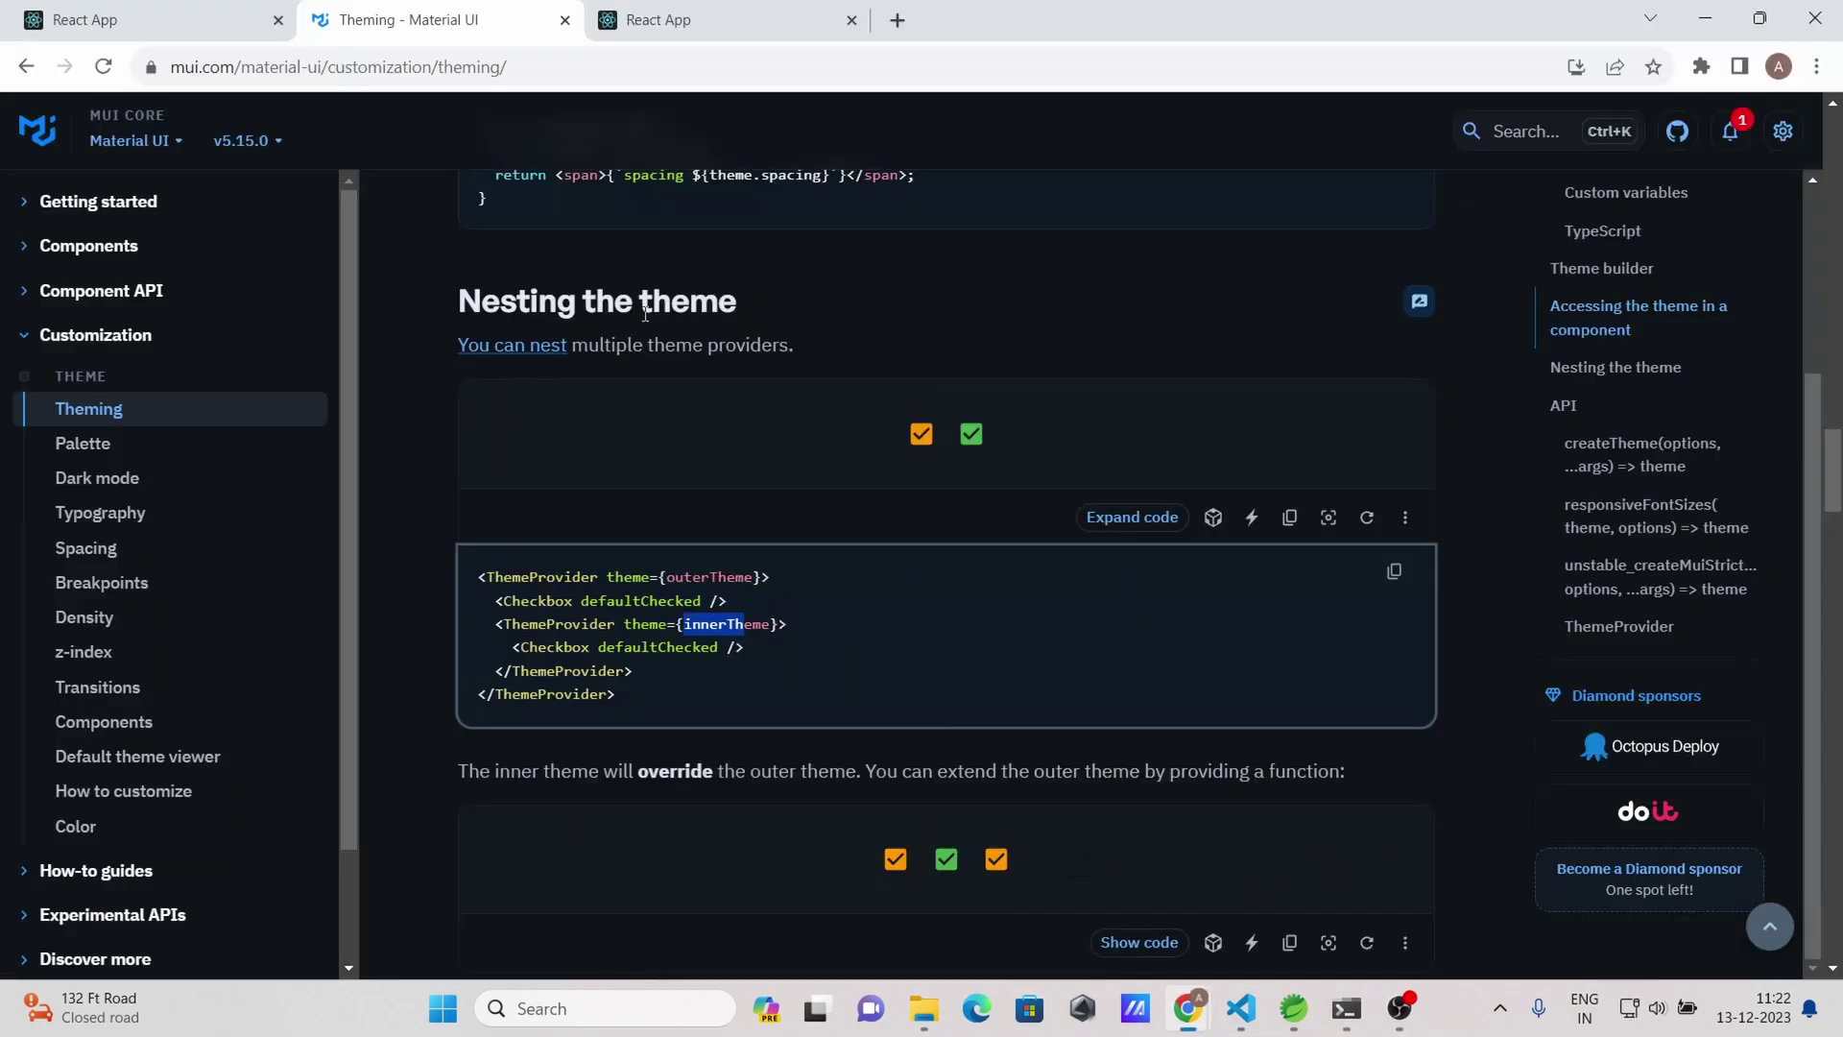
click(663, 15)
click(67, 10)
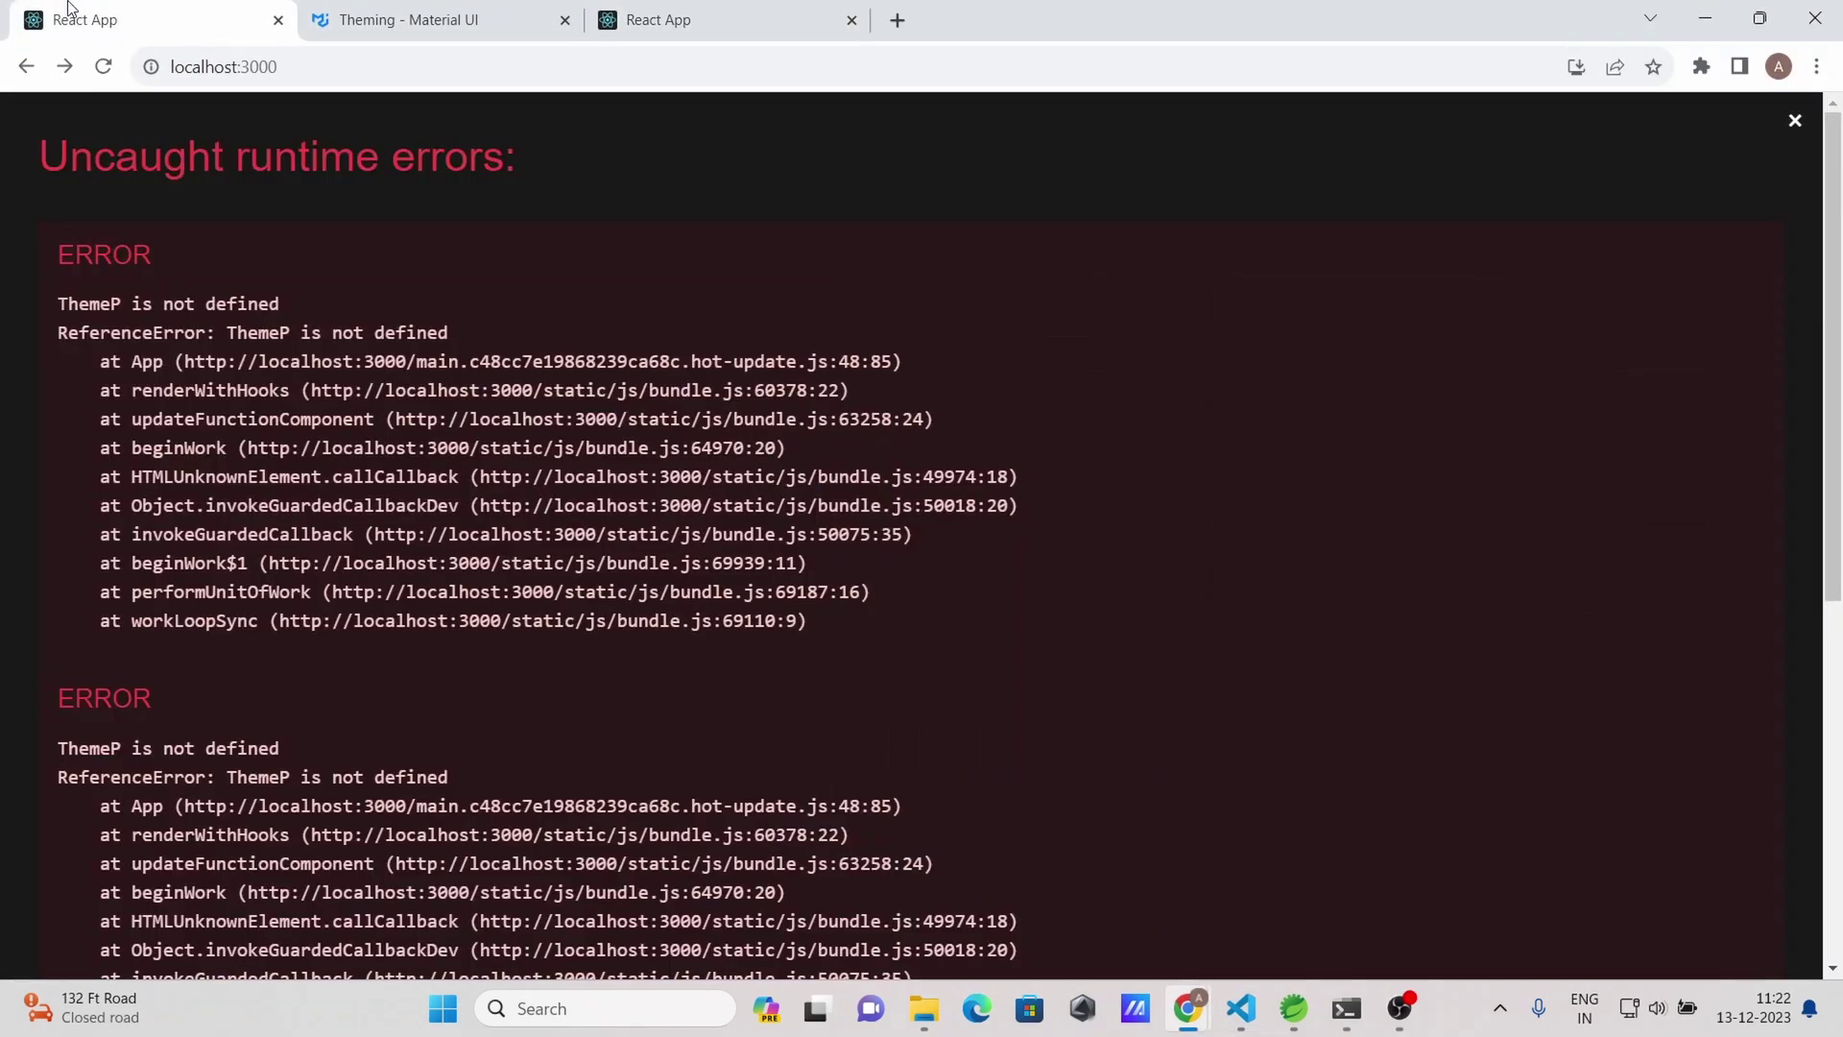
click(103, 66)
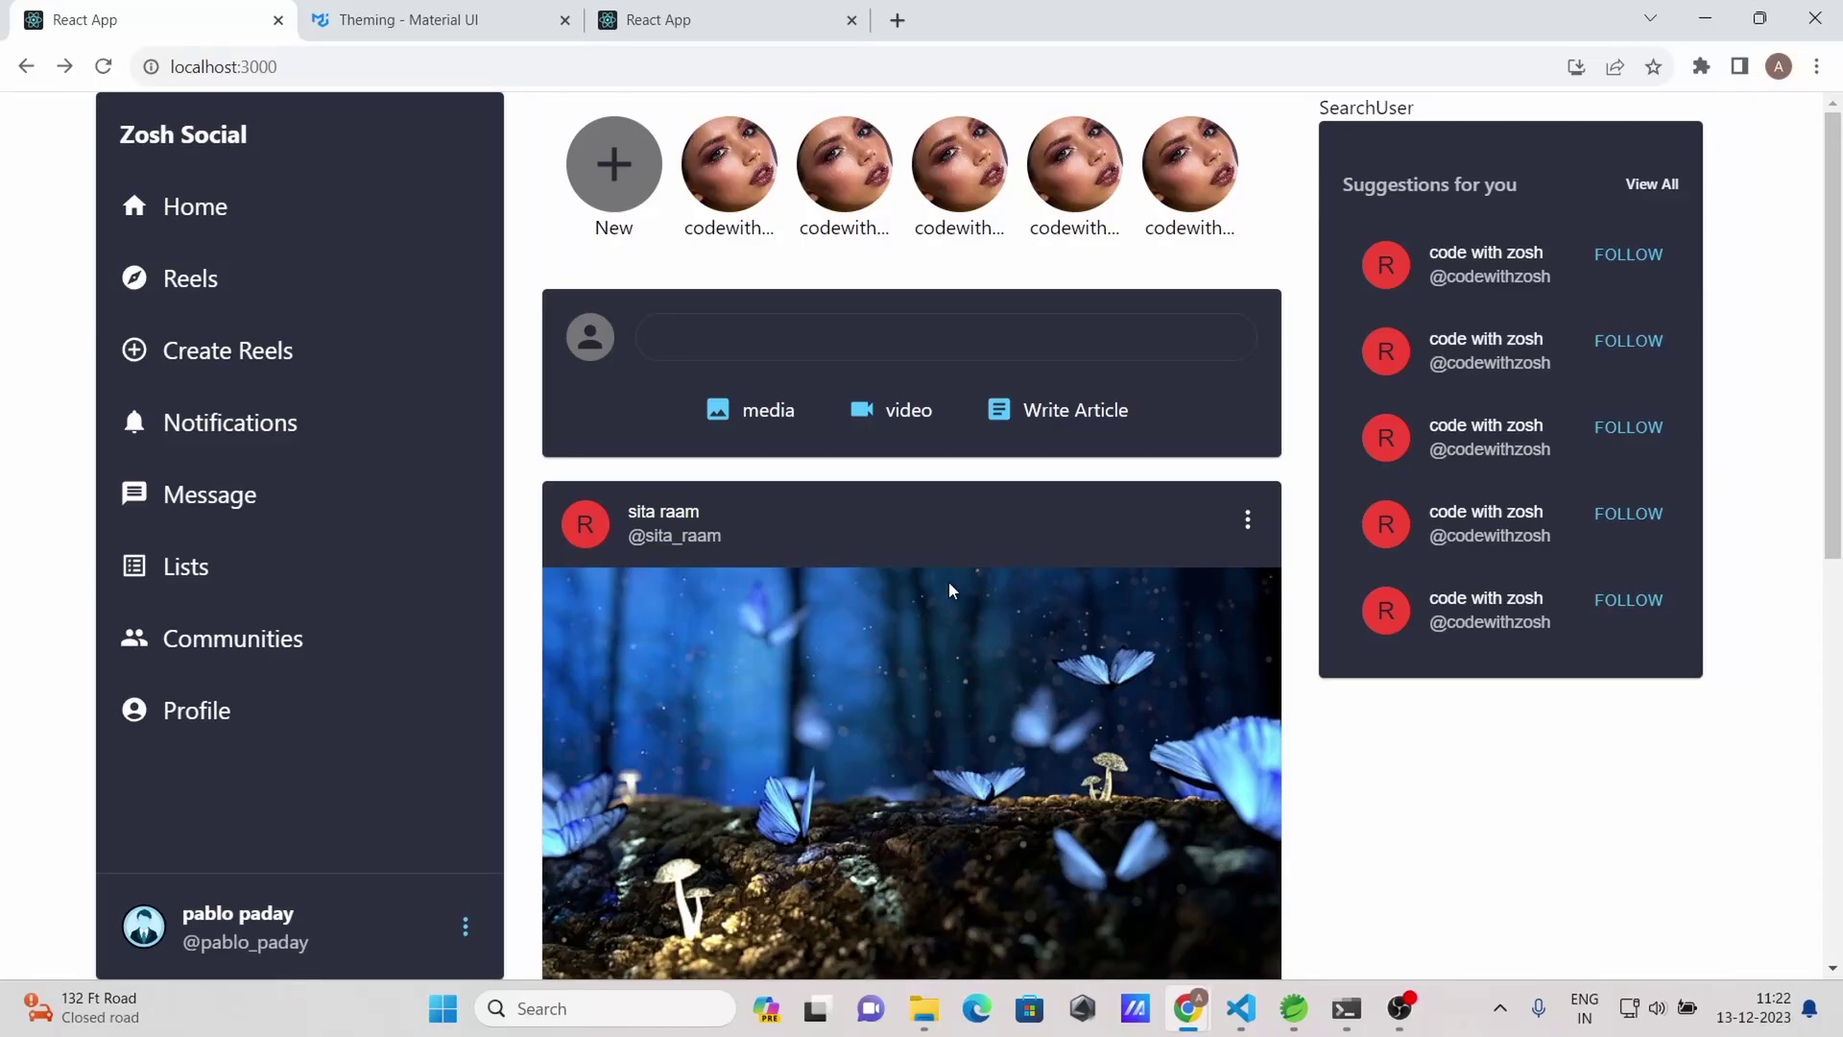
scroll(922, 576, down, 2)
scroll(1008, 540, down, 3)
scroll(995, 534, down, 1)
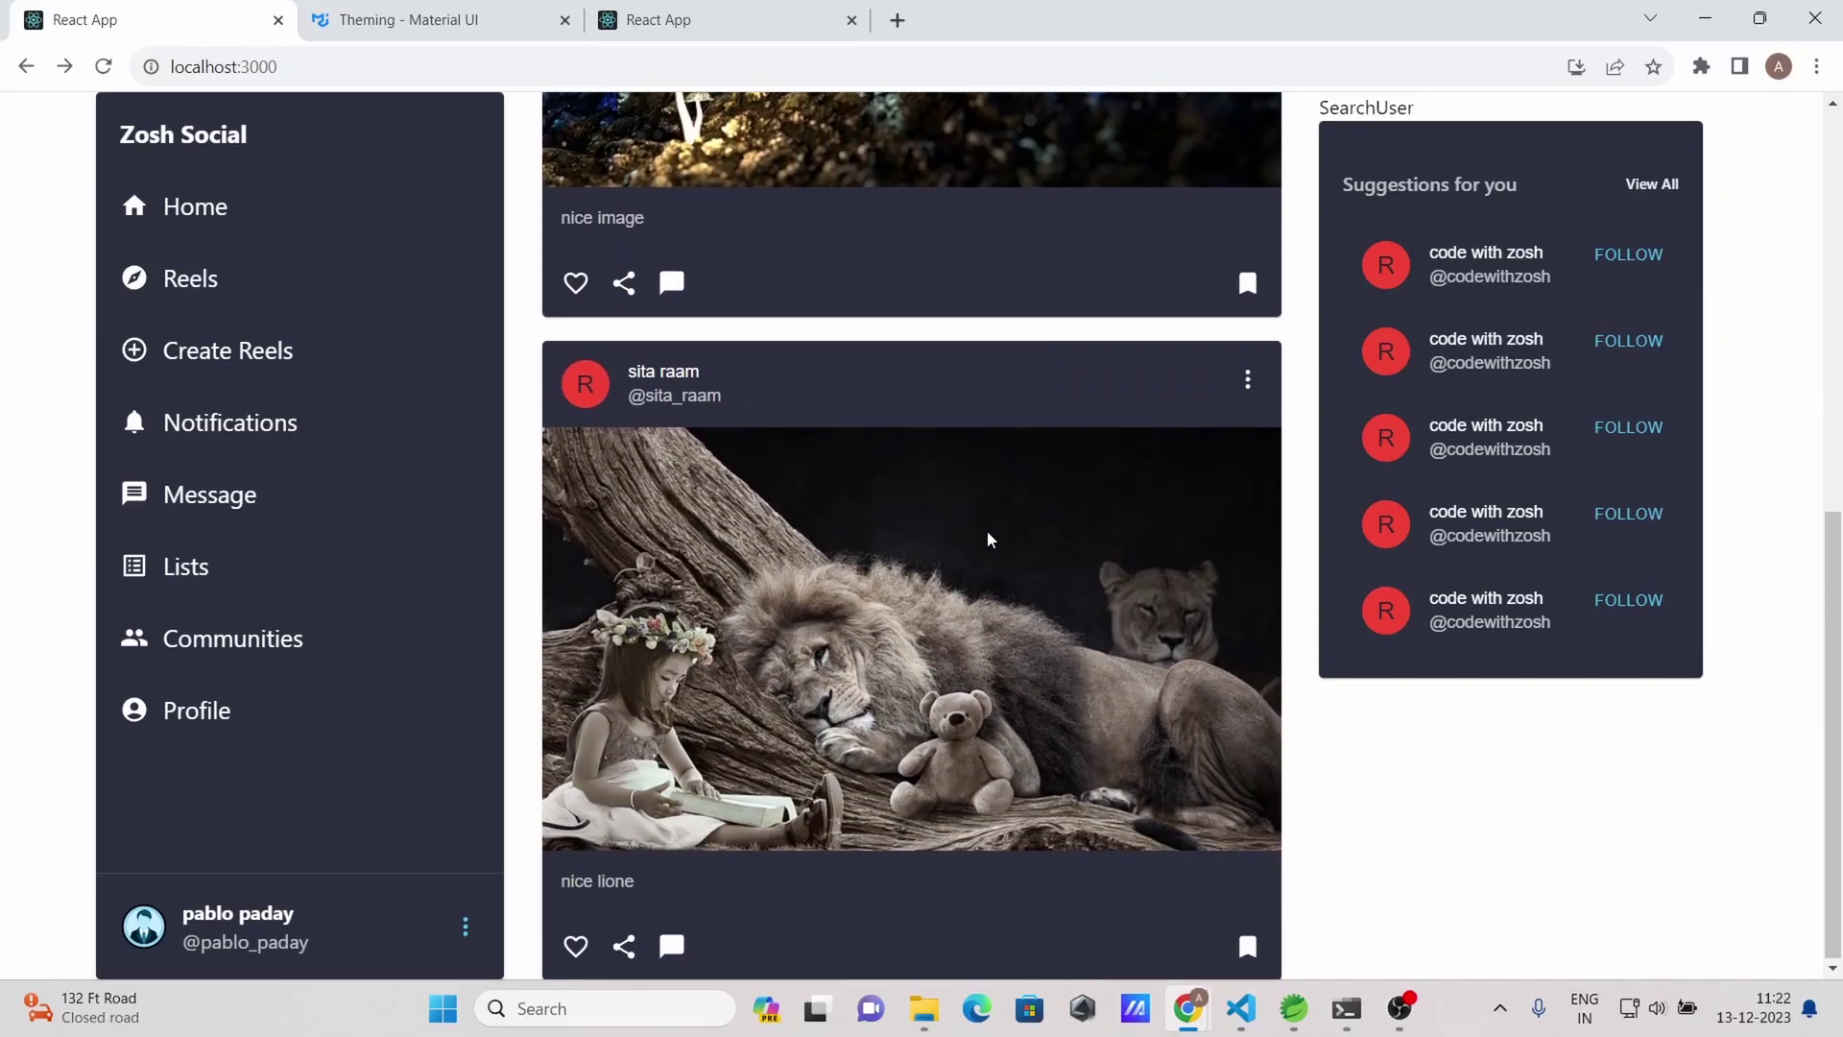
drag(1834, 614, 1834, 216)
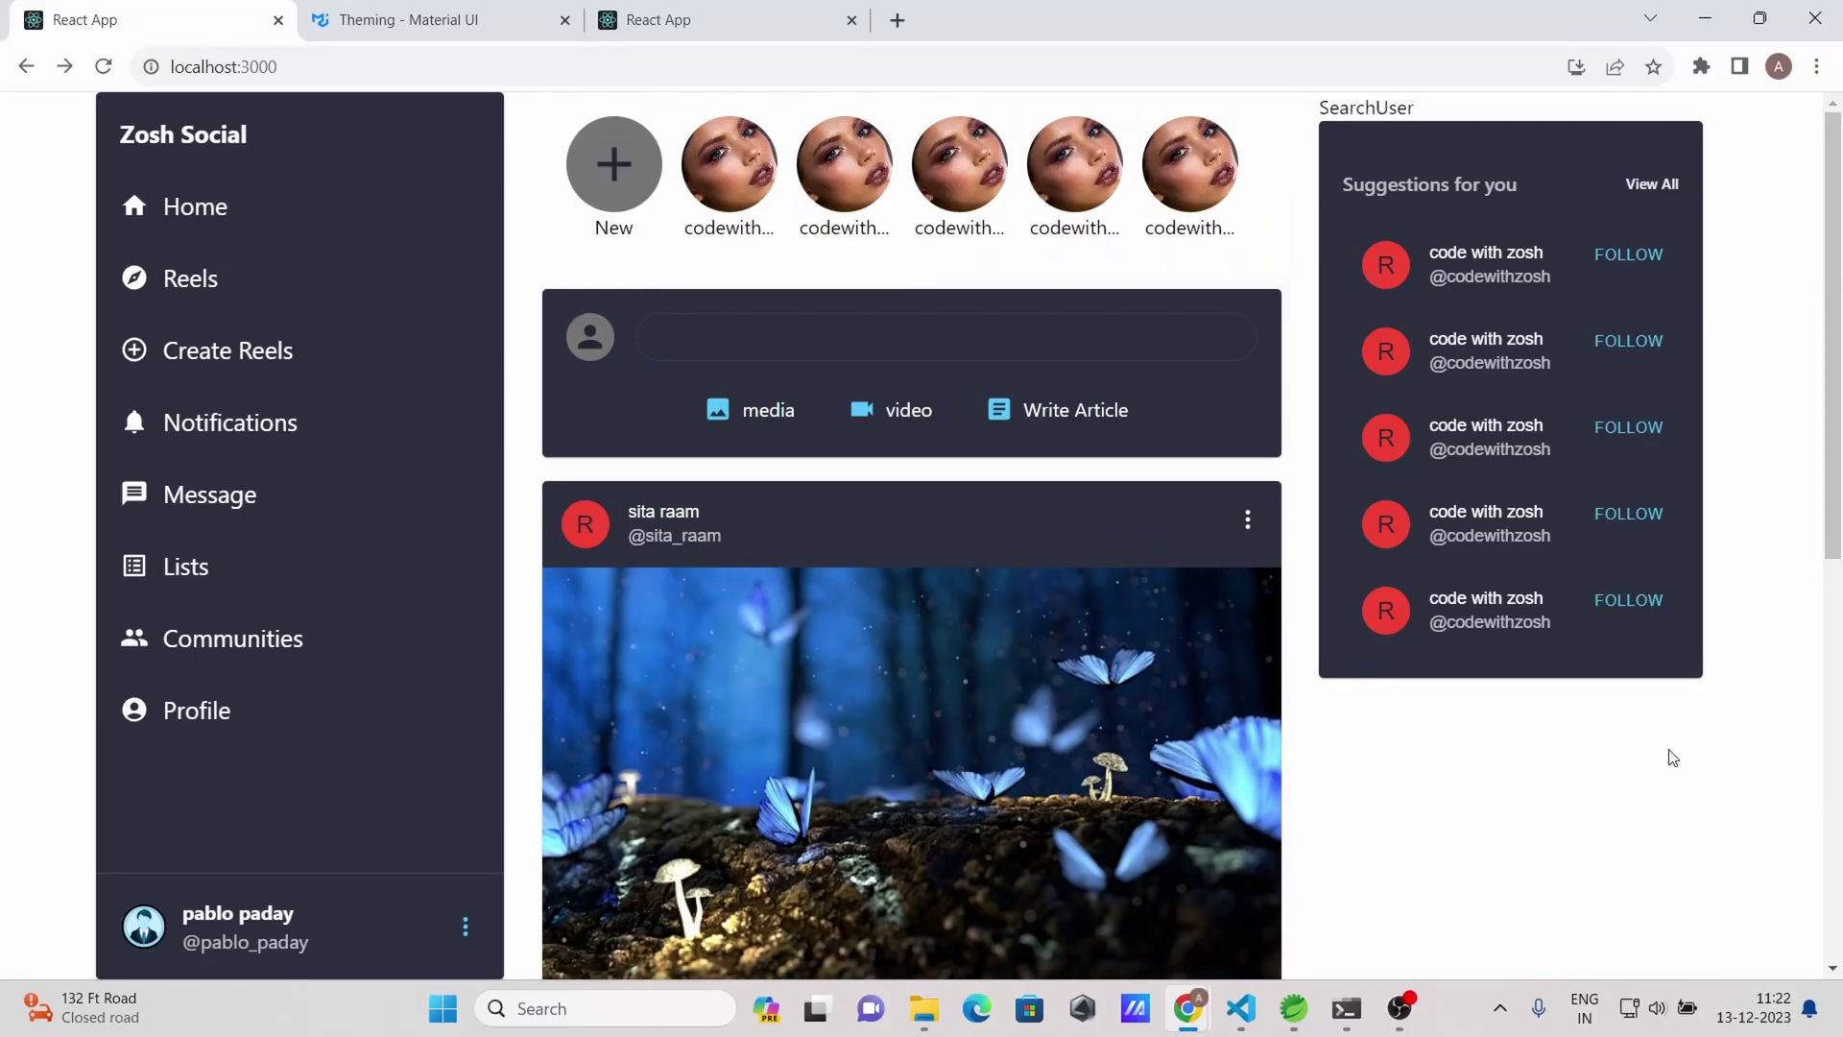
Check the port 3001 registration tab, return to the Zosh Social feed, then VS Code
click(611, 13)
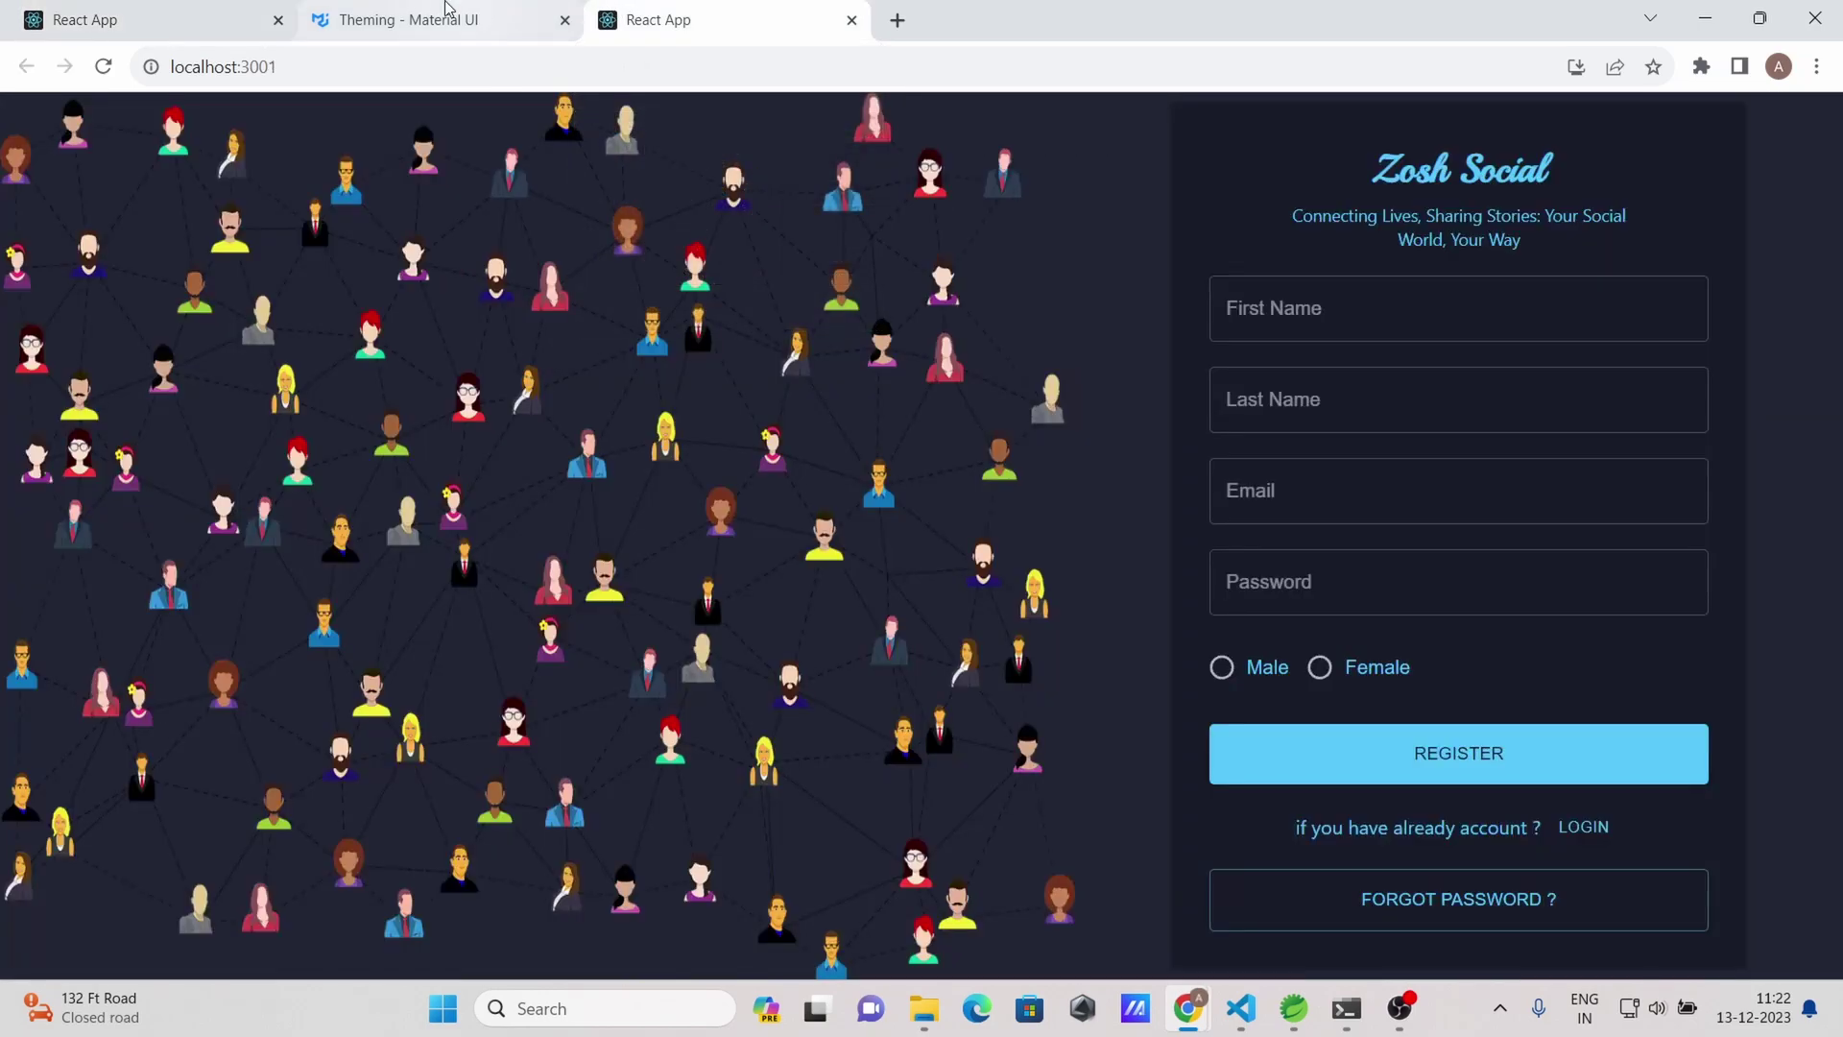
click(127, 14)
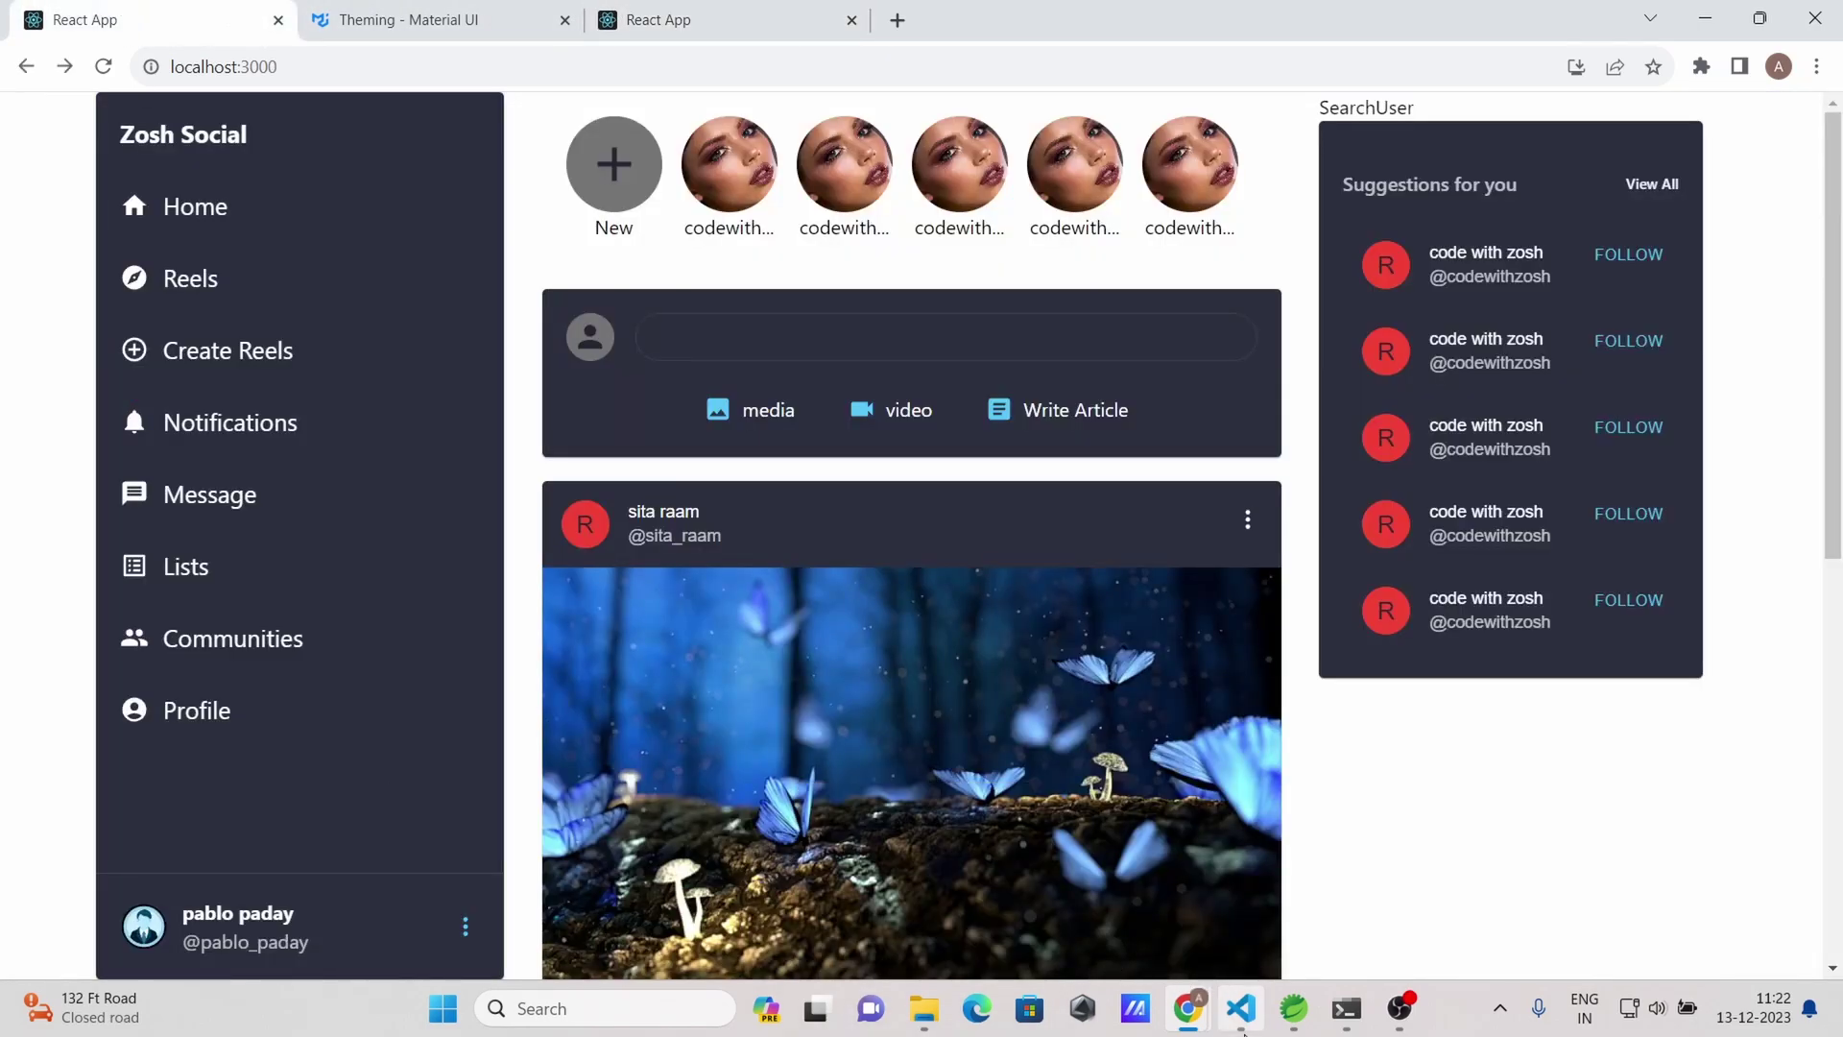
click(1240, 1008)
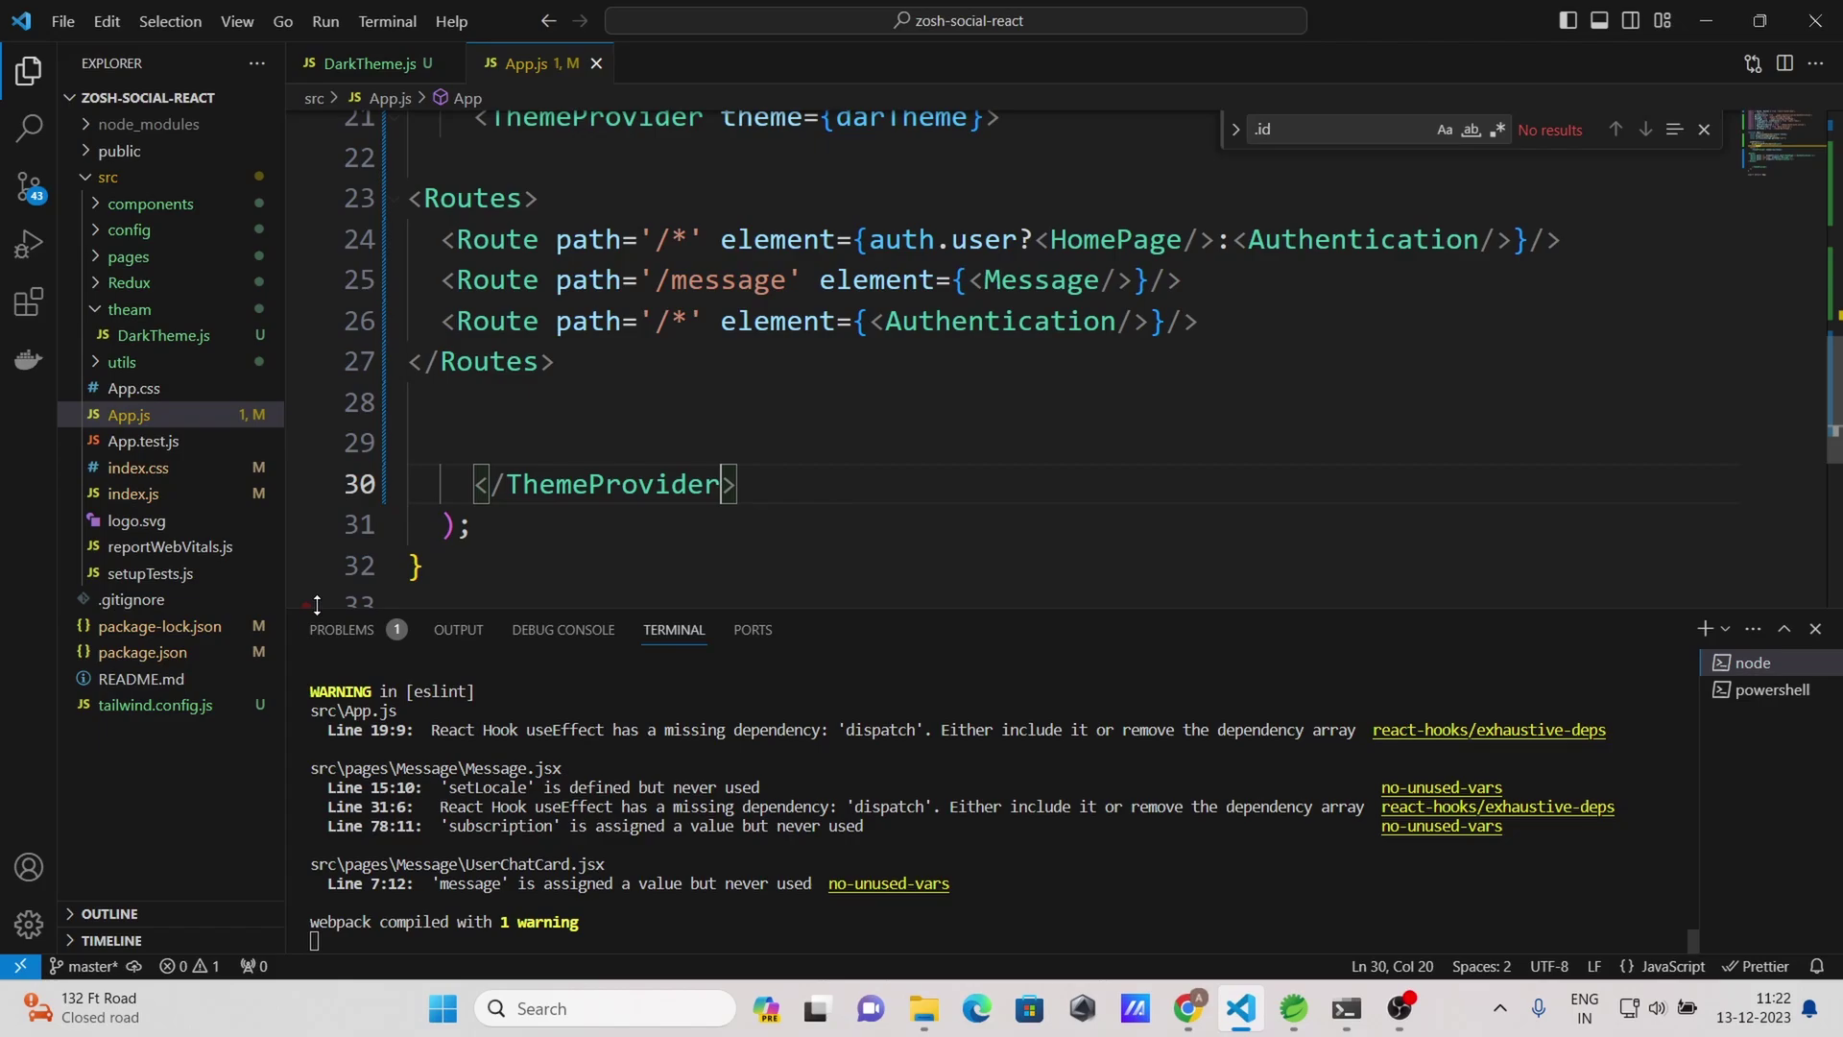
In index.css, add a background declaration to the body rule with value #212534
click(173, 497)
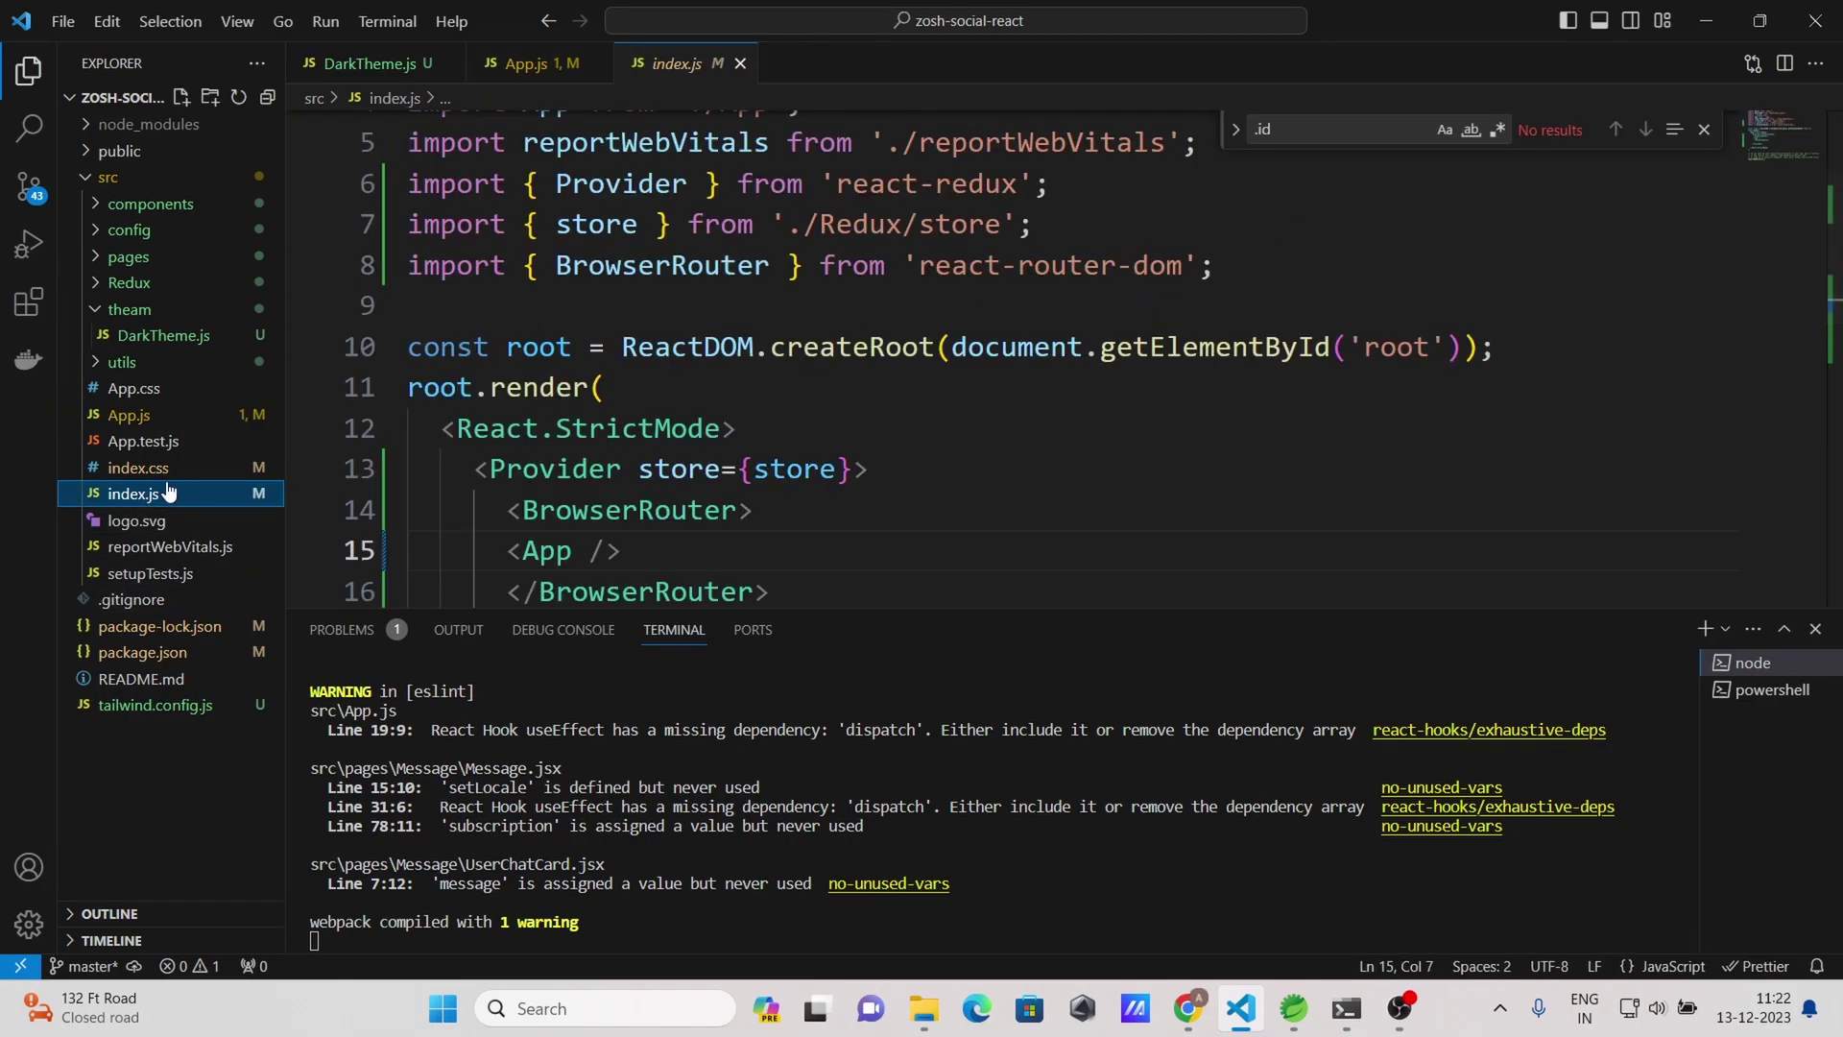
click(161, 472)
scroll(678, 469, up, 2)
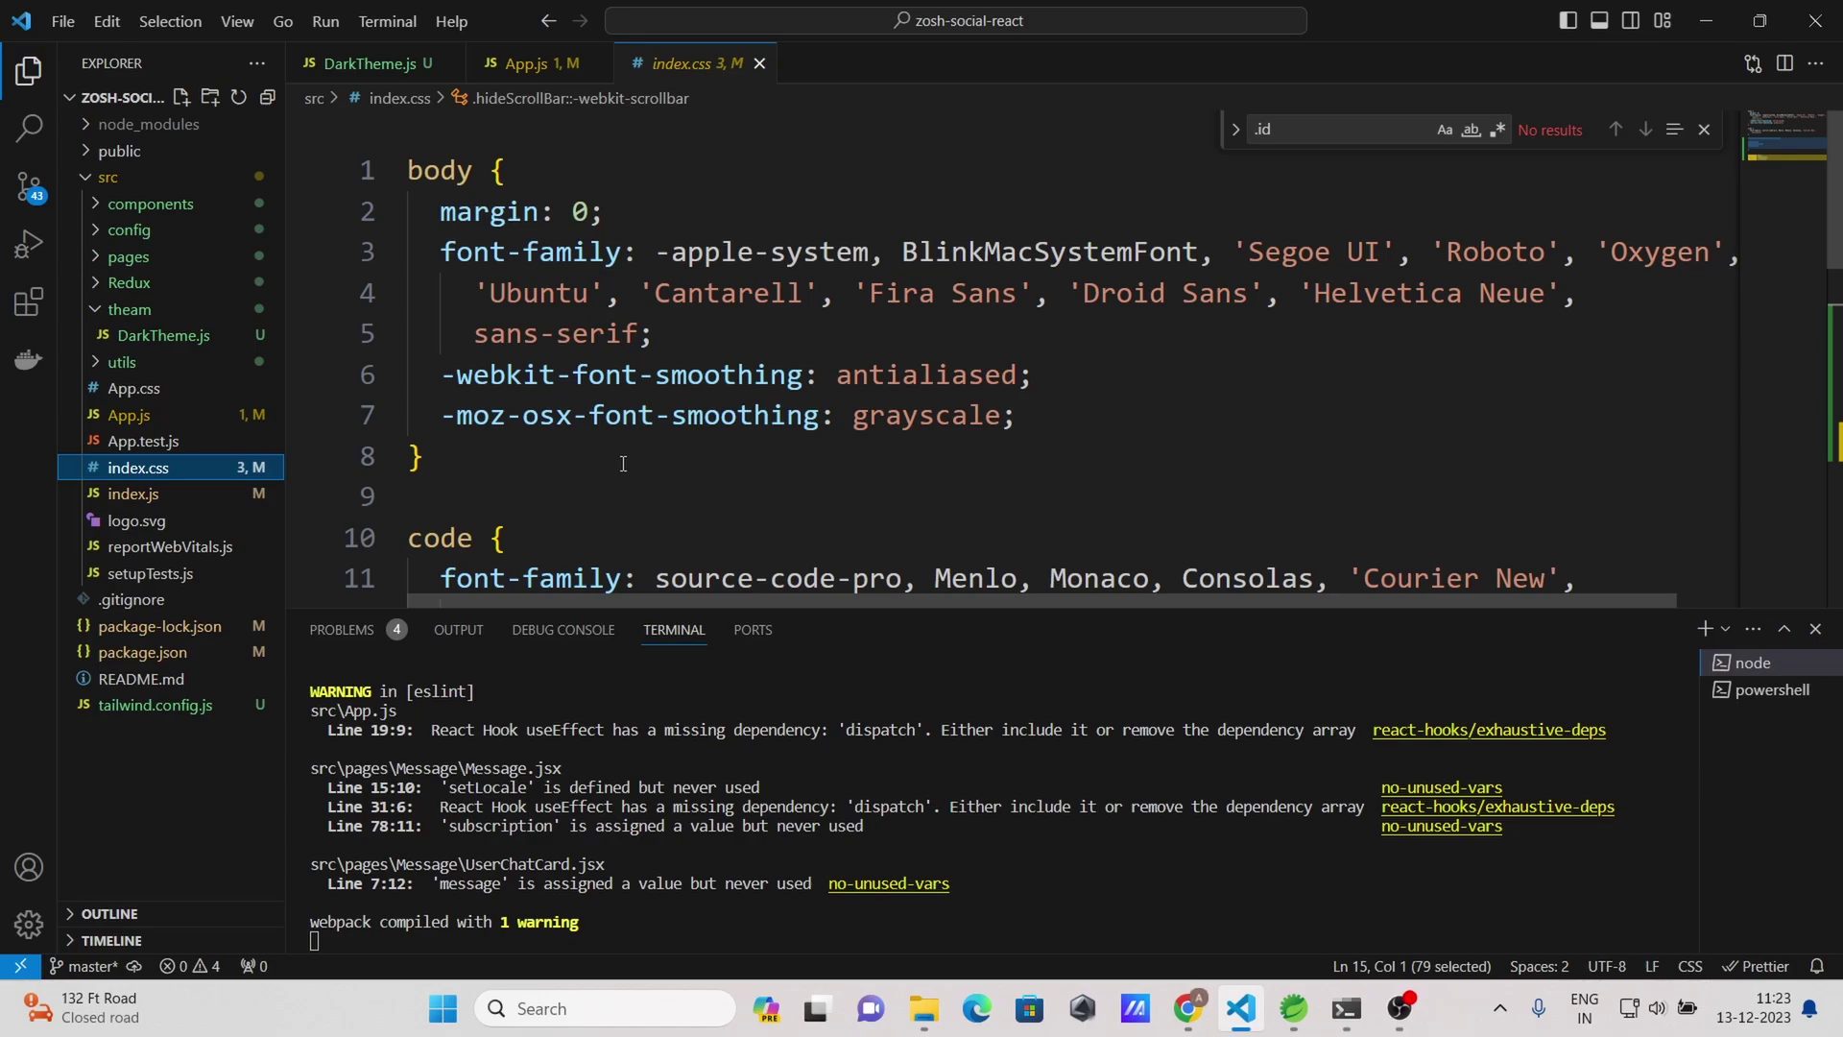
click(1148, 396)
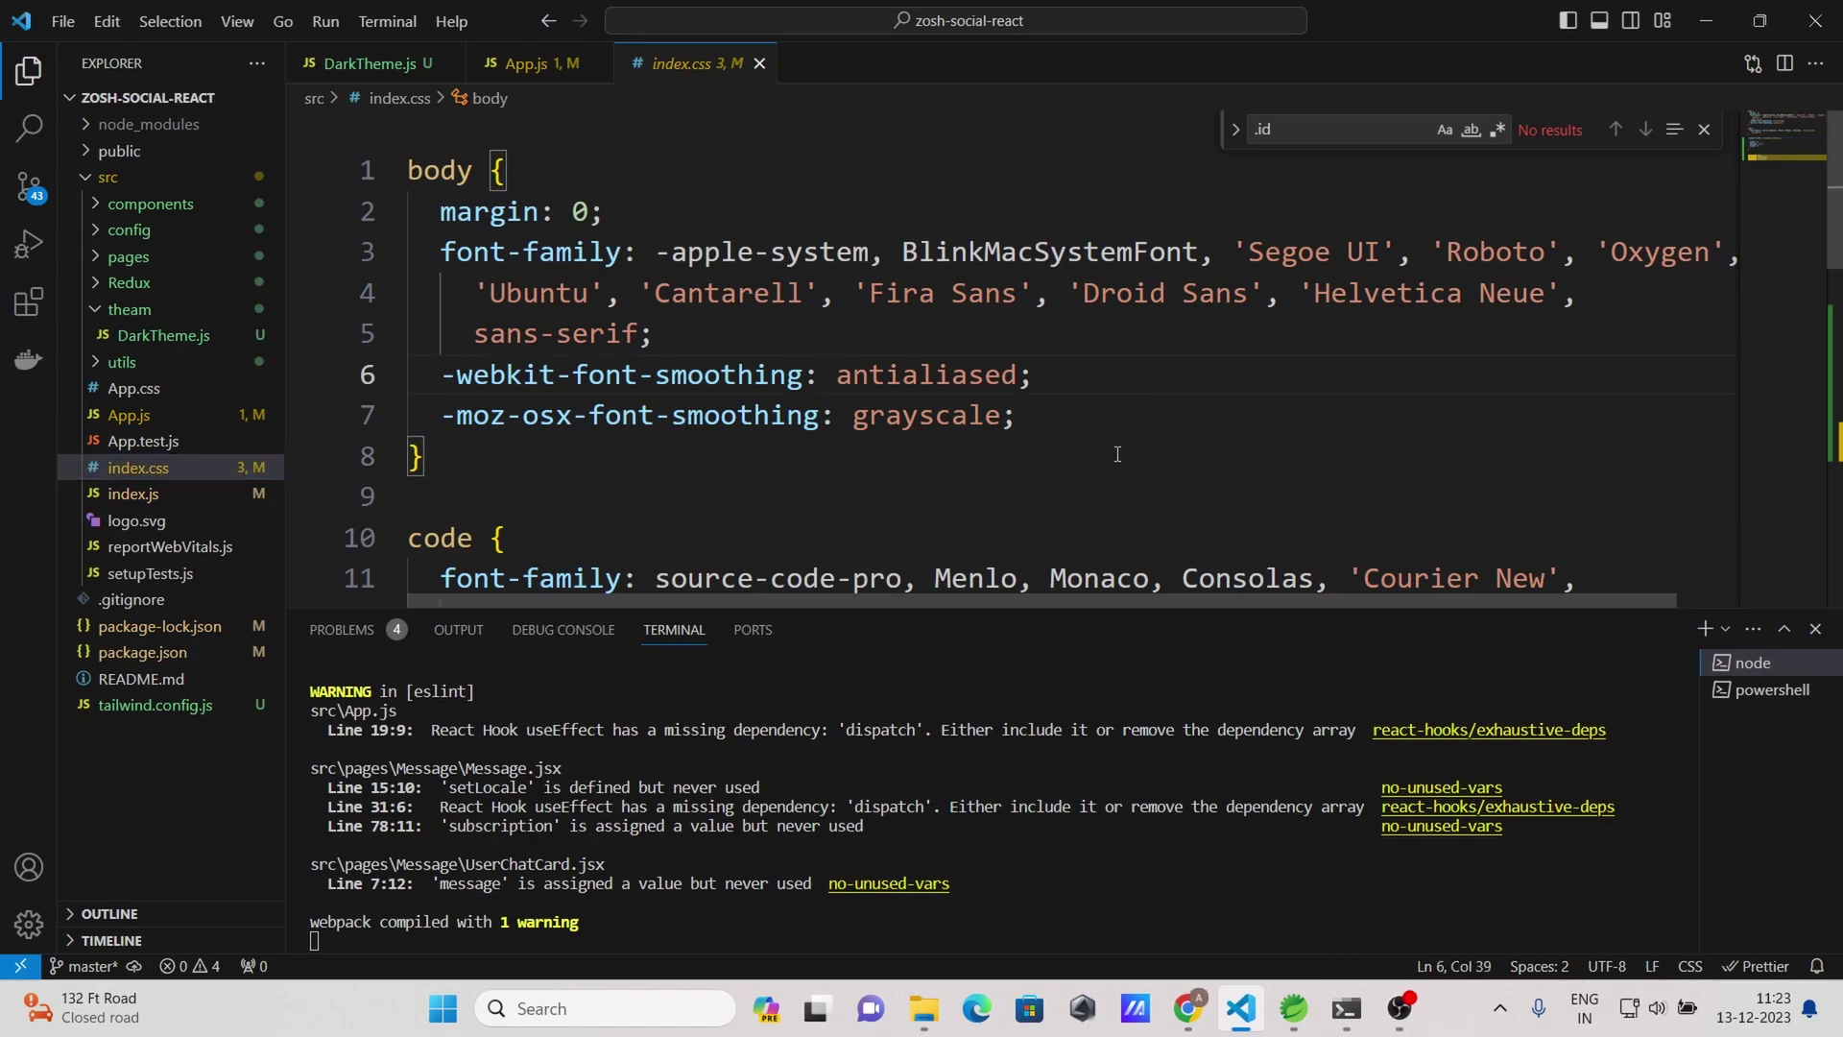
key(Down)
key(Return)
text(ba)
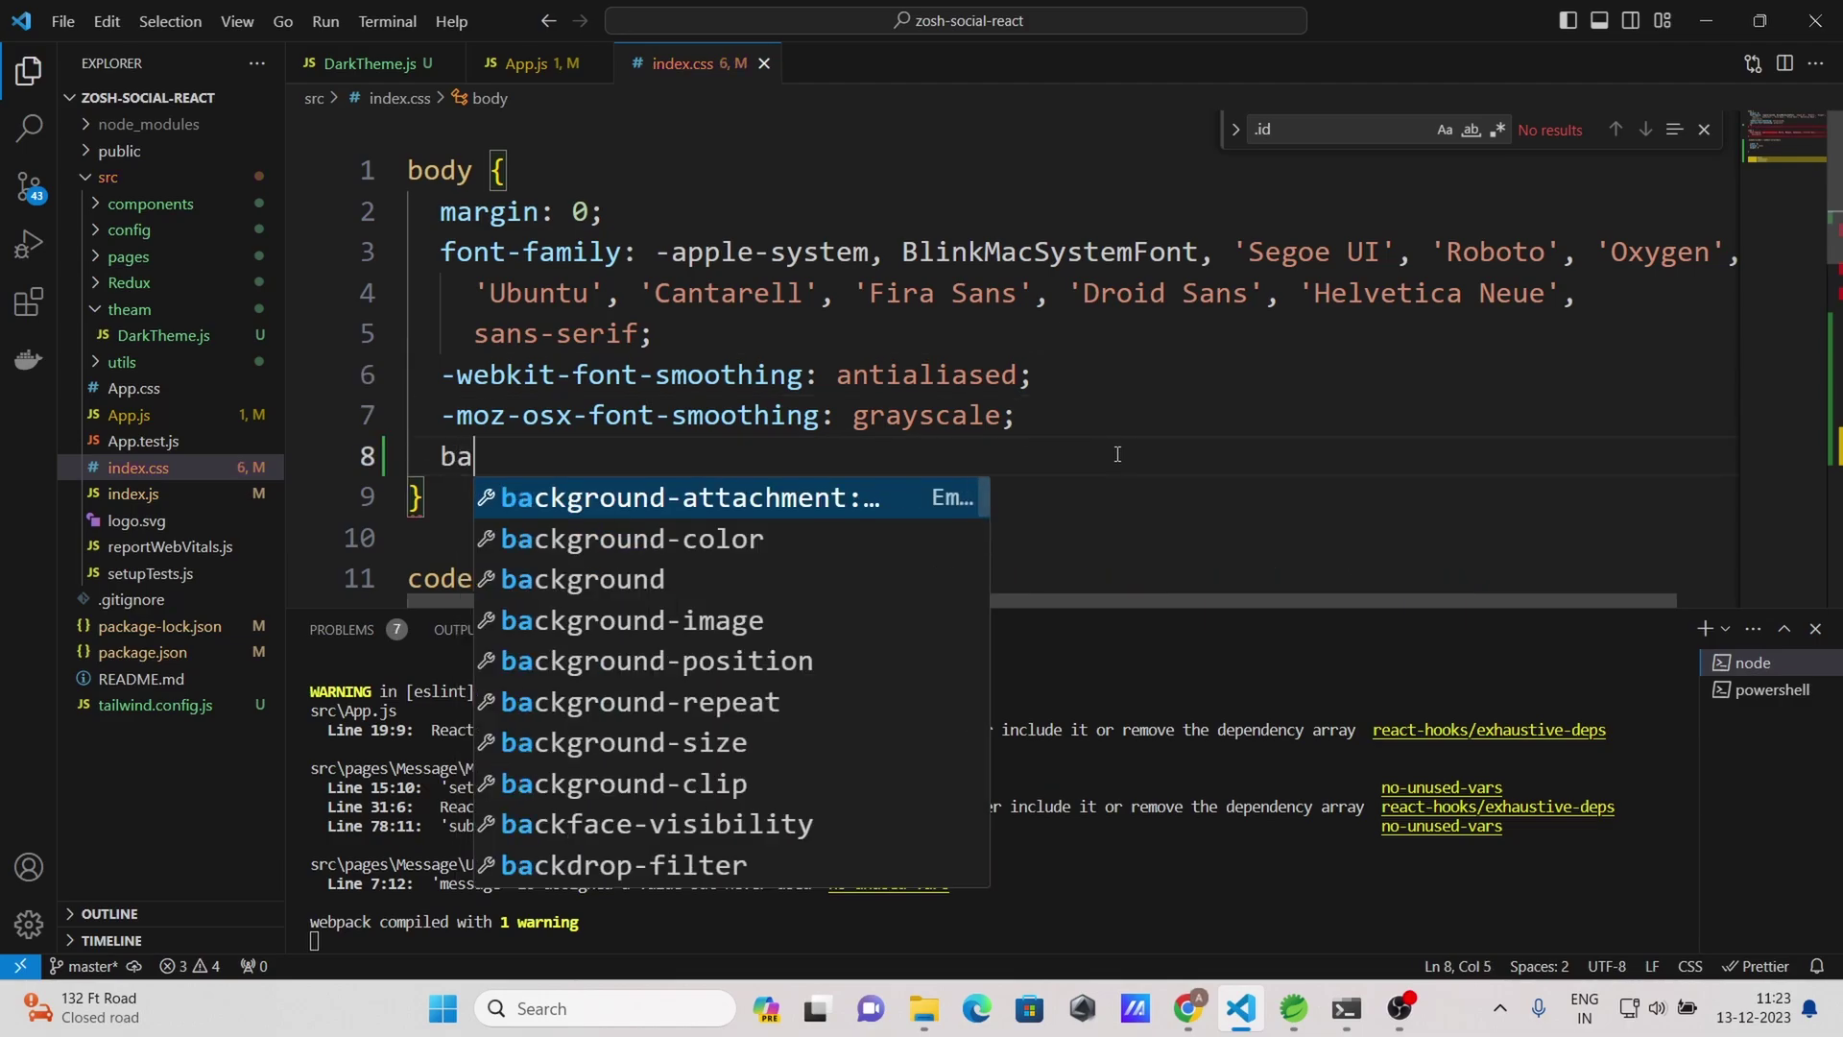
text(c)
key(Down)
key(Return)
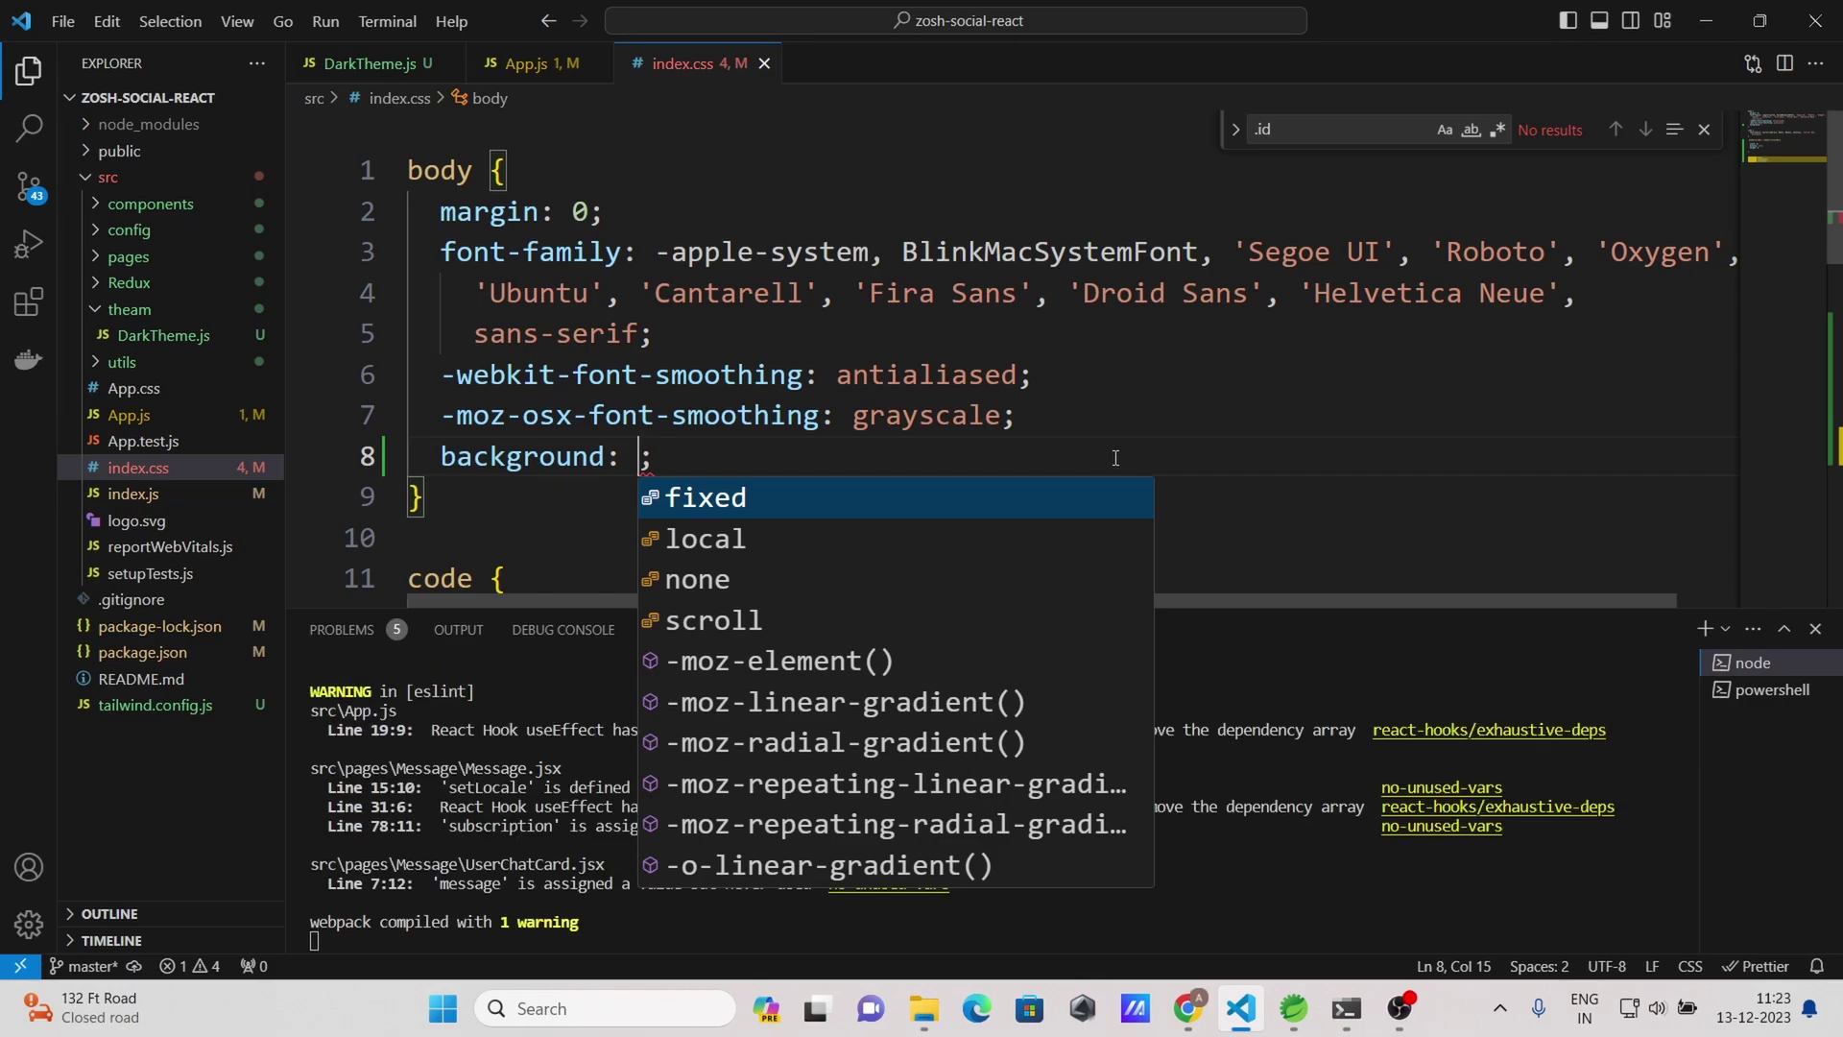
text(#)
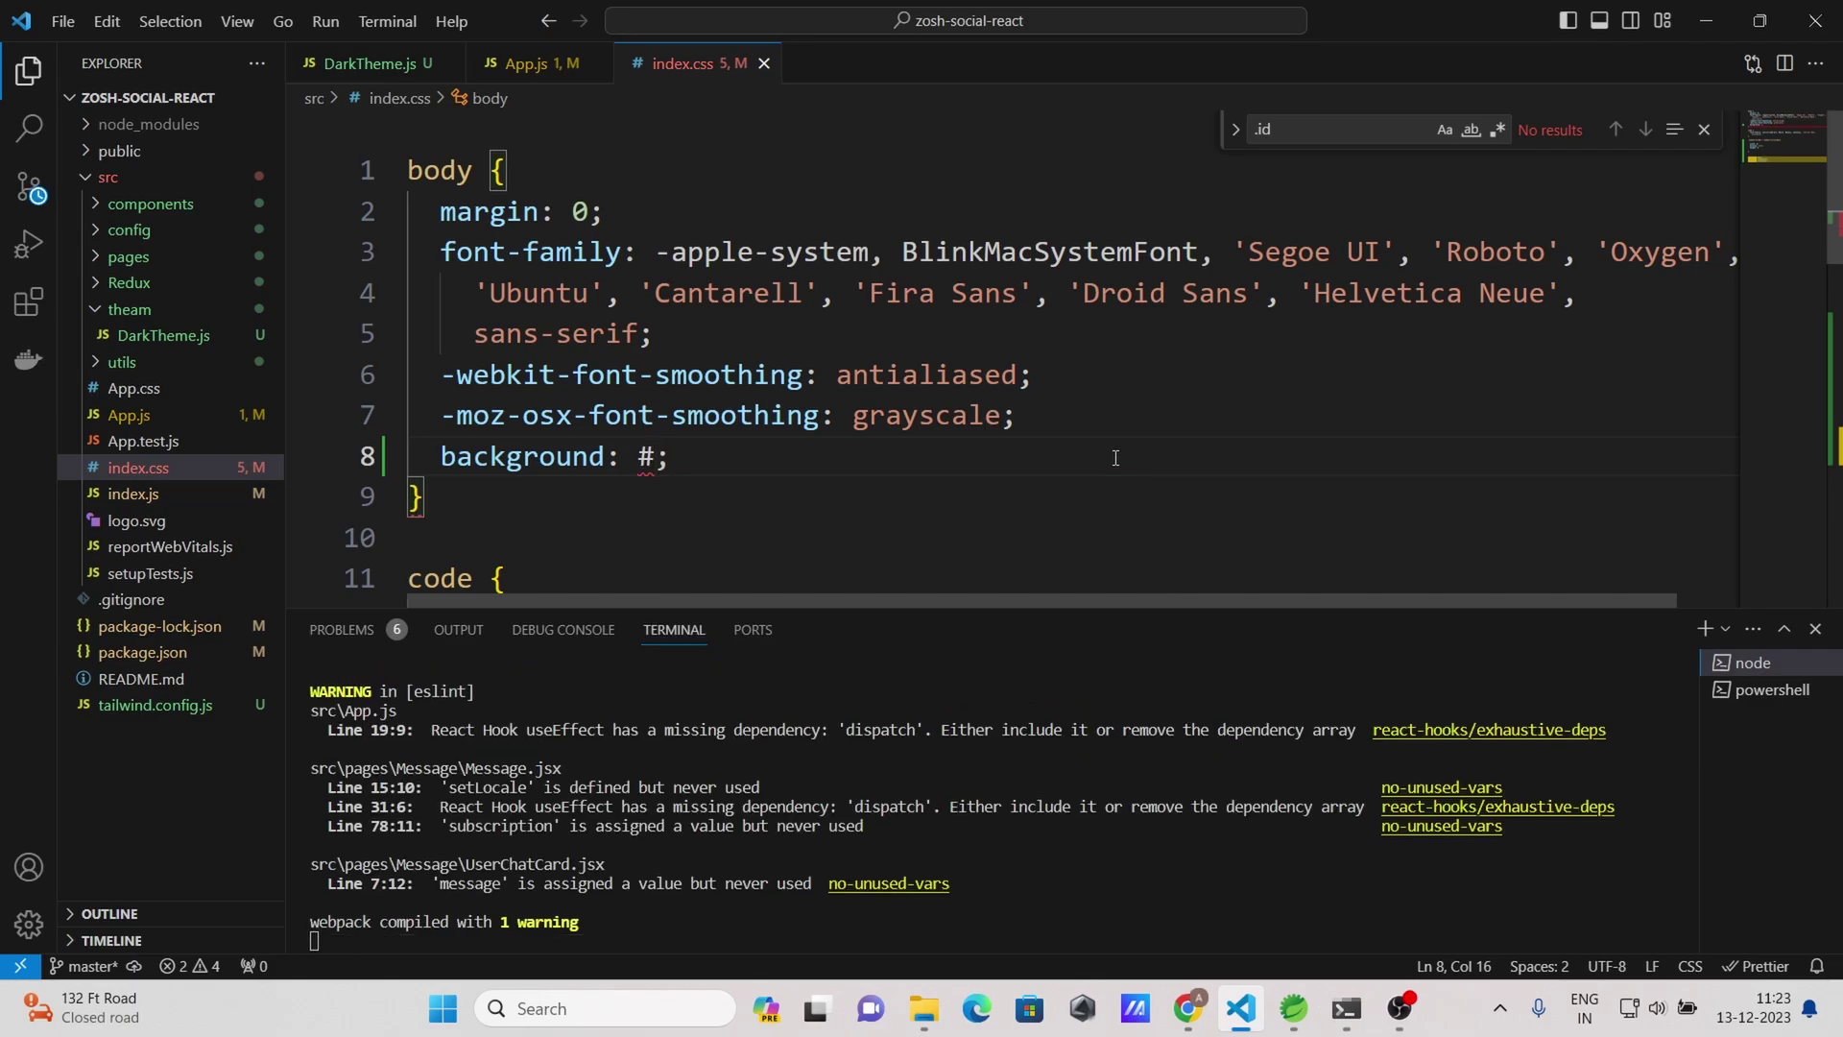
text(21)
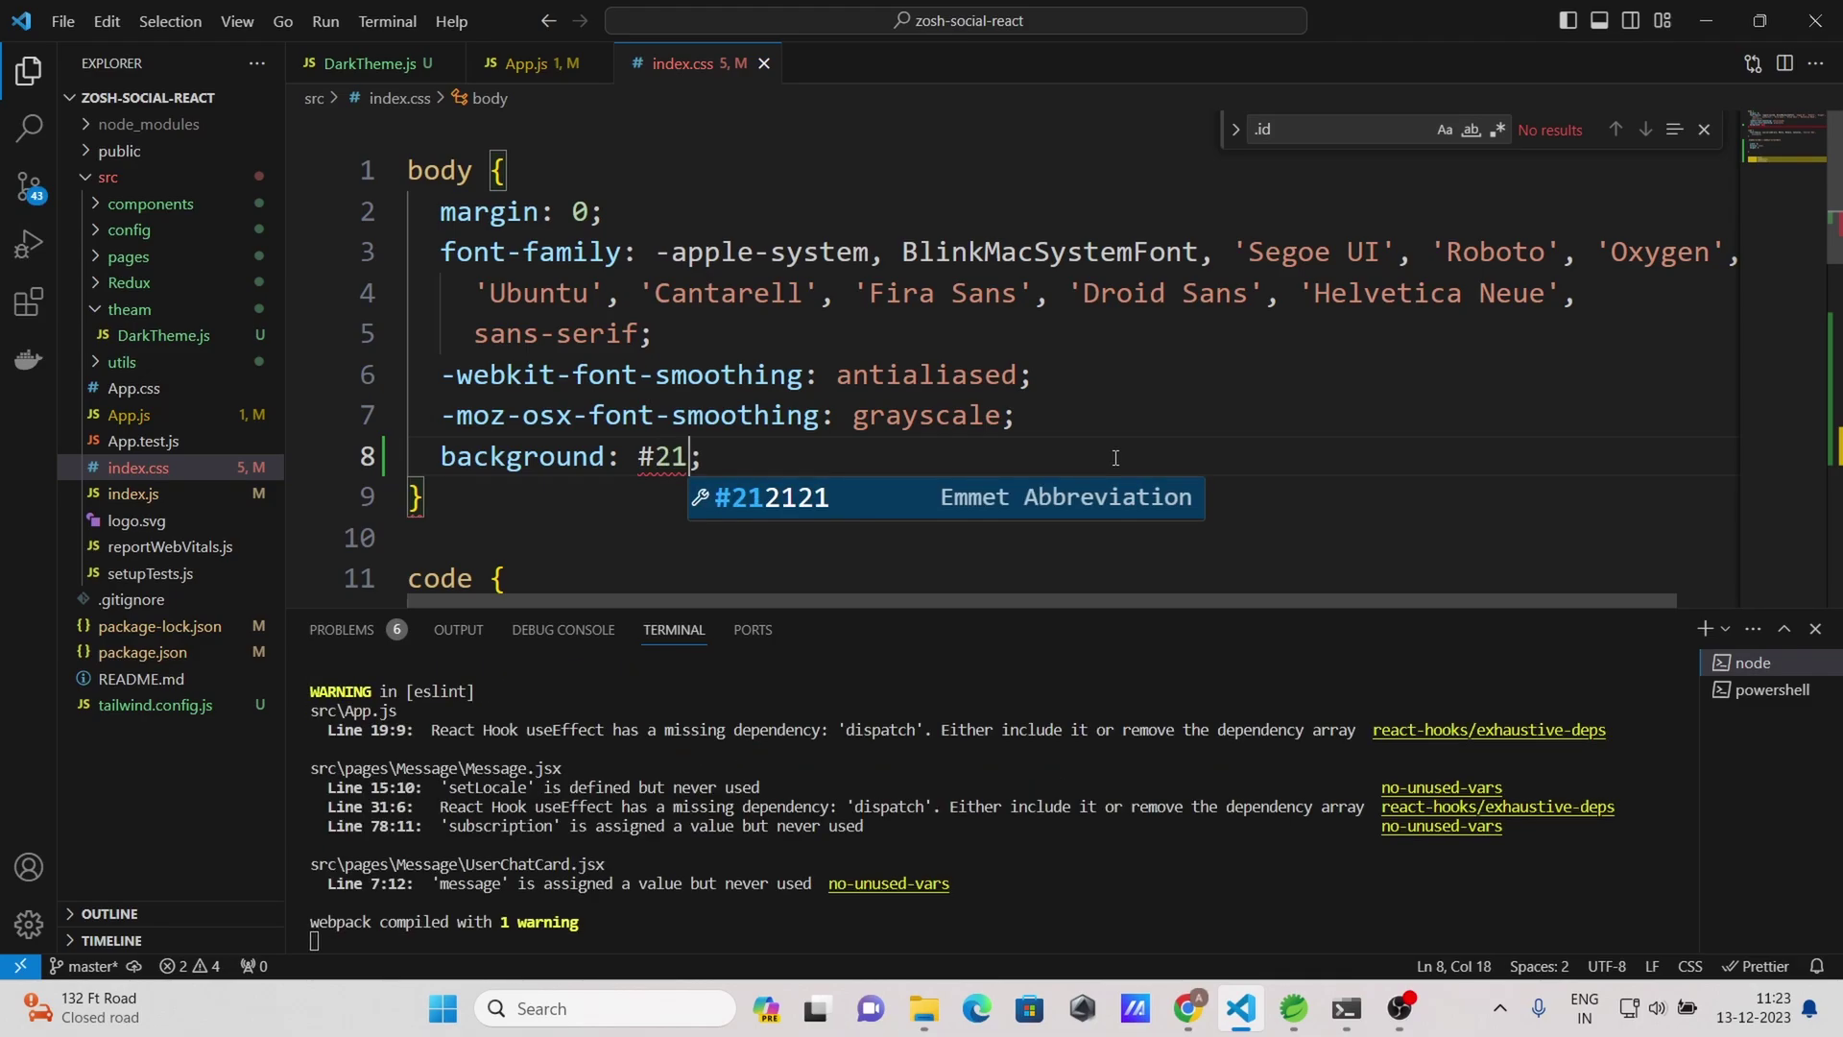
text(2534)
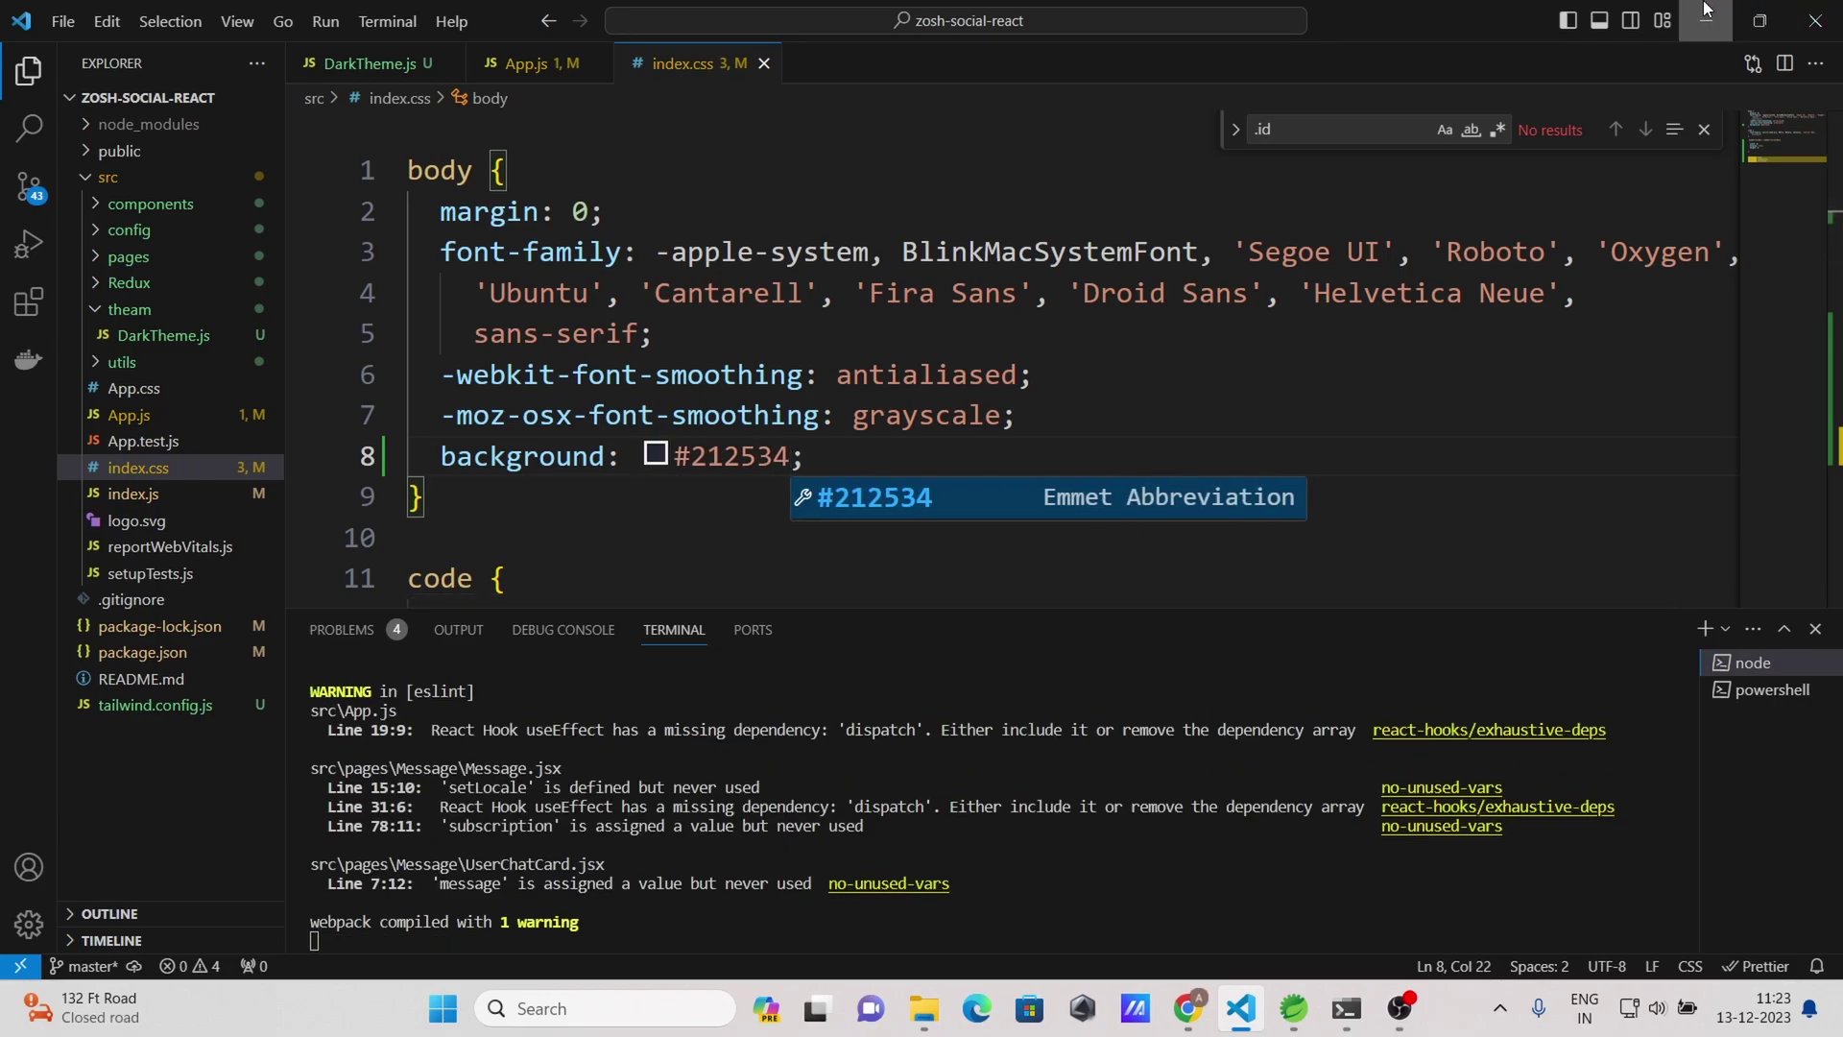
click(1704, 14)
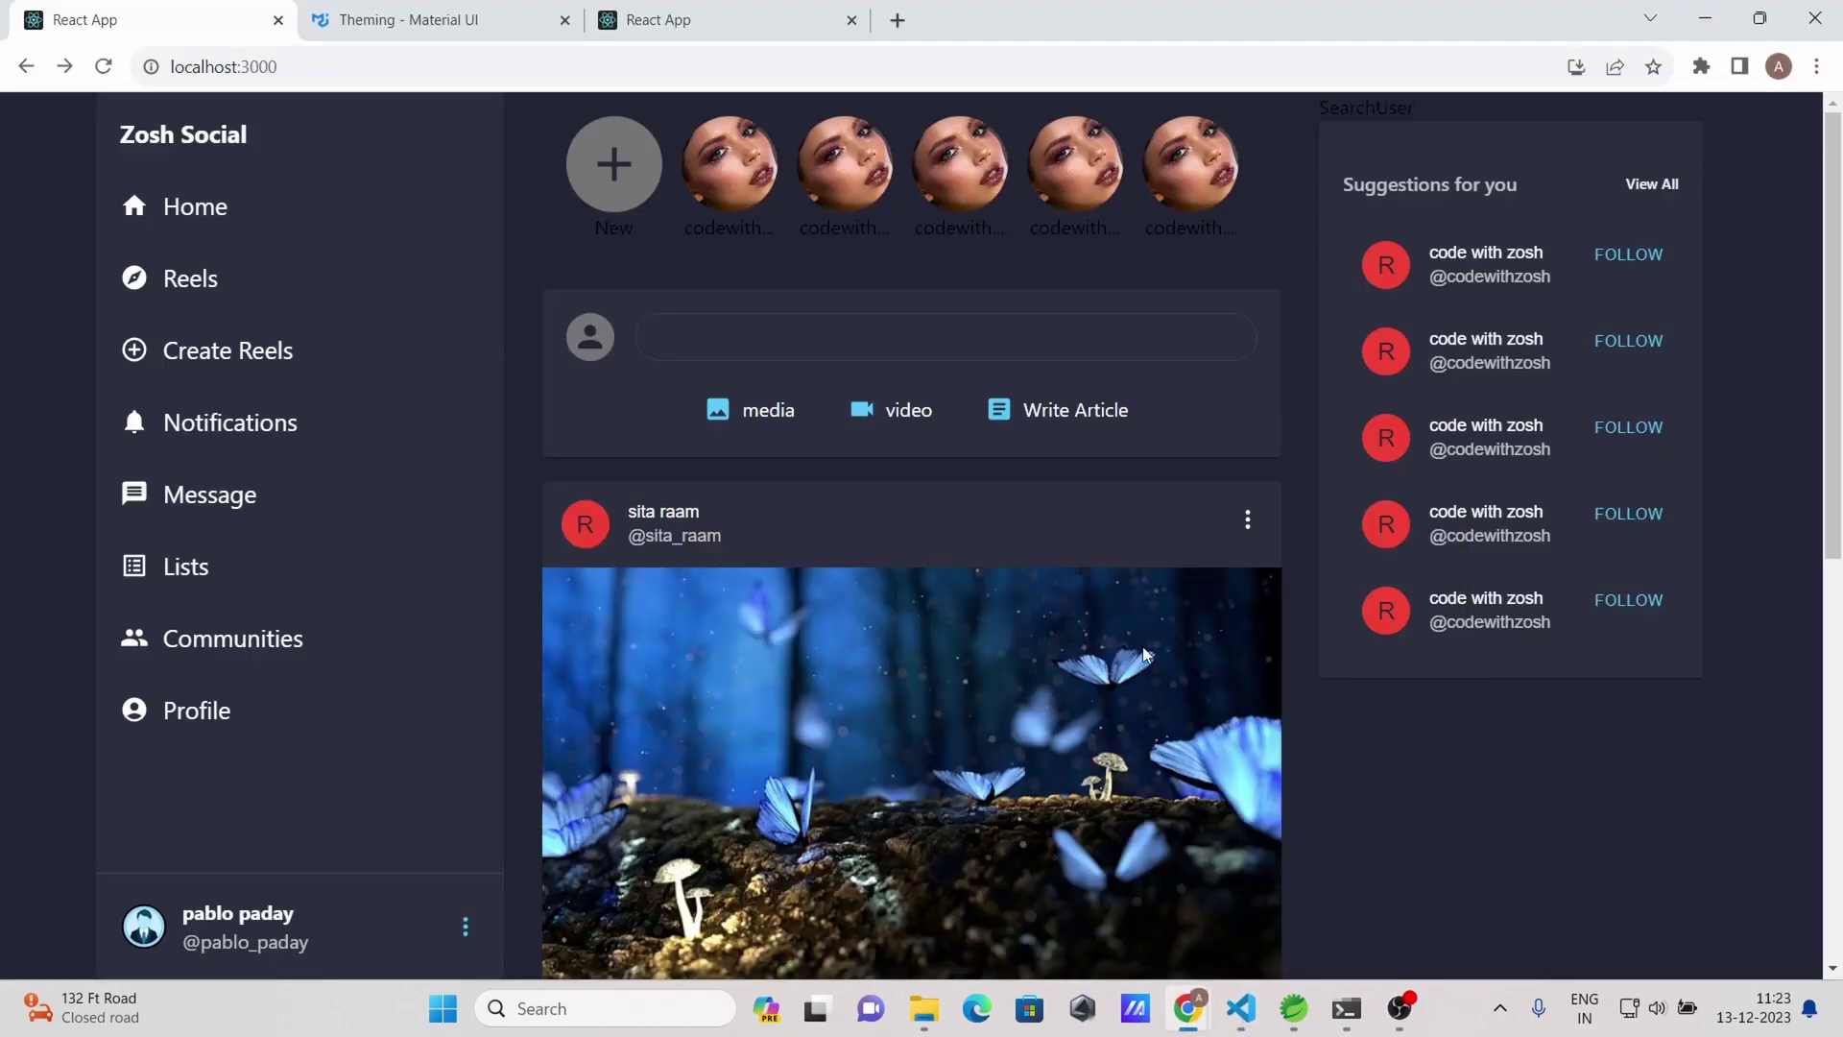
scroll(1148, 653, down, 5)
scroll(1354, 610, down, 1)
scroll(1225, 630, up, 1)
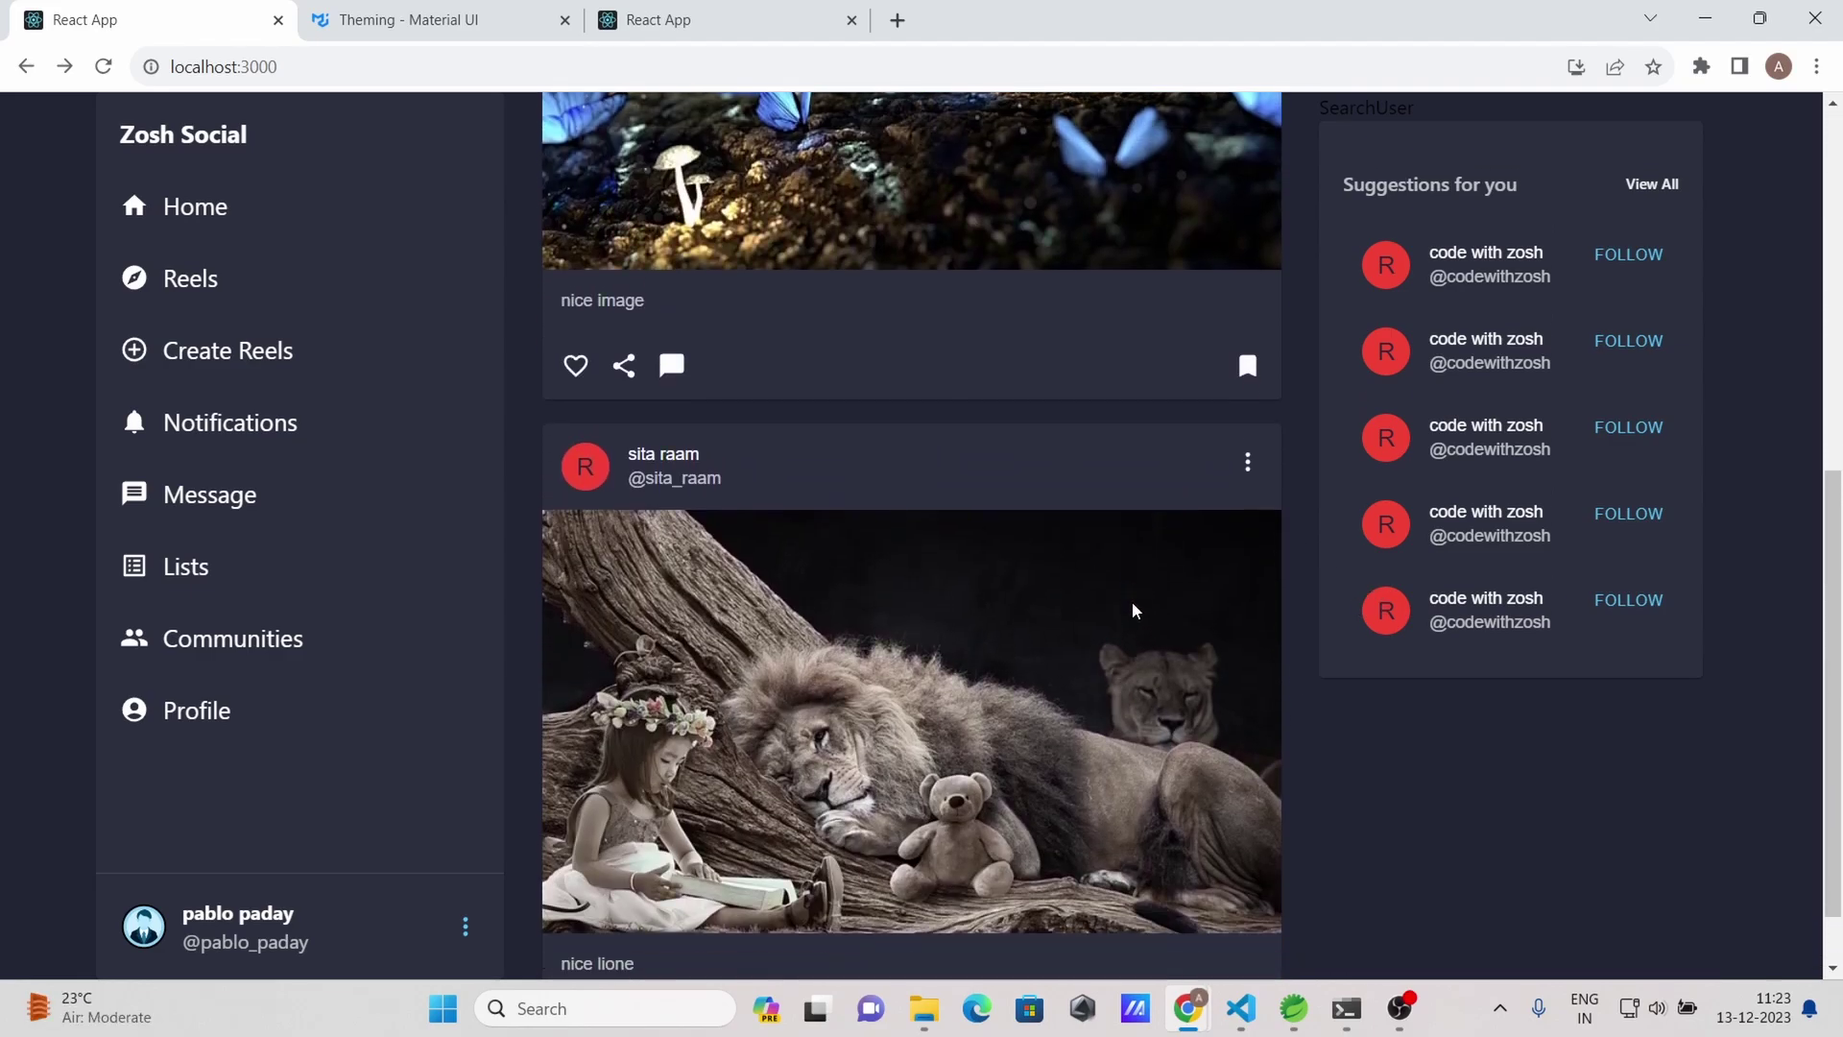
scroll(1132, 611, up, 5)
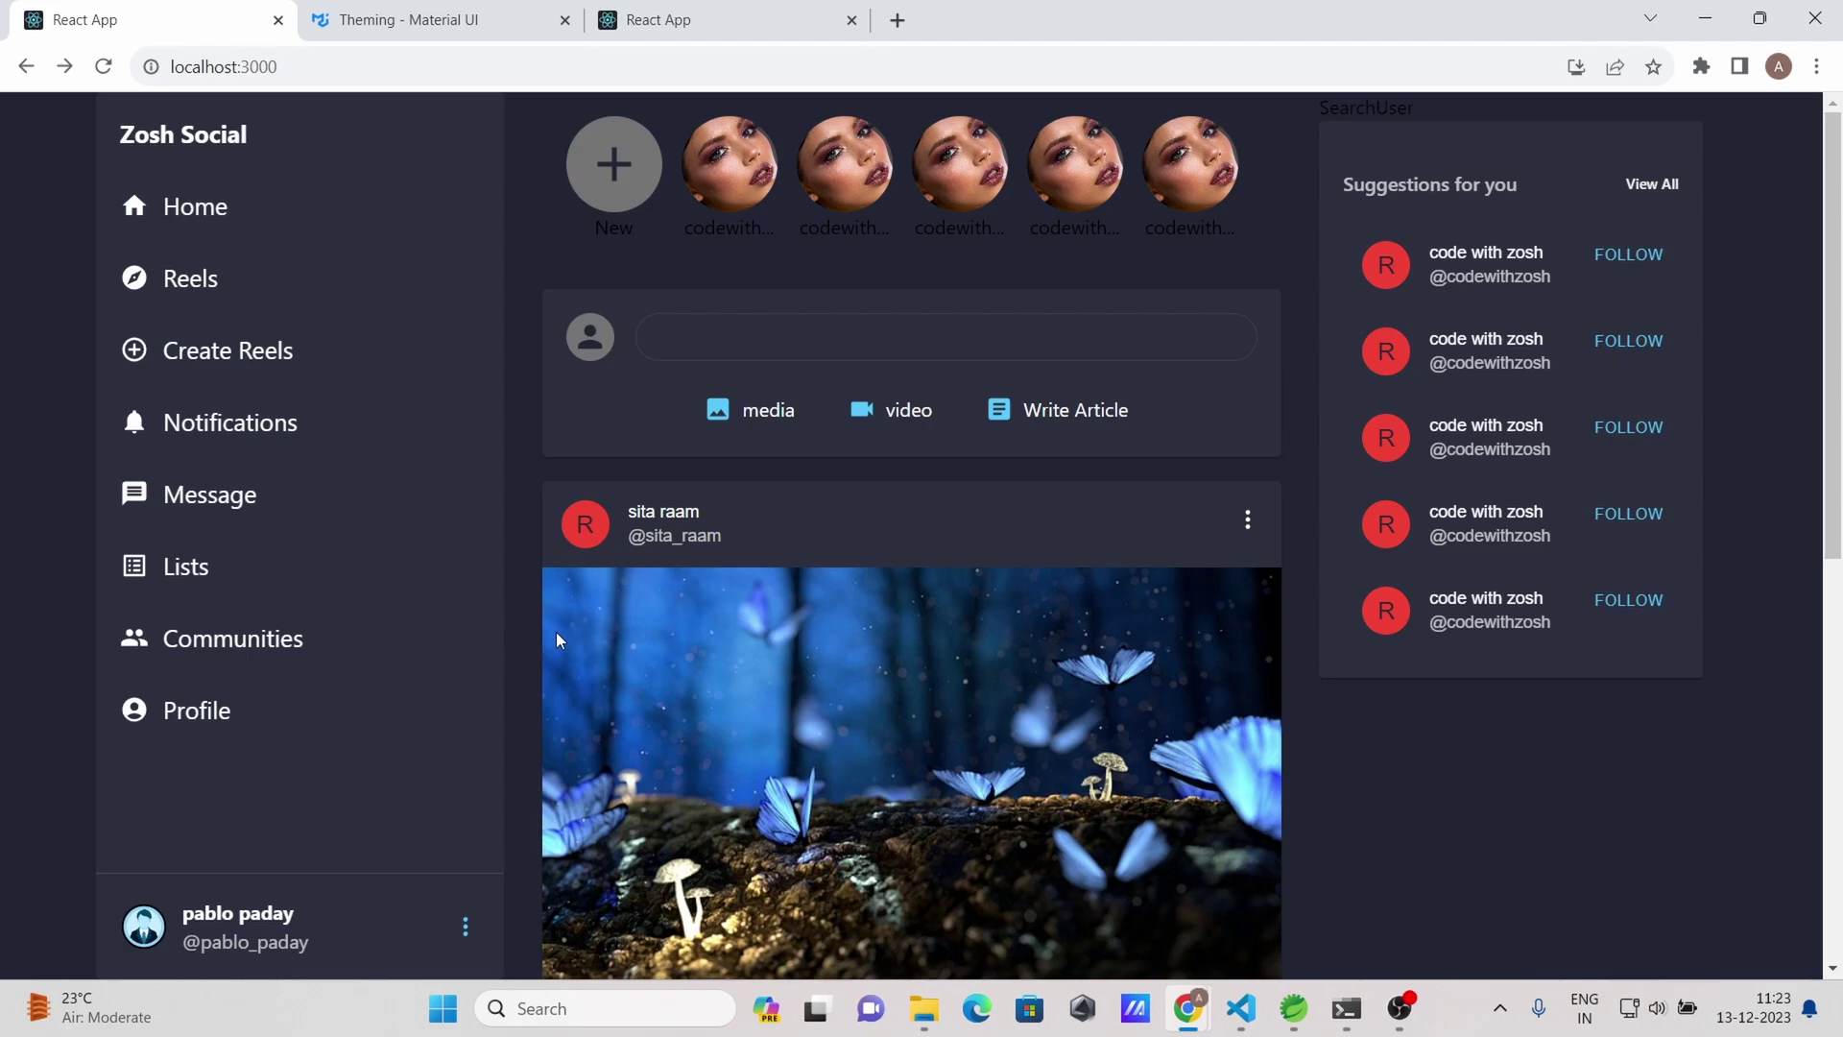
scroll(569, 648, down, 2)
scroll(1841, 482, down, 2)
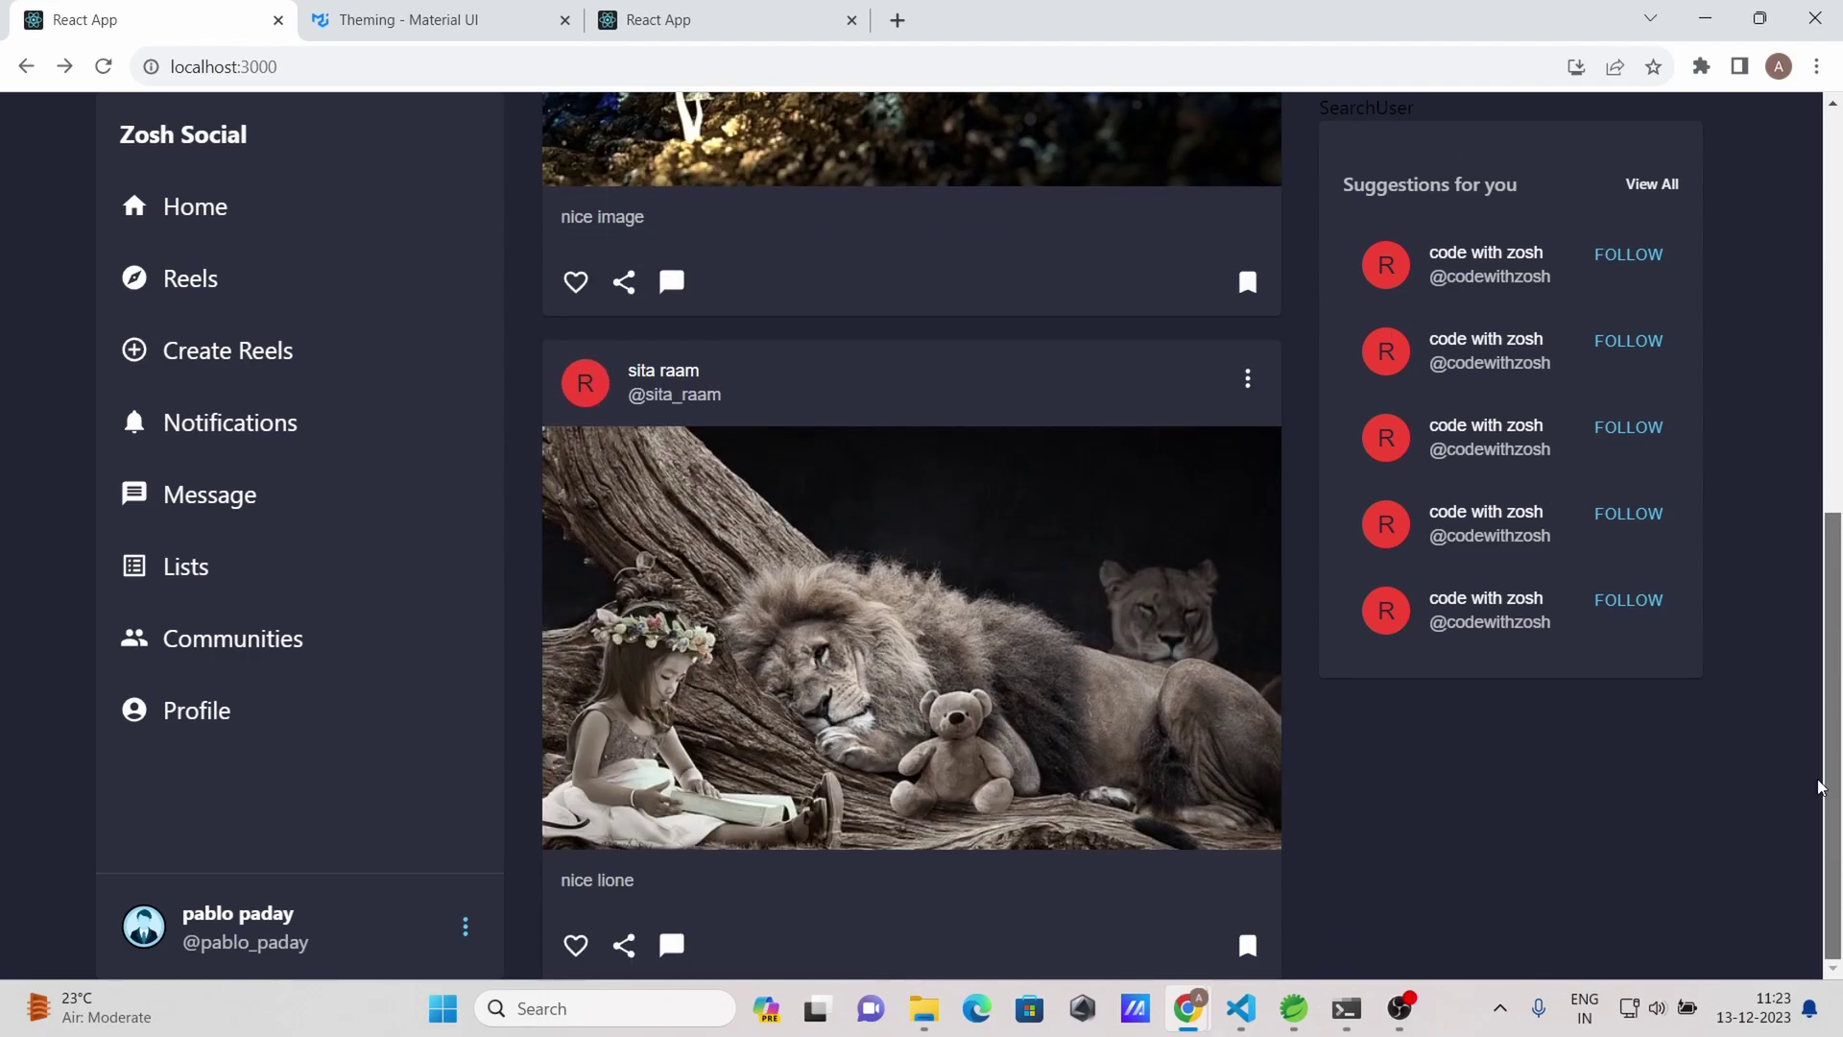
scroll(1840, 483, down, 1)
scroll(1840, 483, up, 5)
click(213, 492)
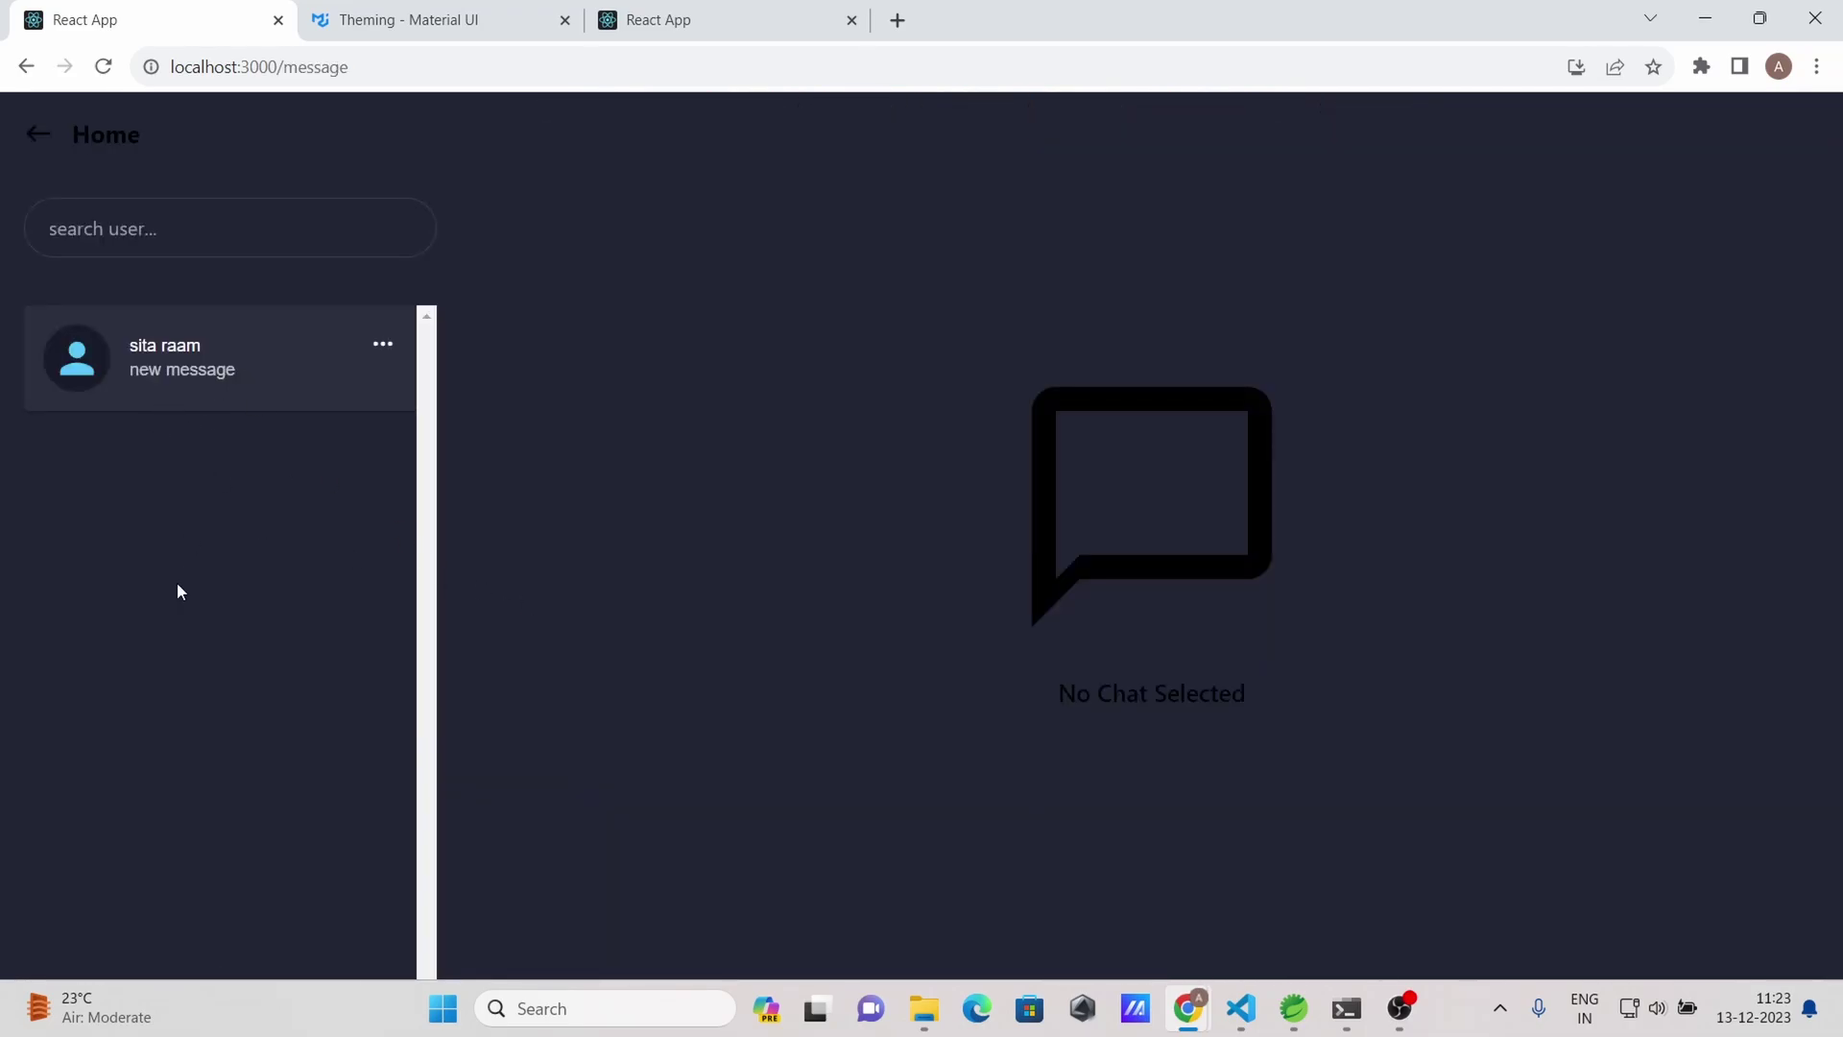
click(150, 354)
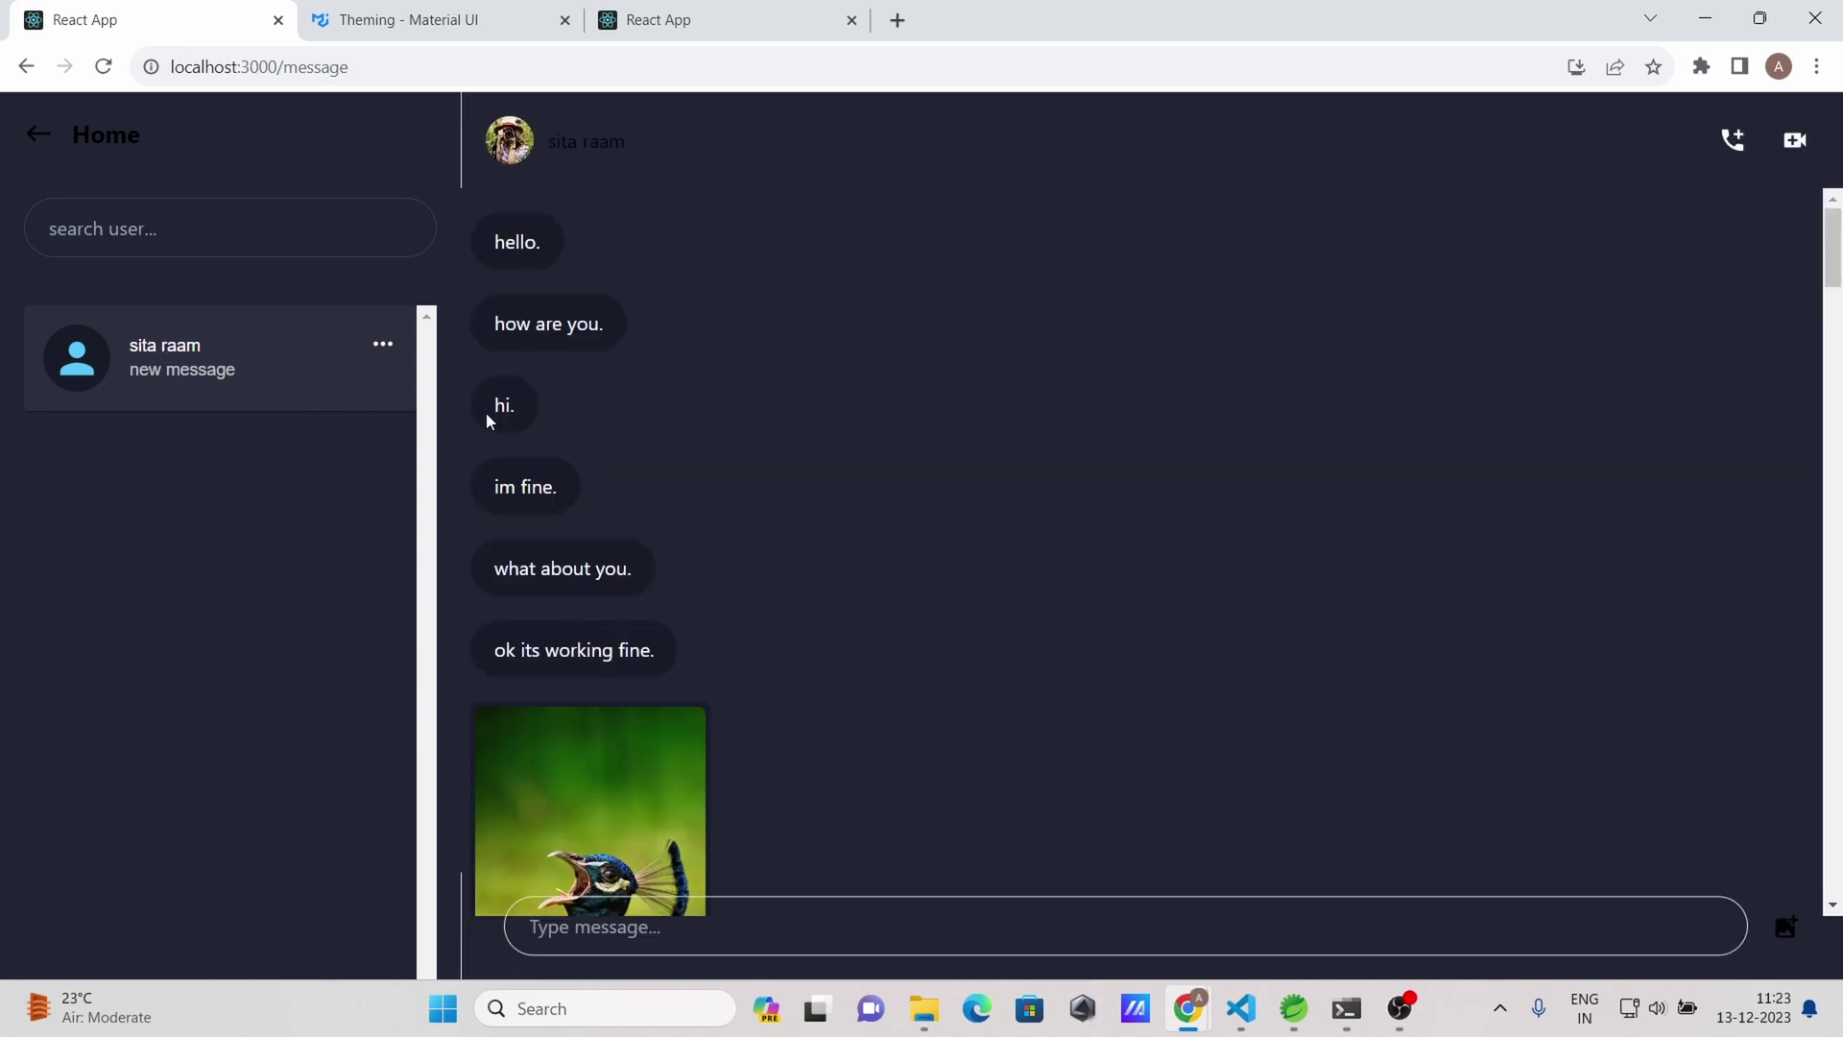
scroll(706, 437, down, 5)
scroll(844, 498, down, 1)
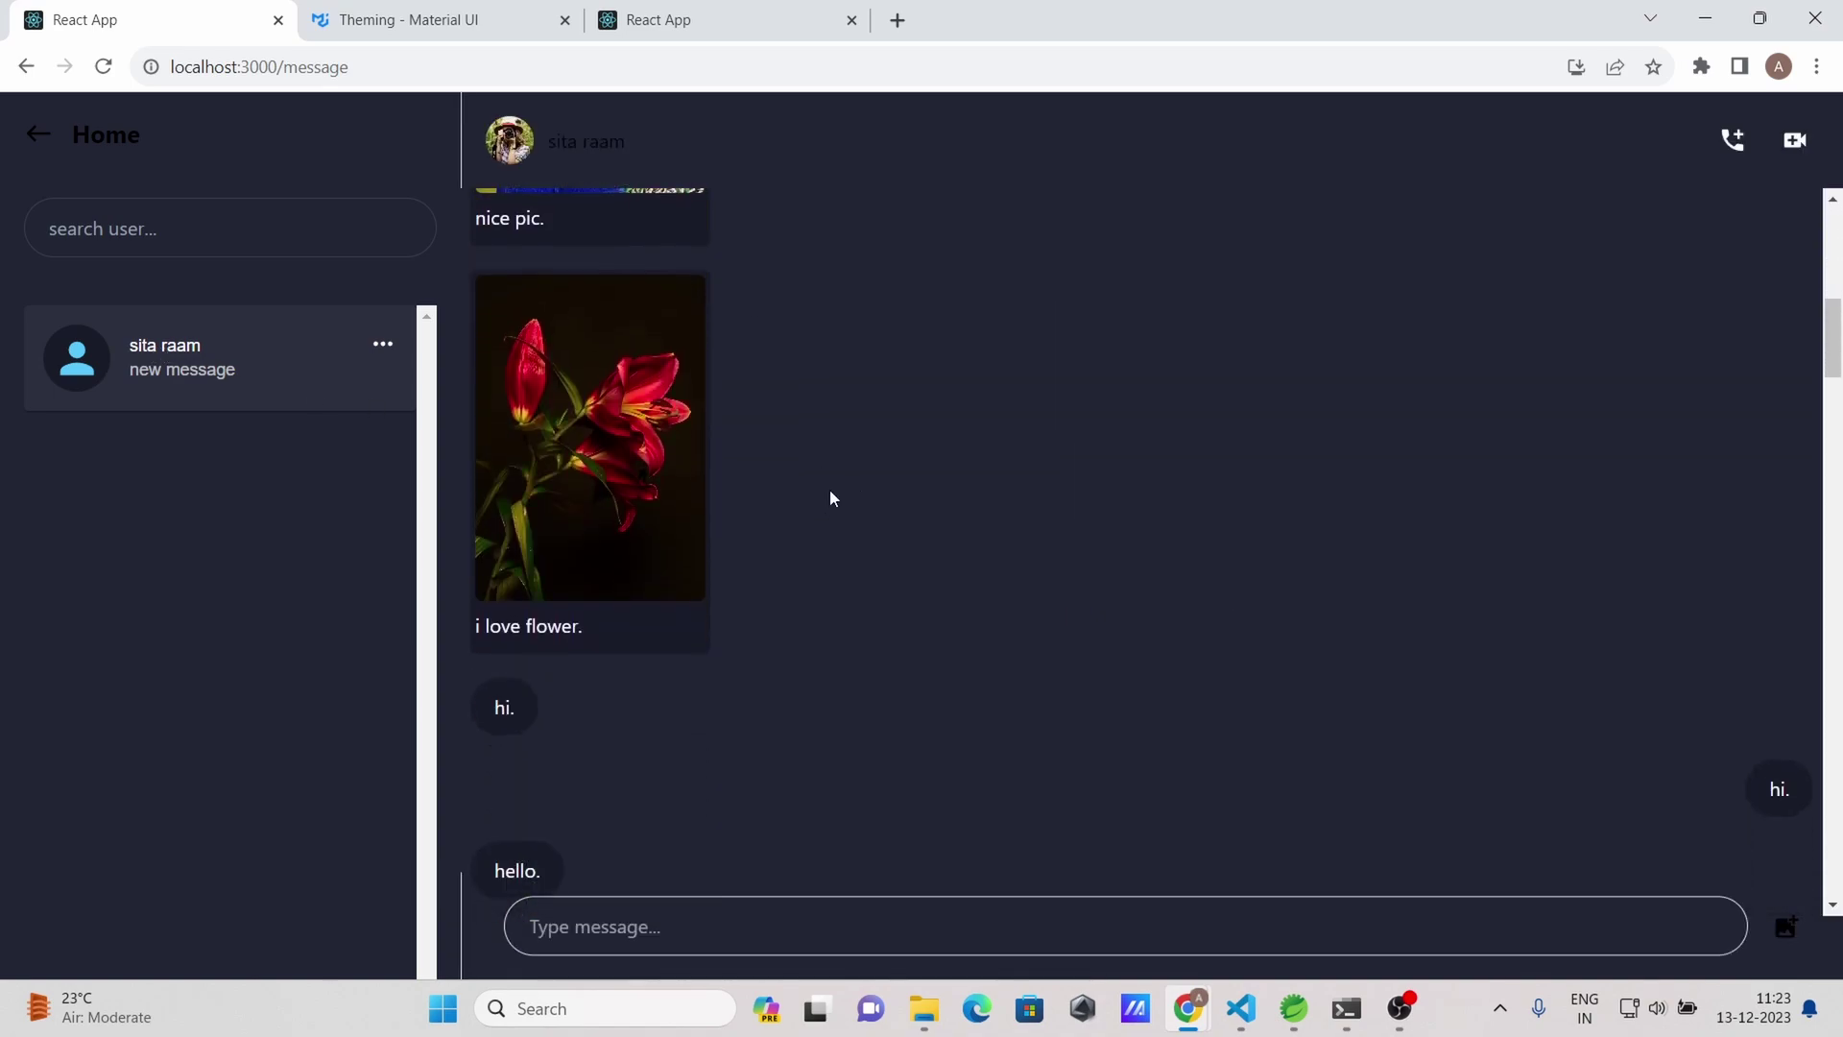
scroll(828, 475, down, 2)
scroll(837, 470, down, 3)
scroll(829, 474, down, 2)
scroll(824, 478, down, 4)
scroll(824, 479, down, 2)
scroll(850, 497, down, 4)
scroll(864, 504, down, 3)
scroll(868, 512, down, 4)
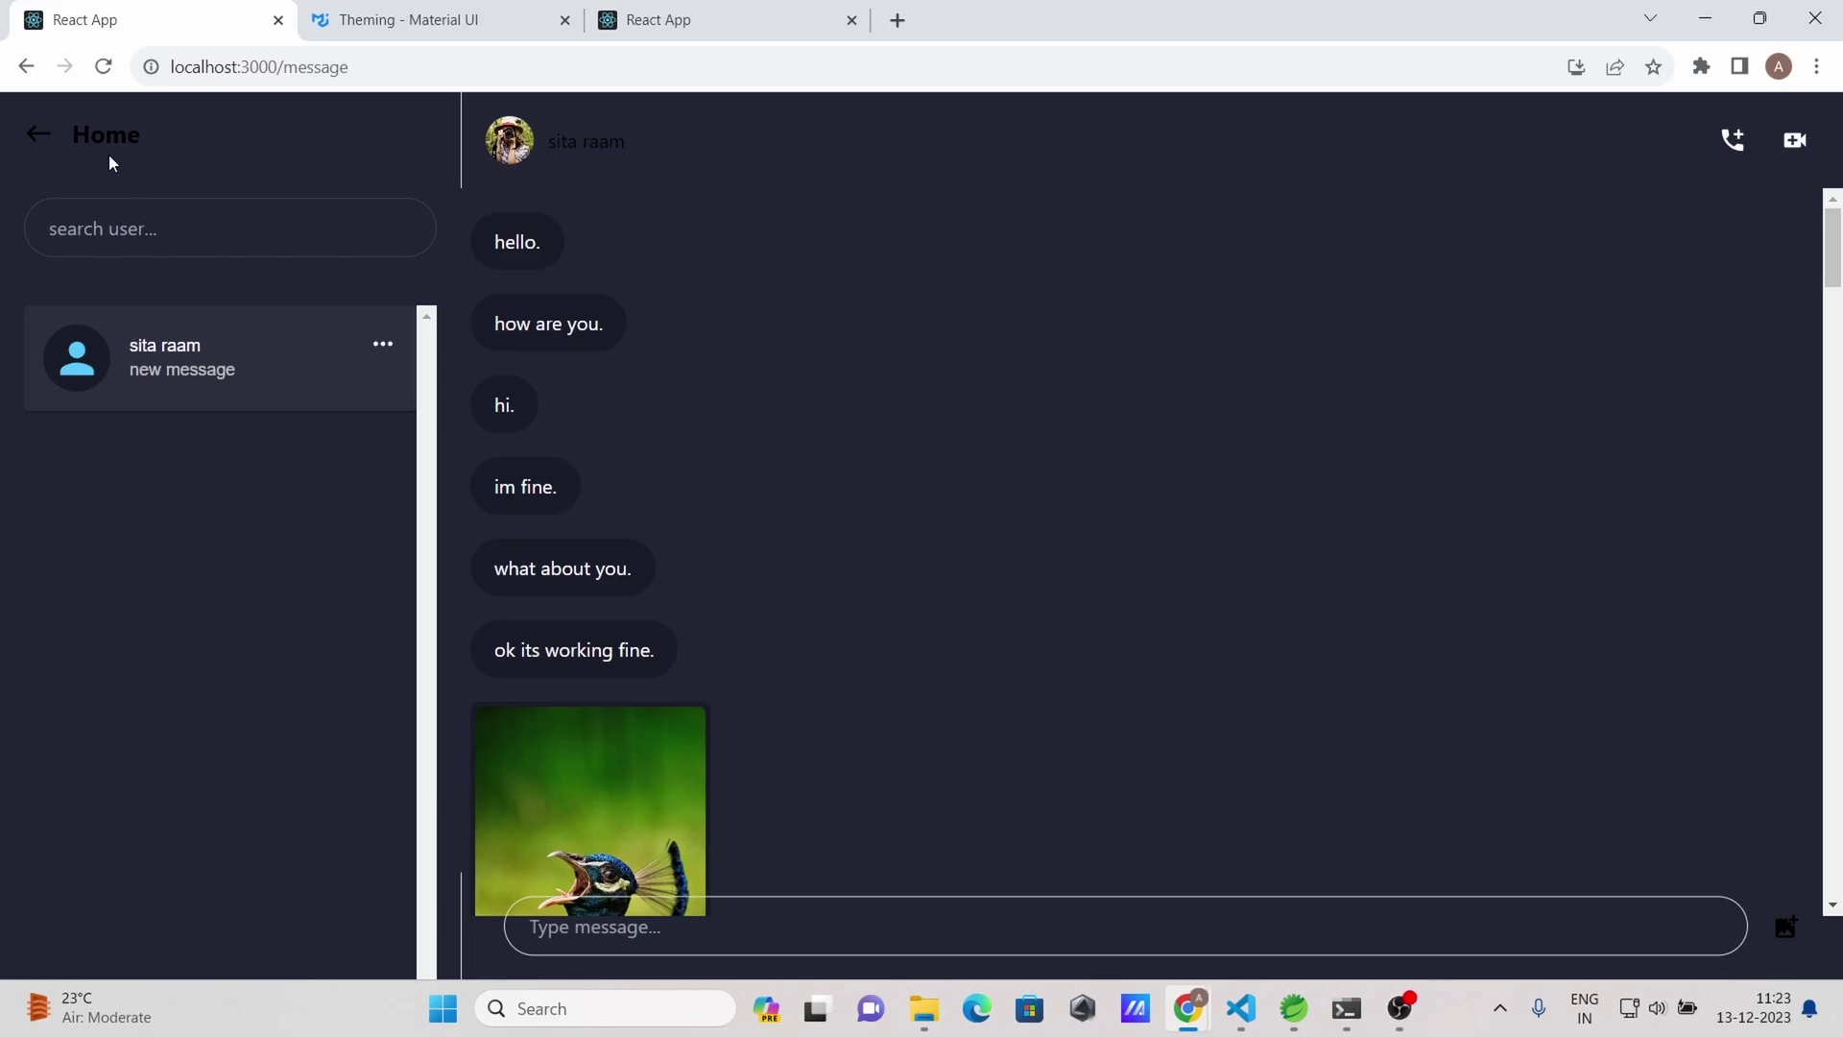
click(25, 66)
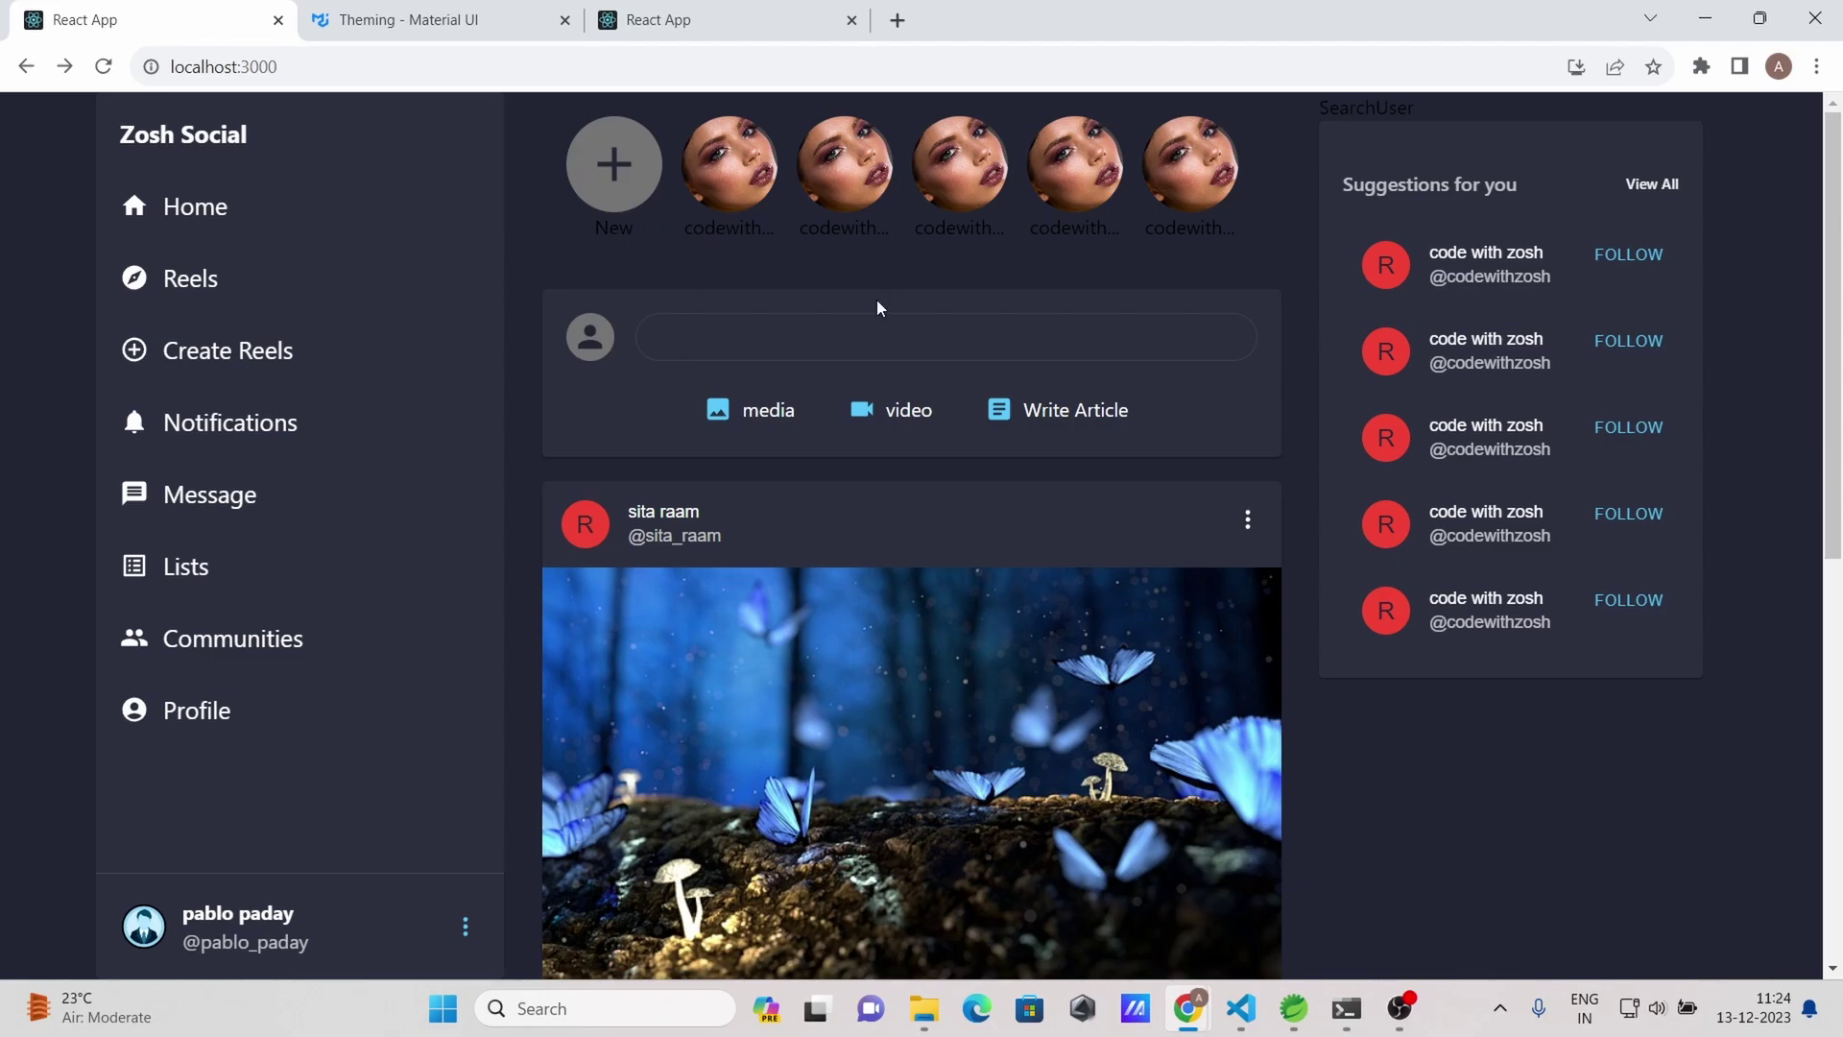
click(1235, 1013)
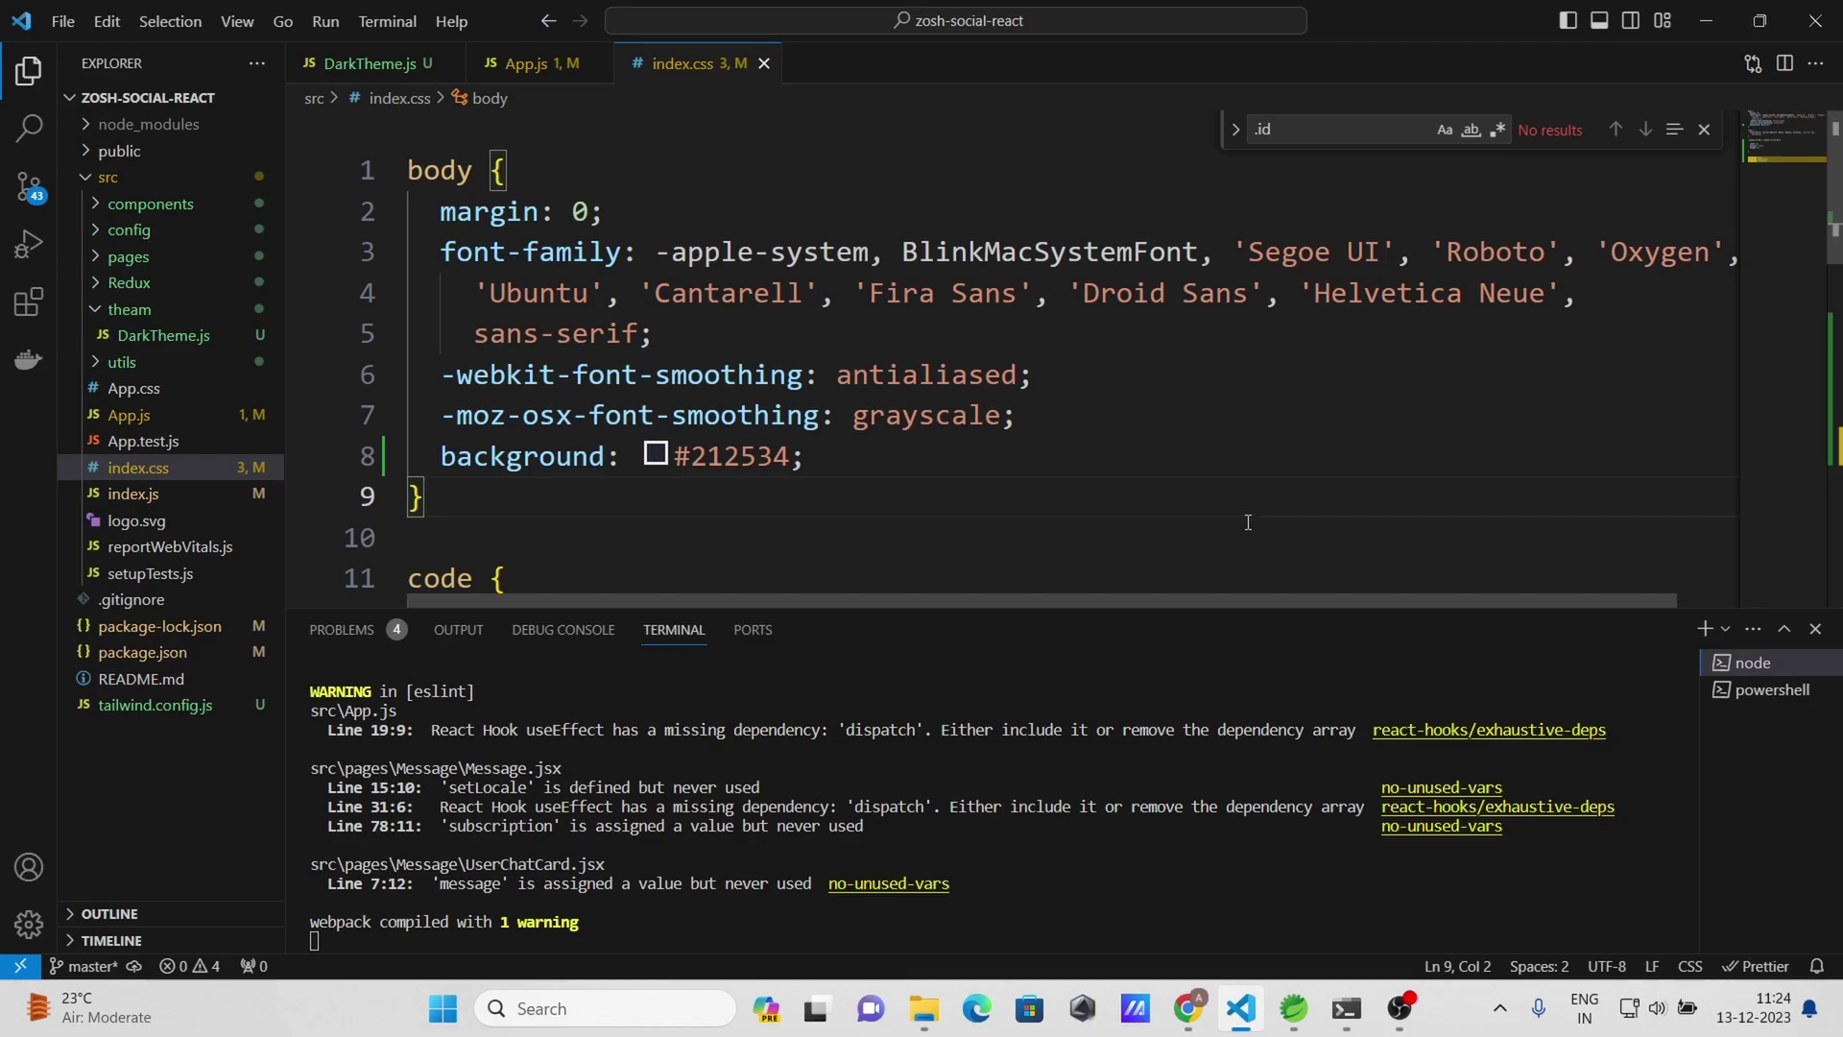
key(ctrl+p)
text(story)
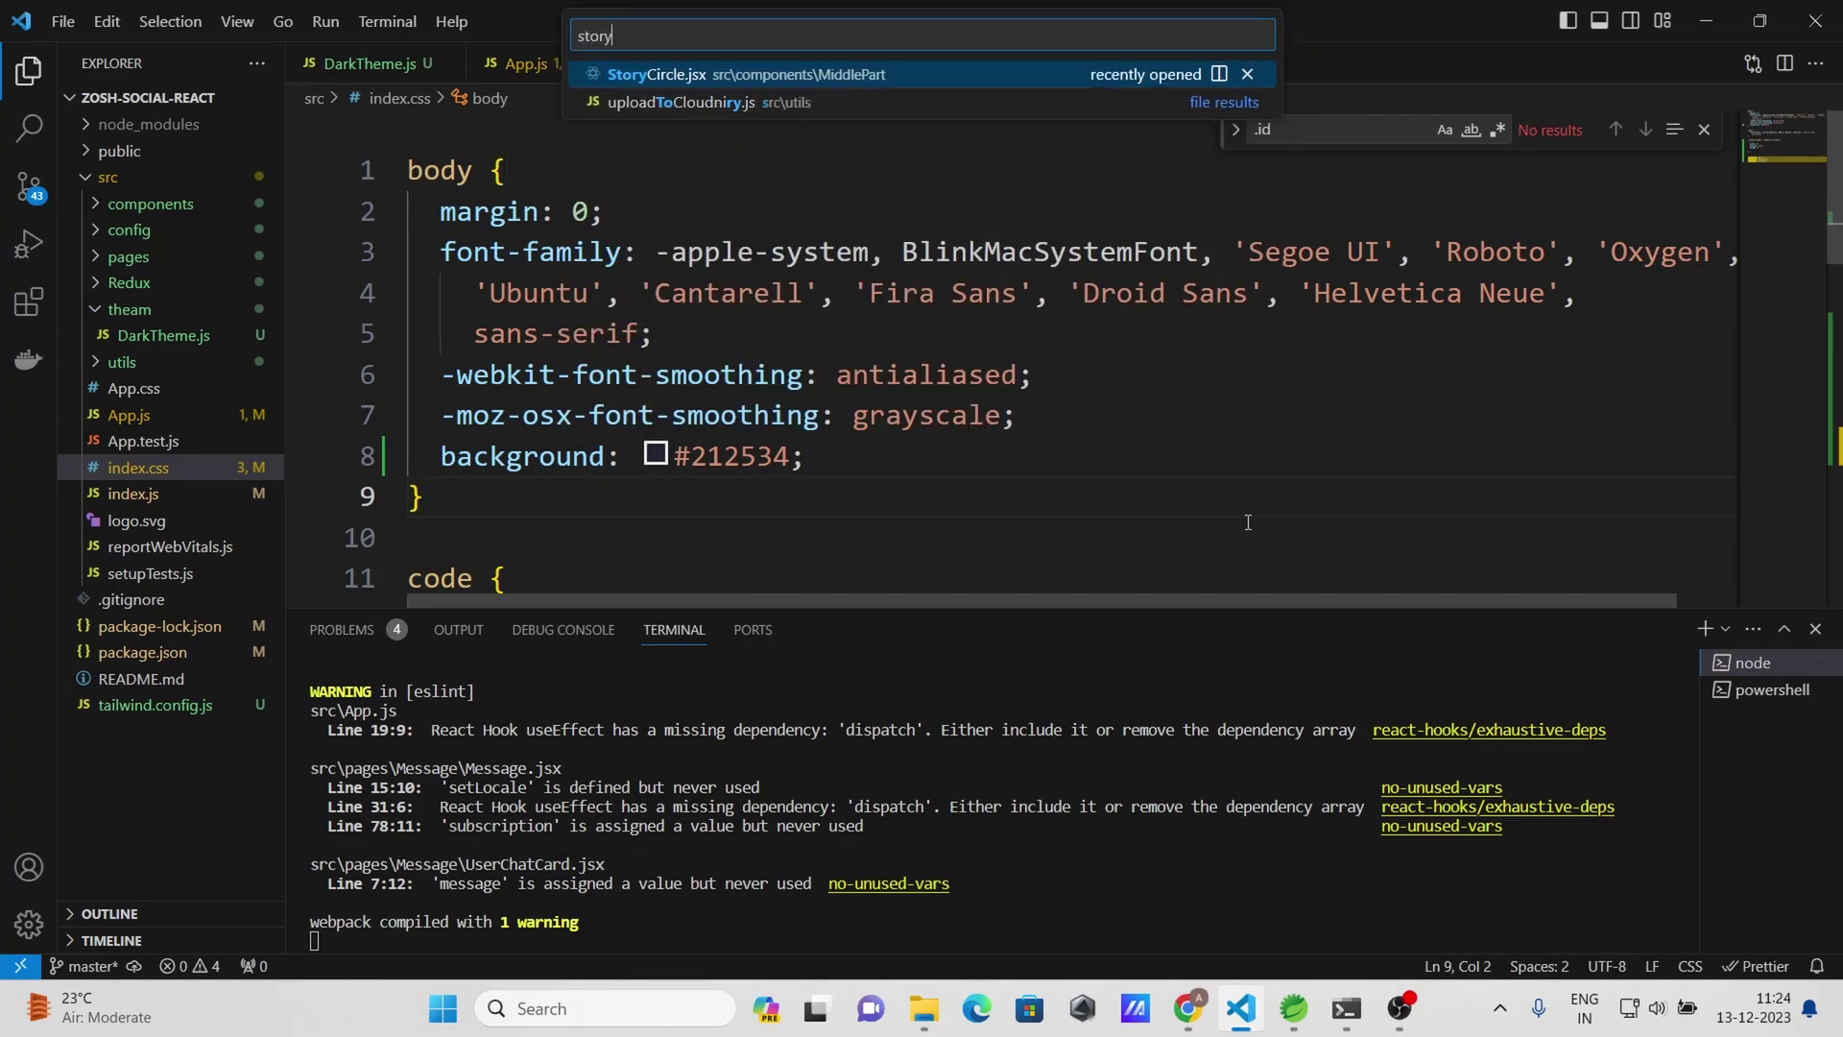
key(Return)
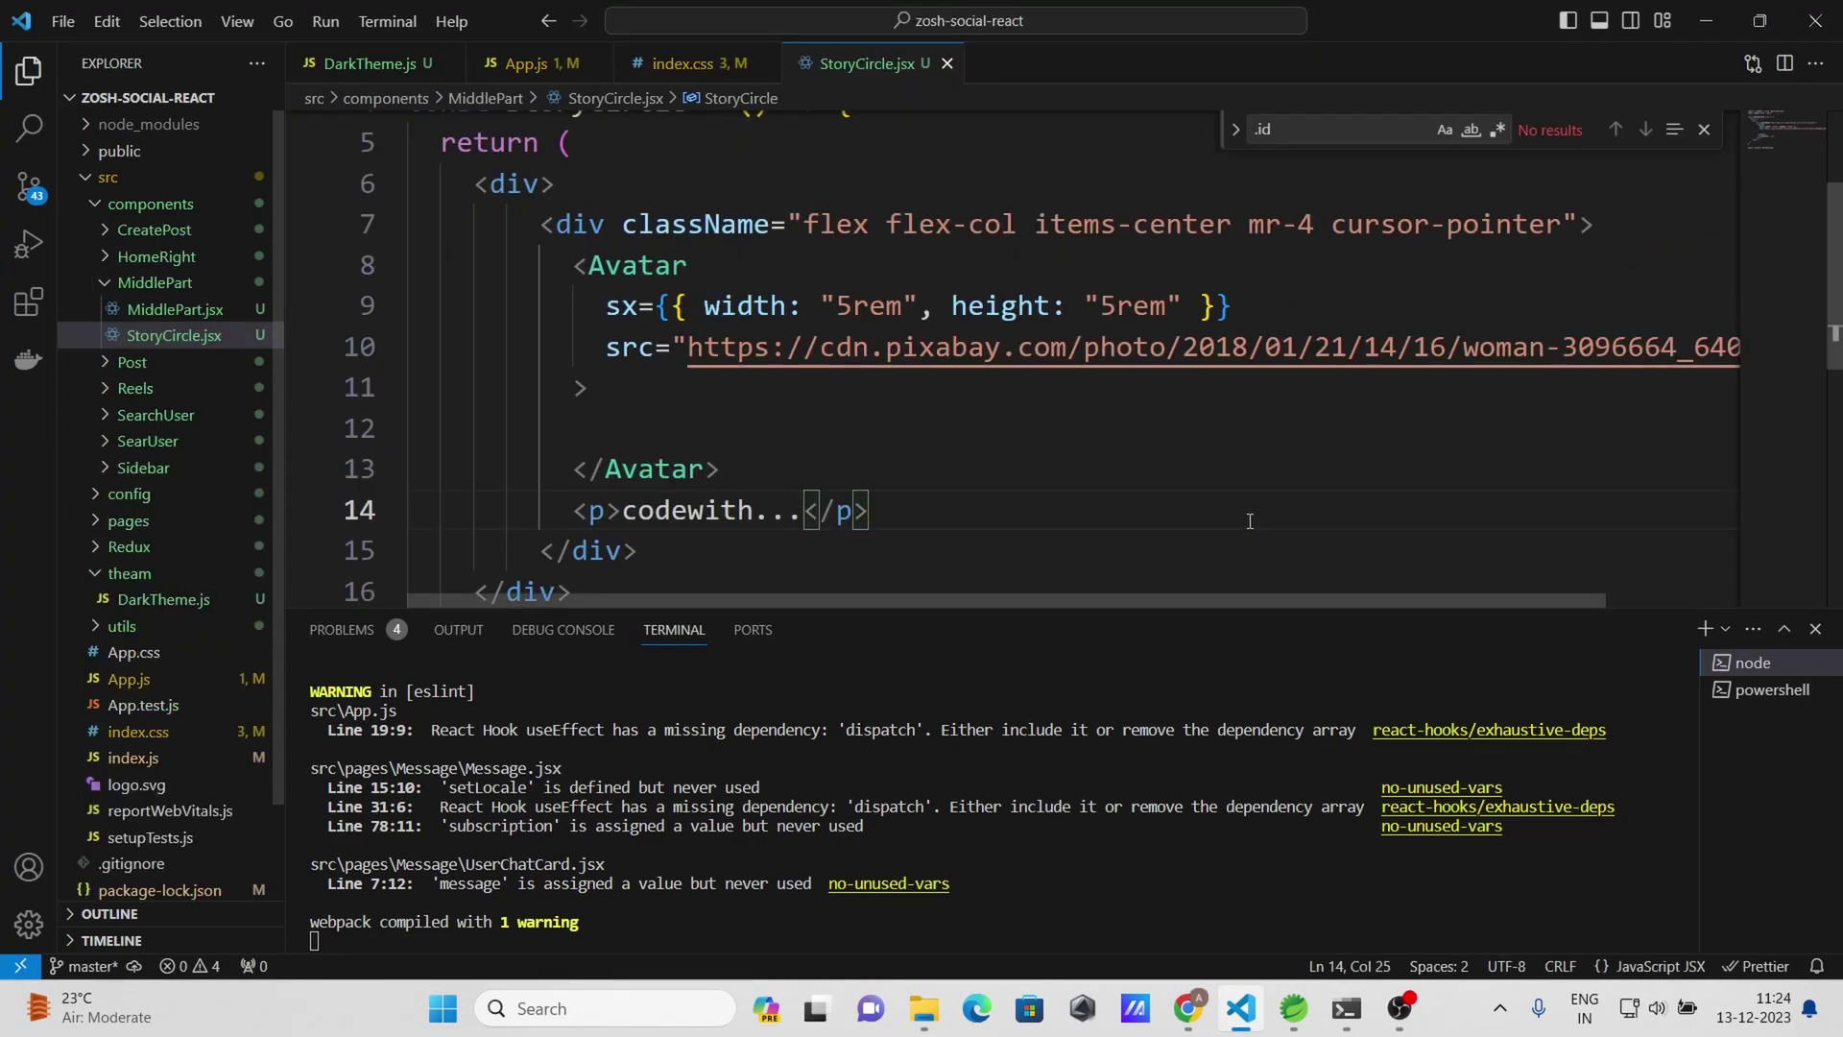
scroll(921, 448, down, 3)
scroll(929, 440, up, 1)
scroll(928, 442, up, 1)
click(153, 308)
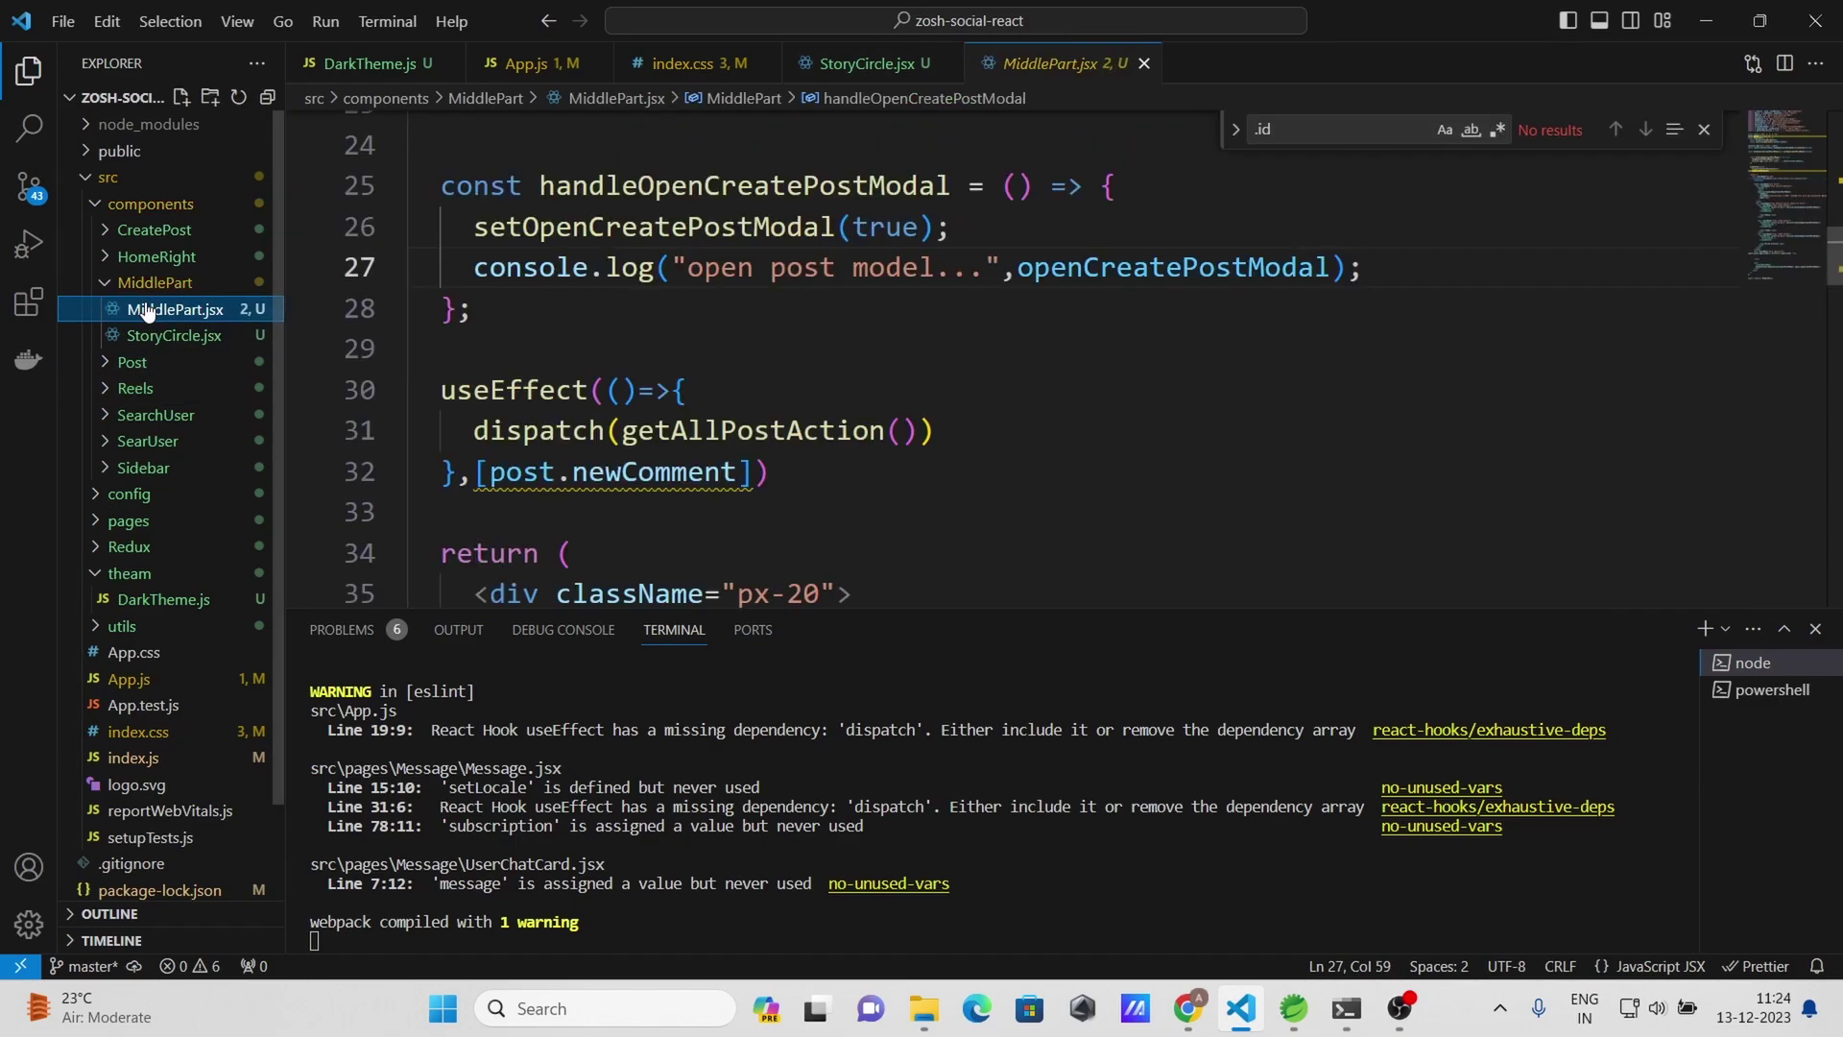
scroll(865, 426, down, 2)
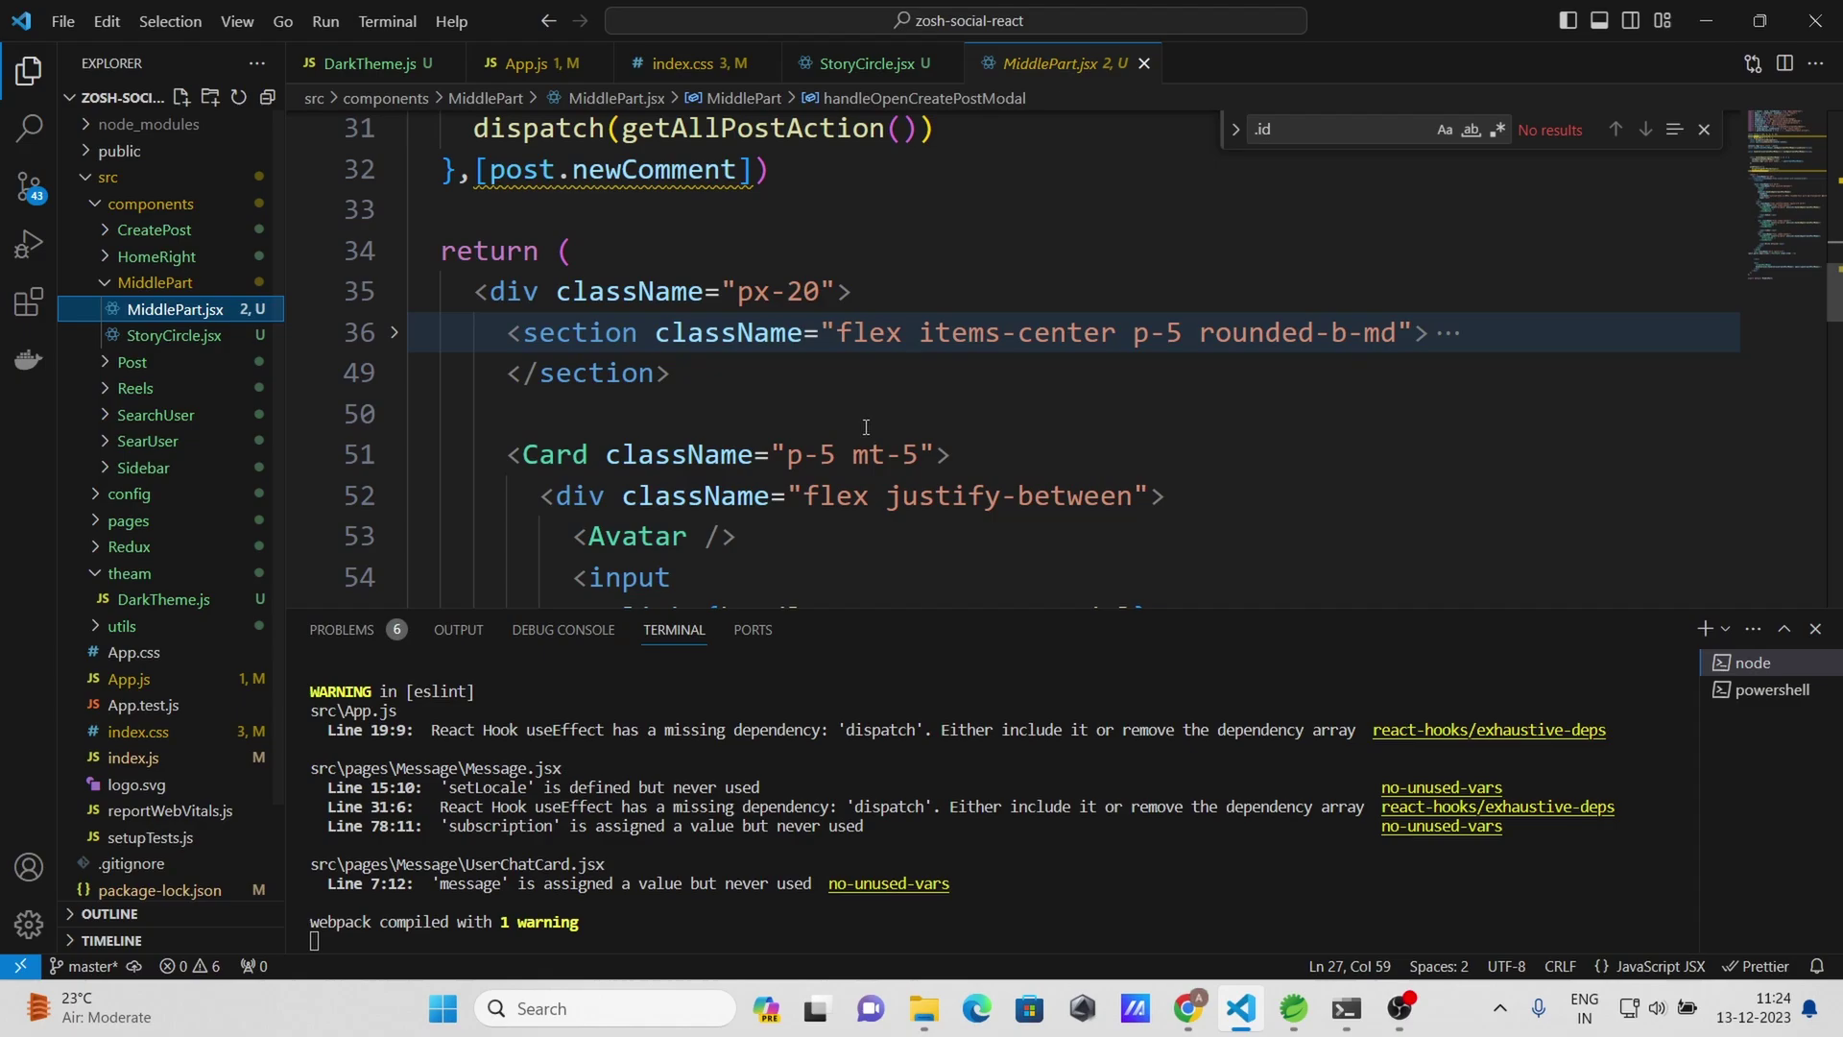
click(170, 336)
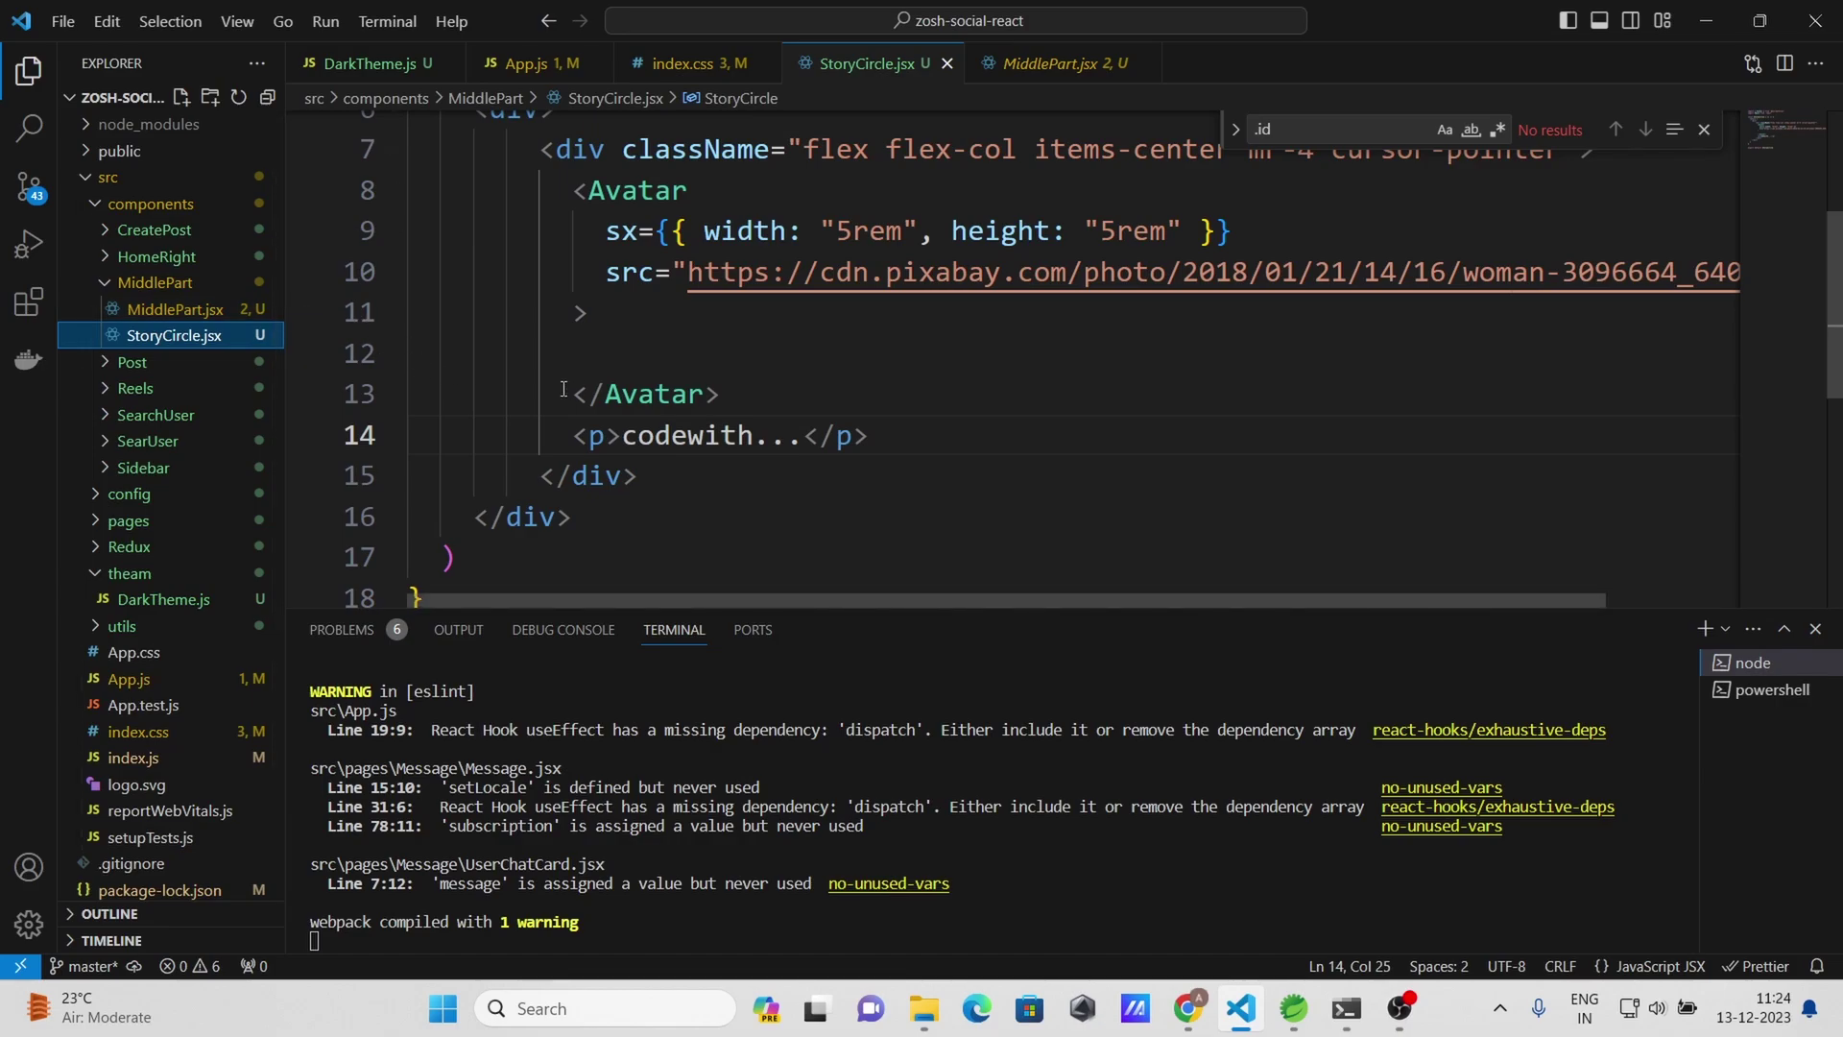
scroll(536, 389, up, 3)
click(144, 308)
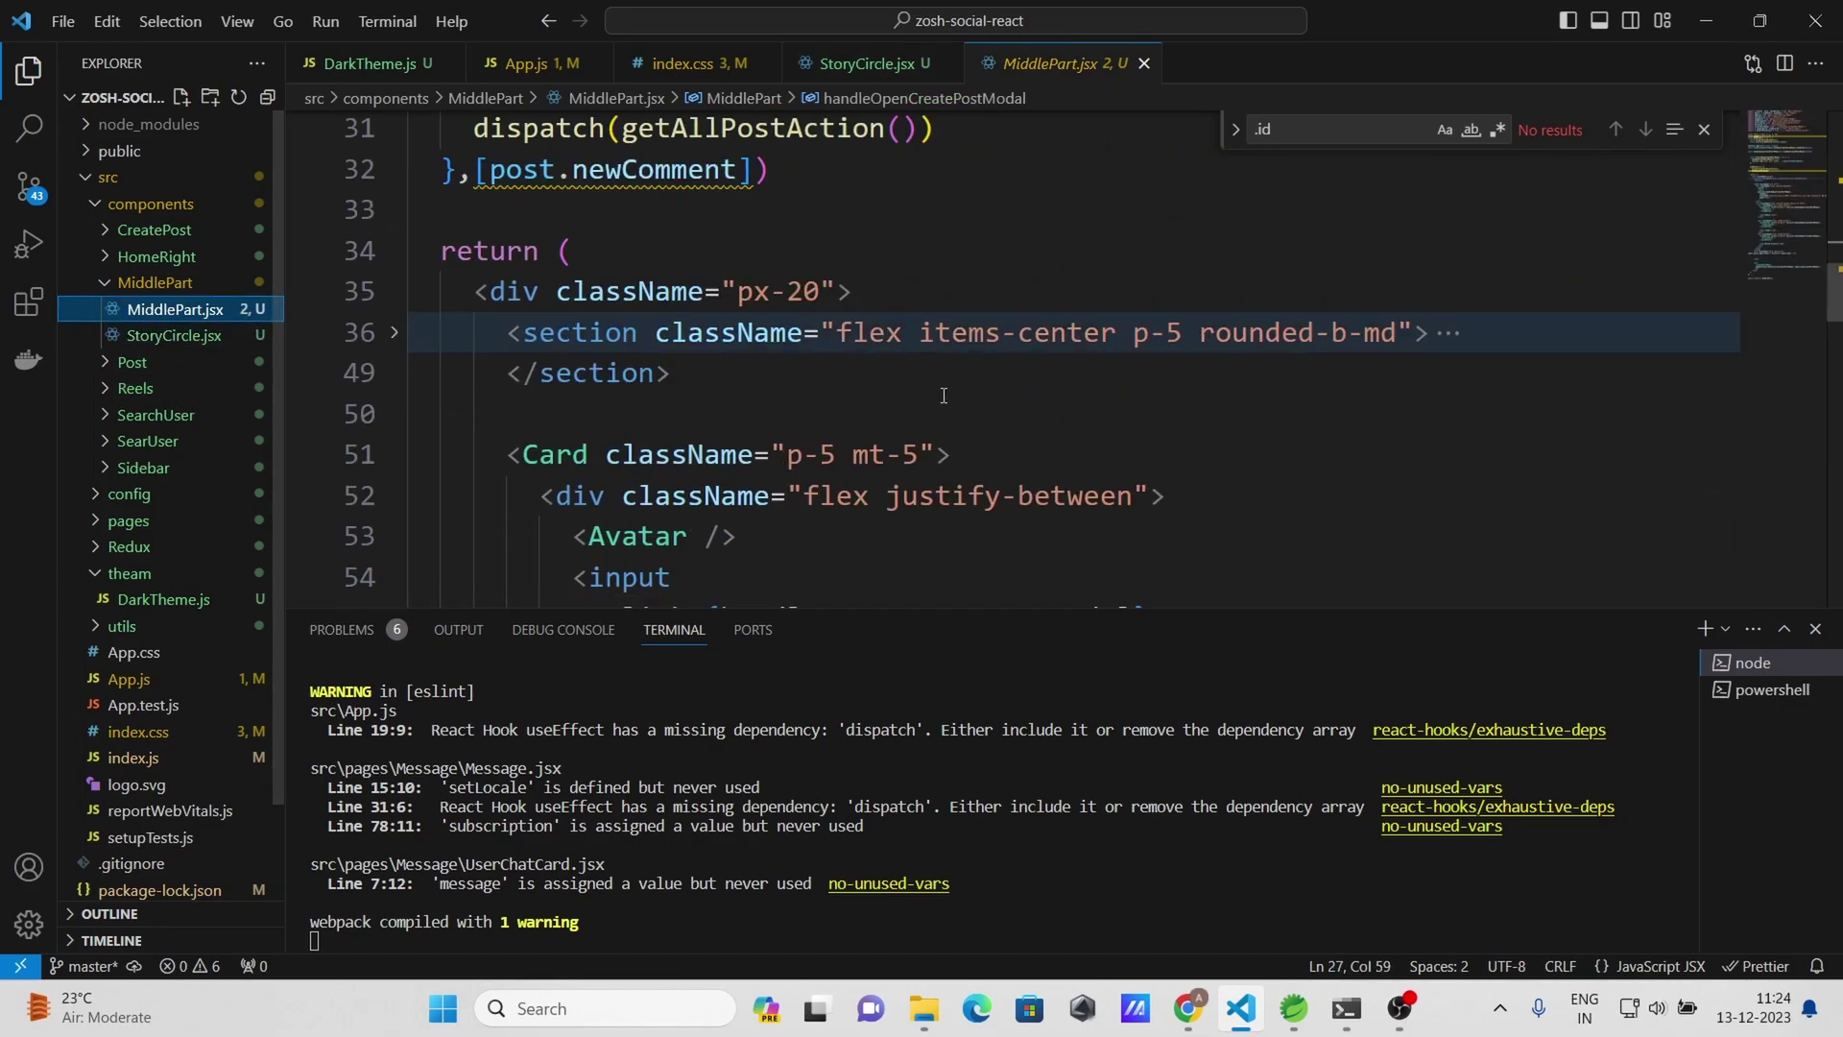
scroll(943, 395, down, 5)
scroll(929, 398, down, 2)
scroll(915, 401, down, 2)
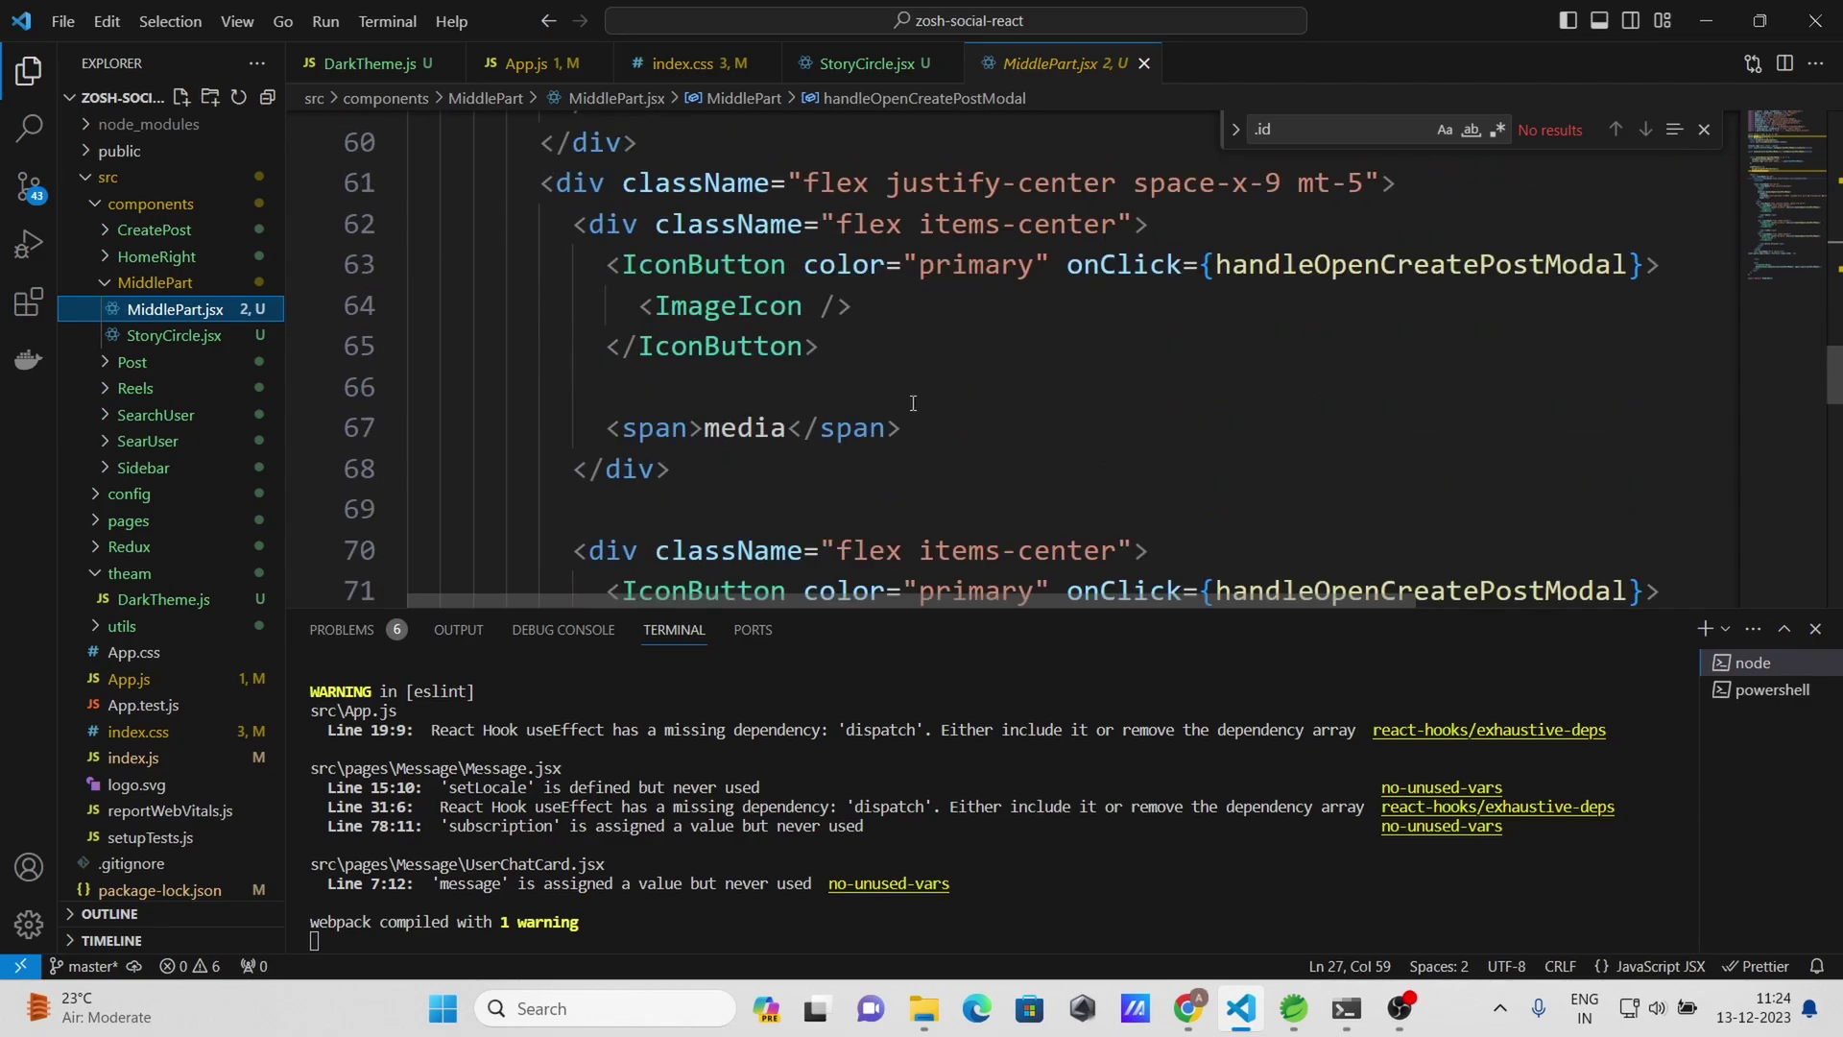
scroll(913, 401, down, 2)
scroll(913, 400, down, 2)
scroll(921, 410, down, 1)
scroll(940, 436, up, 1)
scroll(941, 436, up, 5)
scroll(965, 453, up, 3)
scroll(994, 468, up, 1)
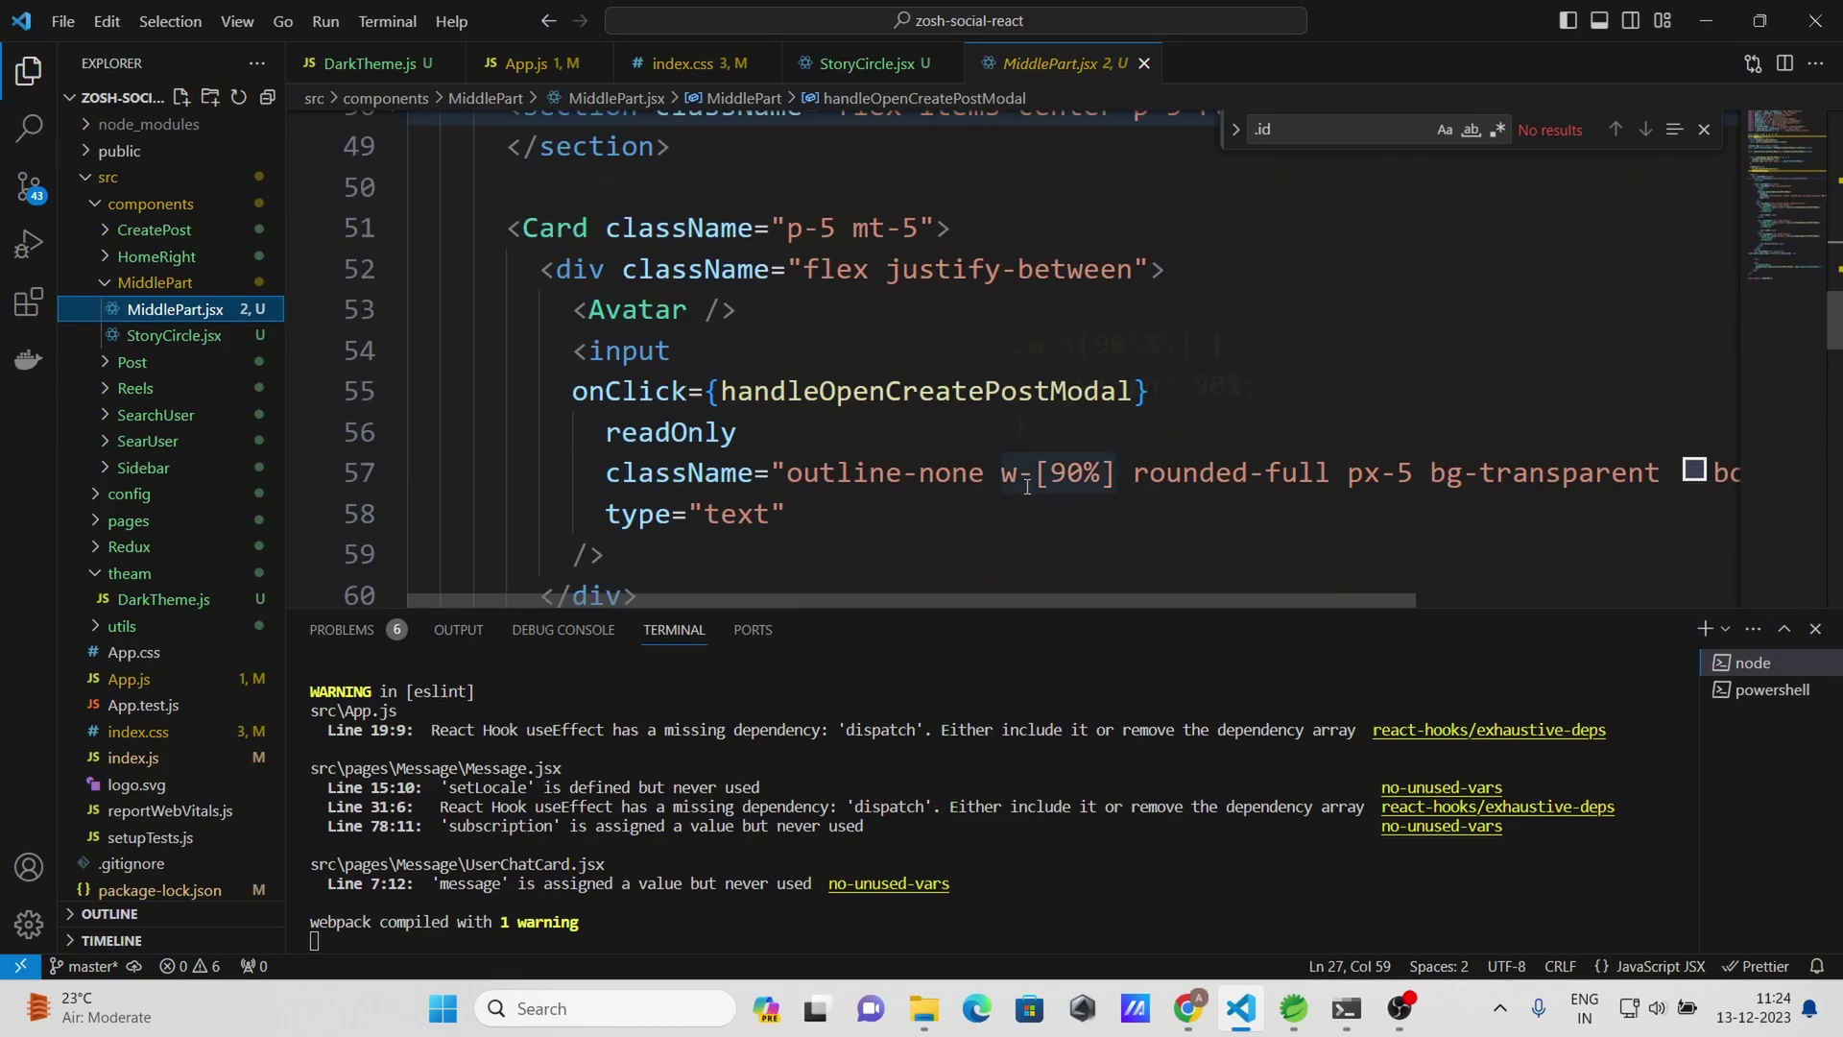
scroll(1015, 483, up, 1)
scroll(835, 458, up, 2)
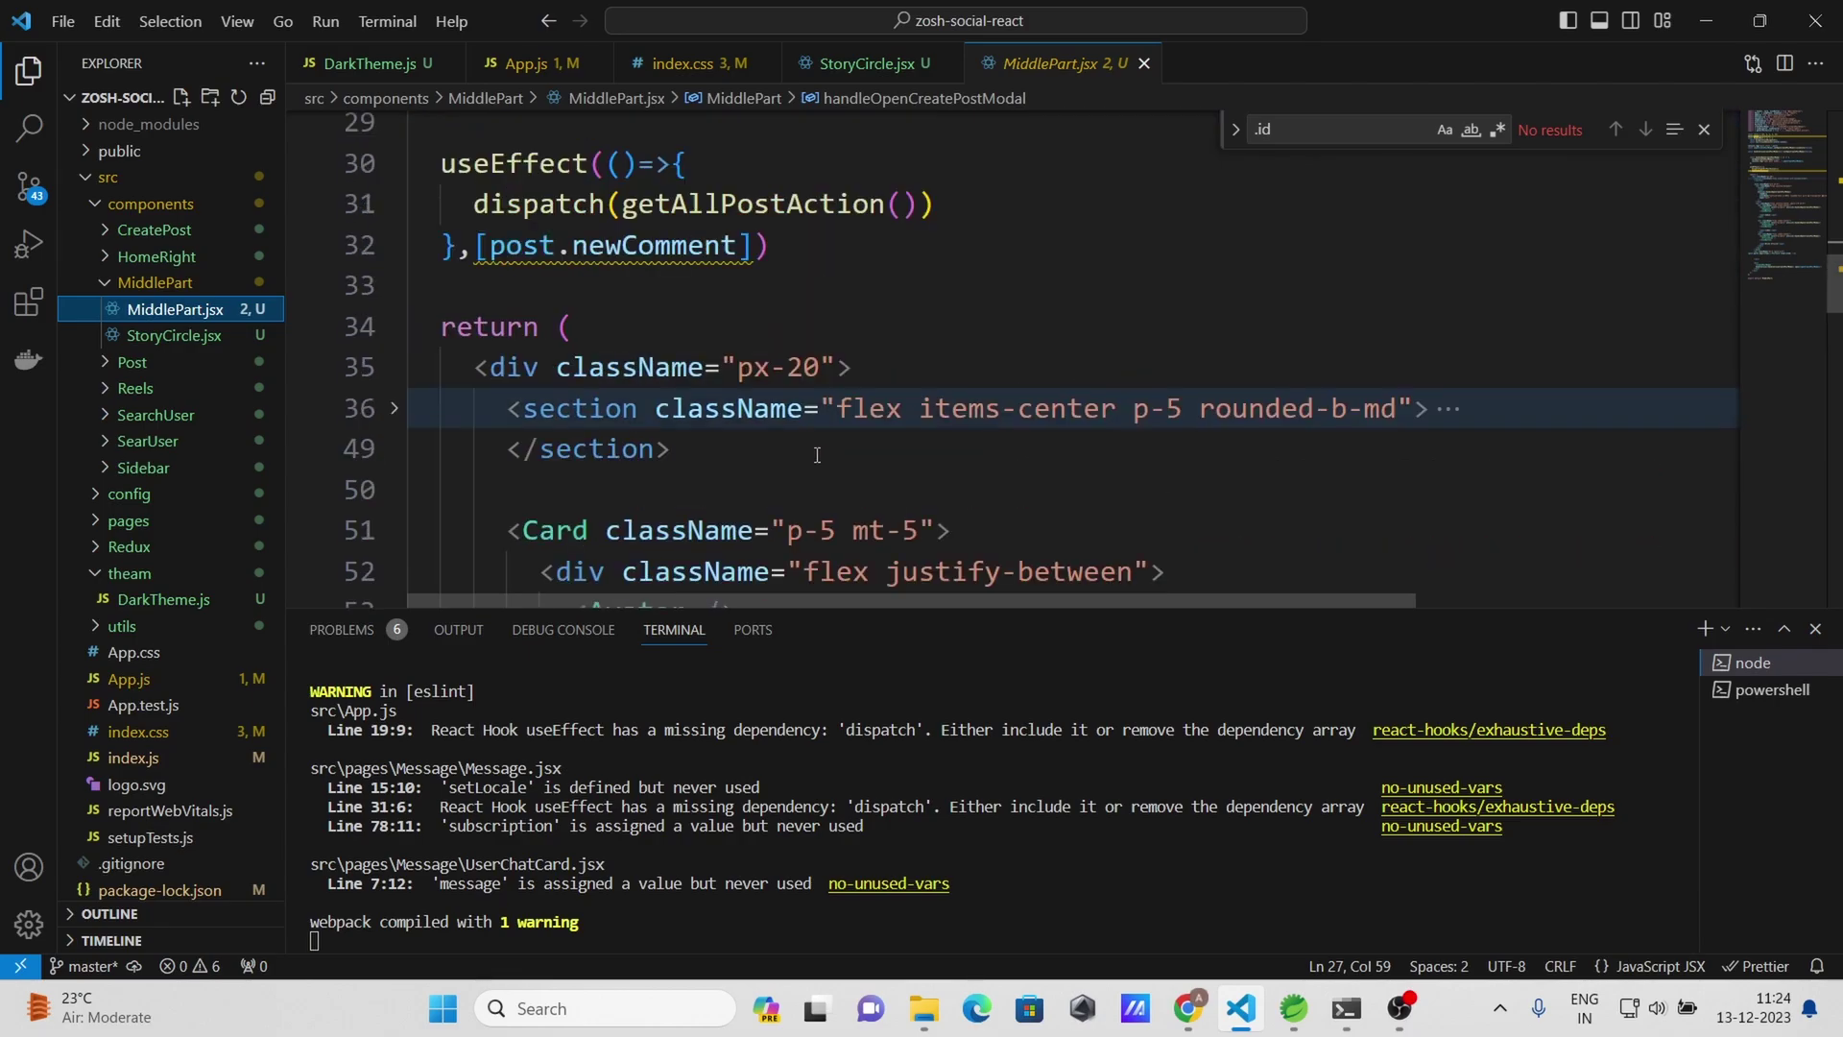
click(398, 412)
scroll(1078, 426, down, 3)
scroll(1077, 426, down, 1)
scroll(750, 391, up, 2)
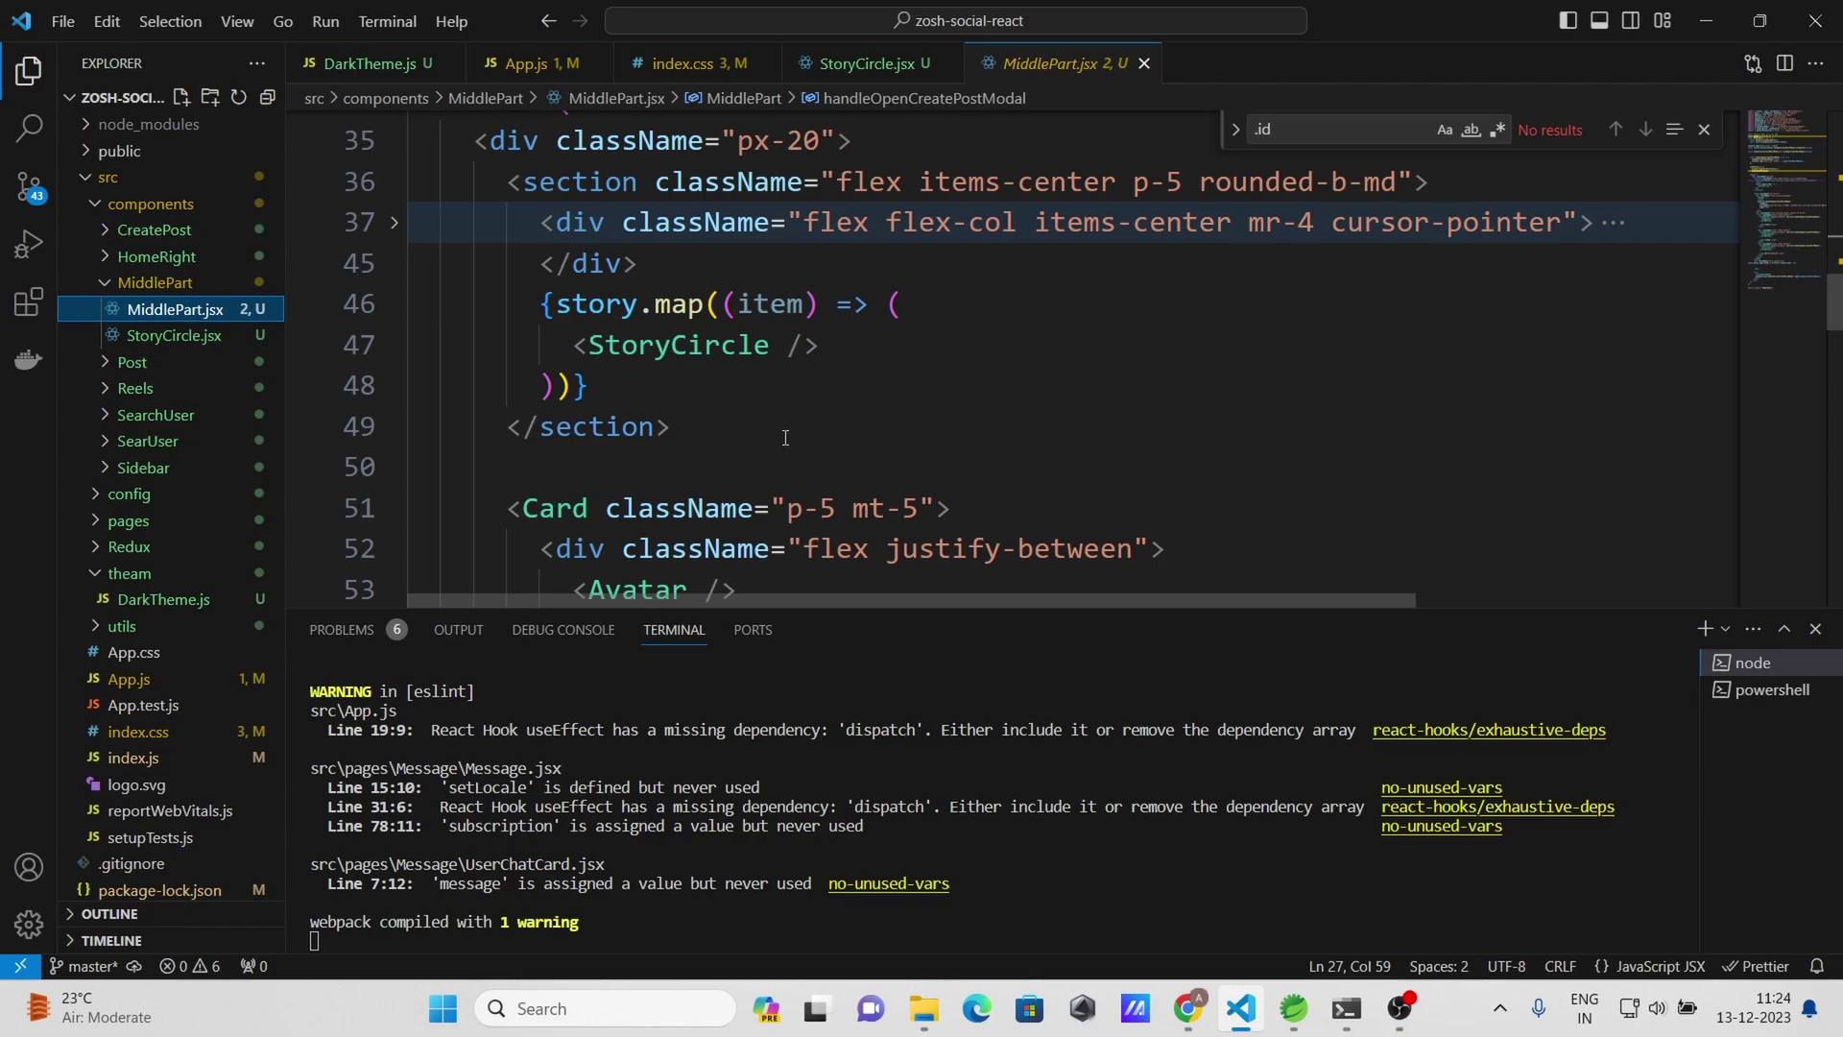
click(158, 335)
scroll(955, 395, down, 1)
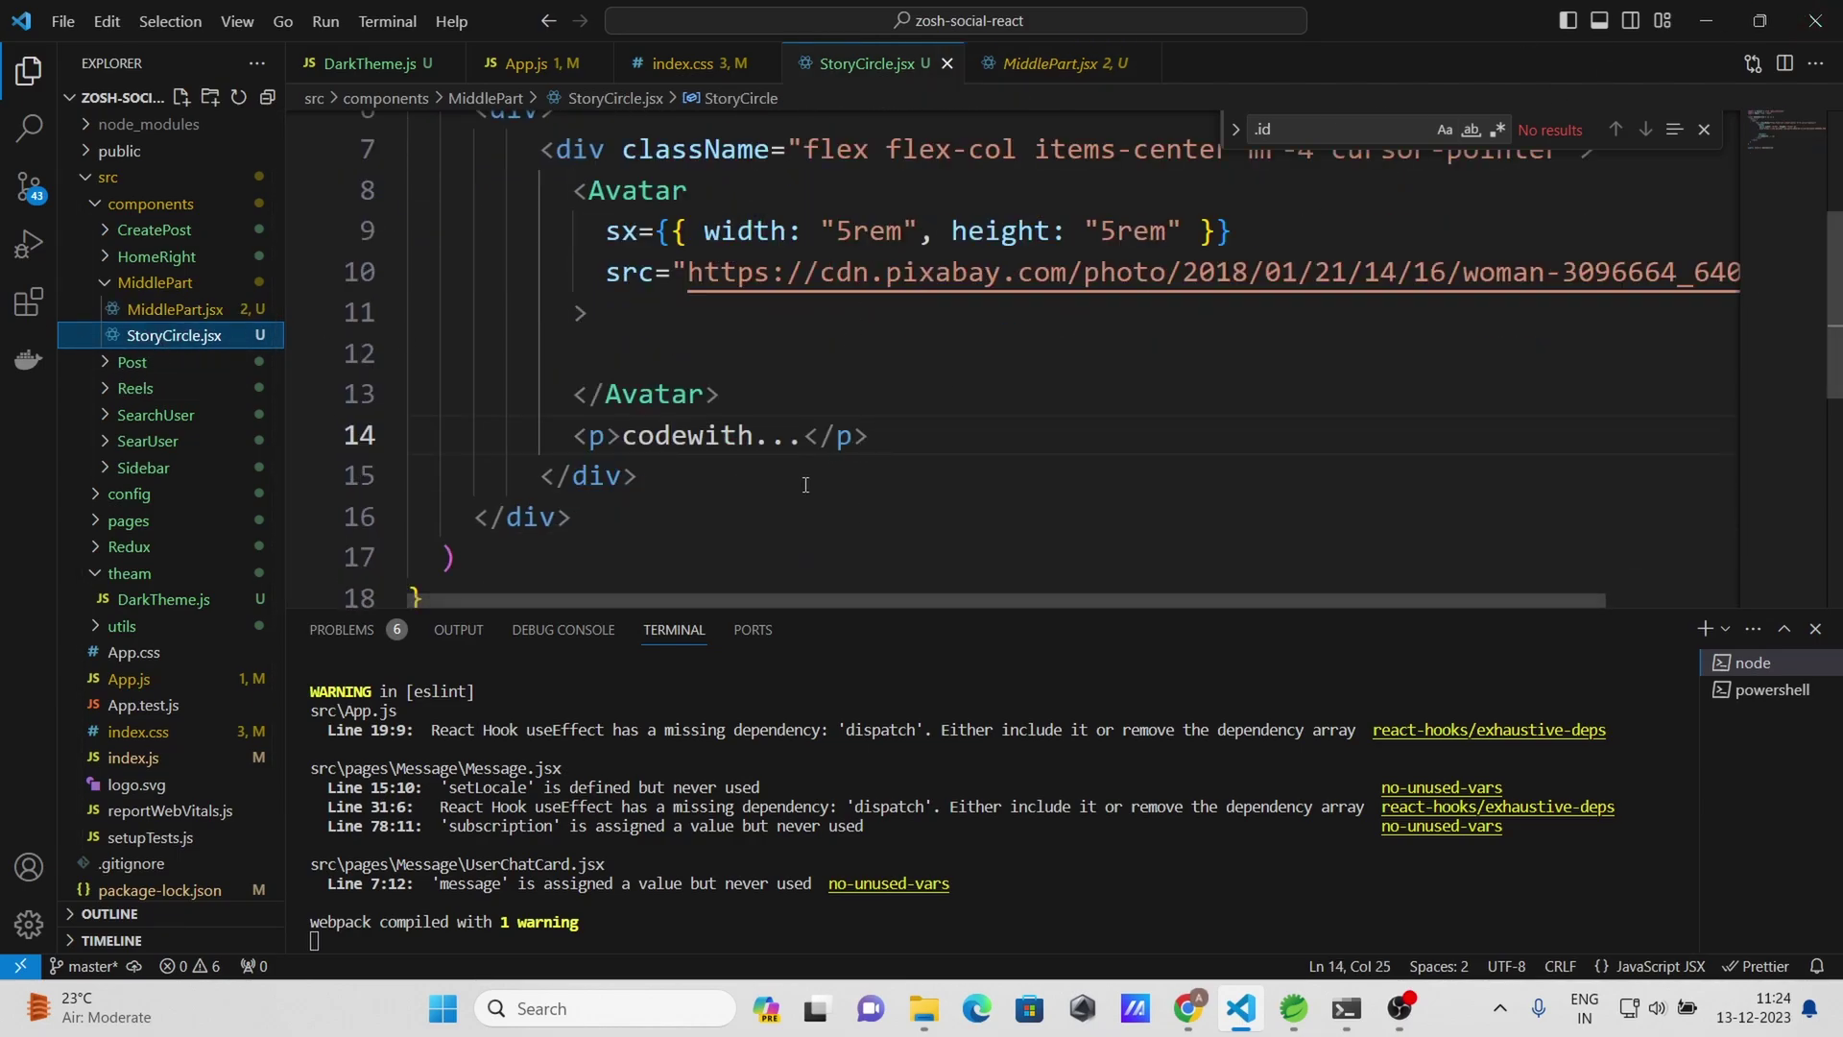
scroll(826, 489, up, 1)
scroll(866, 401, down, 1)
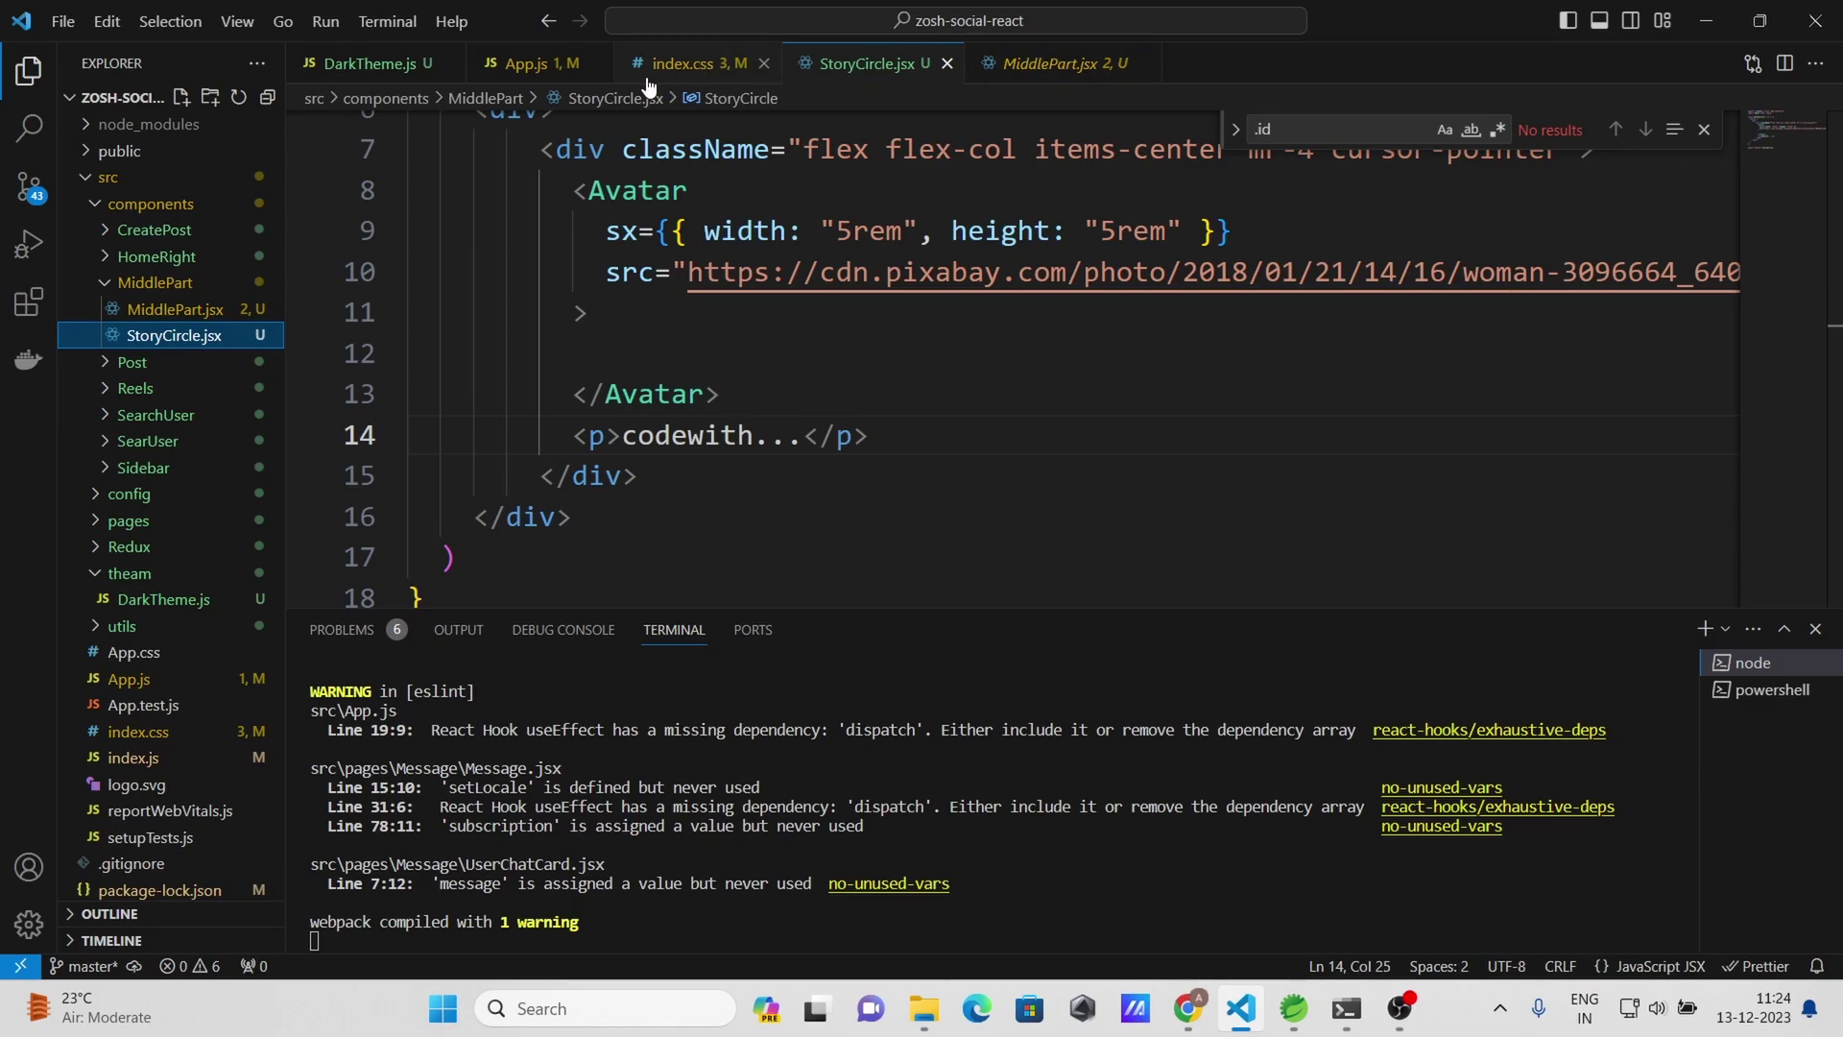
Add a color property line below the background declaration in the index.css body rule
click(697, 64)
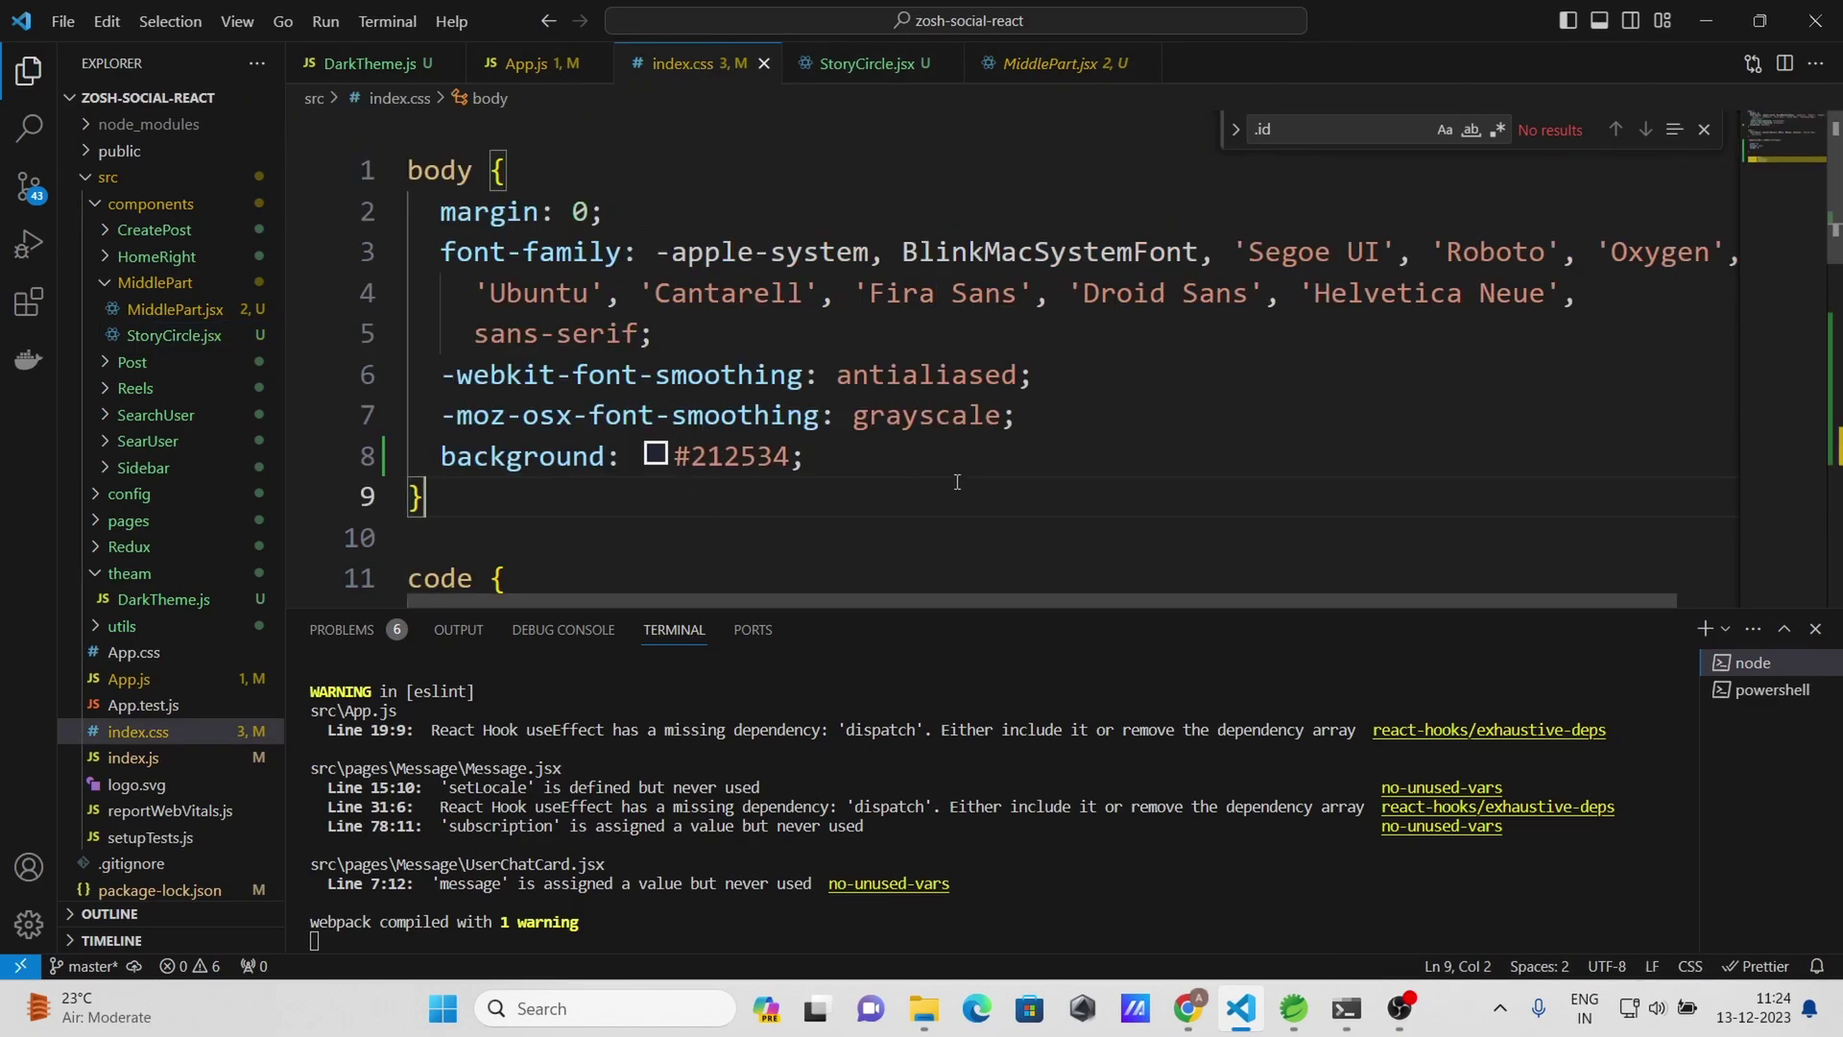
click(910, 475)
key(Return)
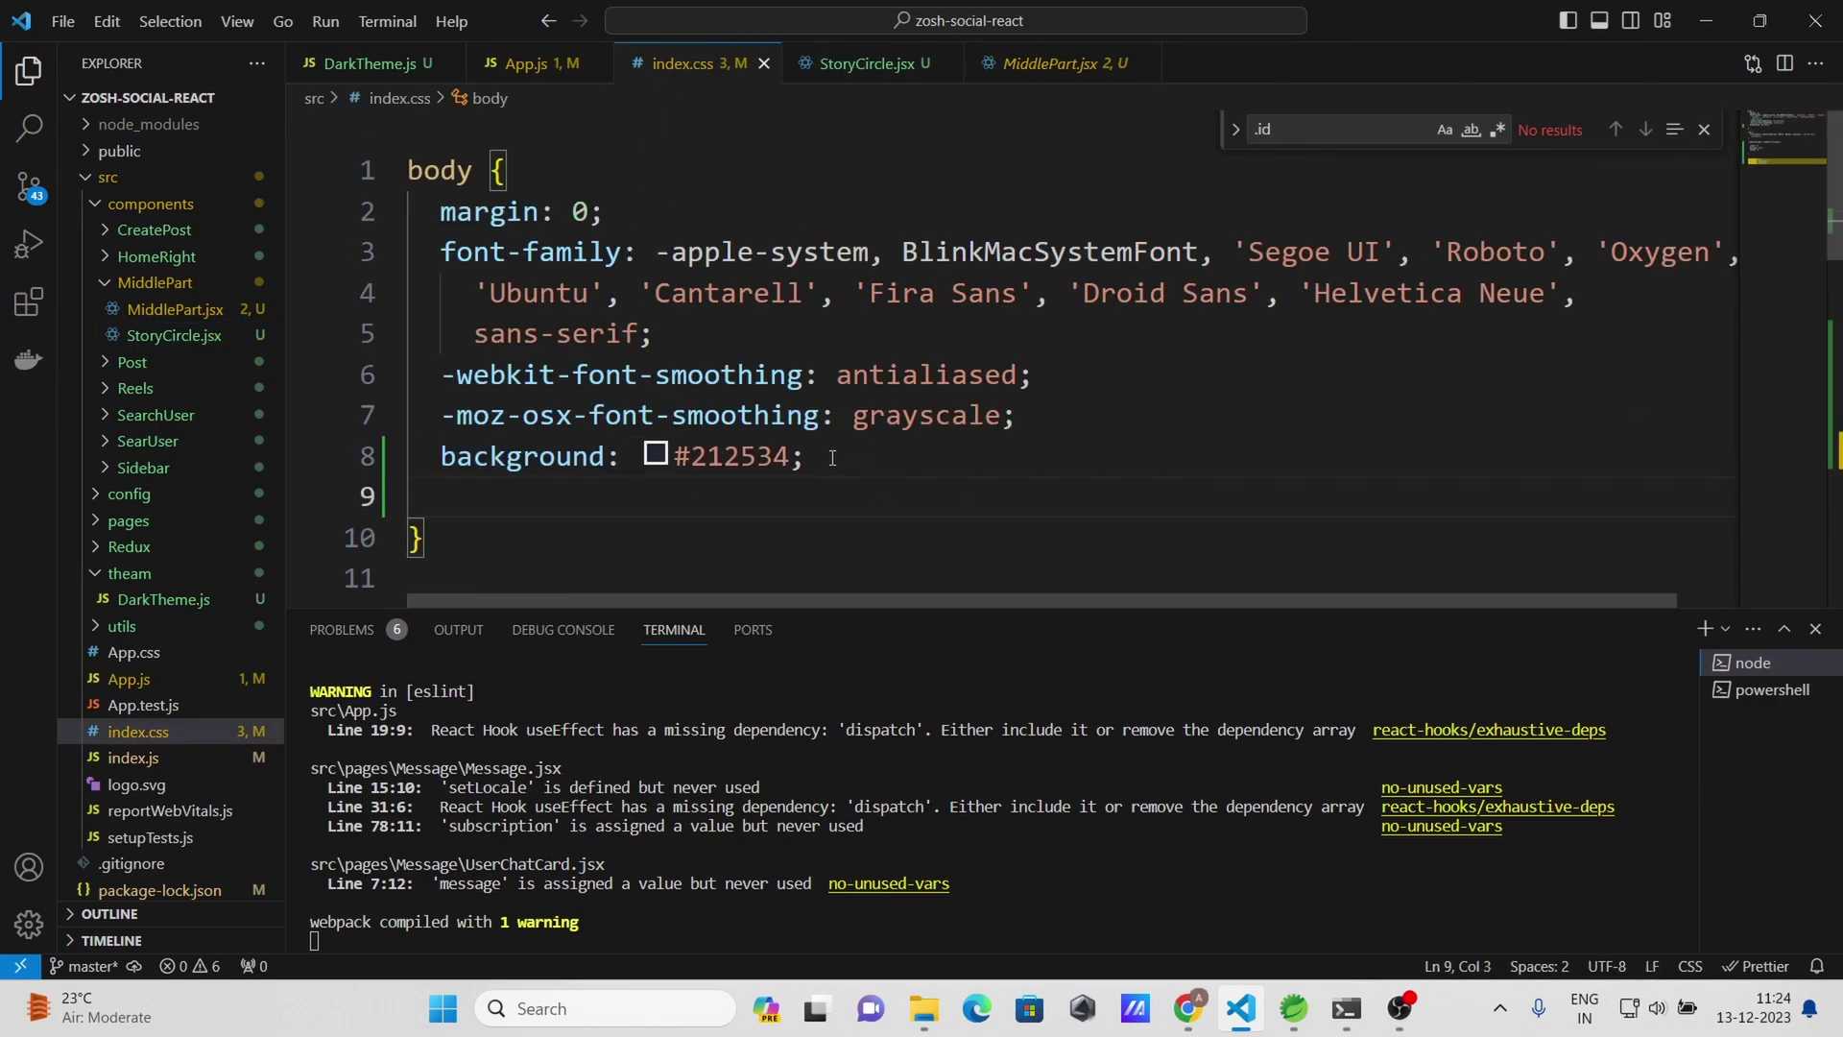
text(color)
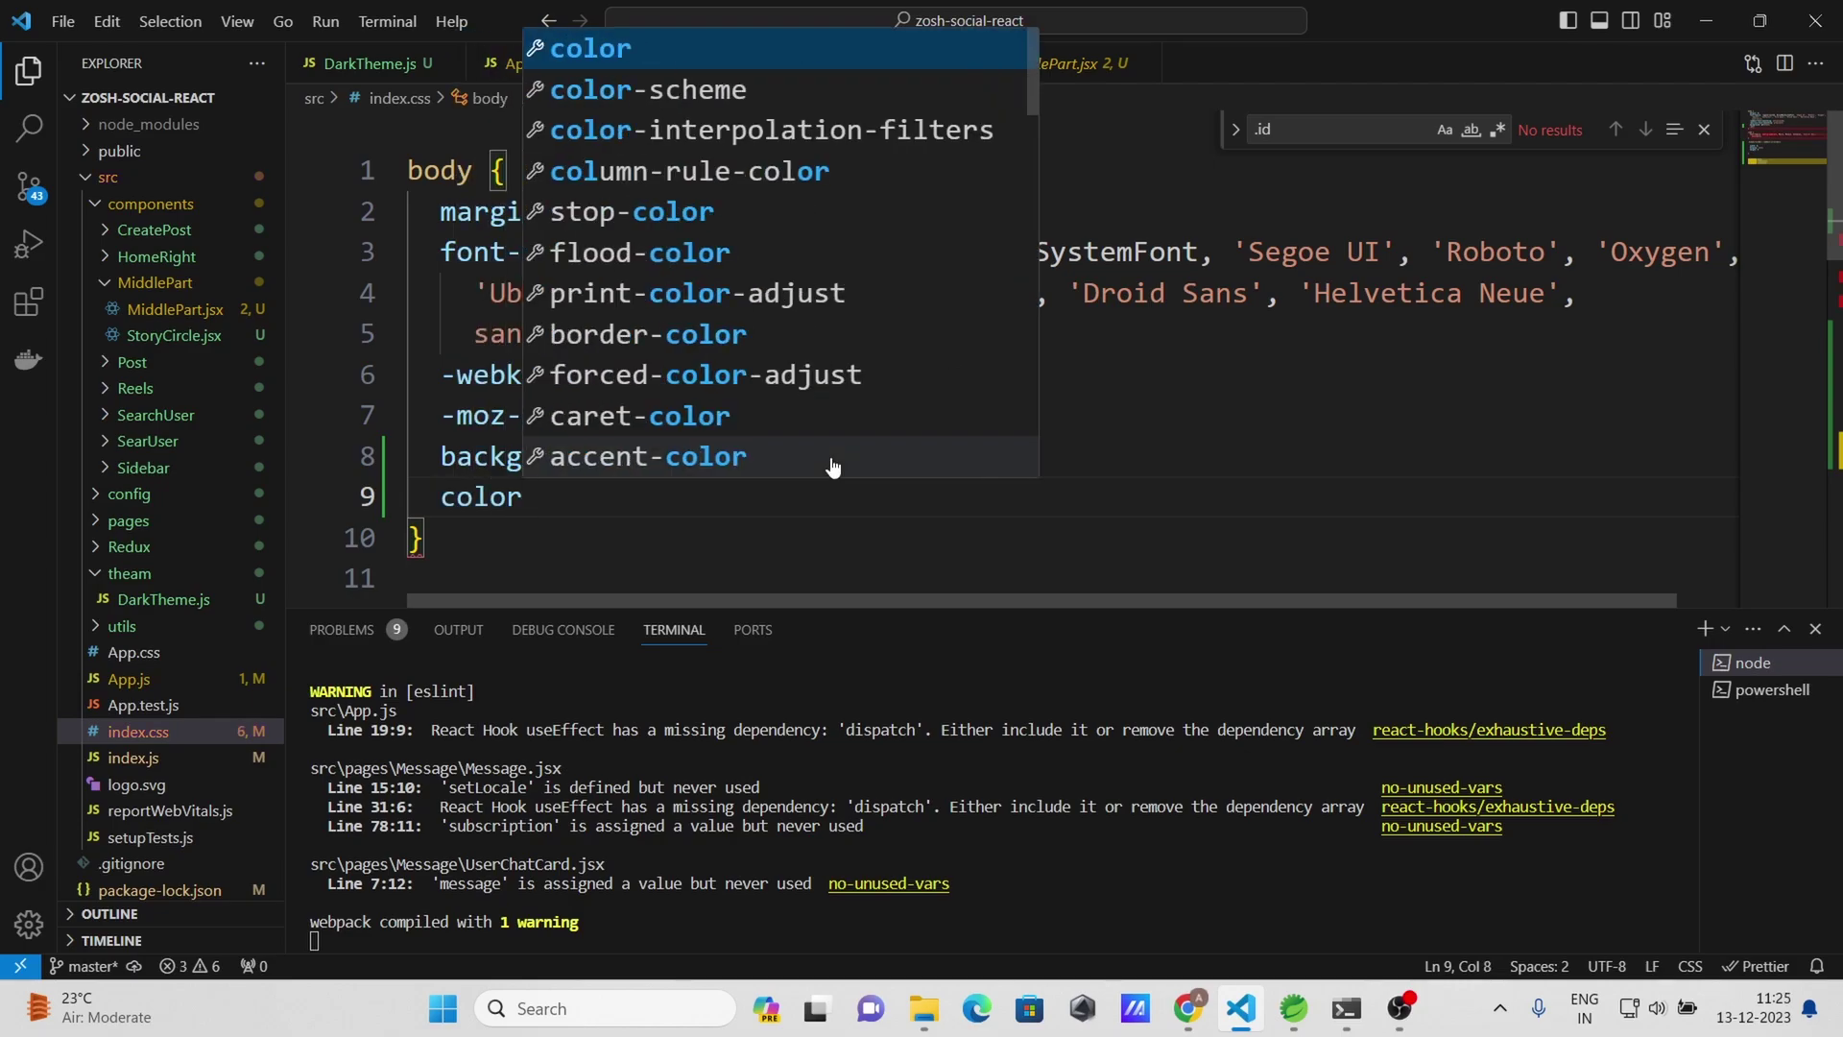
key(Return)
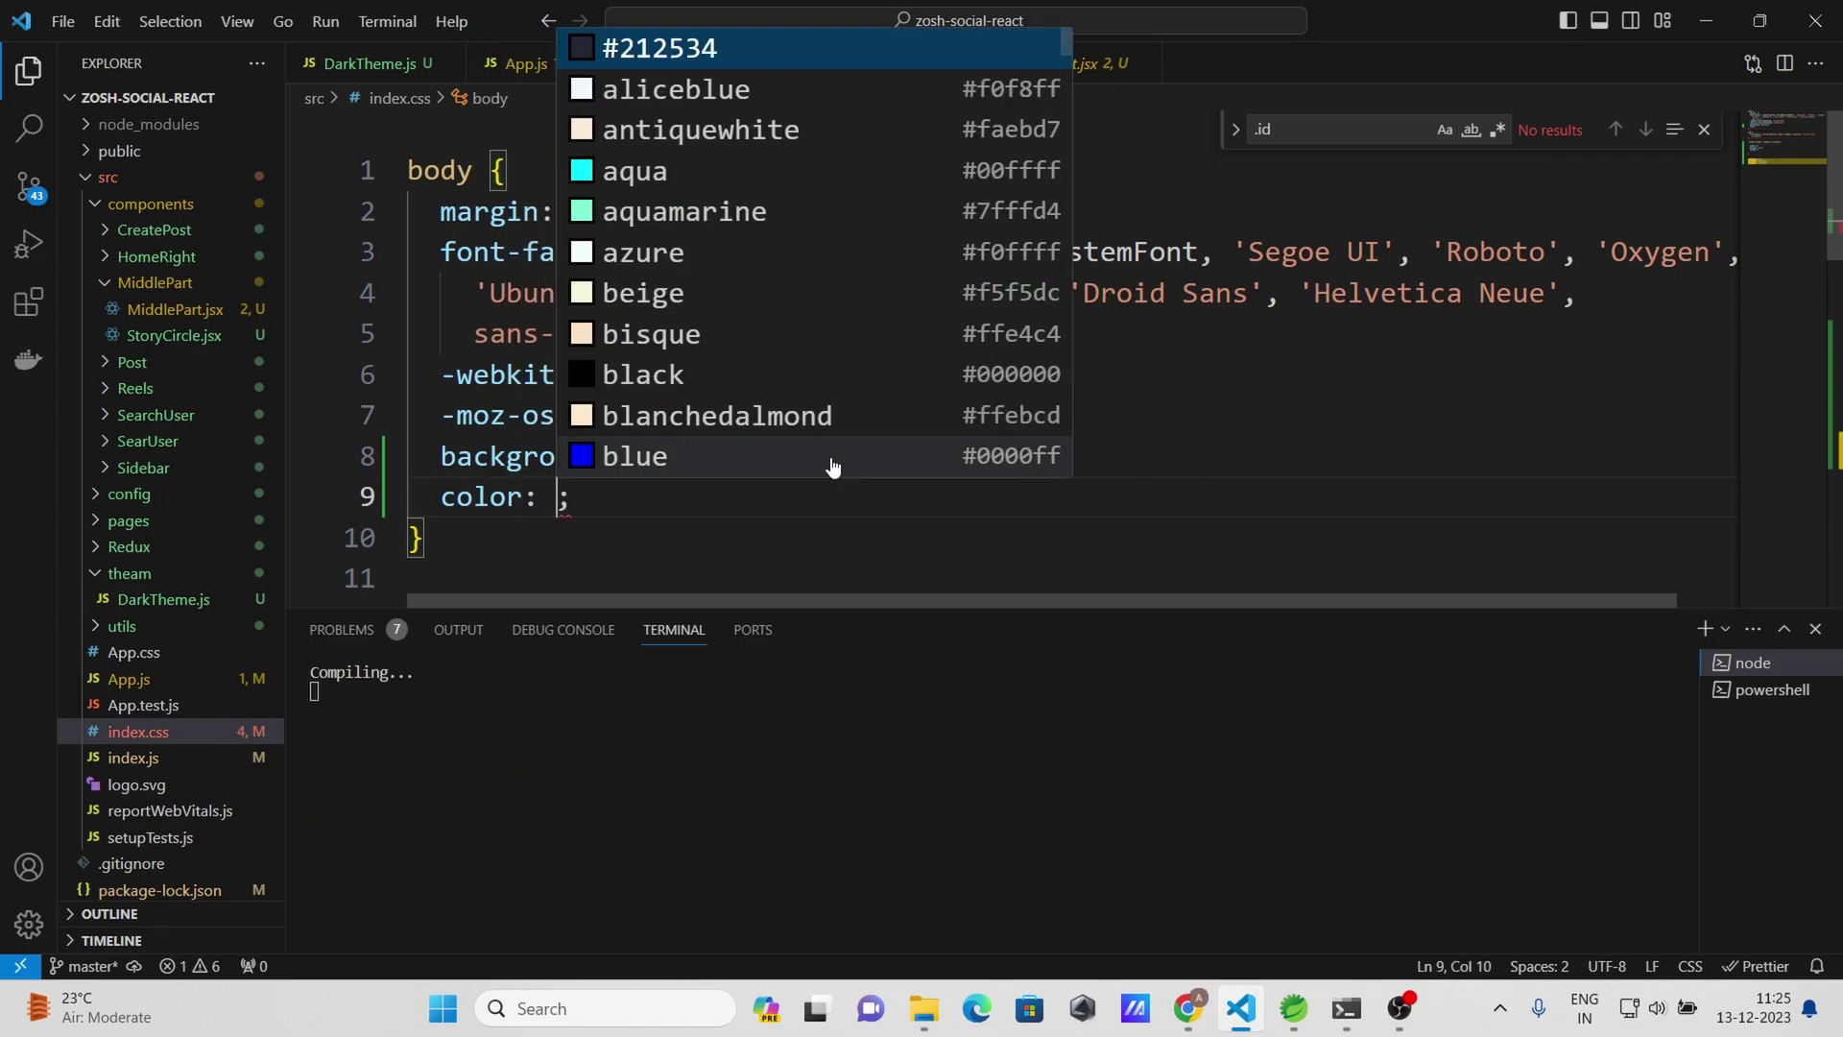
text(rgb)
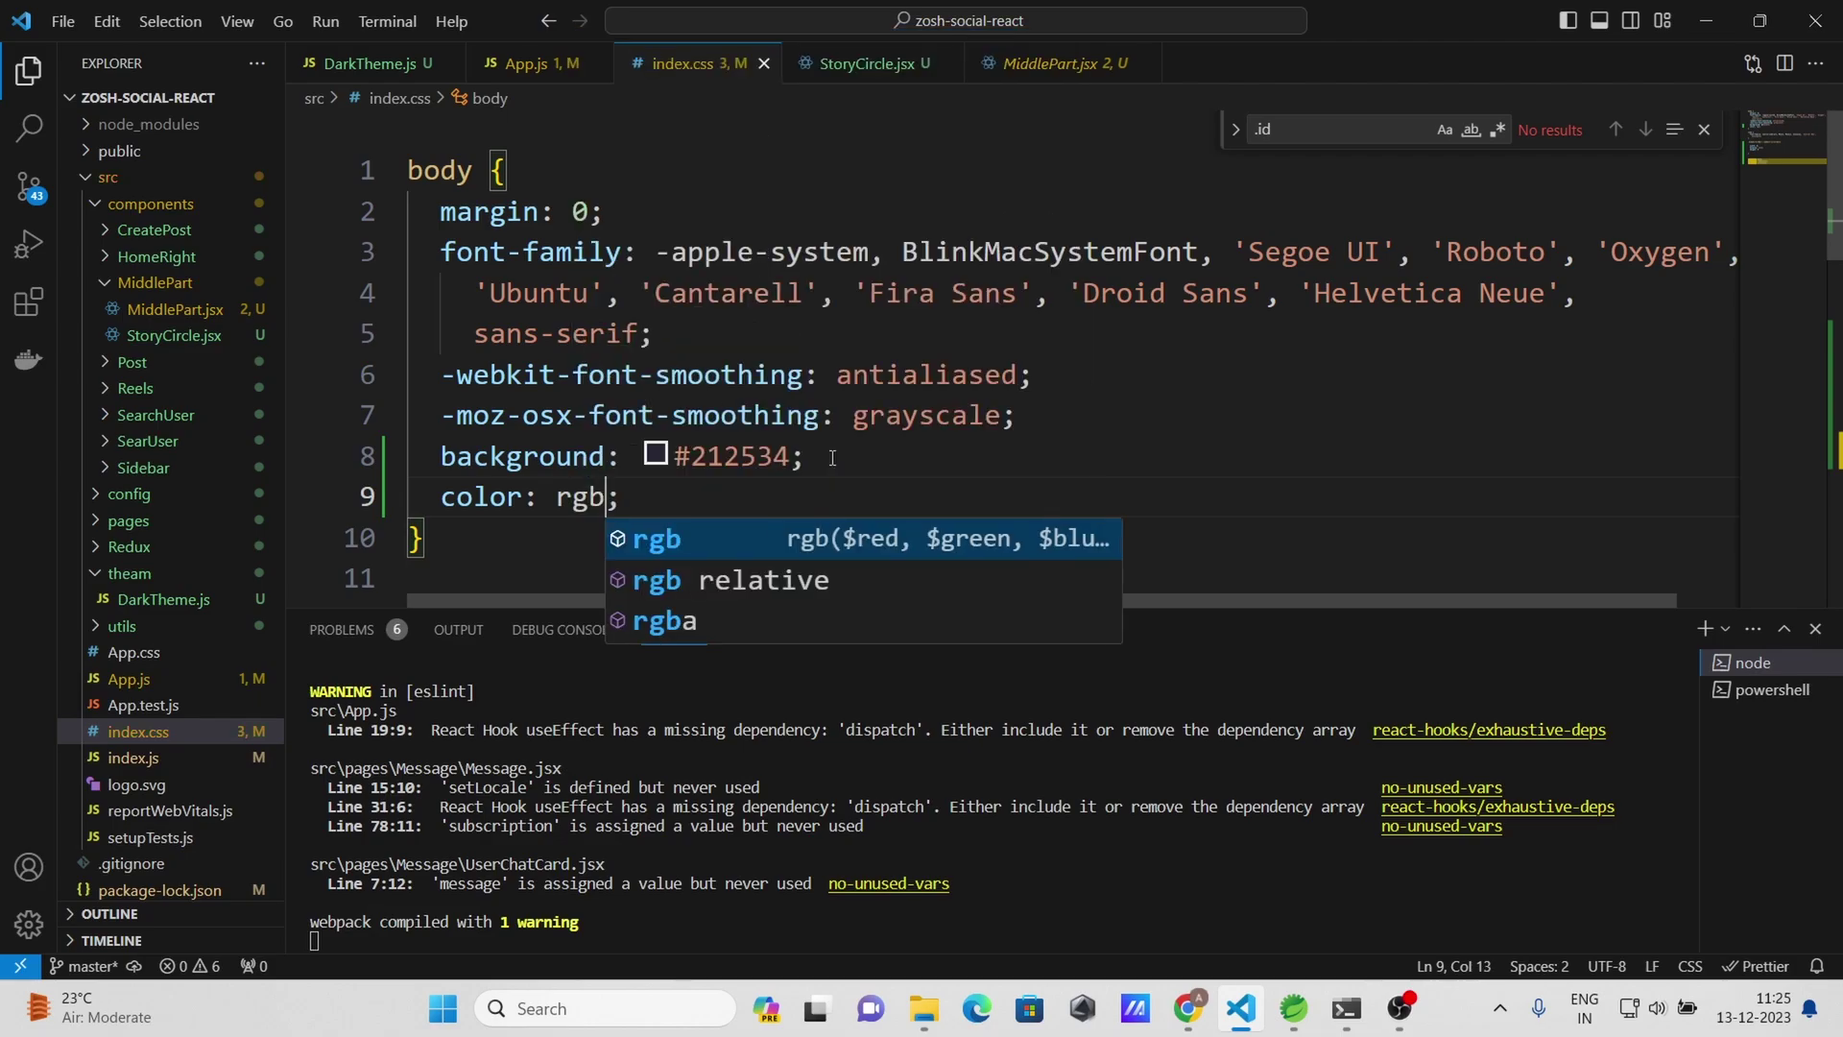
text(()
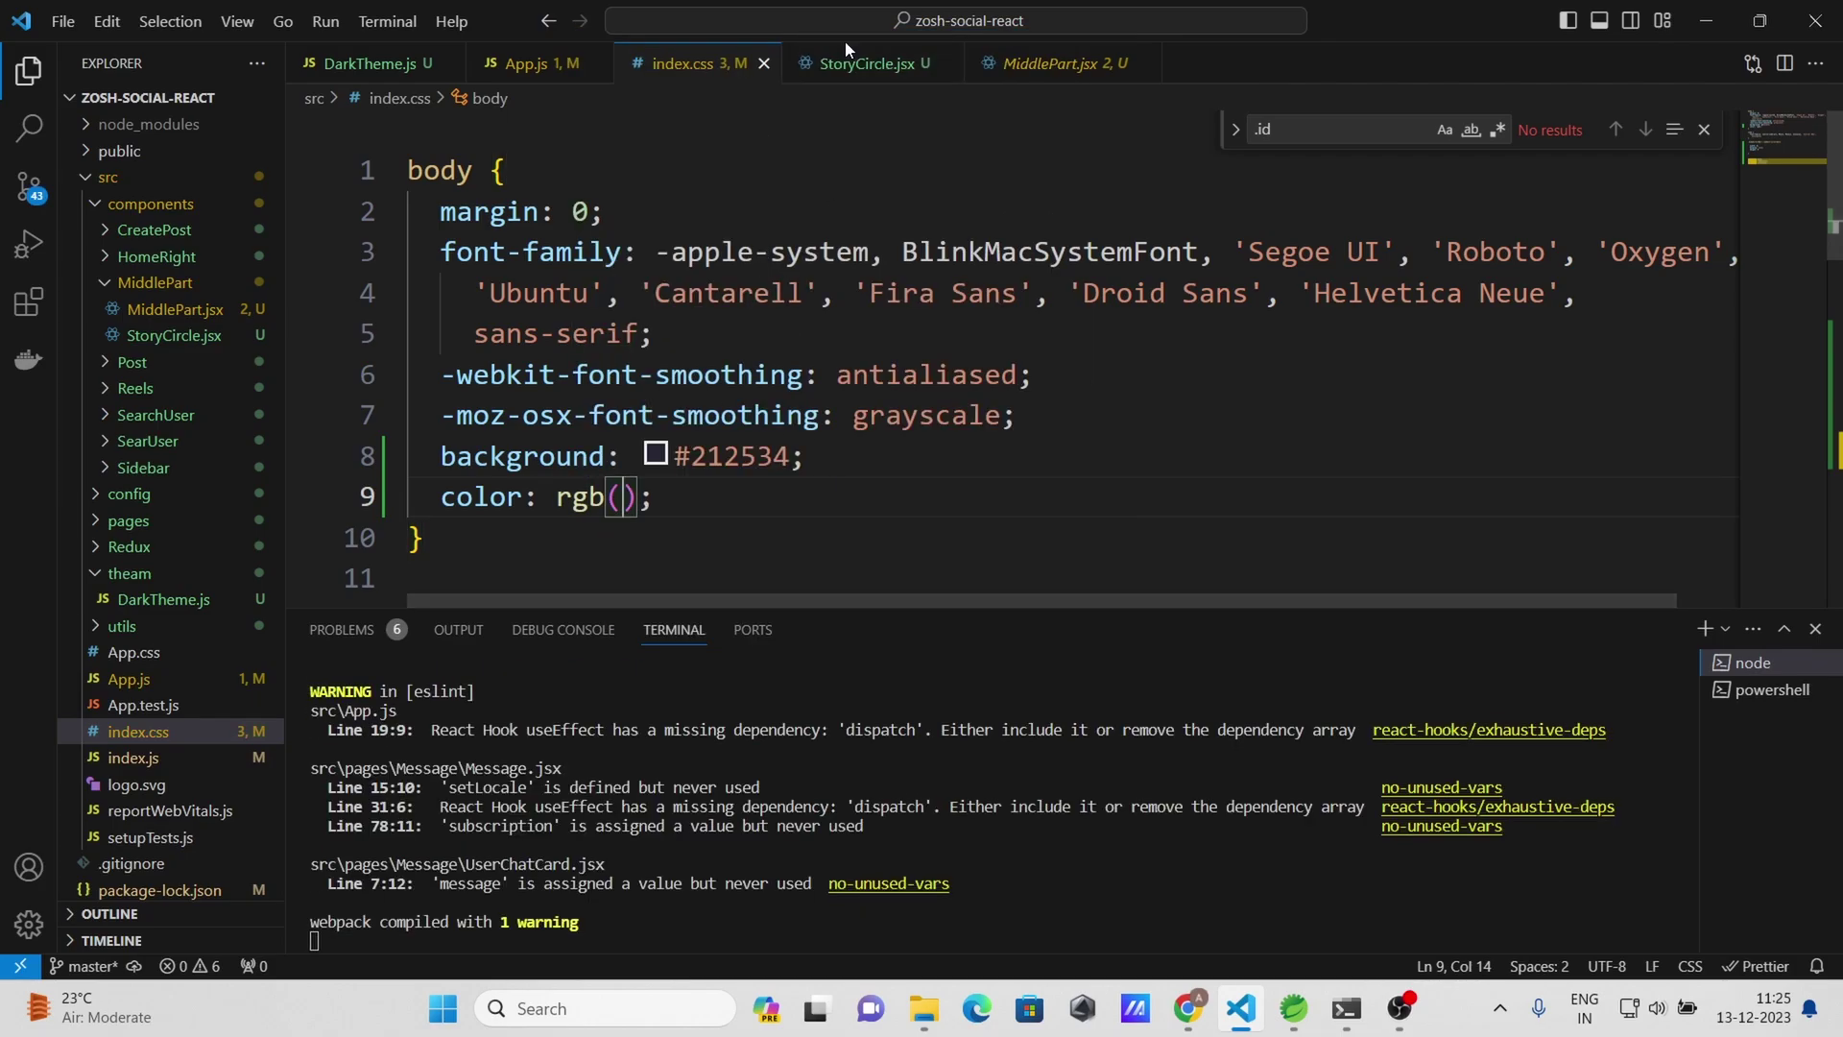
Set color to DarkTheme.js primary main rgb(88,199,250), removing the stray main:" text
click(360, 64)
scroll(725, 438, down, 3)
scroll(723, 439, up, 1)
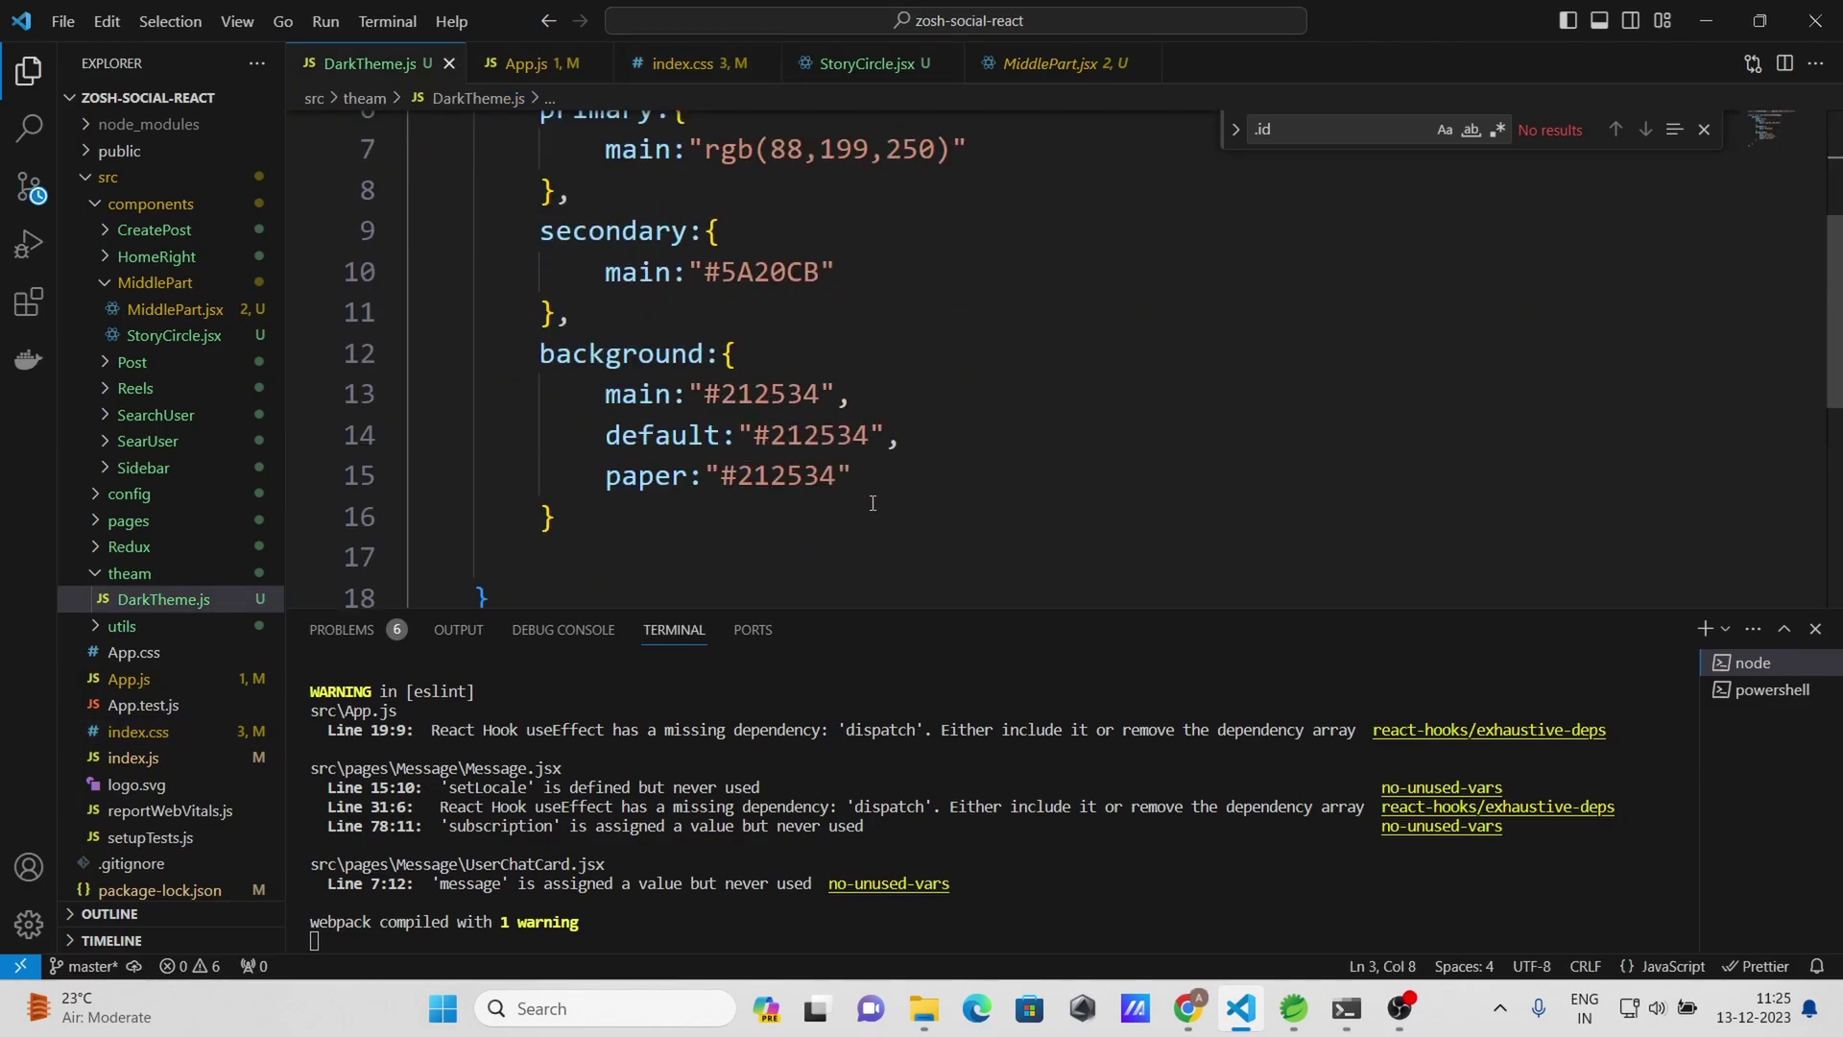
scroll(807, 475, up, 1)
scroll(691, 358, up, 2)
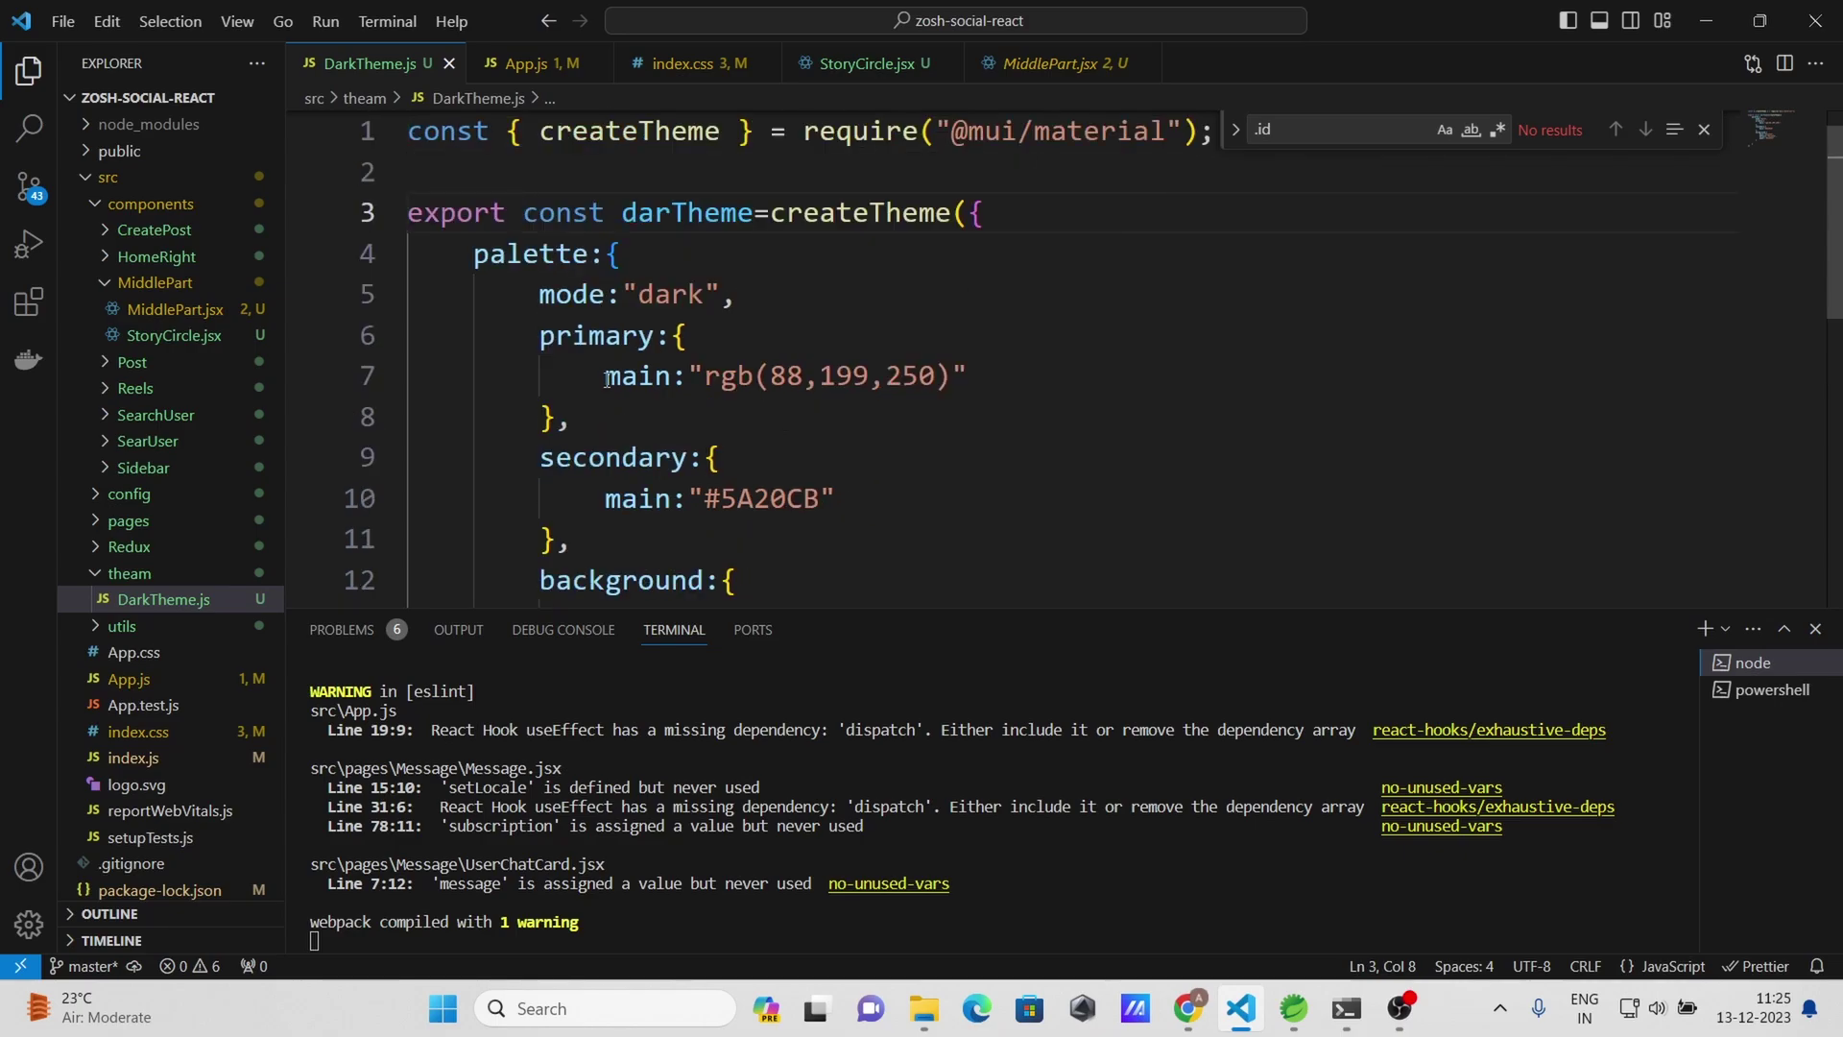
drag(604, 378, 953, 386)
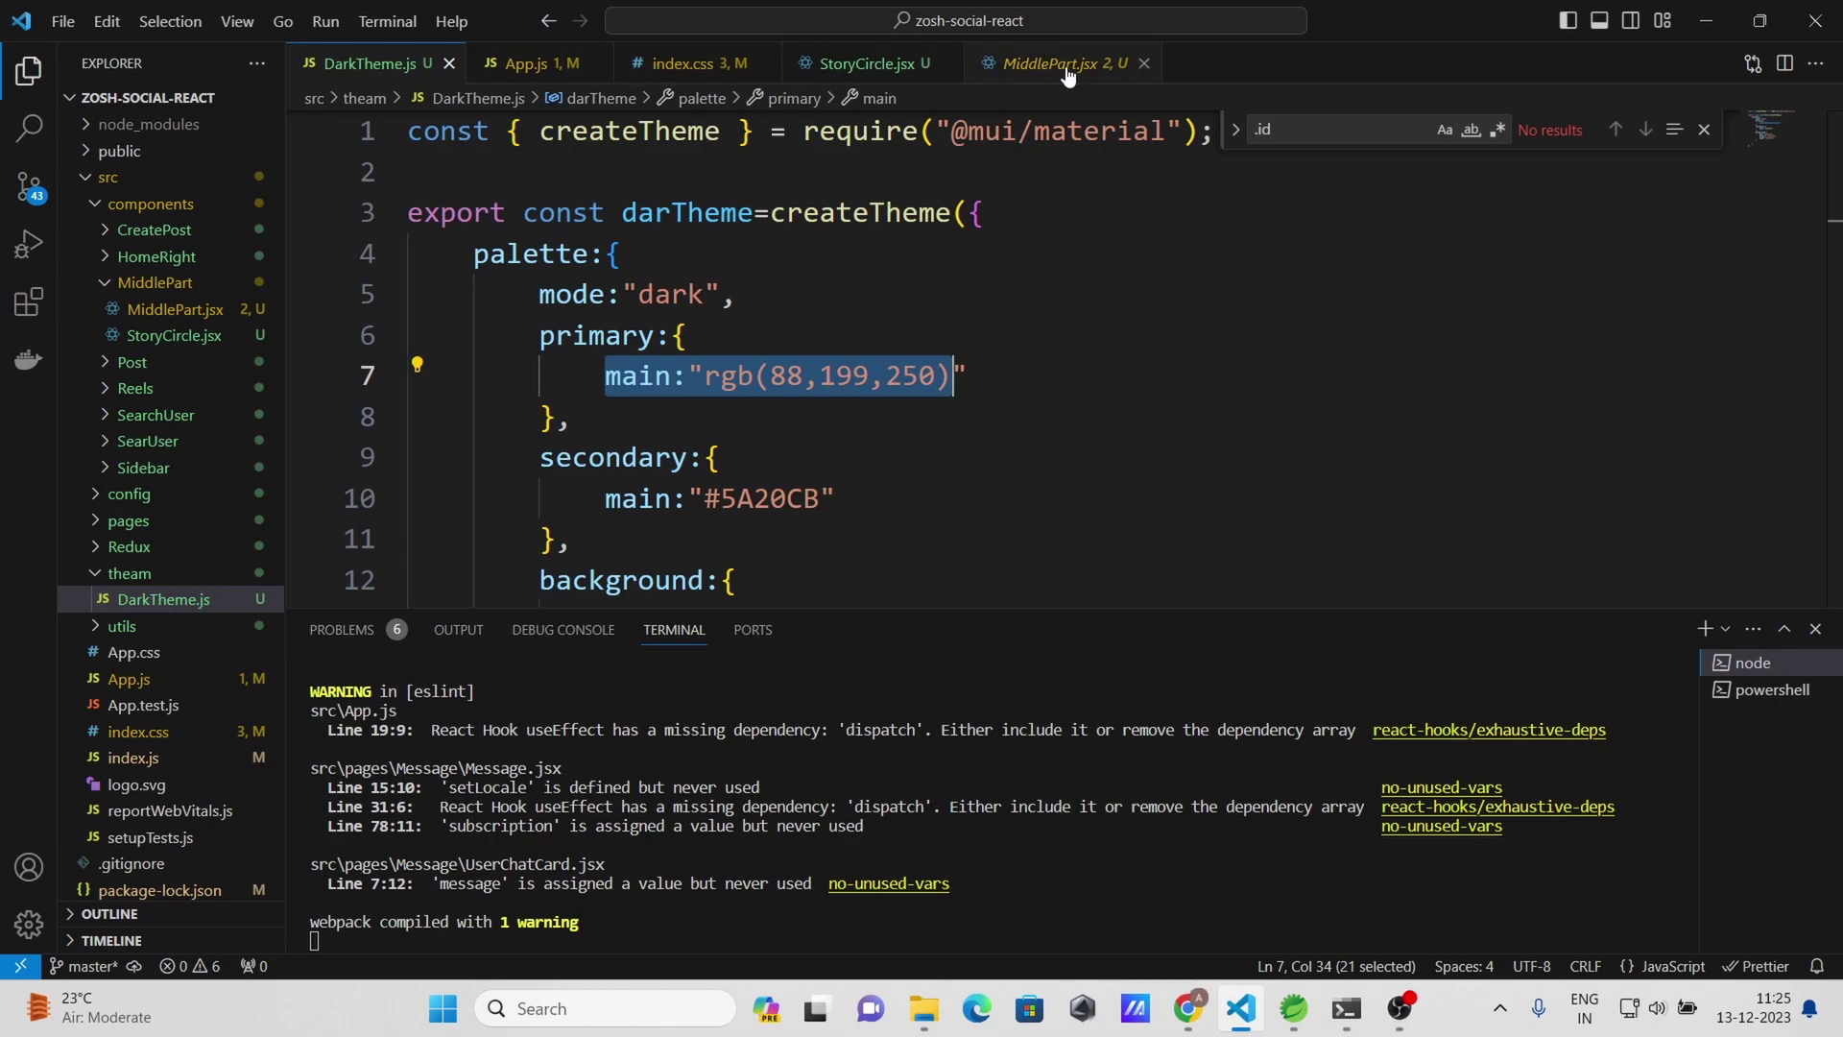
click(688, 66)
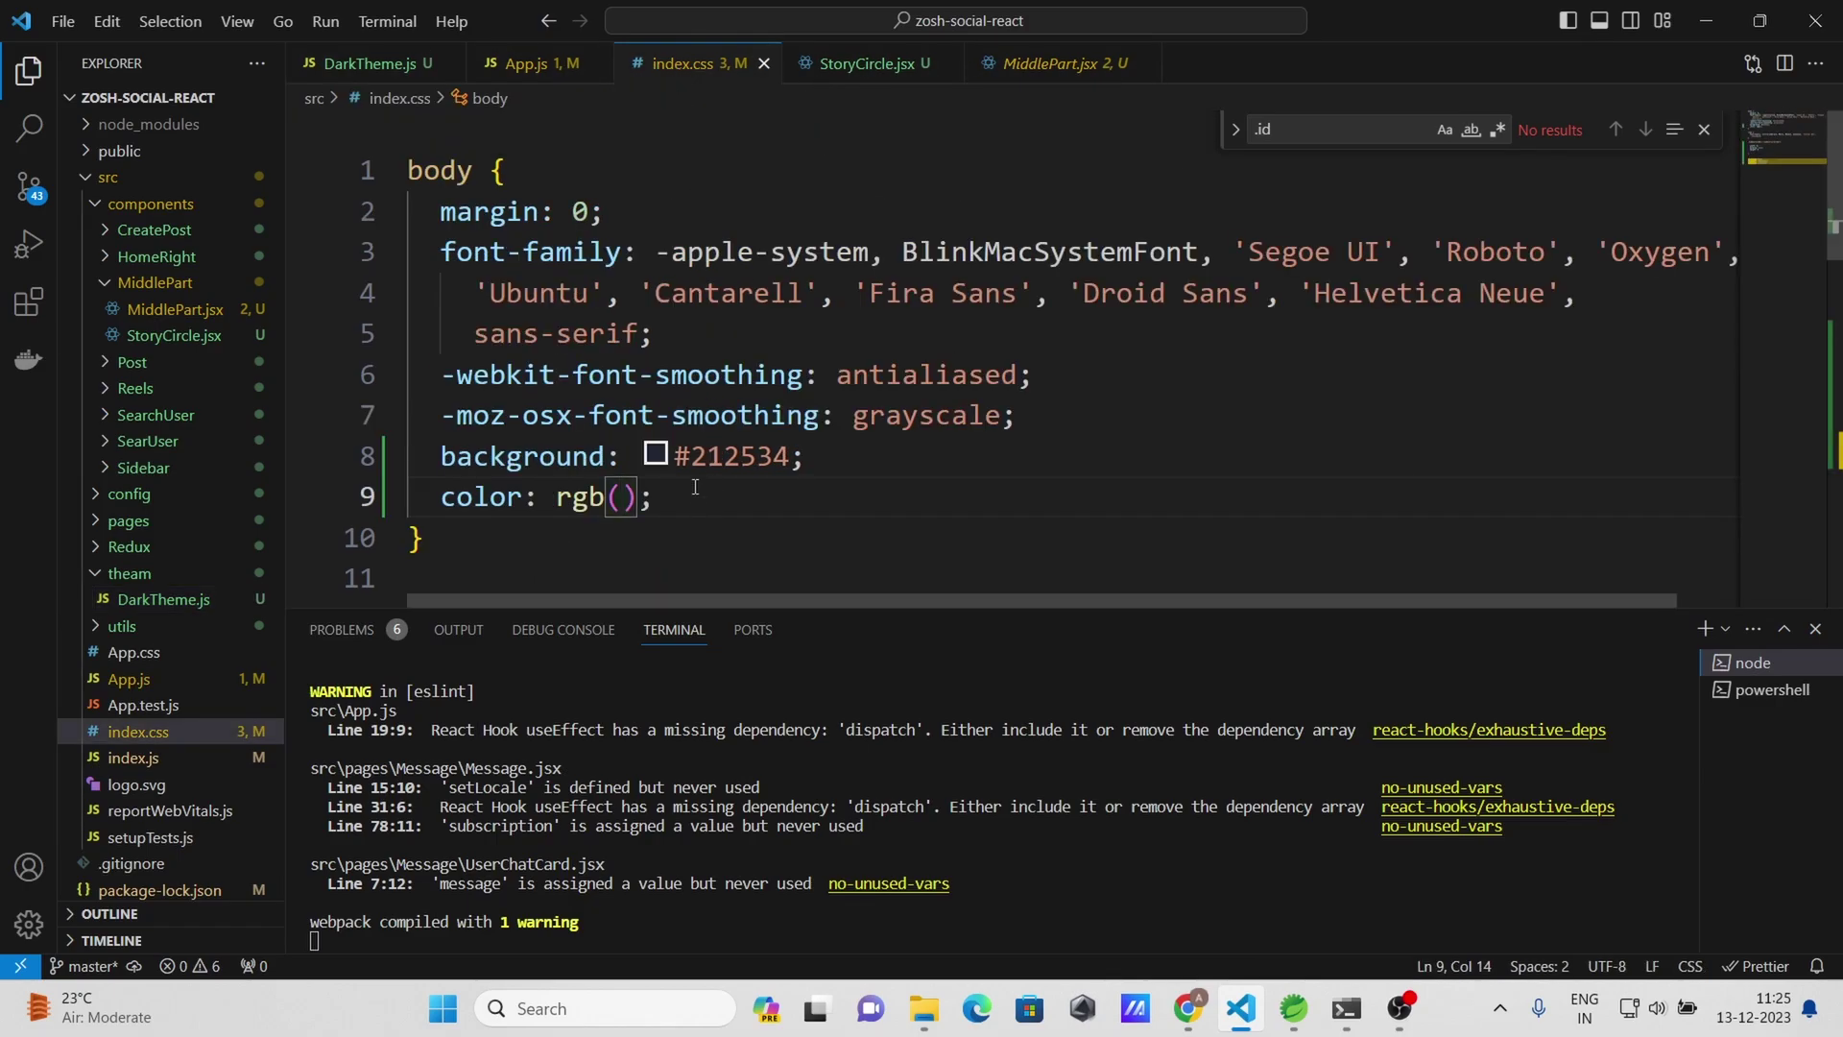
drag(695, 488, 556, 496)
text(main:"rgb(88,199,250))
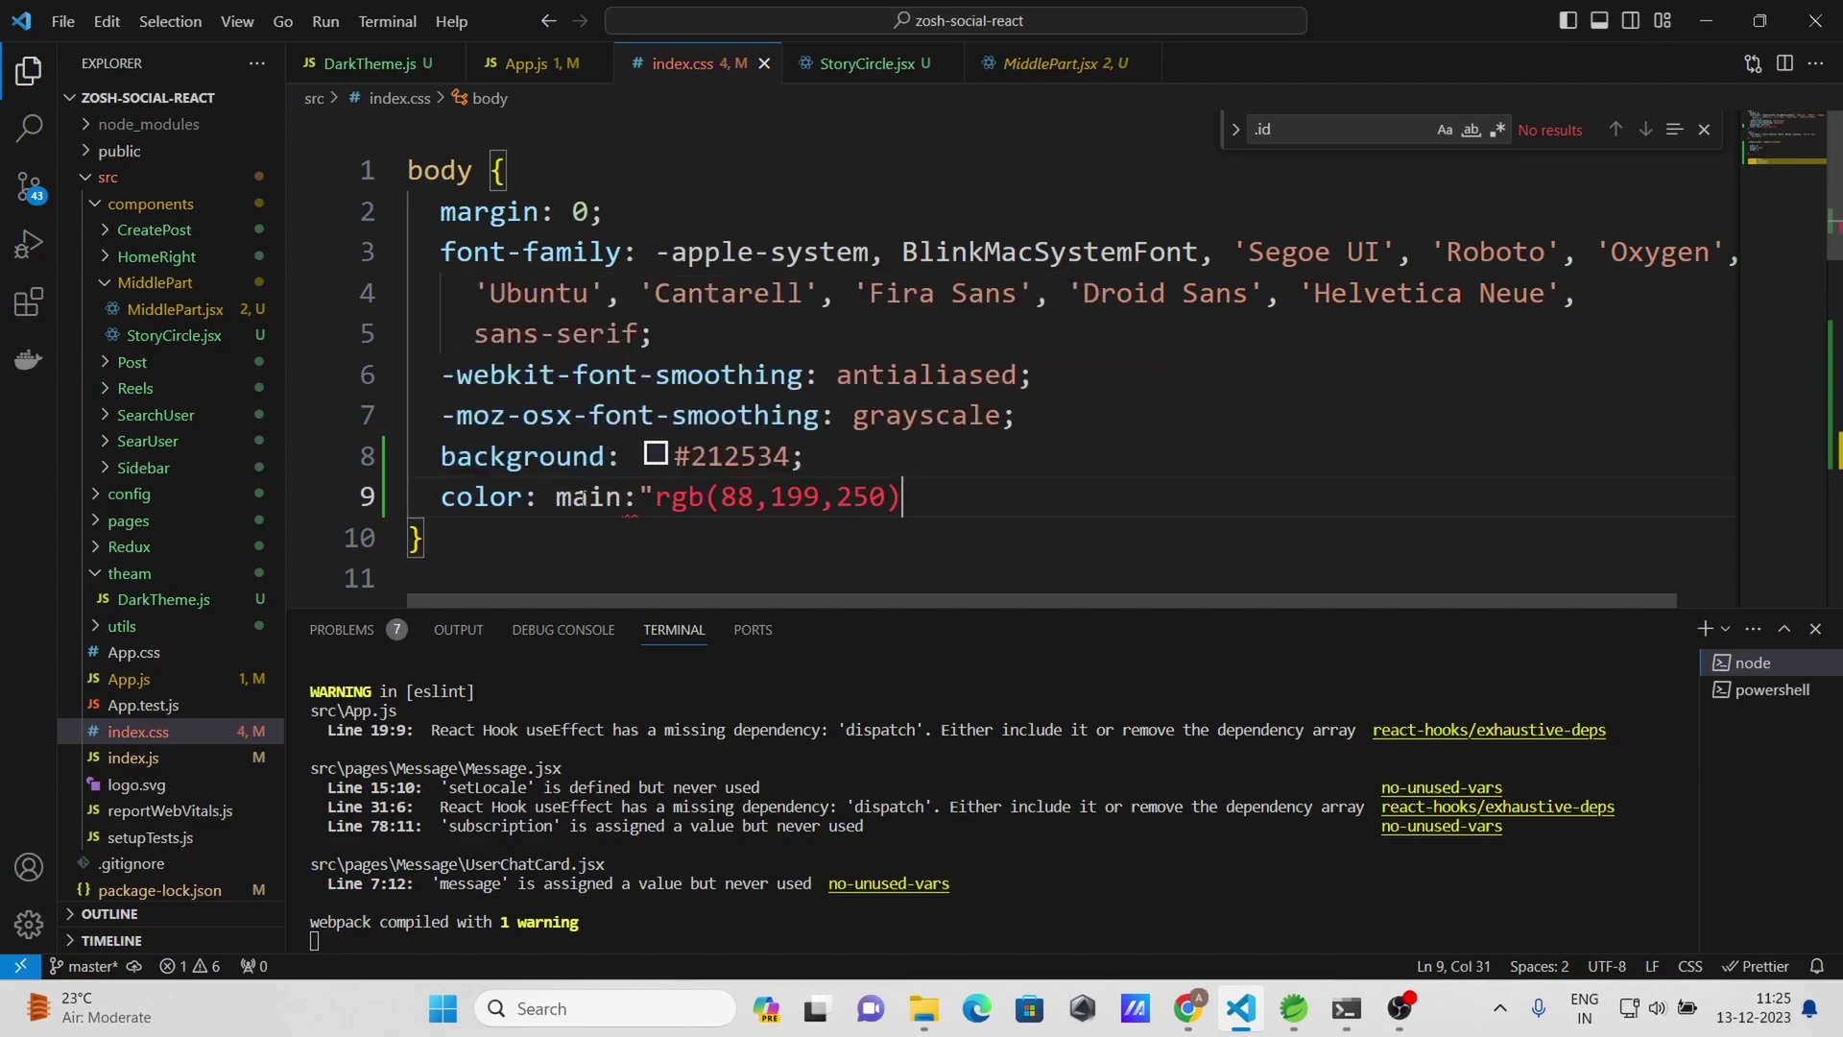
text(;)
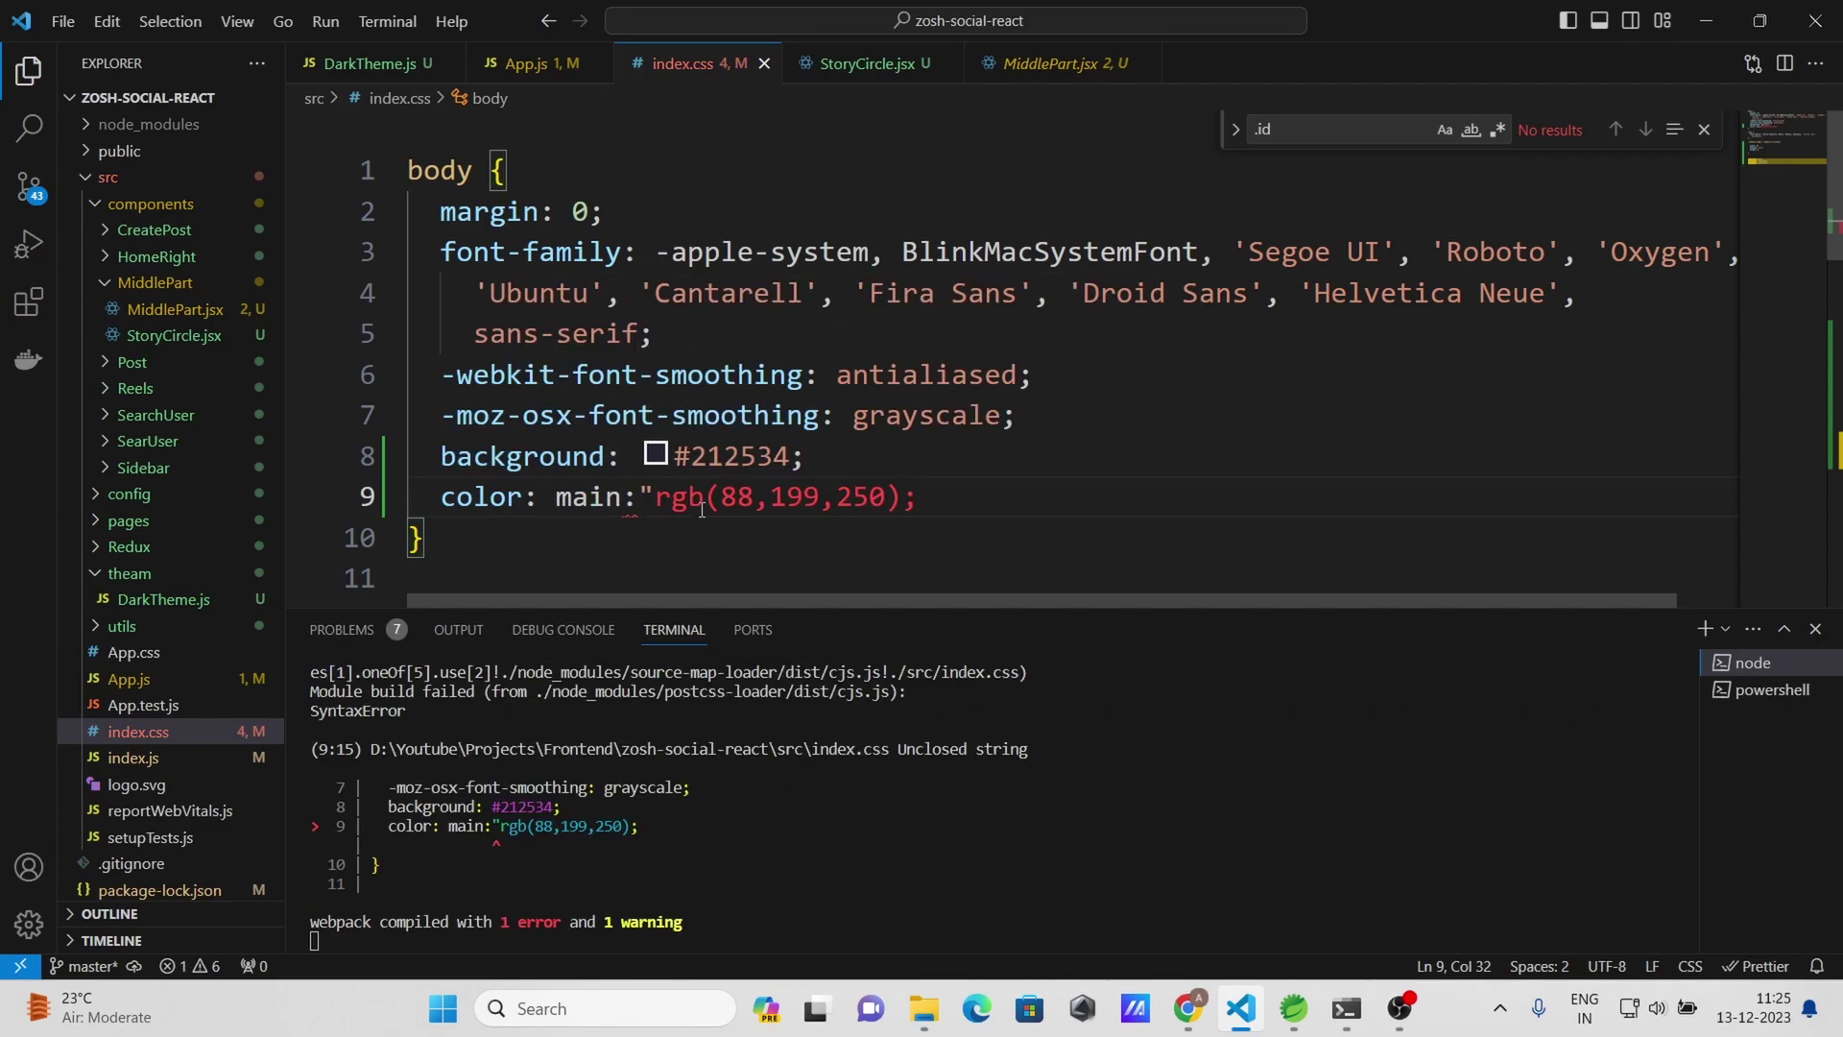
click(655, 499)
key(BackSpace)
key(BackSpace)
key(BackSpace)
key(BackSpace)
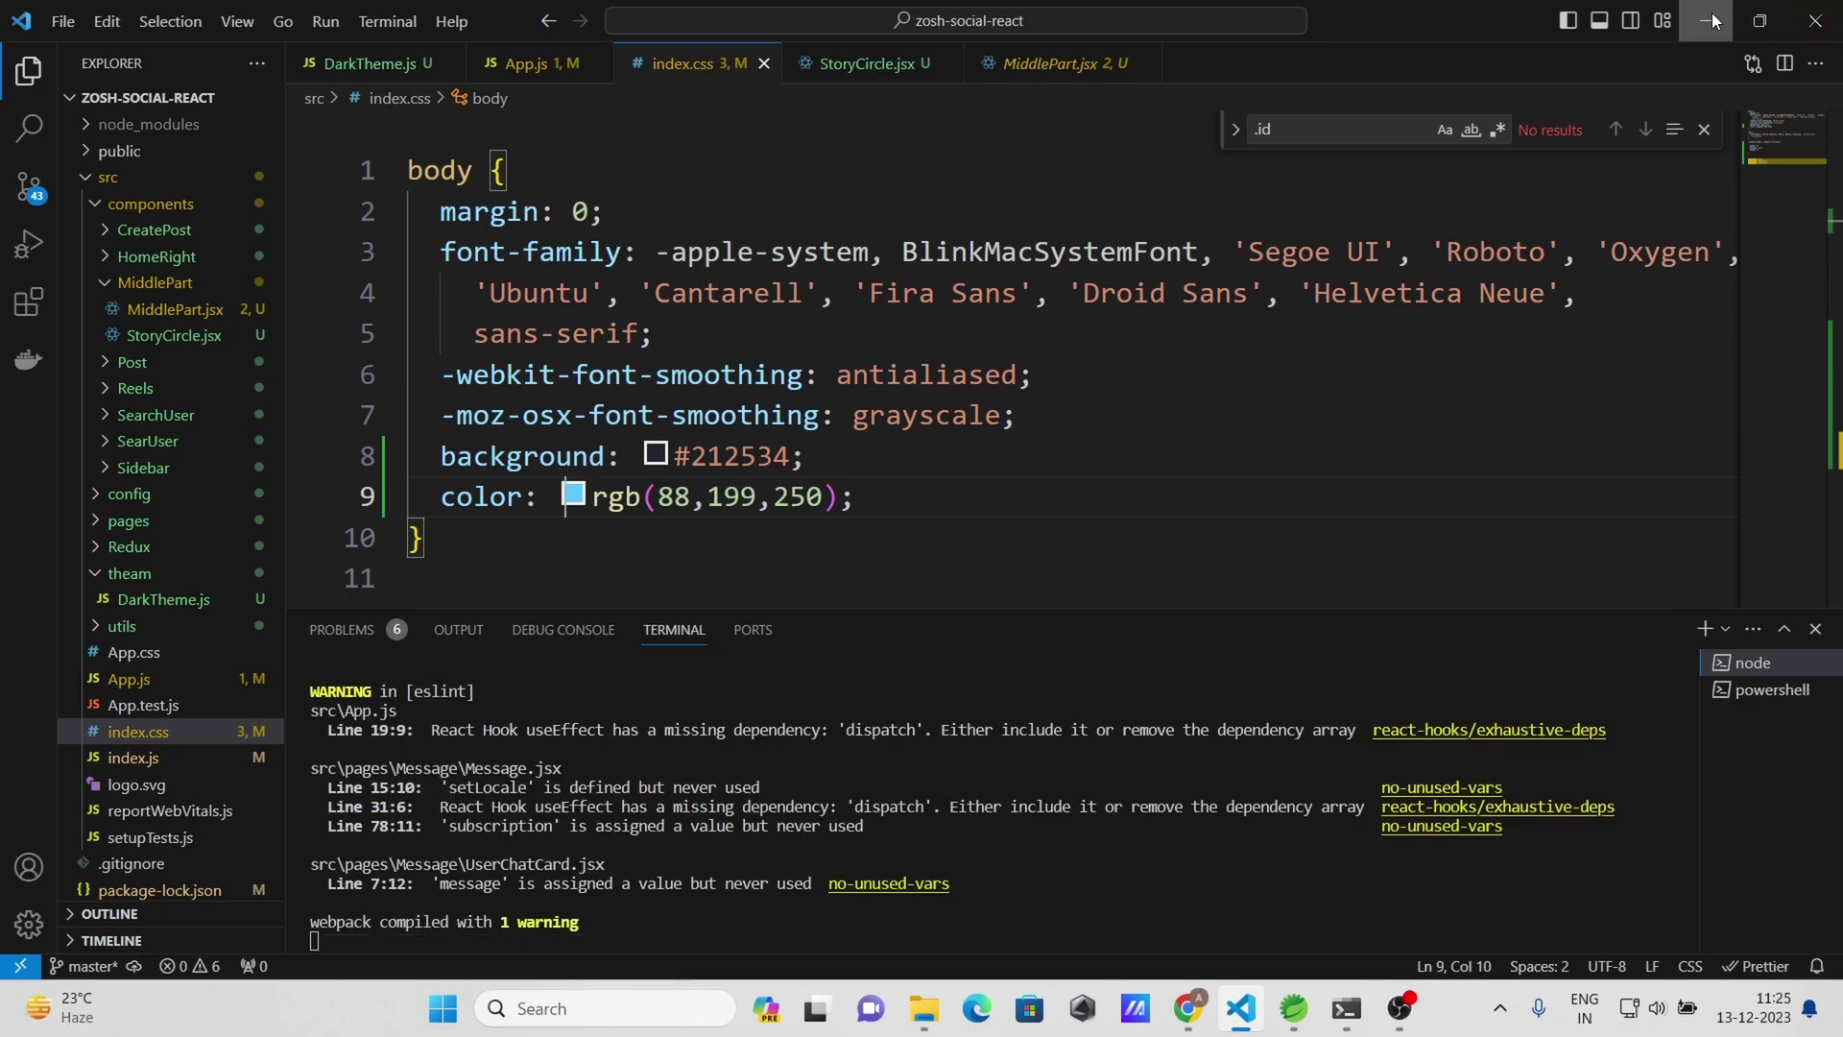
Check the Messages page and first chat in Chrome, then go back to the home feed
click(1691, 21)
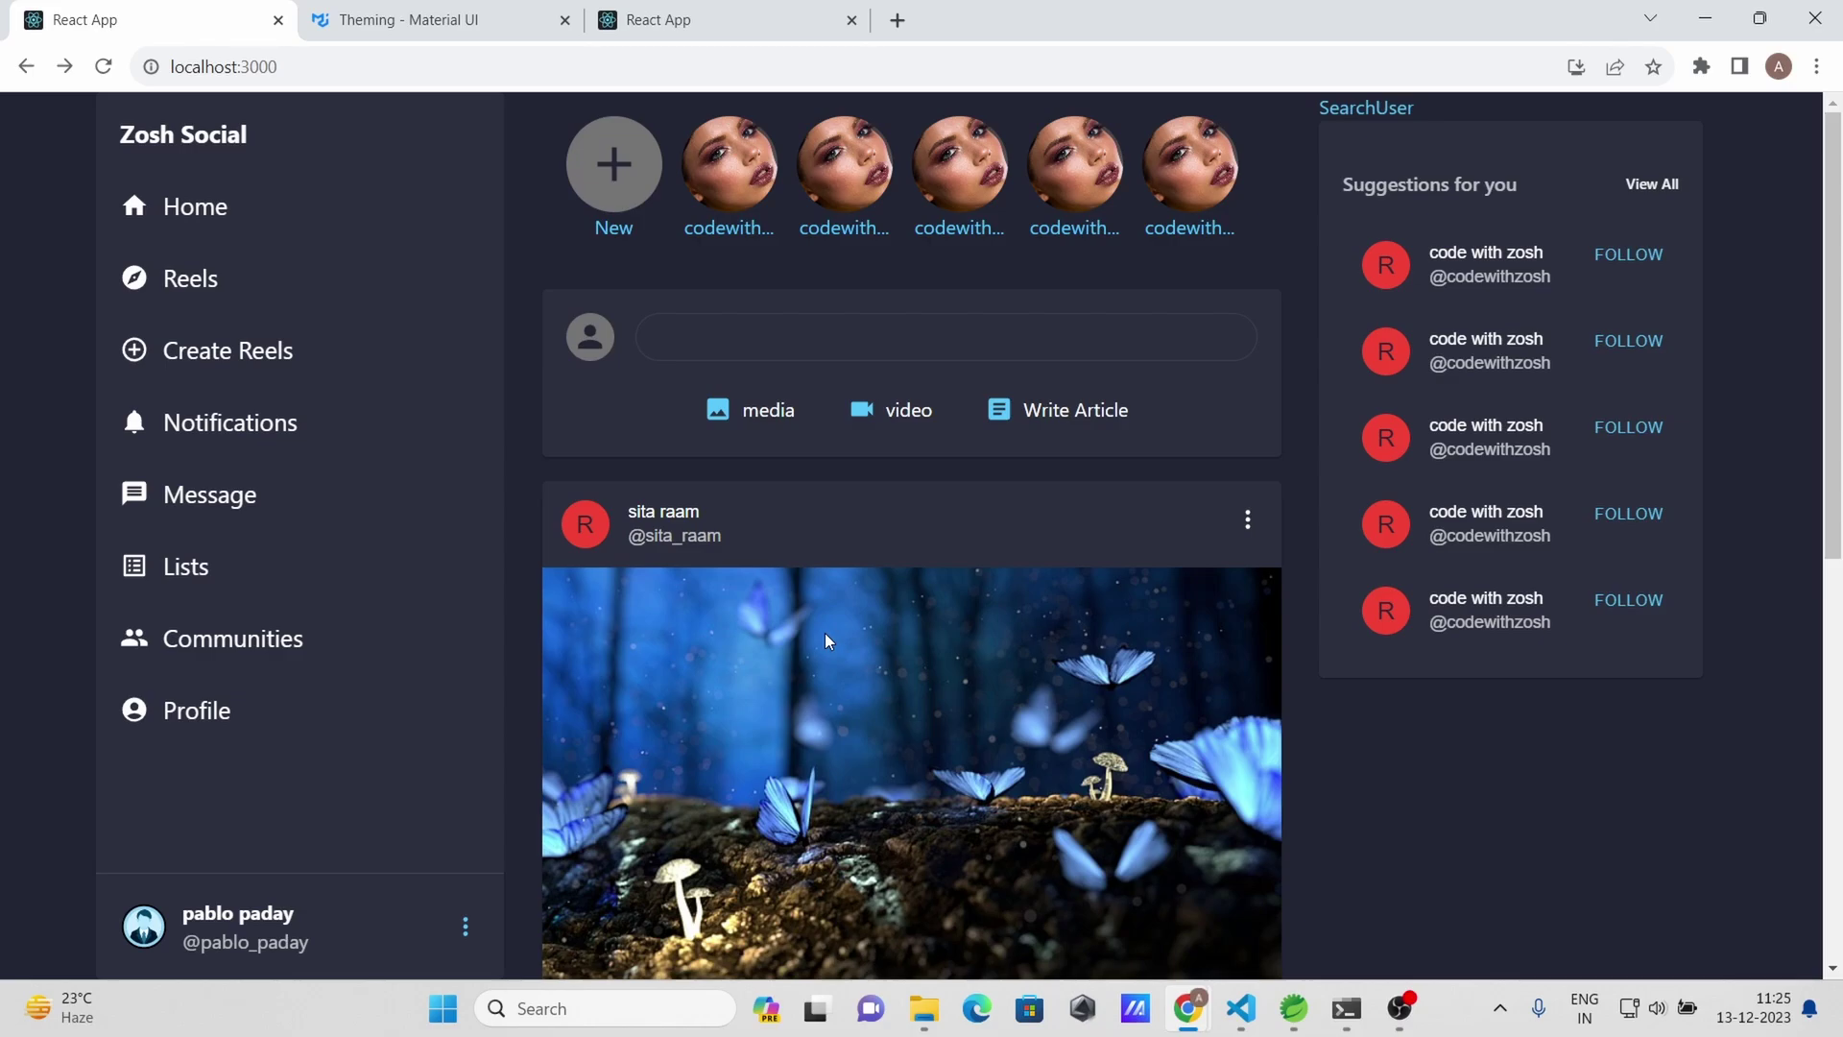
click(207, 494)
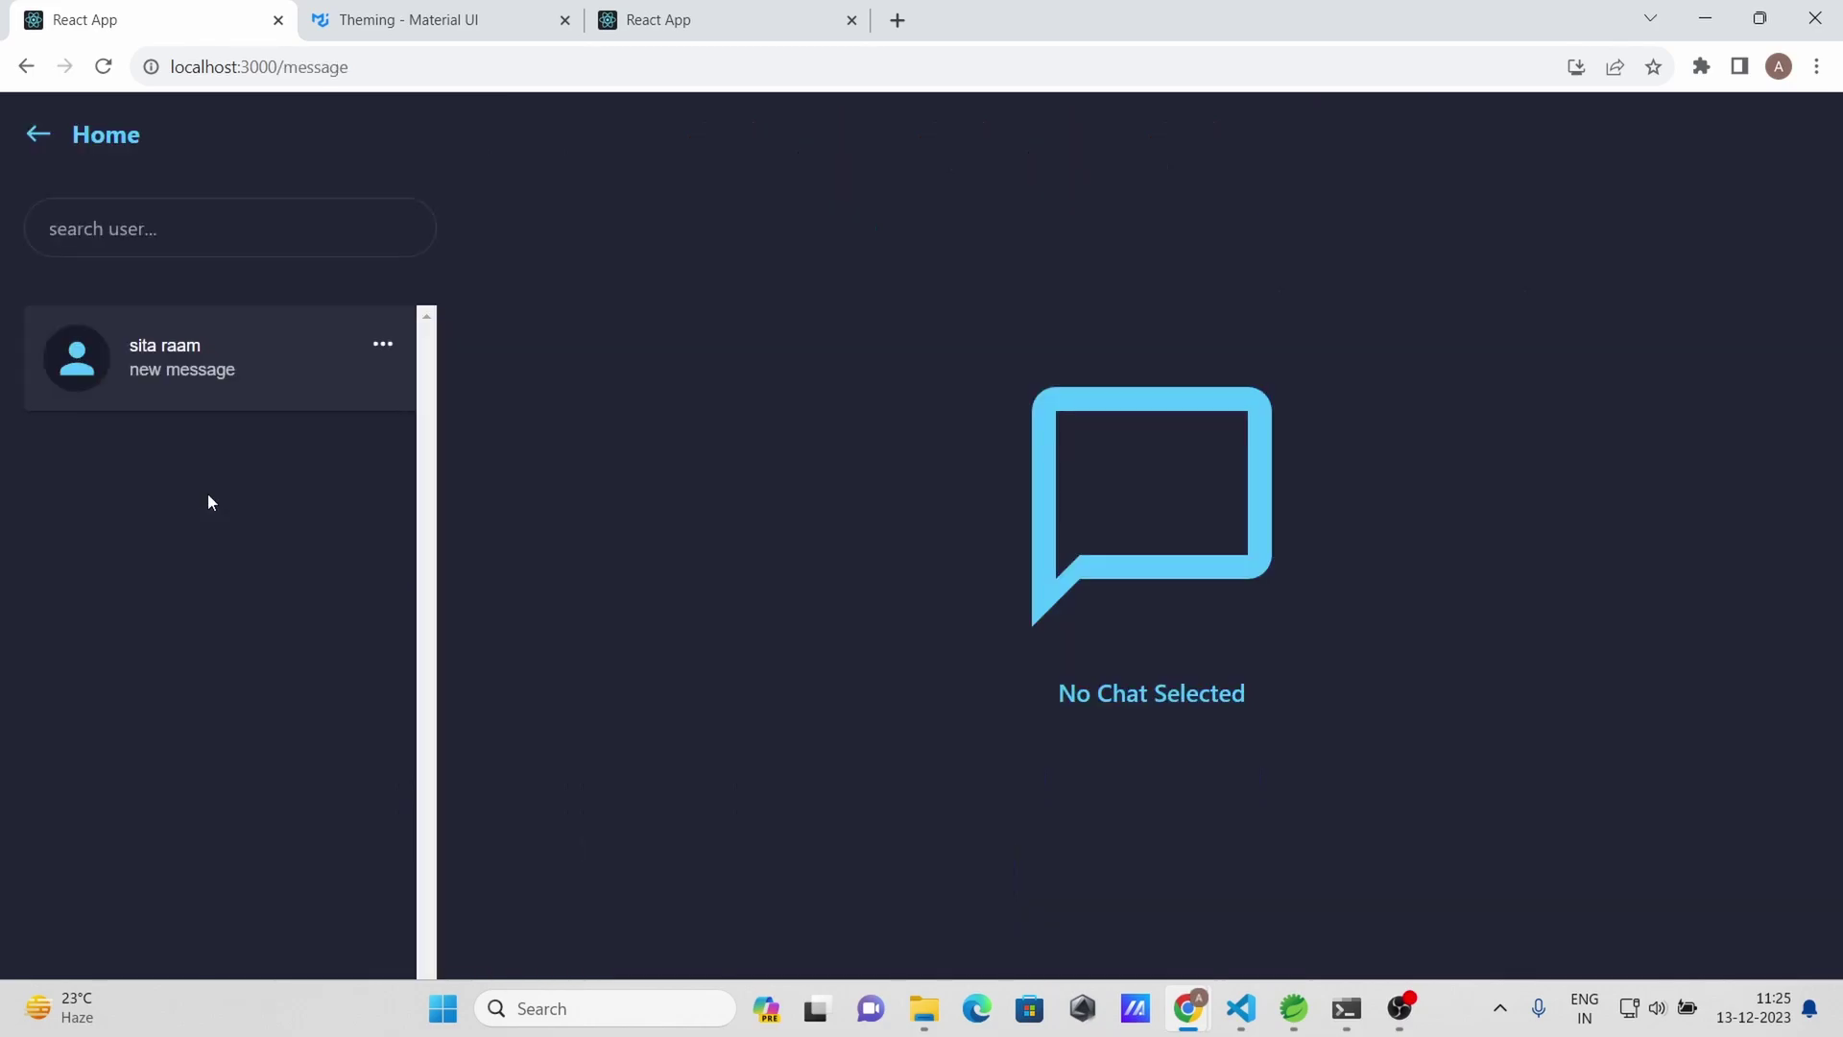
click(200, 346)
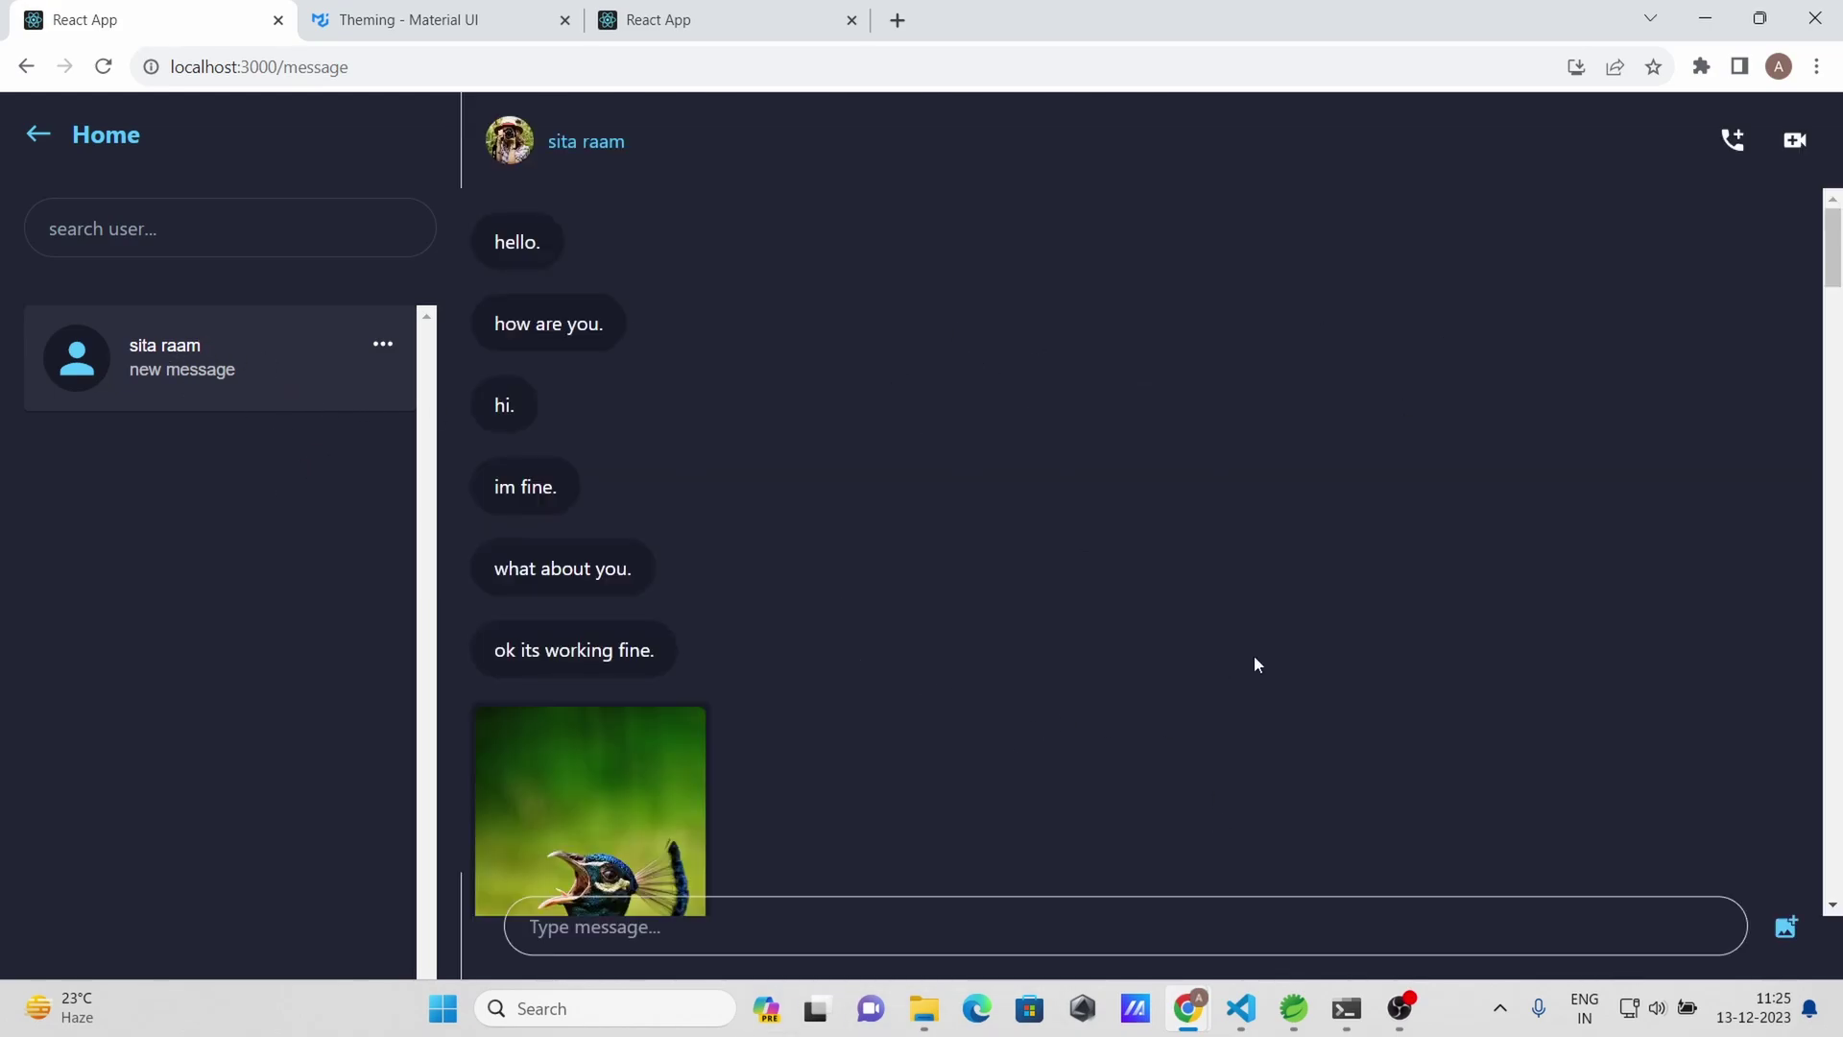
scroll(1384, 633, down, 5)
drag(1834, 372, 1838, 938)
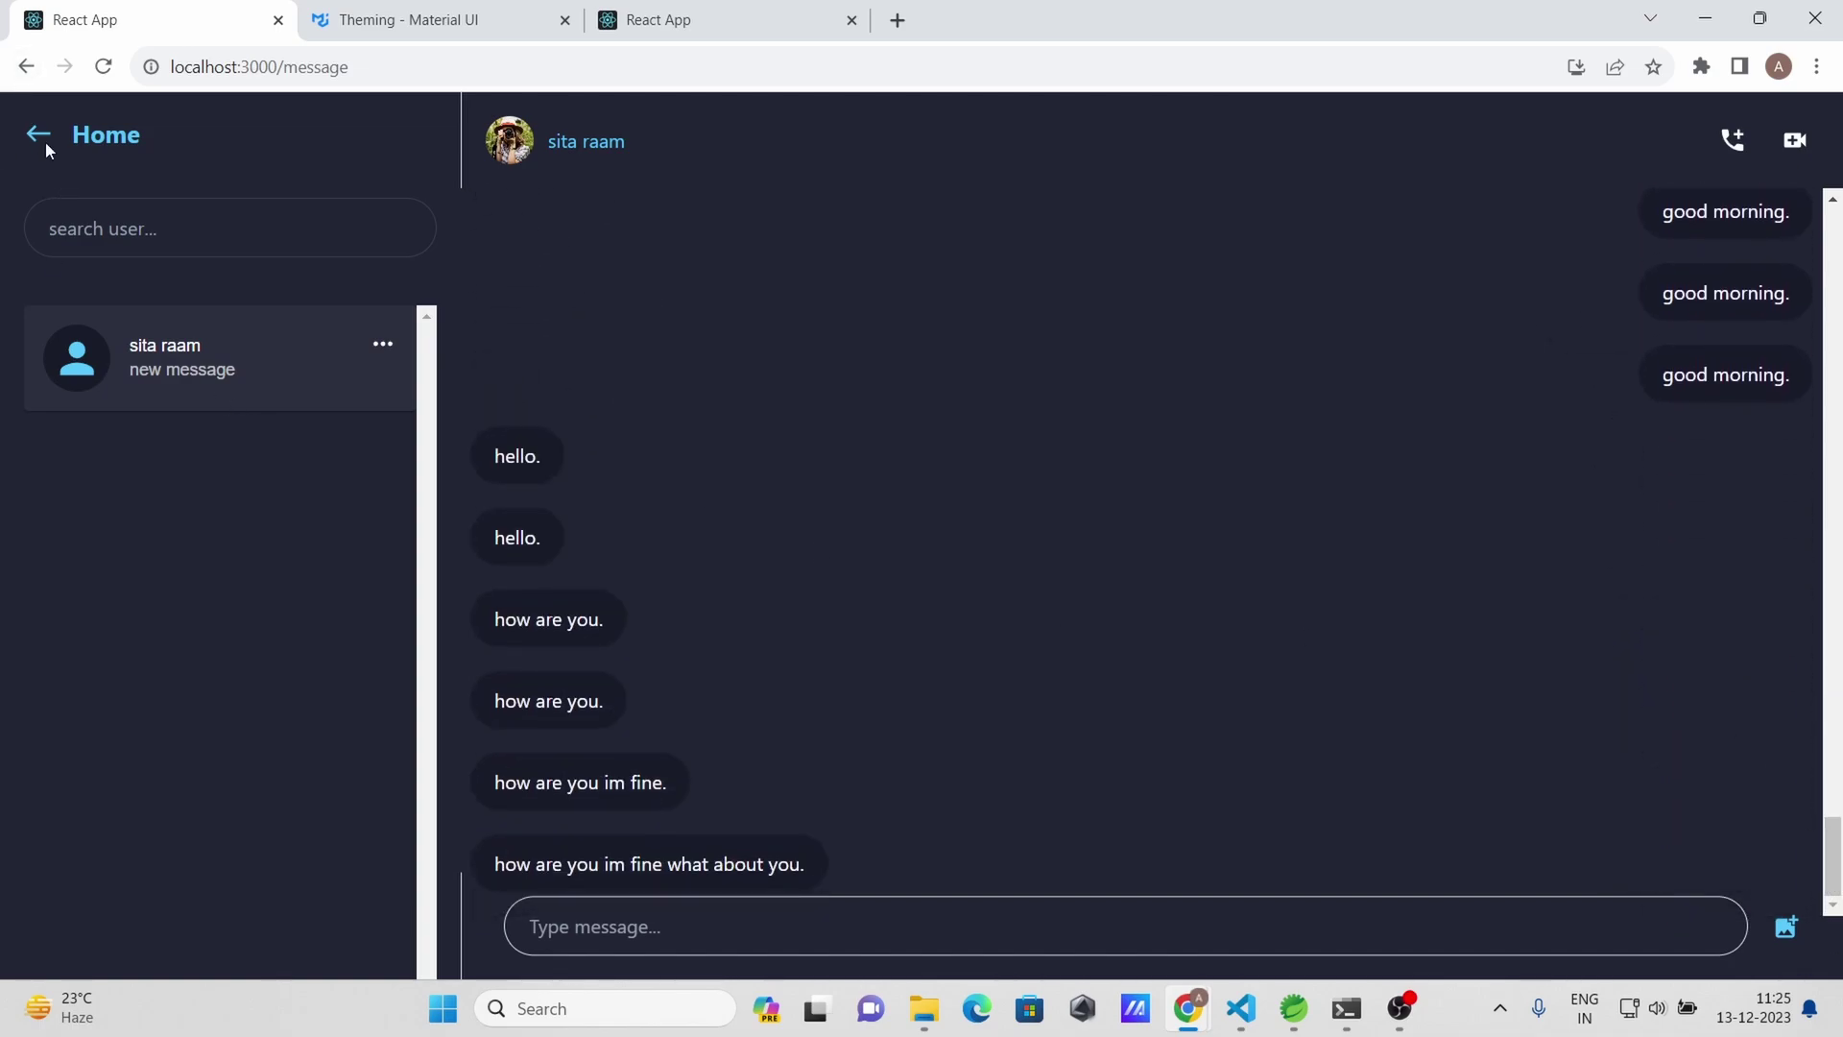
click(26, 66)
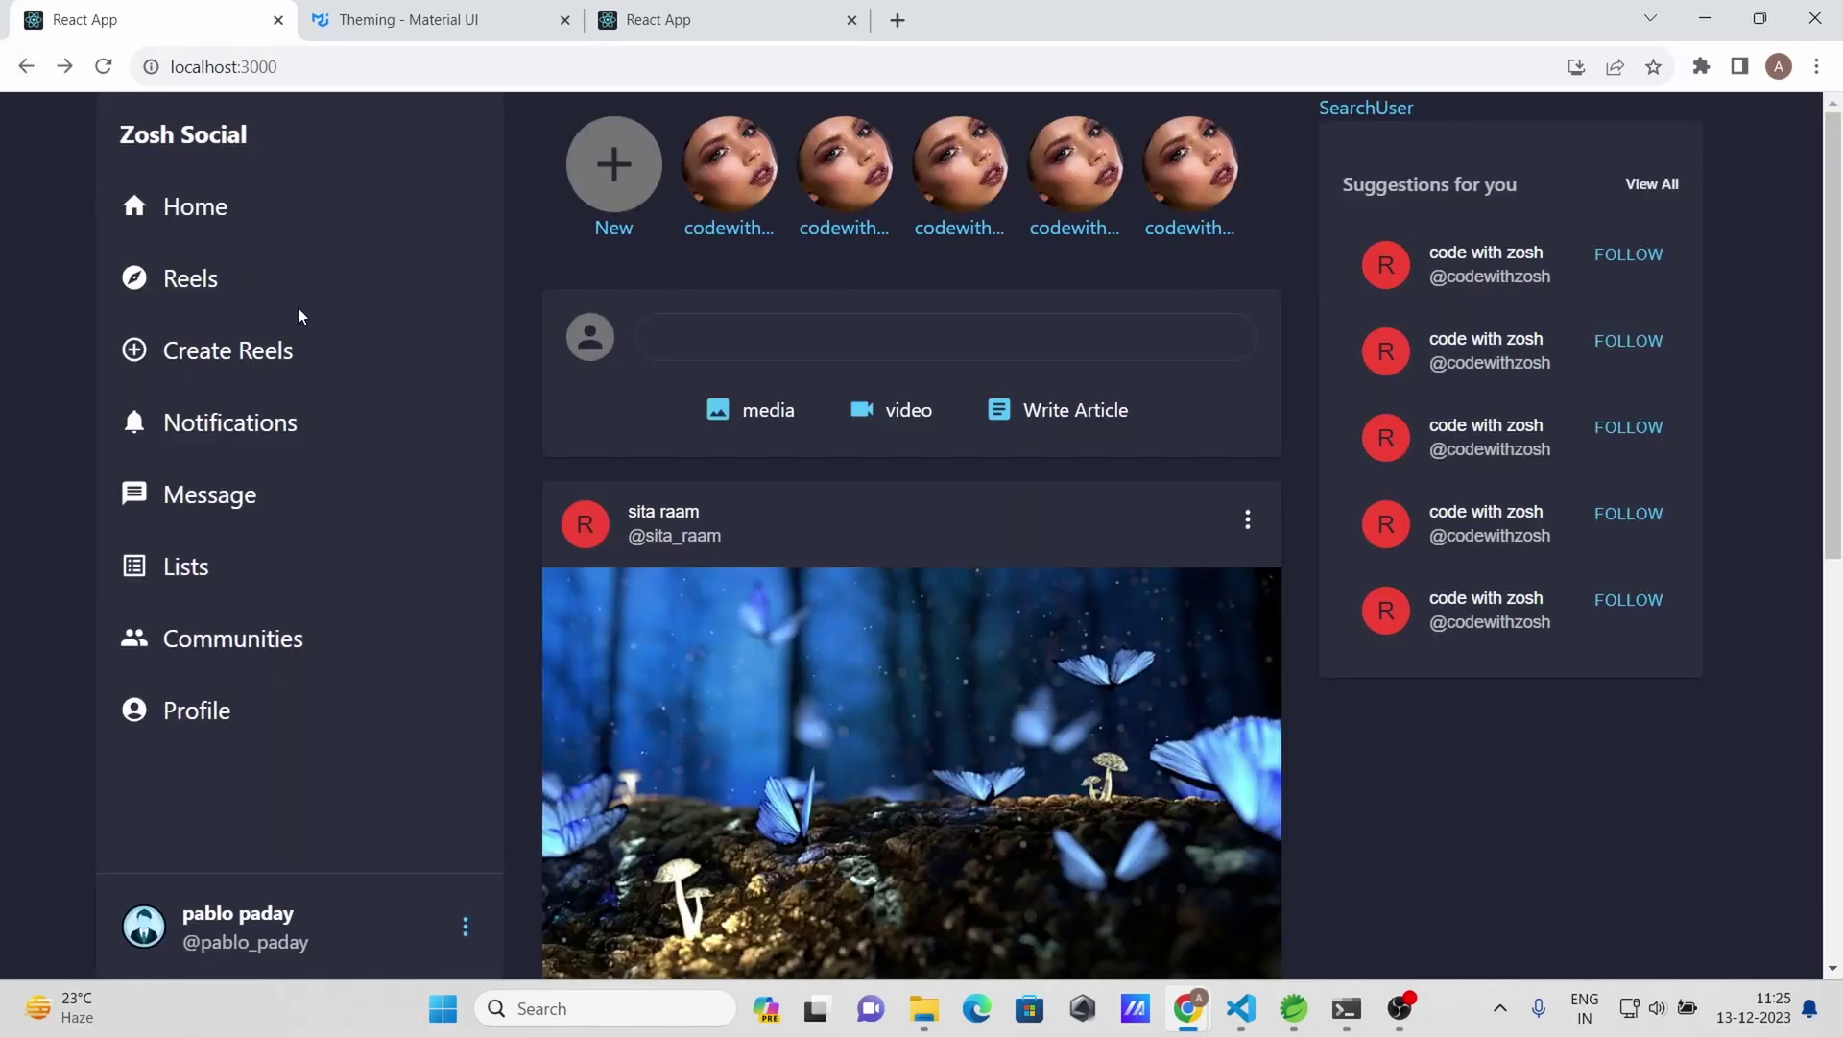